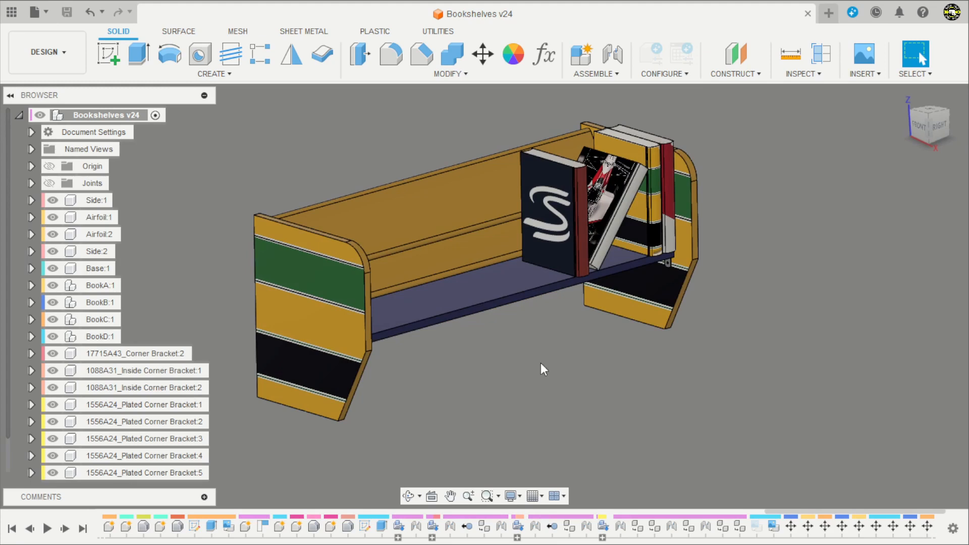
Examine the finished Bookshelves v24 model from the front, back and underside, including the brackets and books
middle_click_drag(541, 362, 687, 302, "shift")
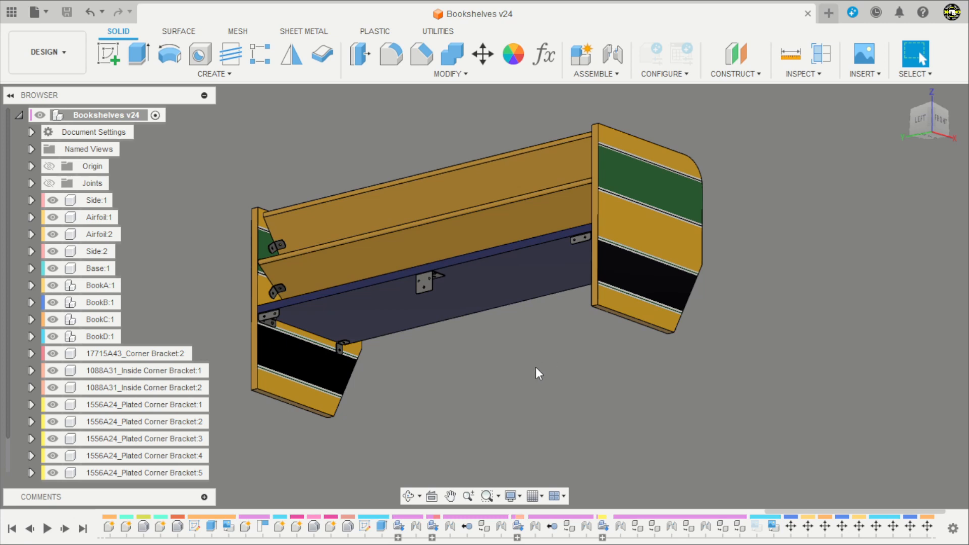
mouse_move(535, 367)
middle_mouse_down("shift")
mouse_move(557, 346)
mouse_move(454, 389)
mouse_move(372, 356)
mouse_move(421, 425)
mouse_move(439, 373)
mouse_move(567, 374)
mouse_move(447, 407)
mouse_move(537, 389)
middle_mouse_up("shift")
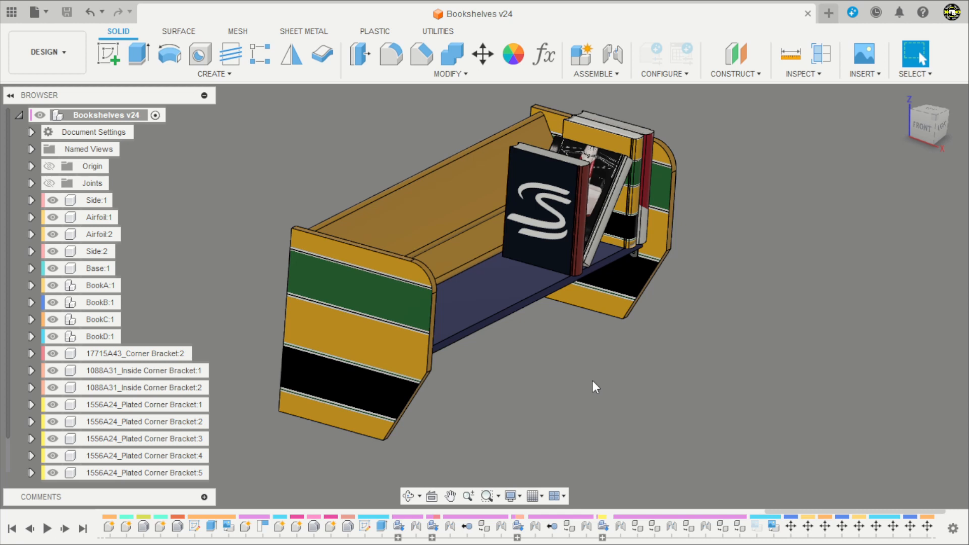
middle_click_drag(594, 379, 573, 379, "shift")
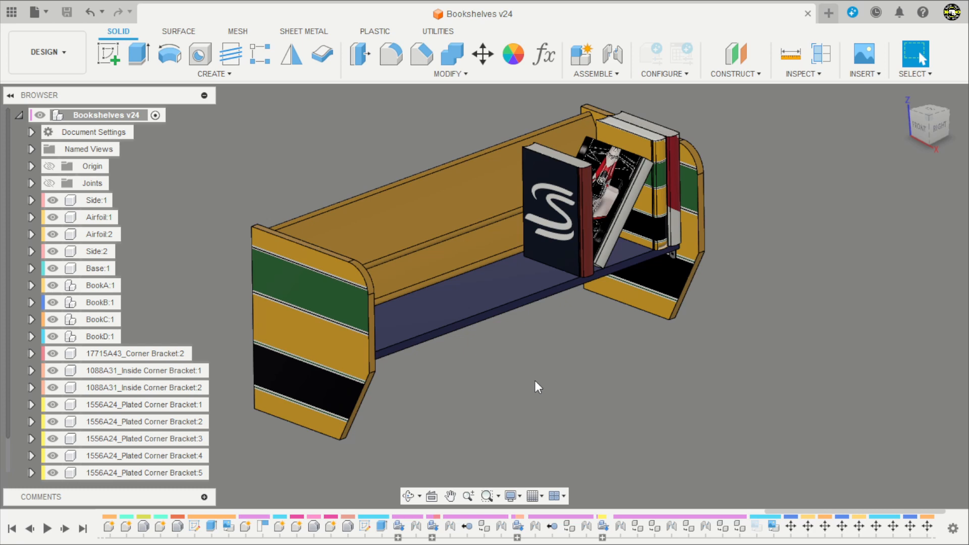
middle_click_drag(532, 380, 512, 393, "shift")
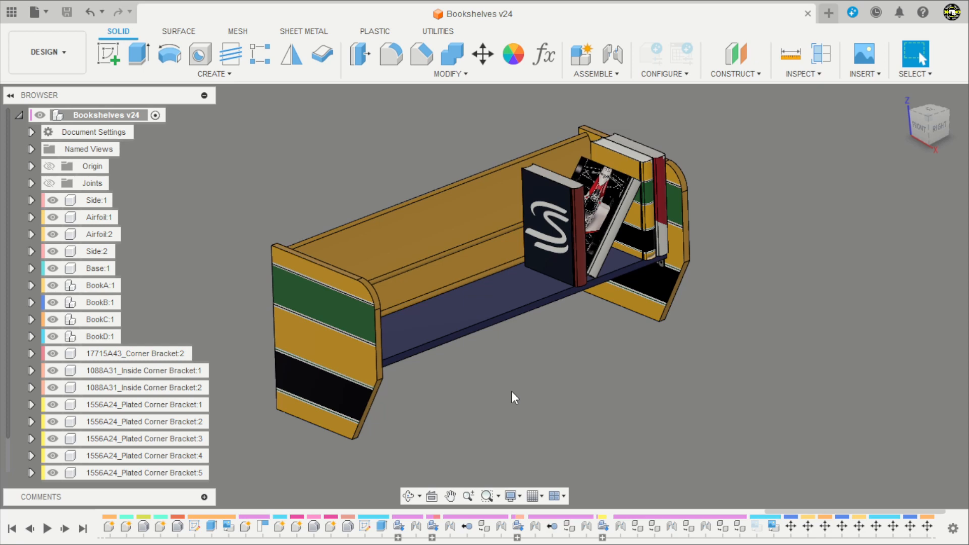
middle_click_drag(512, 392, 740, 358, "shift")
middle_click_drag(593, 387, 579, 371, "shift")
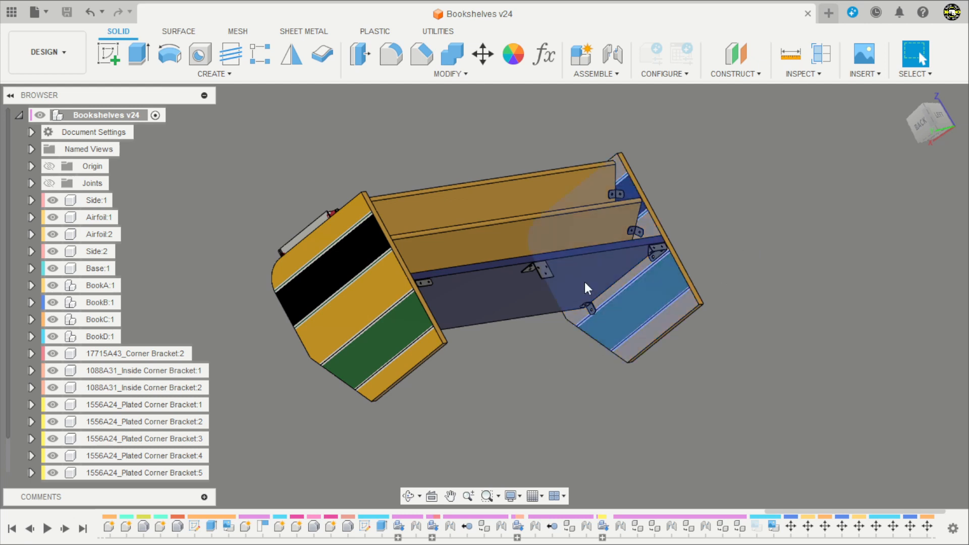
scroll(491, 368, "up", 3)
scroll(513, 452, "down", 2)
scroll(506, 385, "up", 1)
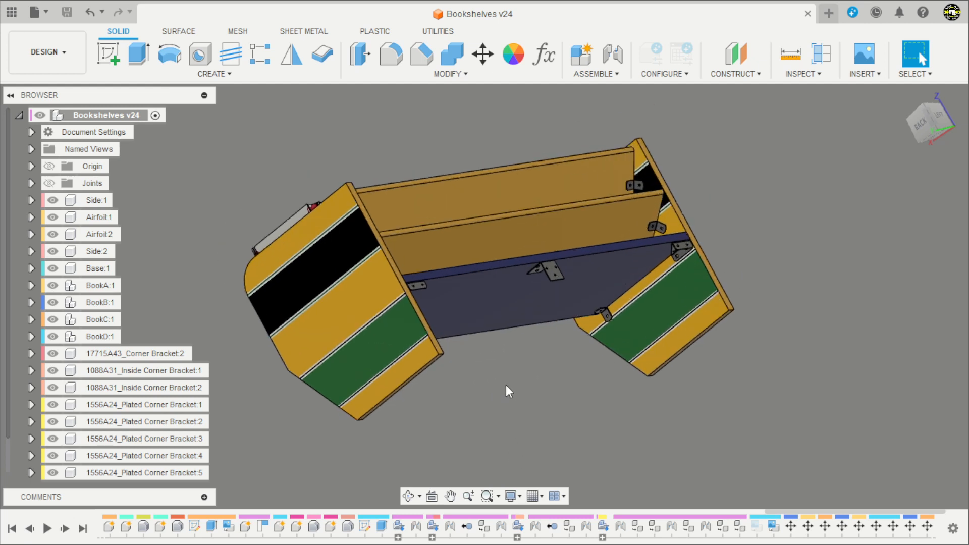
mouse_move(803, 212)
middle_mouse_down("shift")
mouse_move(682, 198)
mouse_move(630, 207)
middle_mouse_up("shift")
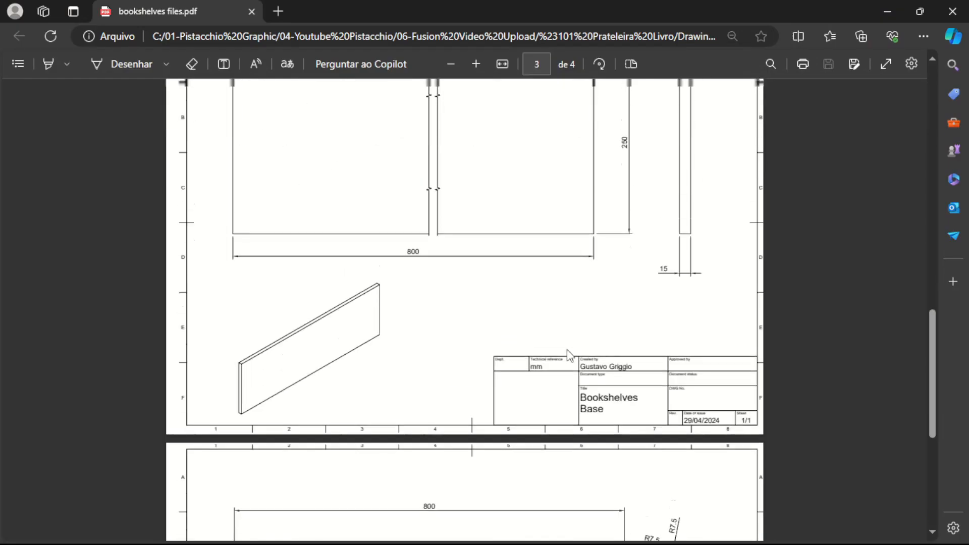
Switch to the bookshelves files PDF and review the assembly sheet with its parts list and the part drawings
scroll(573, 353, "up", 15)
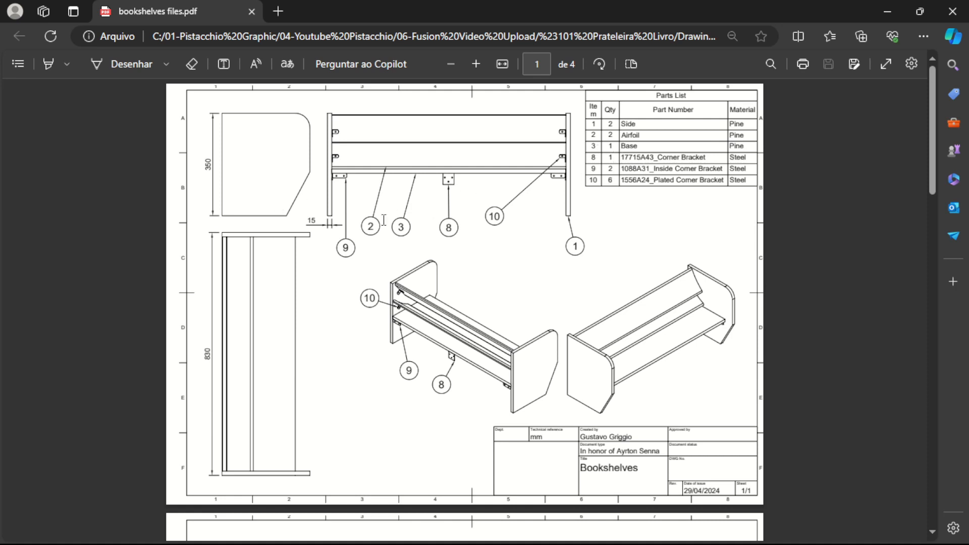
scroll(580, 292, "down", 9)
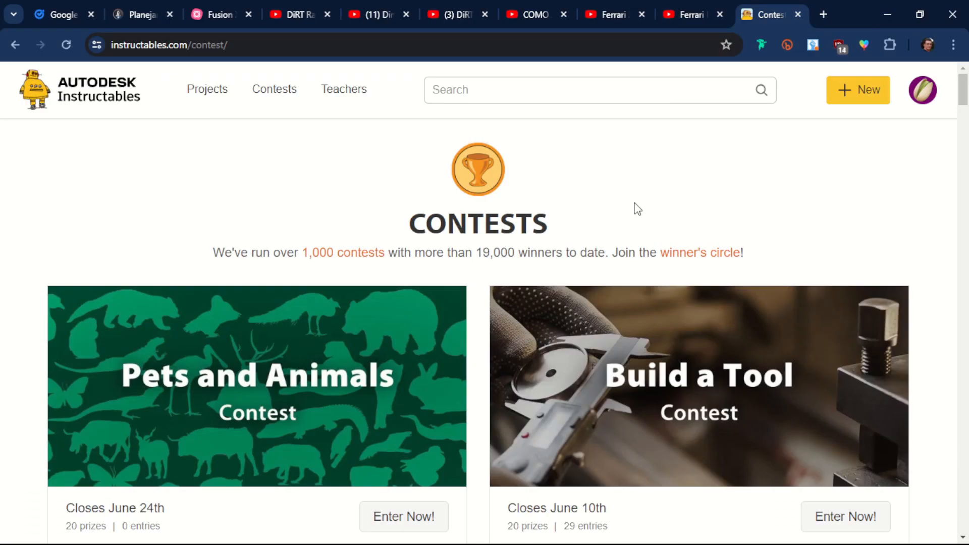
Switch to the Instructables contests page and look through the listed contests, including the Books & Bookshelves contest
scroll(3, 281, "down", 15)
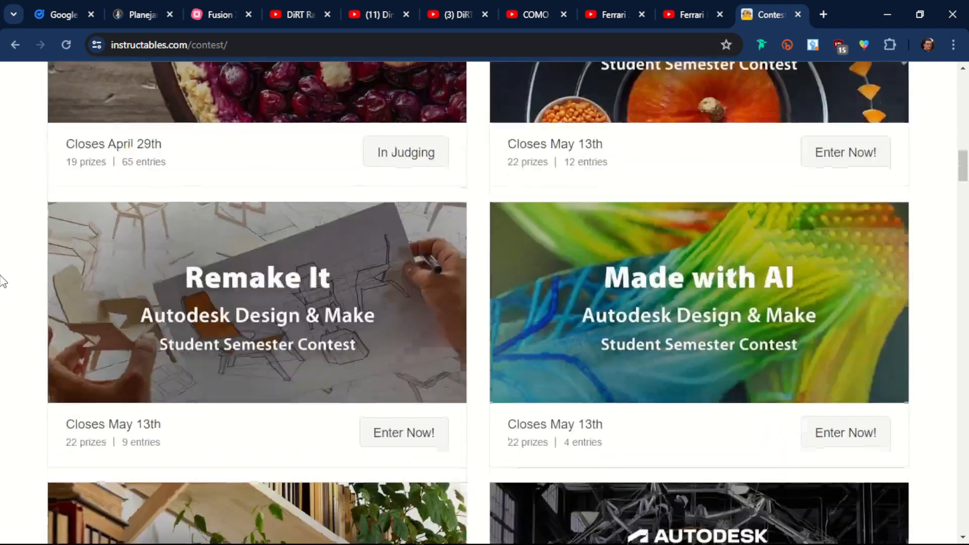
scroll(305, 300, "up", 20)
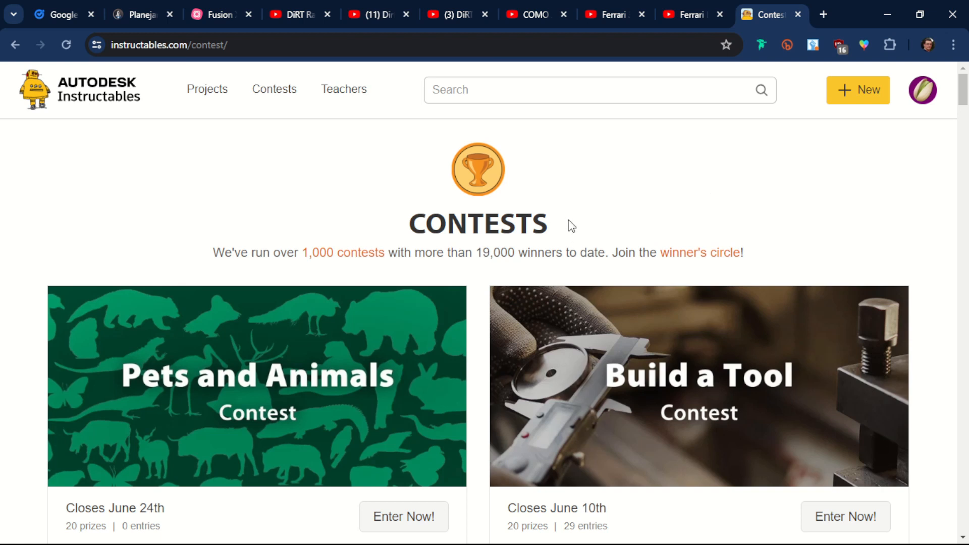
left_click_drag(411, 223, 551, 224)
left_click(591, 207)
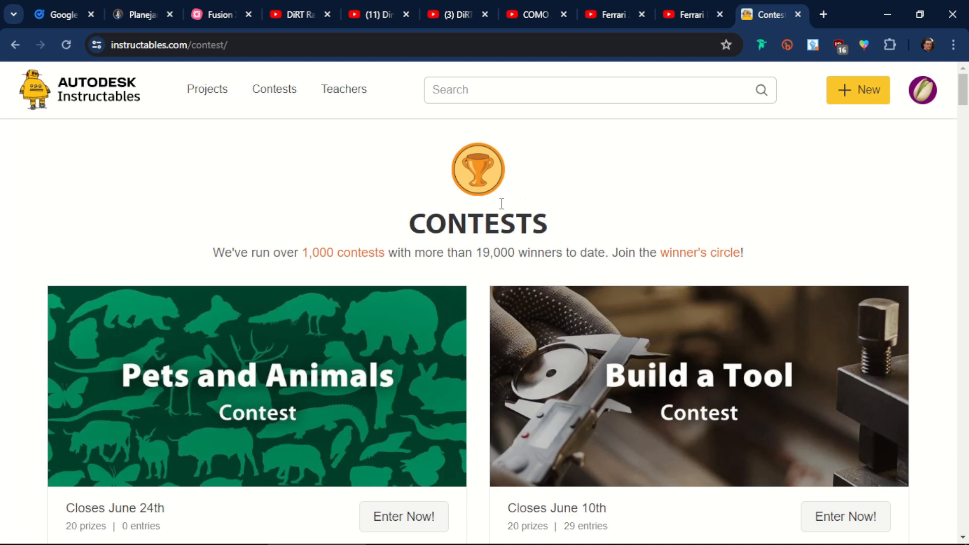
scroll(484, 207, "down", 2)
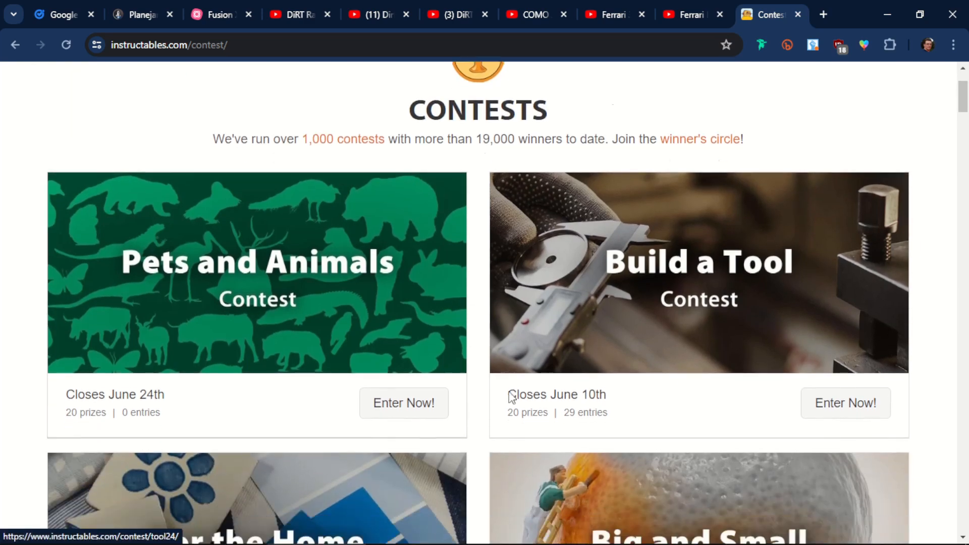
scroll(513, 398, "down", 20)
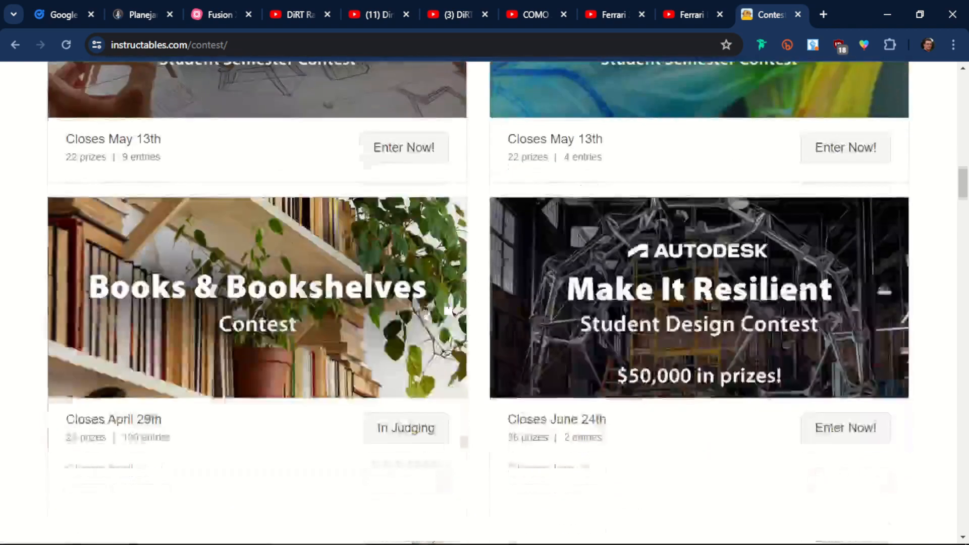
scroll(421, 309, "up", 1)
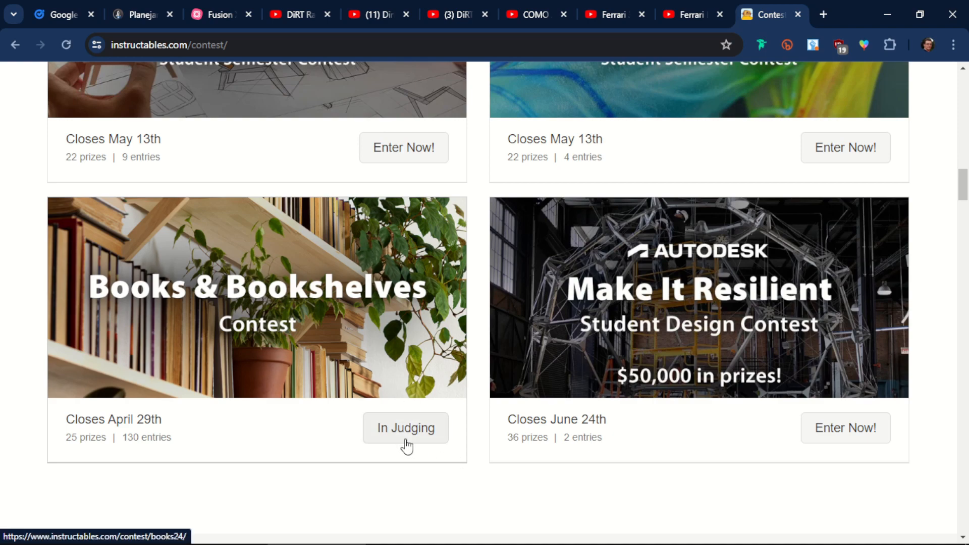
scroll(389, 423, "up", 15)
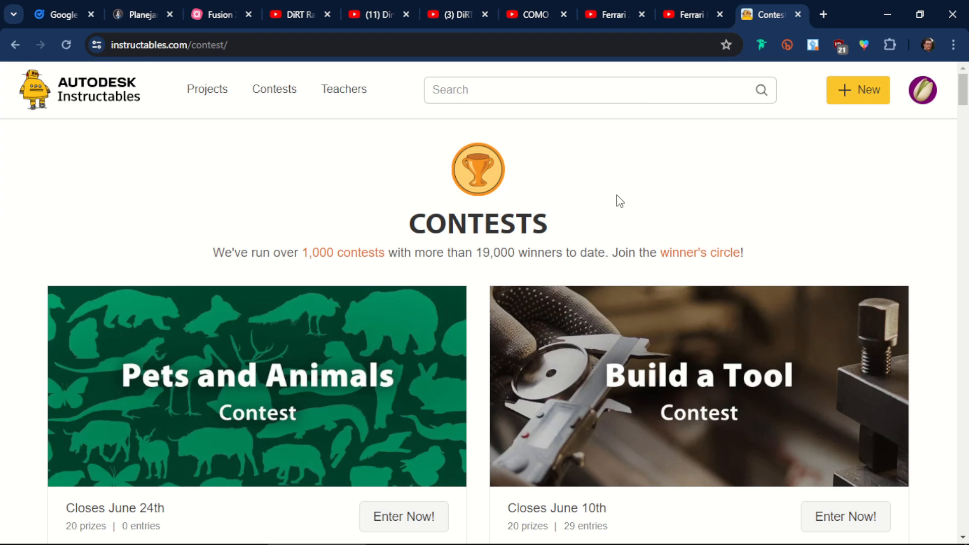
scroll(614, 209, "down", 4)
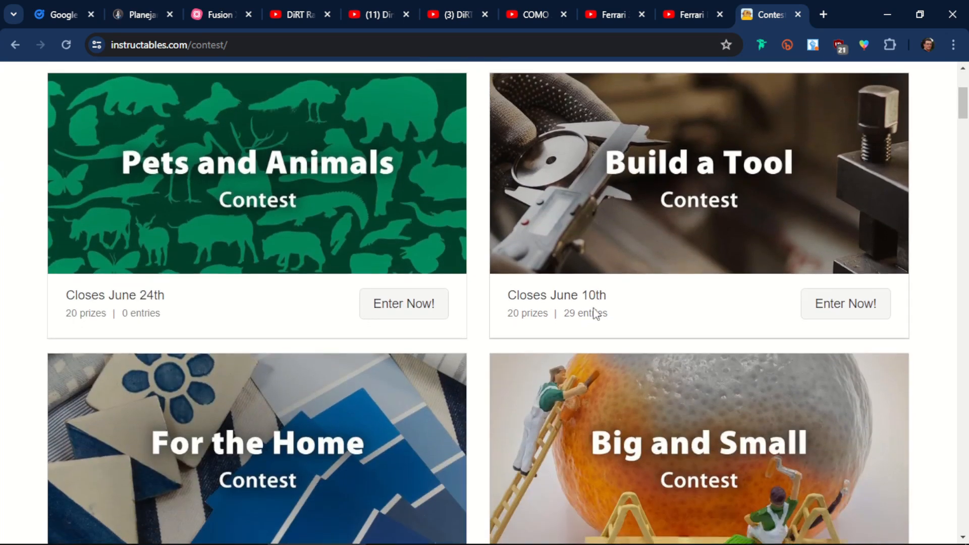
scroll(588, 311, "up", 4)
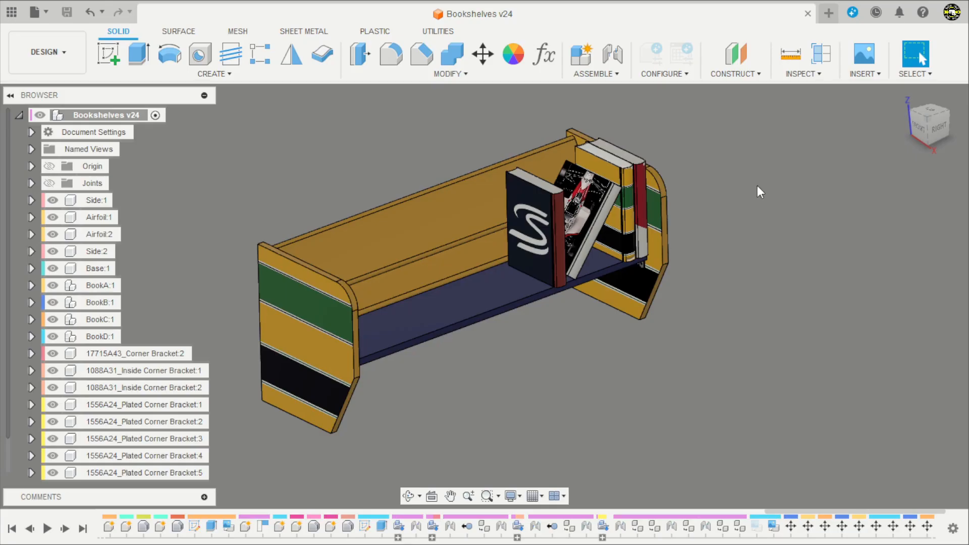
Switch to Fusion, start a new design and create an internal standard component named lateral
left_click(828, 13)
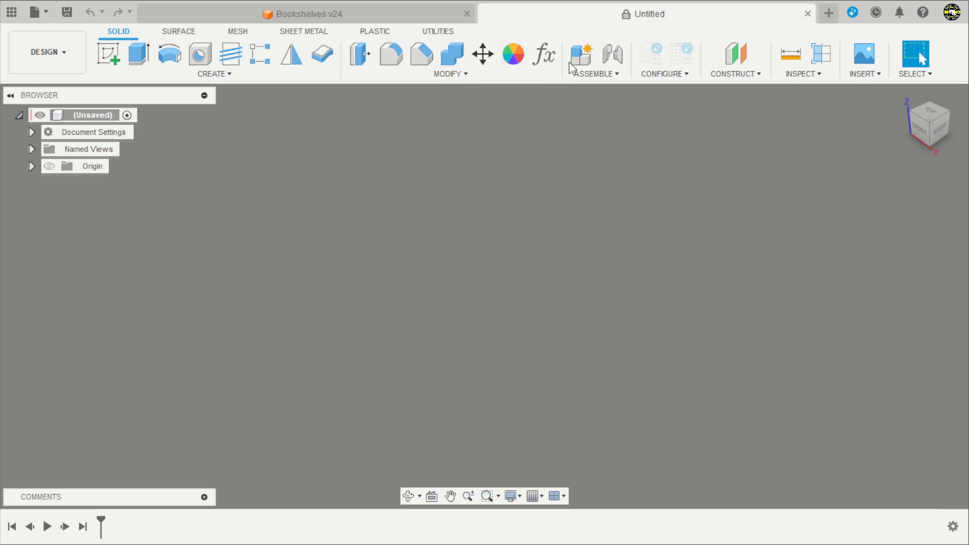
left_click(580, 54)
left_click_drag(816, 249, 763, 251)
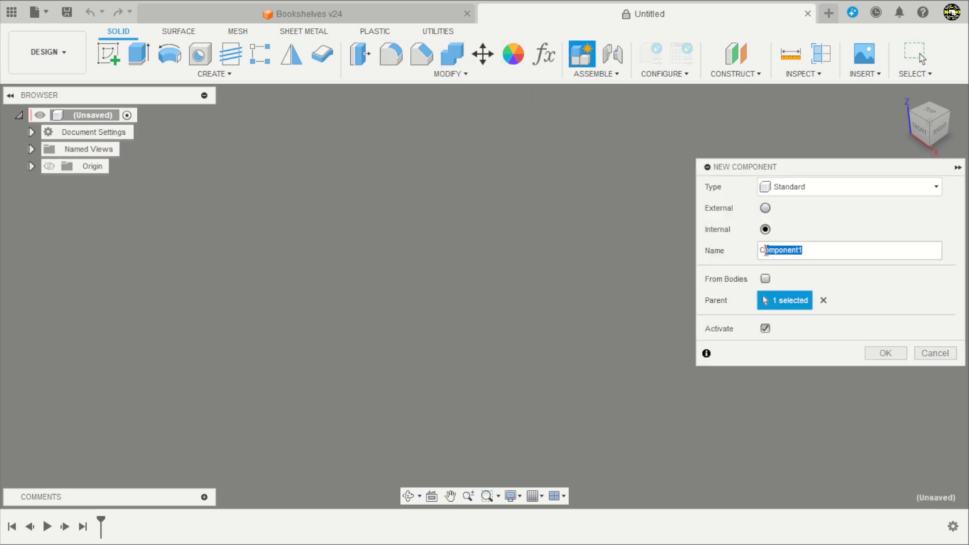
type("lateral")
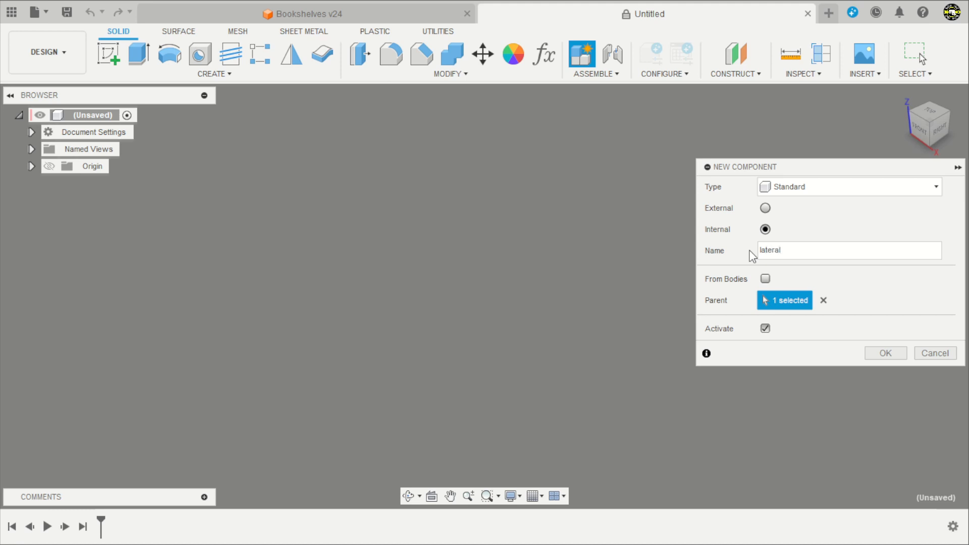
key("Return")
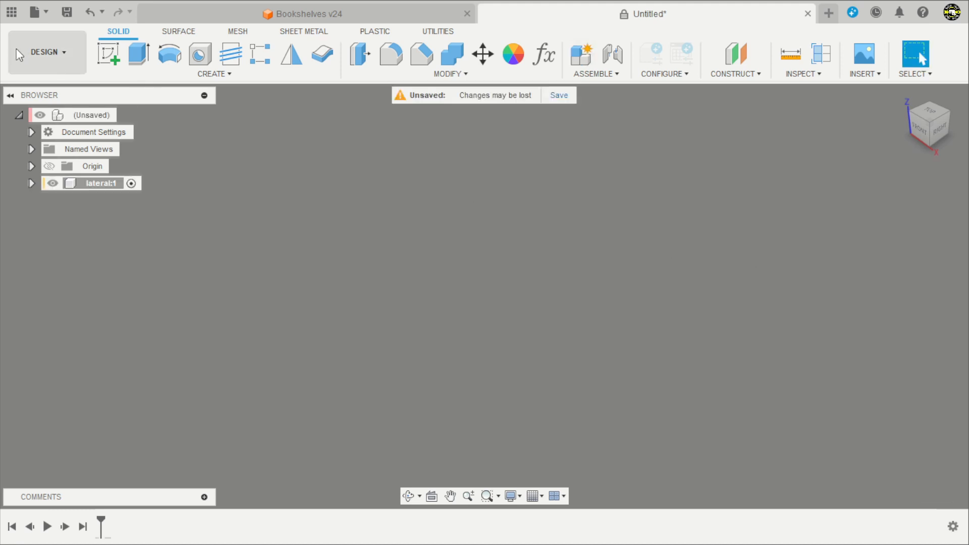
Sketch a closed five-sided line profile on the front (XZ) plane, with its lower-left corner on the origin and the lower-right corner cut diagonally
left_click(113, 55)
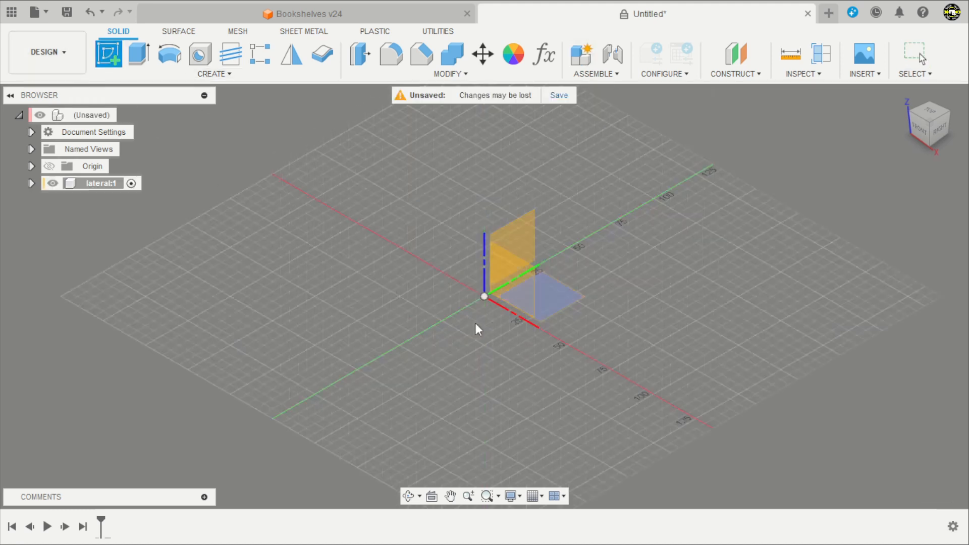
left_click(522, 286)
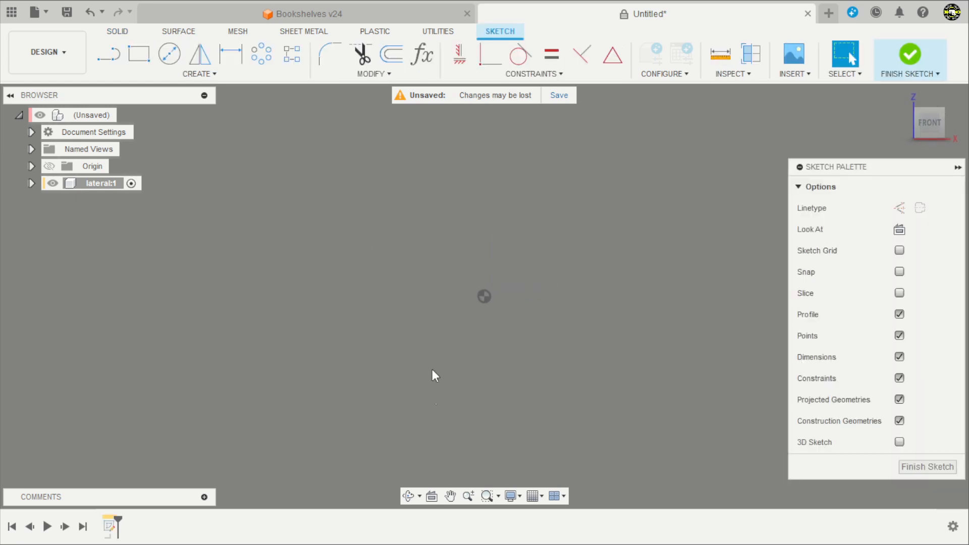
key("l")
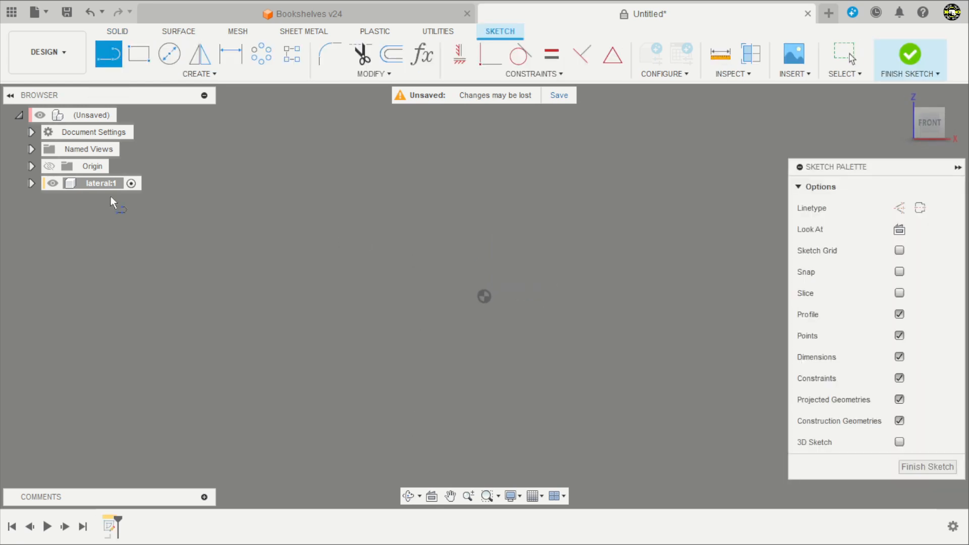
left_click(323, 310)
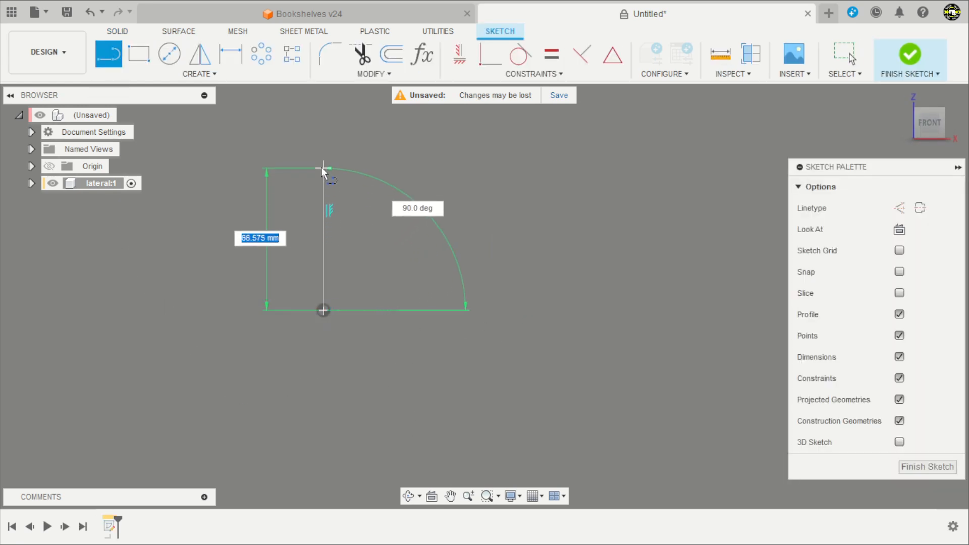
left_click(324, 160)
left_click(529, 160)
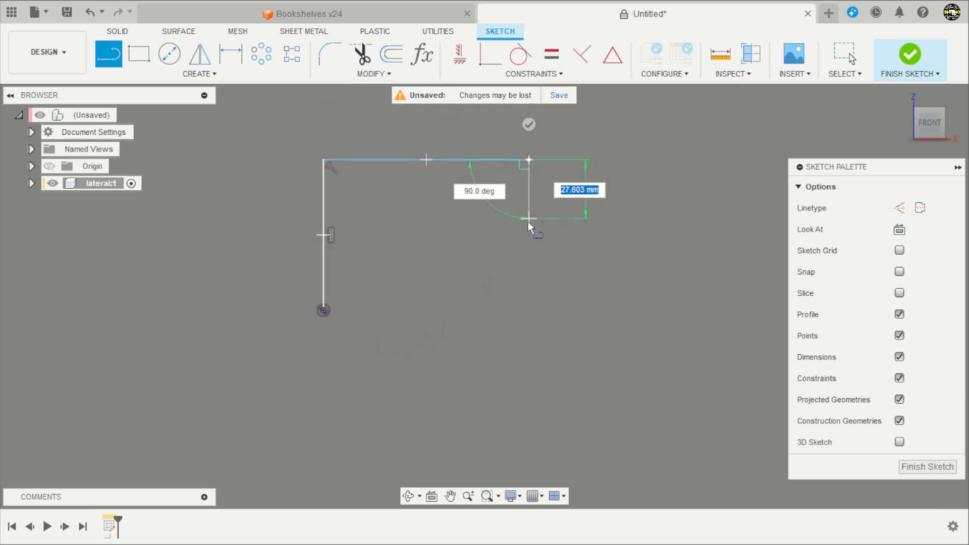
left_click(529, 235)
scroll(520, 252, "up", 4)
mouse_move(525, 248)
left_mouse_down()
mouse_move(460, 360)
mouse_move(169, 357)
mouse_move(478, 366)
left_mouse_up()
left_click(458, 354)
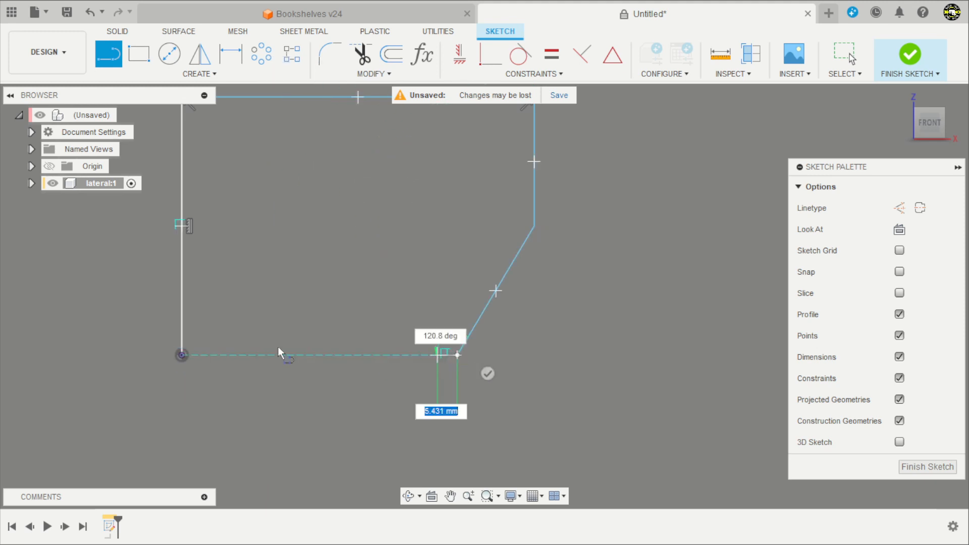
left_click(182, 354)
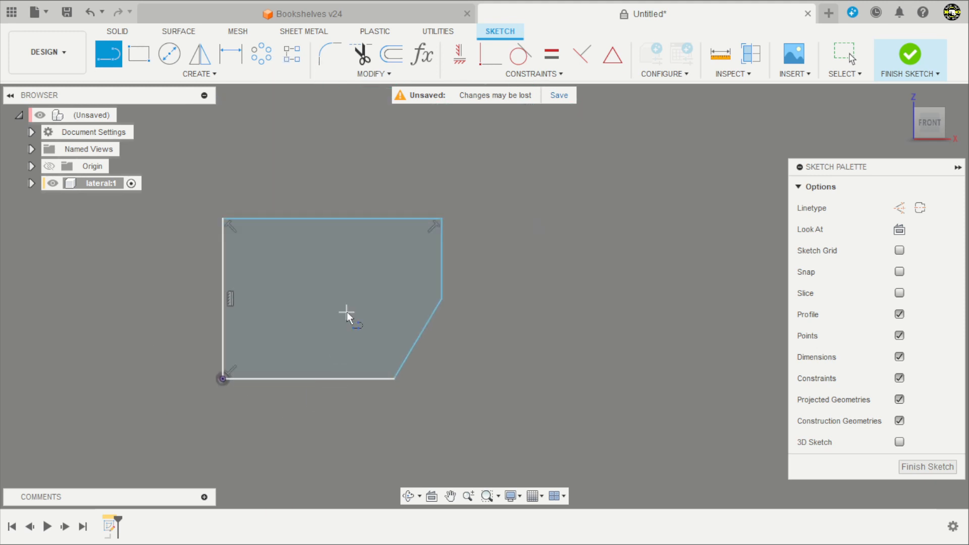
key("Escape")
Check the side panel drawing in the PDF and dimension the profile's left edge to 350 mm and top edge to 300 mm
key("alt+Tab")
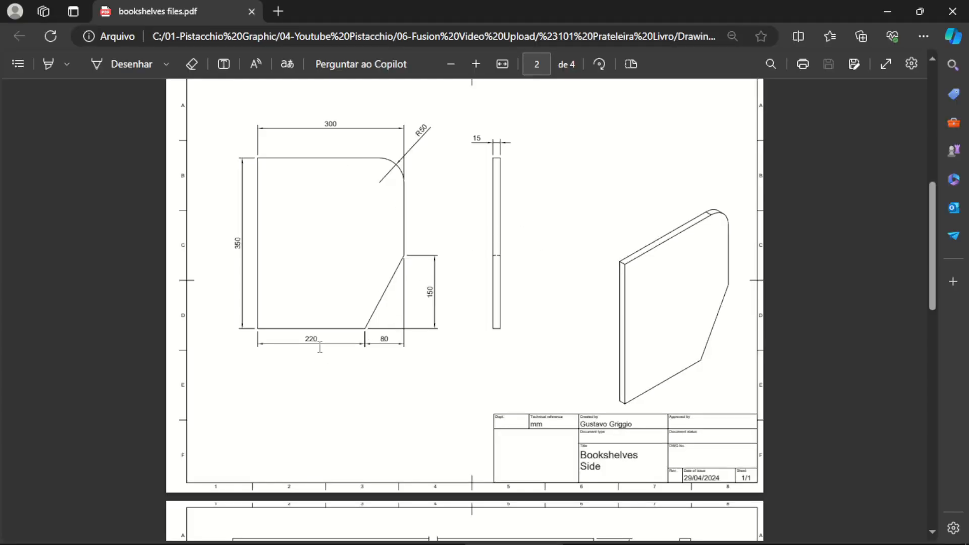
key("alt+Tab")
key("d")
left_click(209, 277)
left_click(184, 270)
type("350")
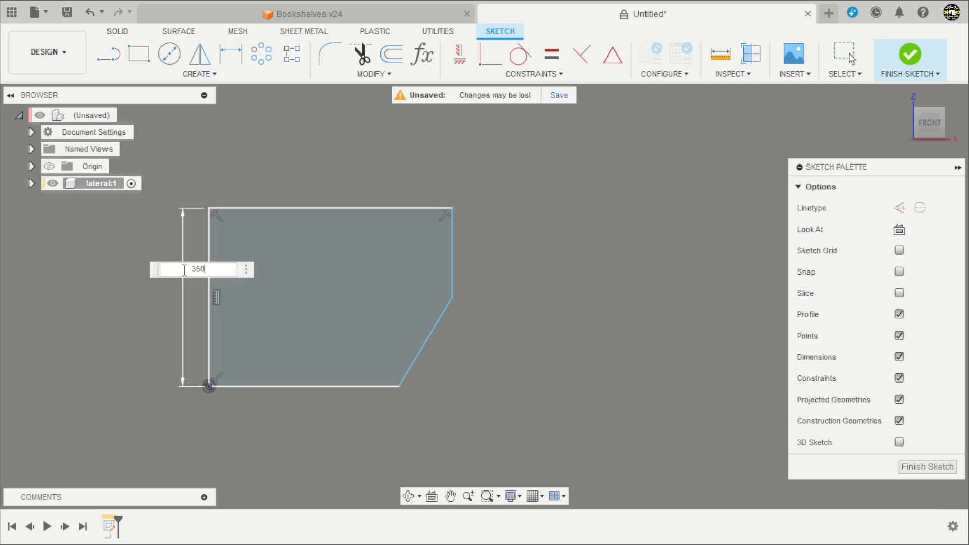
key("Return")
left_click(389, 187)
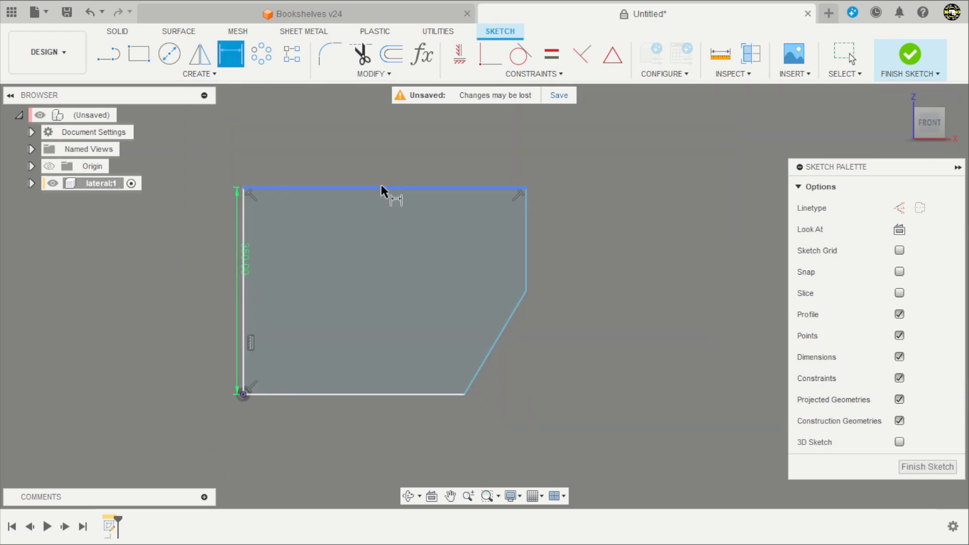
left_click(382, 165)
type("300")
key("Return")
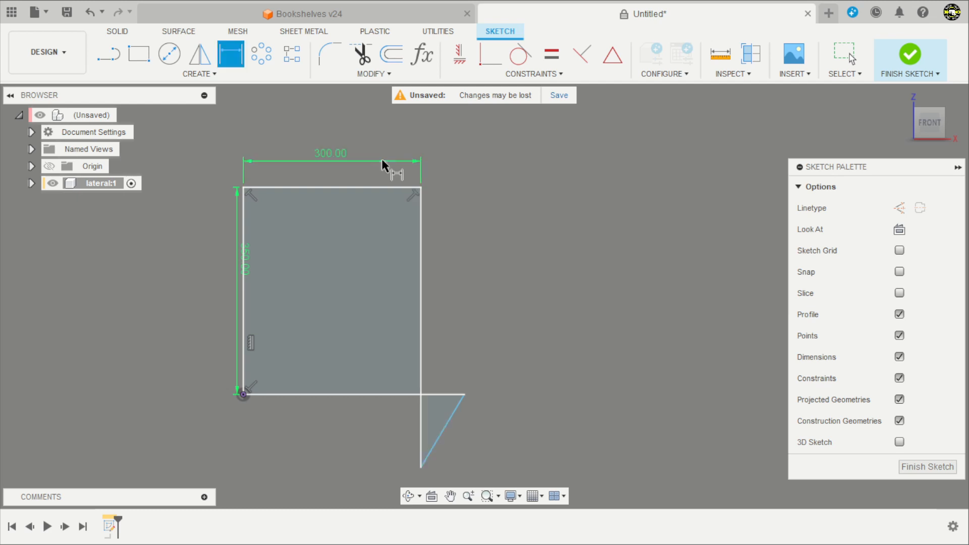
Move the lower endpoint of the profile's right vertical edge up to about 147 mm above the base line
scroll(351, 161, "down", 2)
scroll(317, 283, "up", 3)
key("Escape")
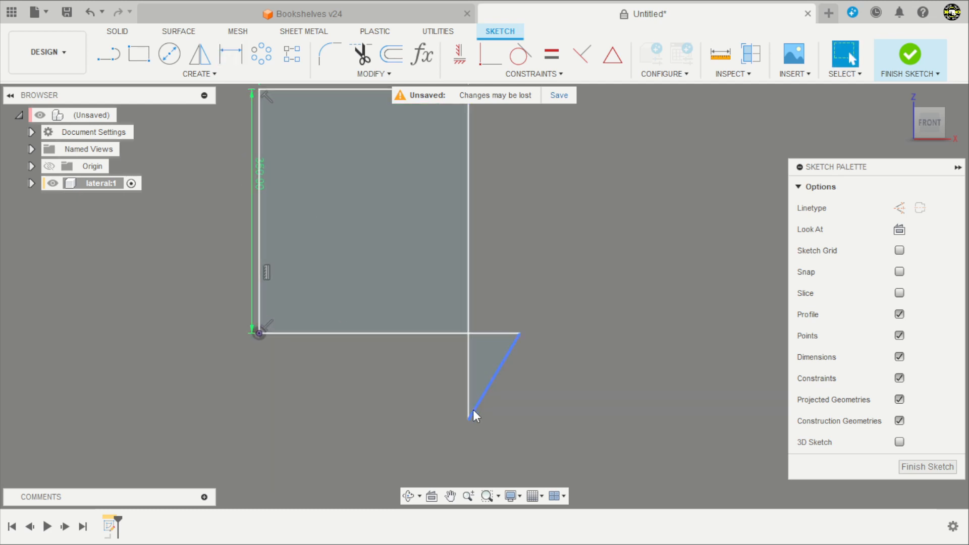
left_click_drag(469, 419, 468, 233)
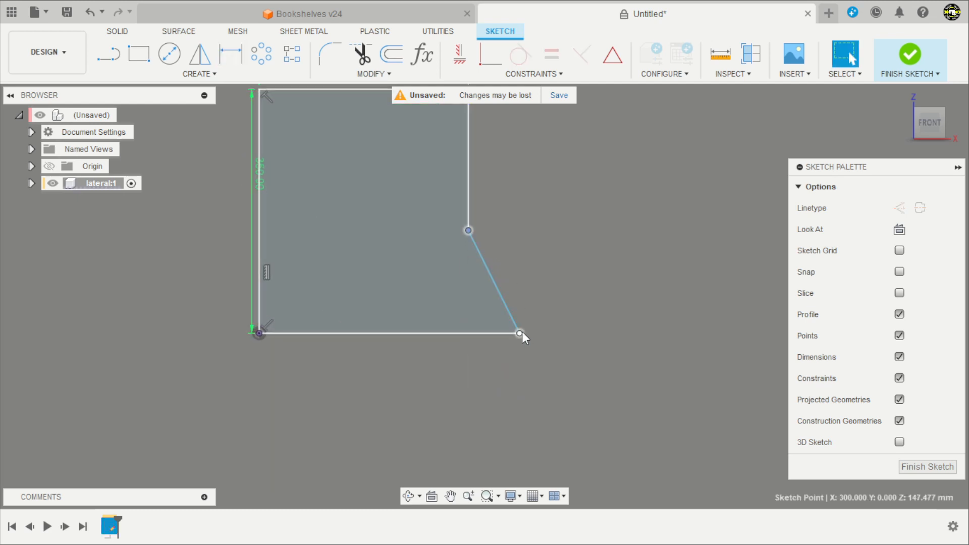
Shorten the profile's bottom edge by moving its right endpoint inward, and dimension that edge to 220 mm
left_click_drag(520, 333, 395, 330)
scroll(514, 231, "down", 1)
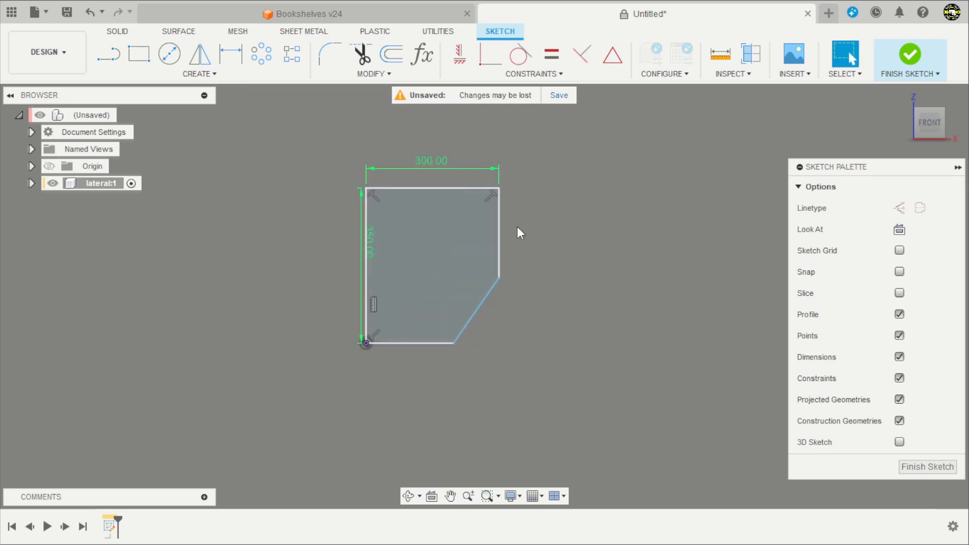
key("d")
left_click(411, 371)
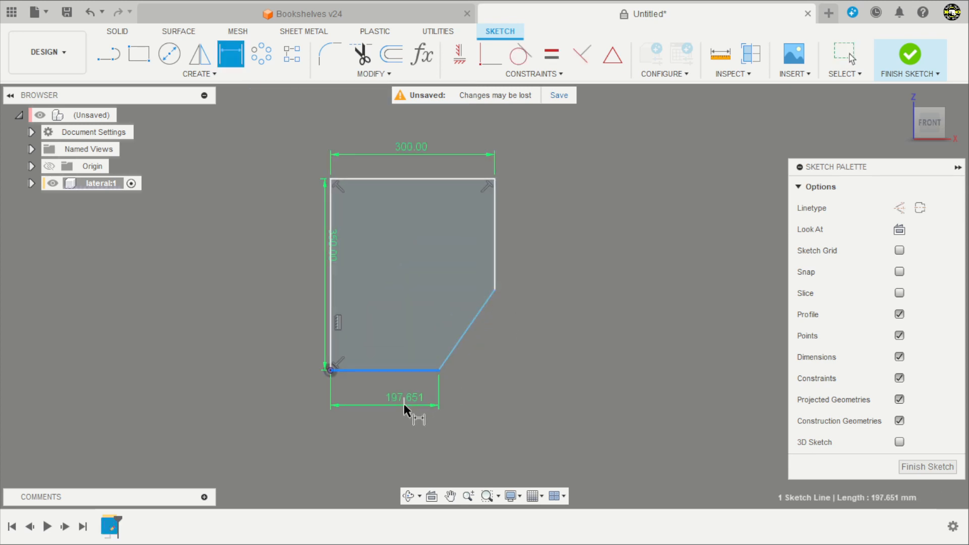
left_click(405, 407)
type("220")
key("Return")
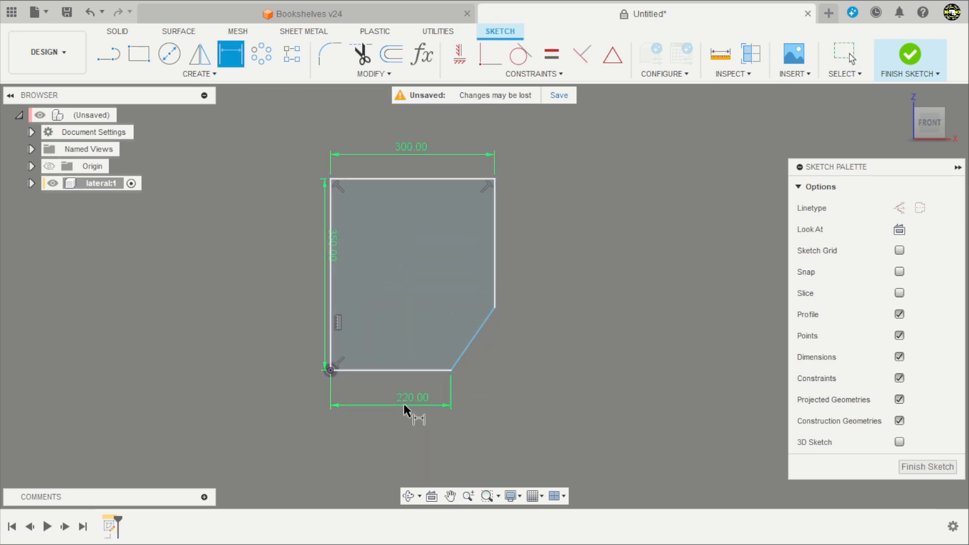
Dimension the vertical height of the diagonal edge at the profile's lower-right corner to 150 mm
scroll(519, 335, "up", 1)
left_click(467, 336)
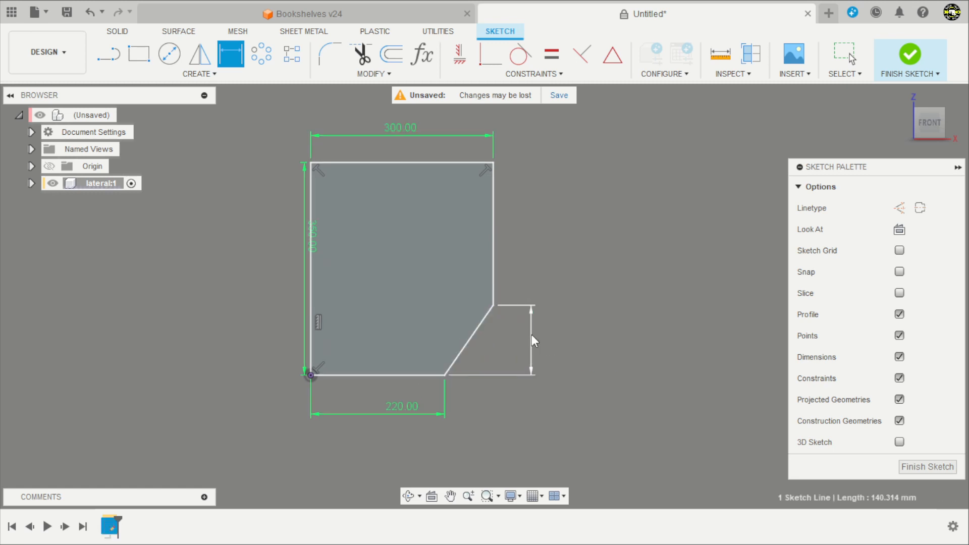
left_click(532, 335)
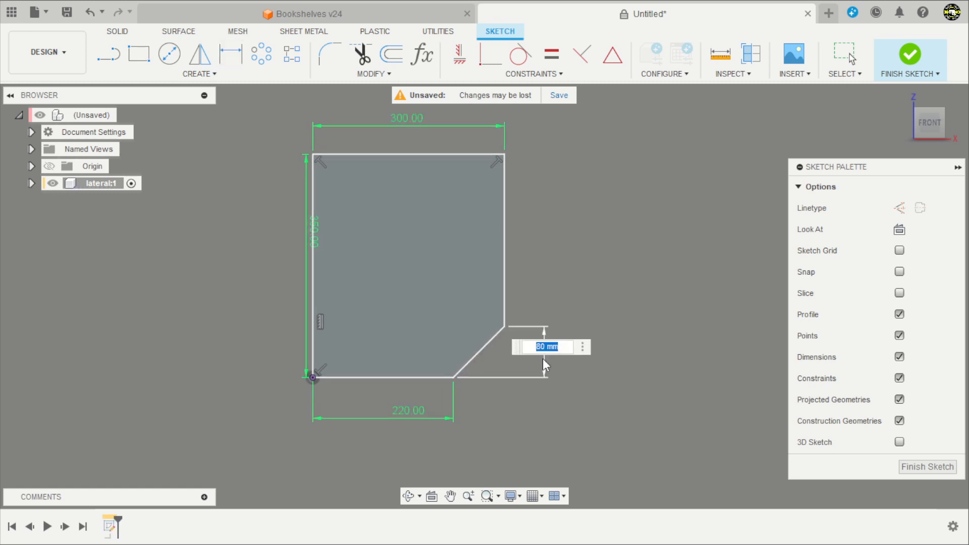
type("150")
key("Return")
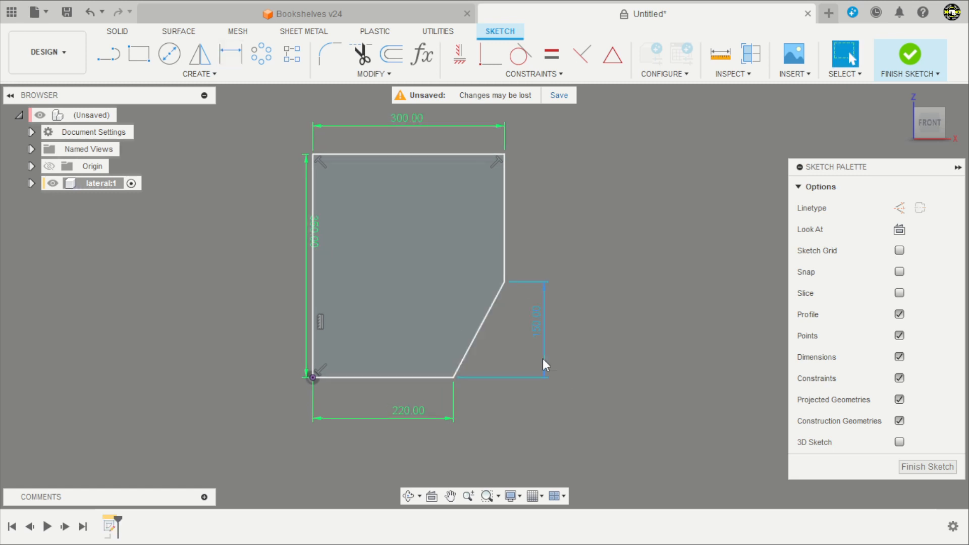
scroll(496, 388, "up", 1)
scroll(484, 364, "down", 2)
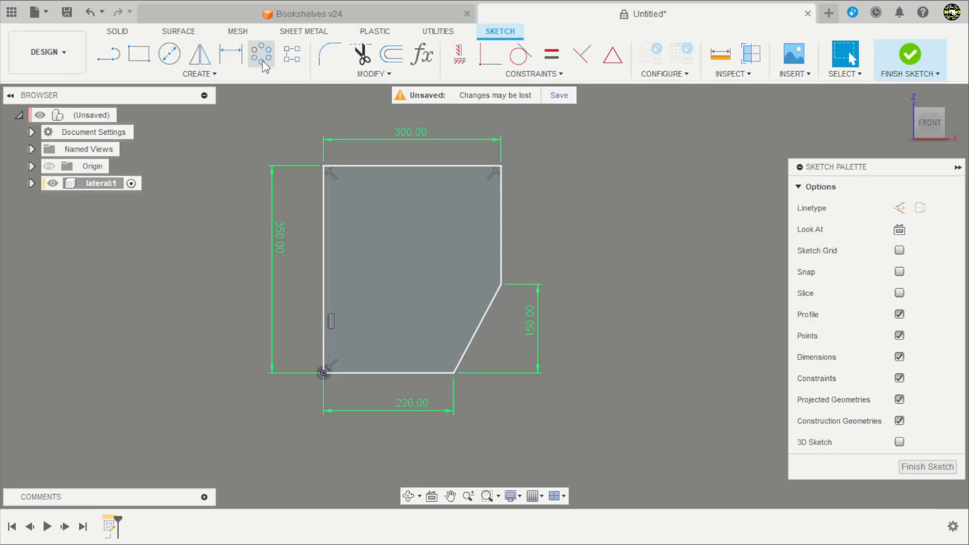
Fillet the profile's upper-right corner with a 50 mm radius
left_click(329, 54)
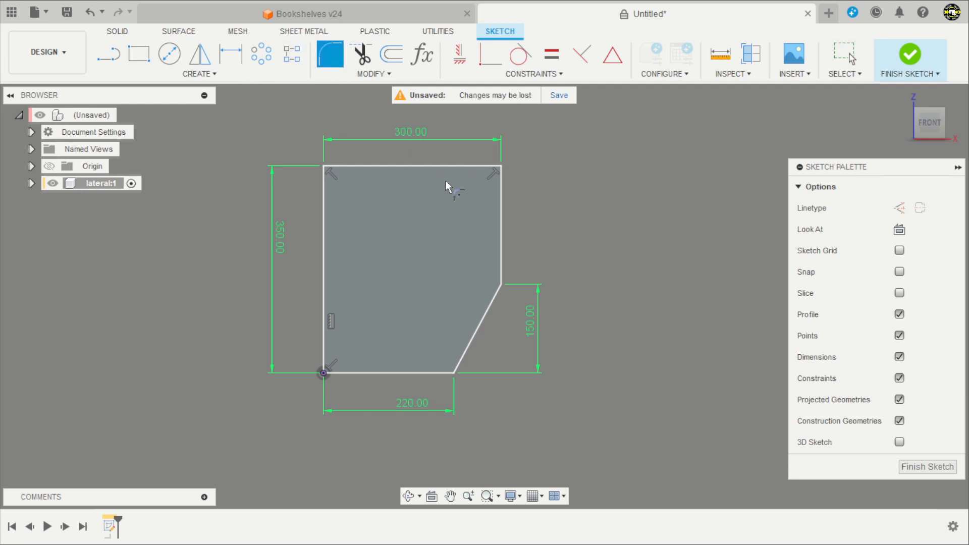
left_click(460, 166)
left_click(501, 212)
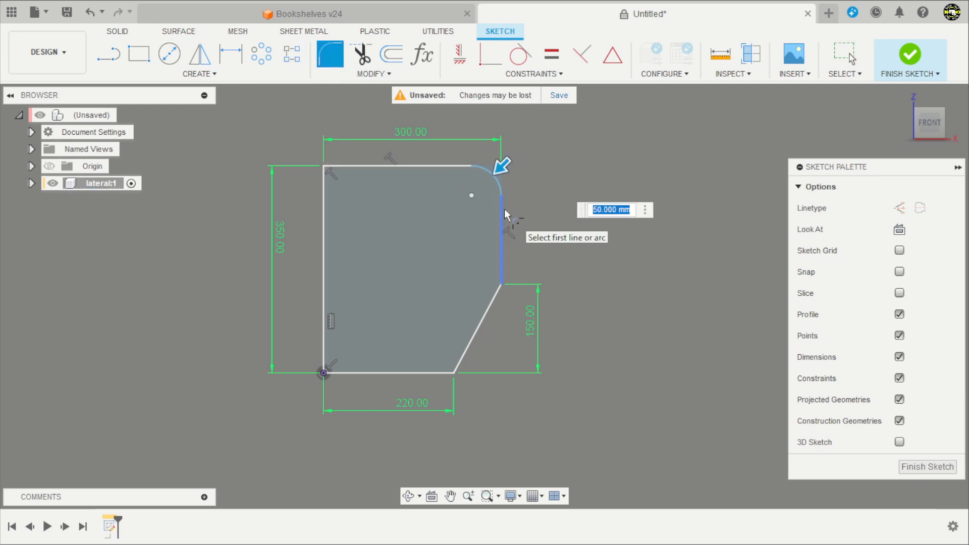
type("50")
key("Return")
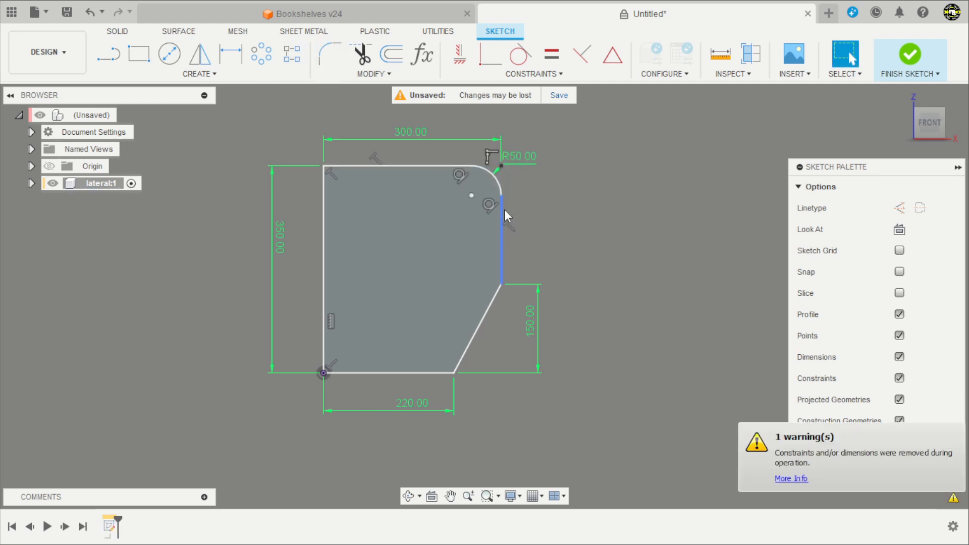
Finish the side panel sketch and extrude its profile 15 mm as a new body
left_click(909, 54)
middle_click_drag(472, 317, 464, 327, "shift")
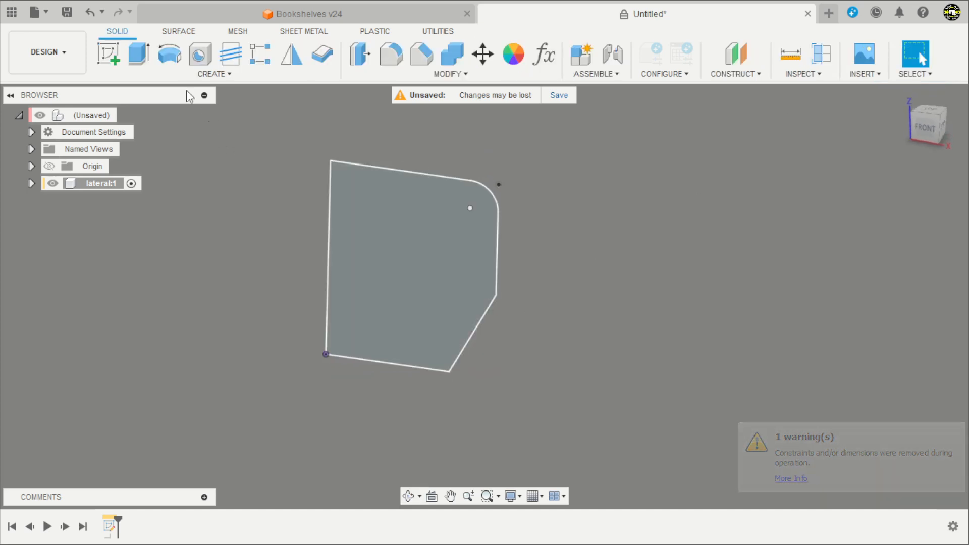
key("e")
middle_click_drag(521, 198, 538, 262, "shift")
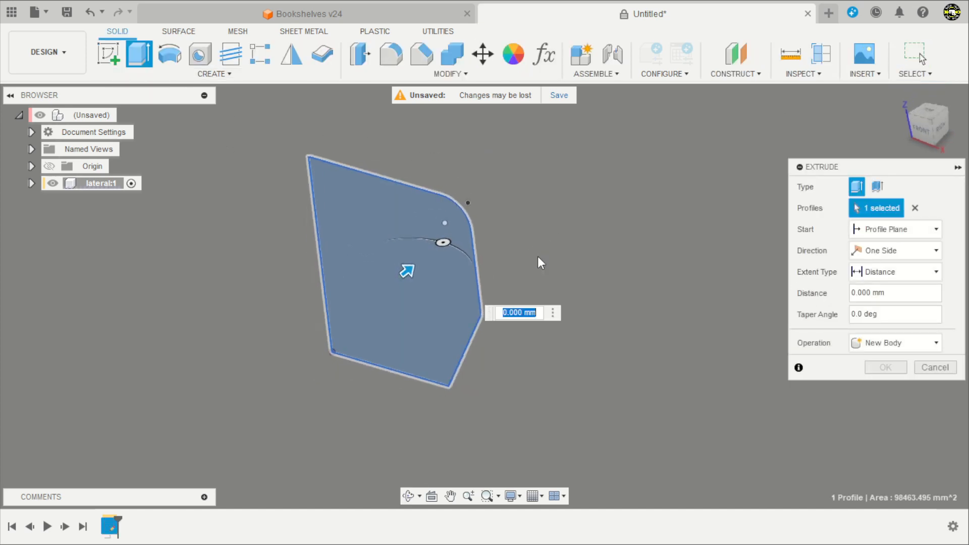
type("15")
key("Return")
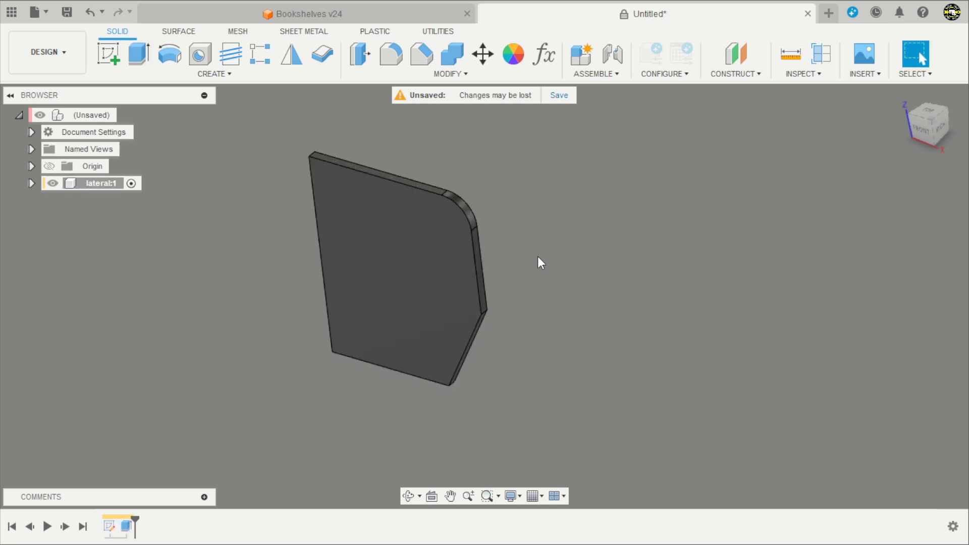
middle_click_drag(536, 256, 548, 289, "shift")
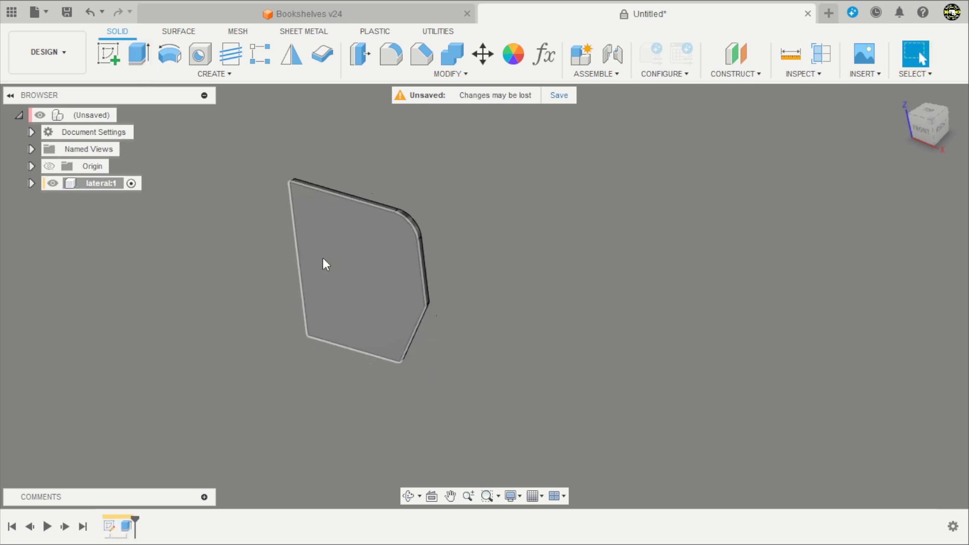
Hide the lateral component, activate the top-level assembly and check the base drawing in the PDF
left_click(52, 183)
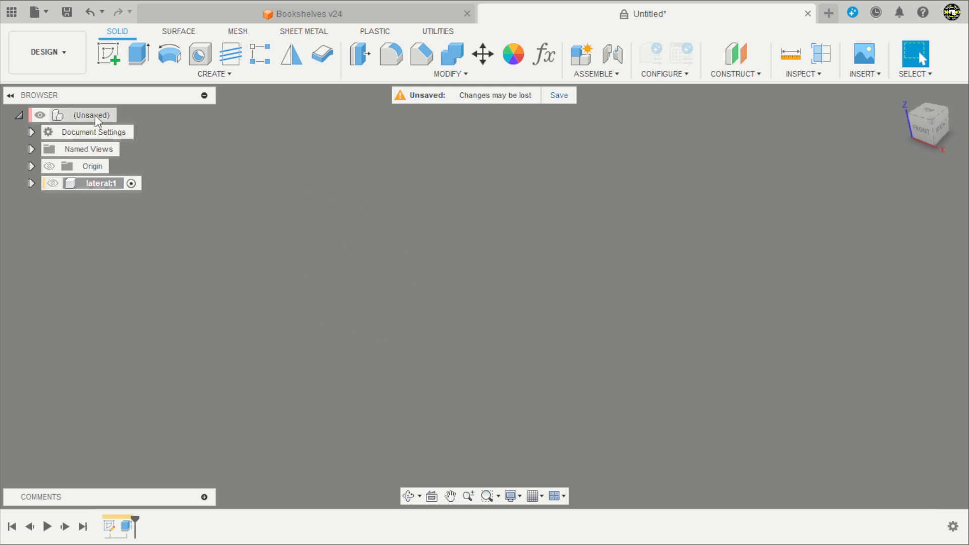
left_click(127, 115)
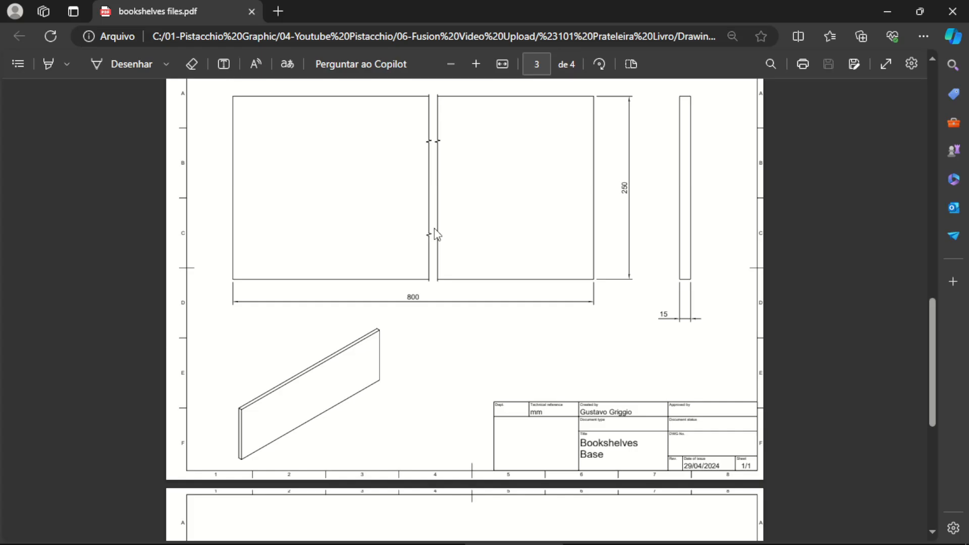
scroll(433, 233, "up", 1)
scroll(435, 235, "down", 1)
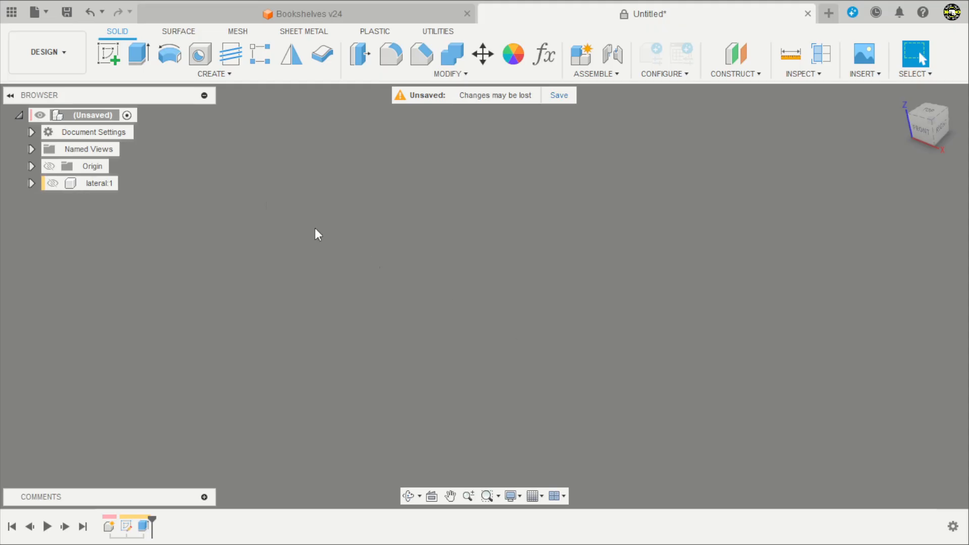
Create an internal standard component named base and start a sketch on its front (XZ) plane
left_click(588, 56)
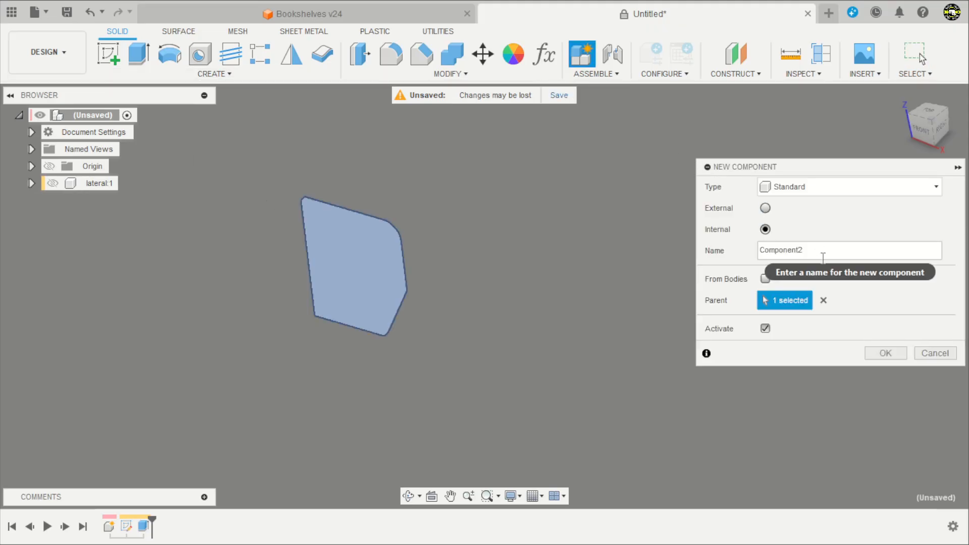
left_click_drag(819, 256, 748, 263)
type("base")
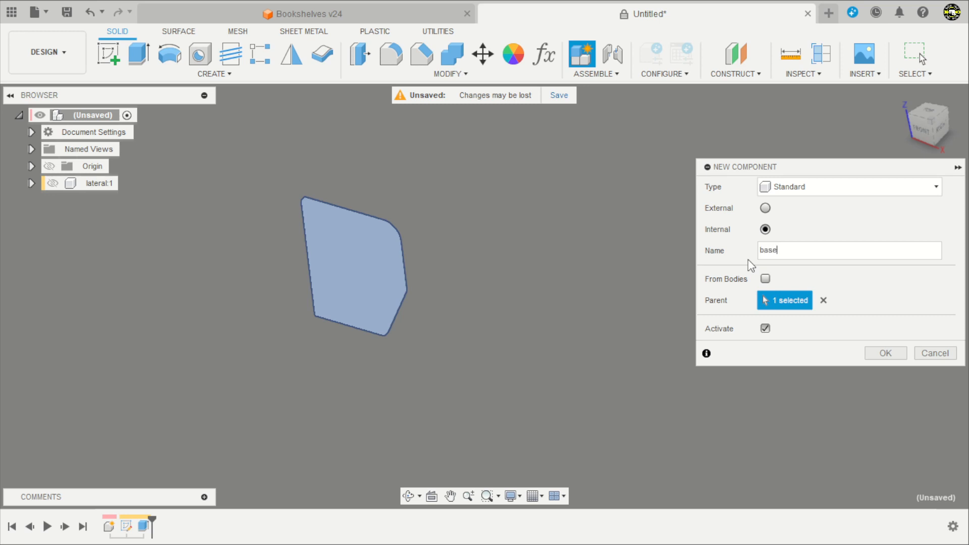
key("Return")
left_click(109, 54)
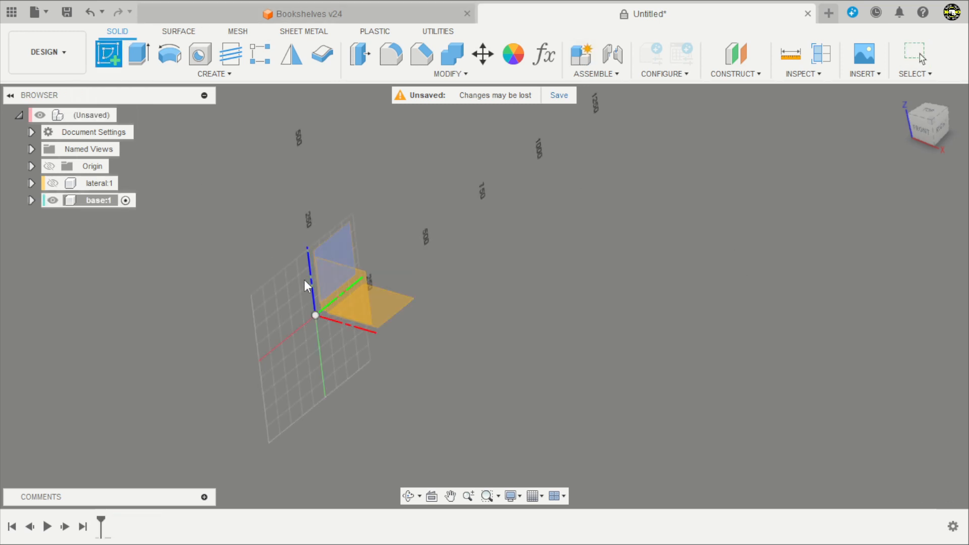
left_click(341, 295)
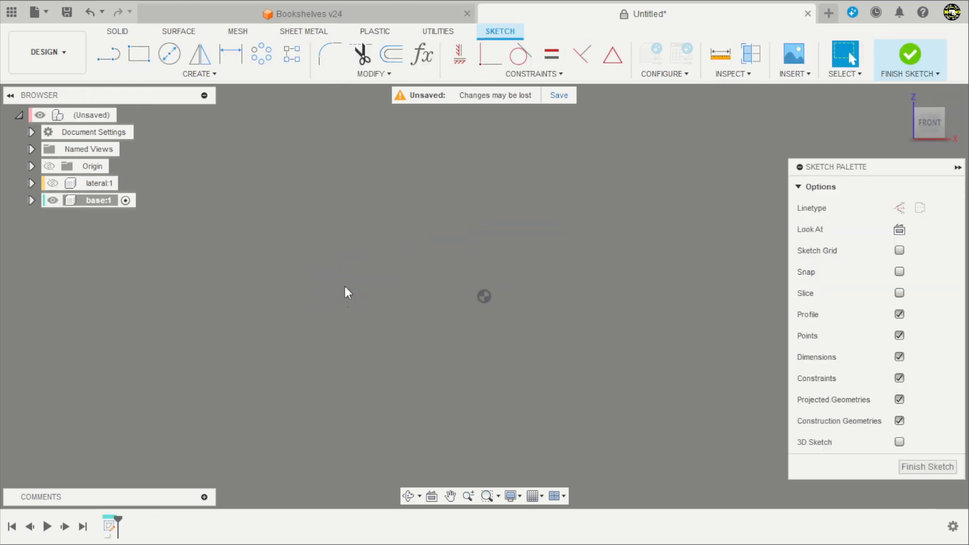
Draw an 800 x 250 mm two-point rectangle extending right and down from the origin
left_click(133, 64)
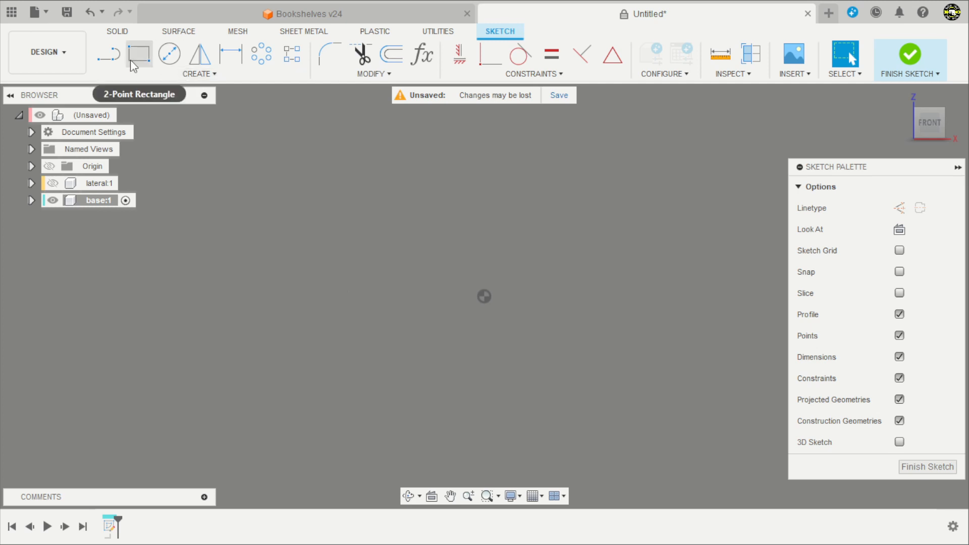
left_click(484, 296)
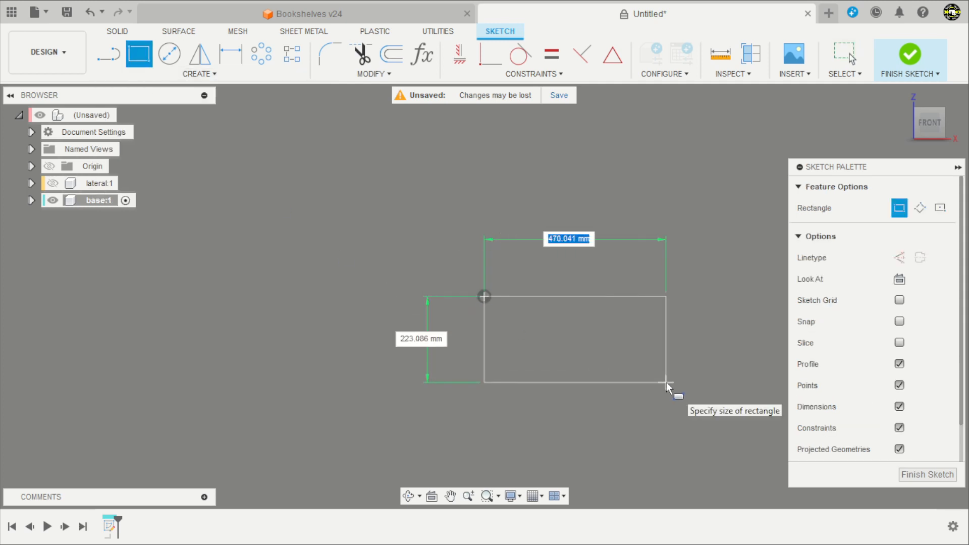
type("800")
key("Tab")
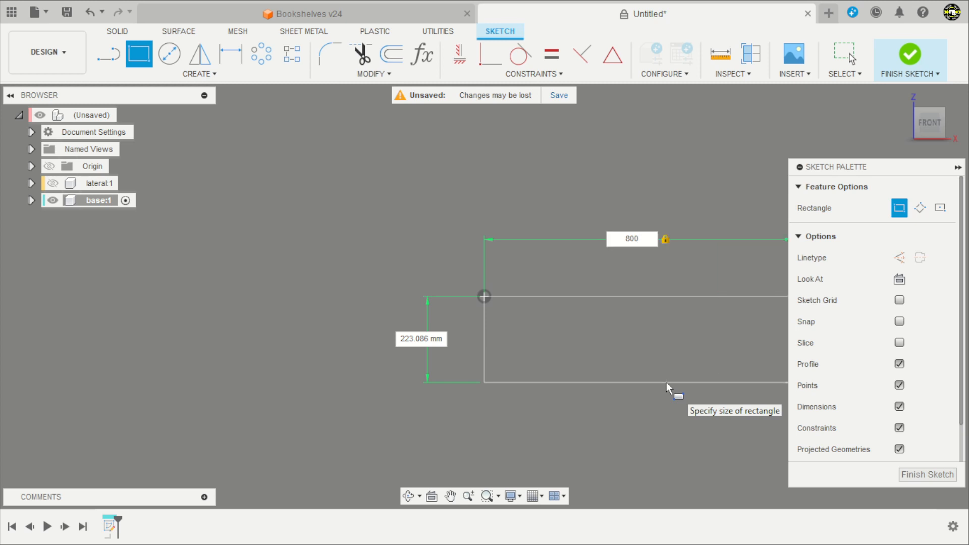
type("25")
key("Tab")
type("0")
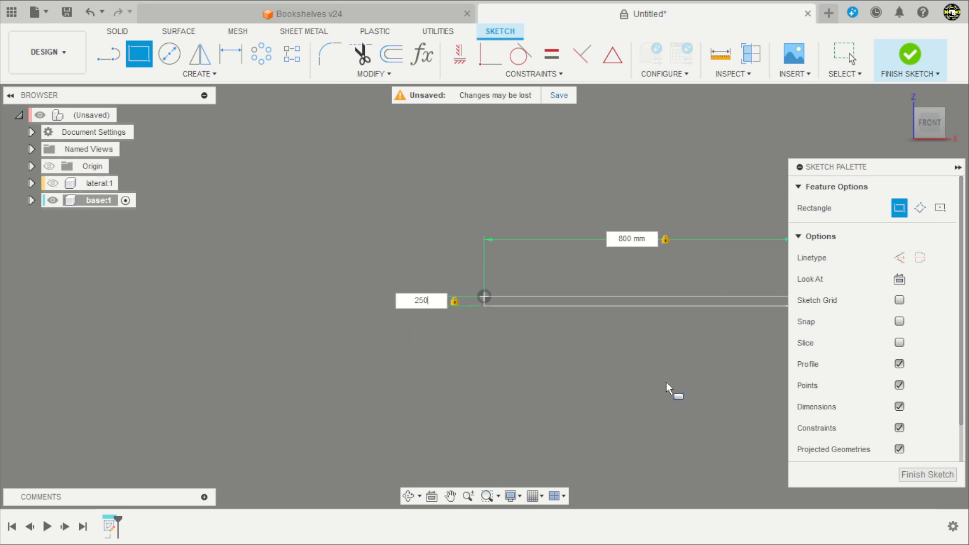
key("Return")
key("Escape")
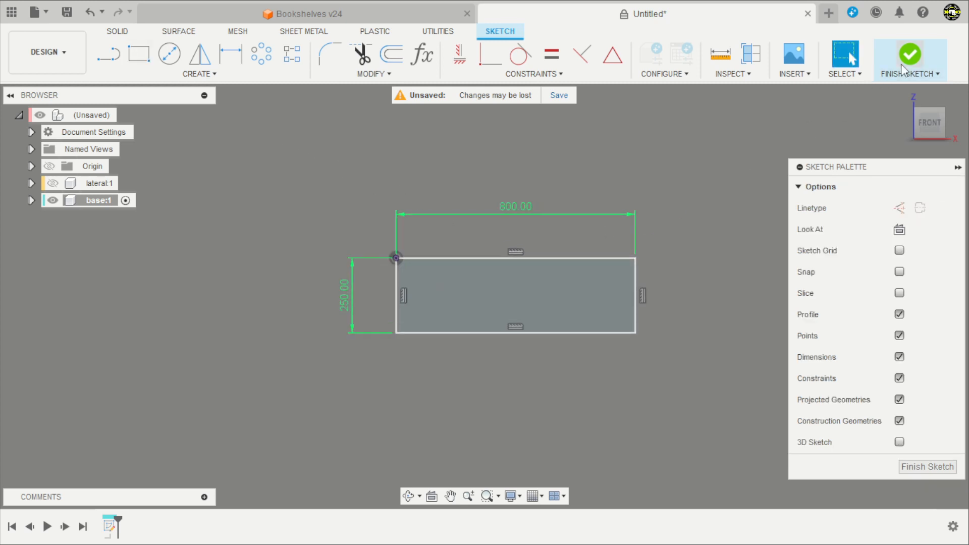
Finish the base sketch and extrude the rectangle 15 mm as a new body
left_click(910, 54)
key("e")
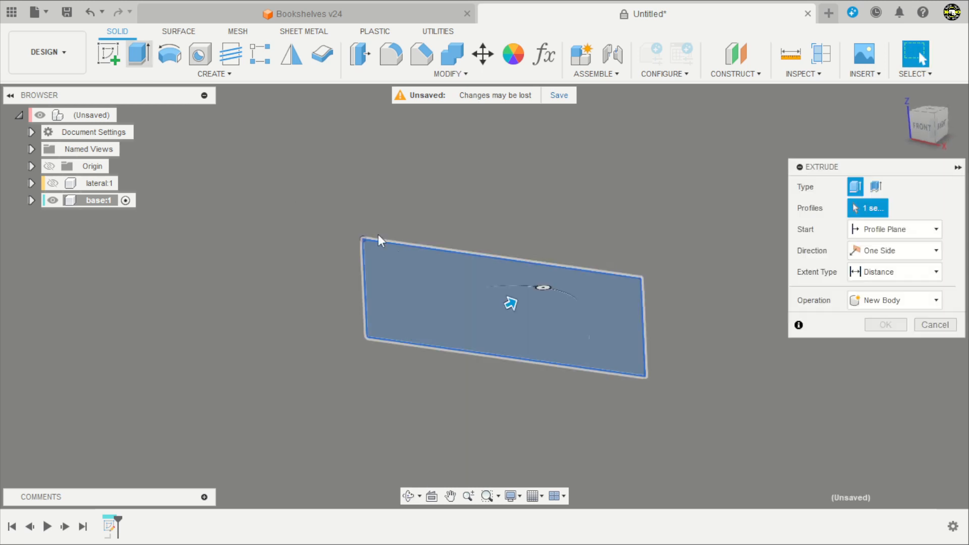
type("15")
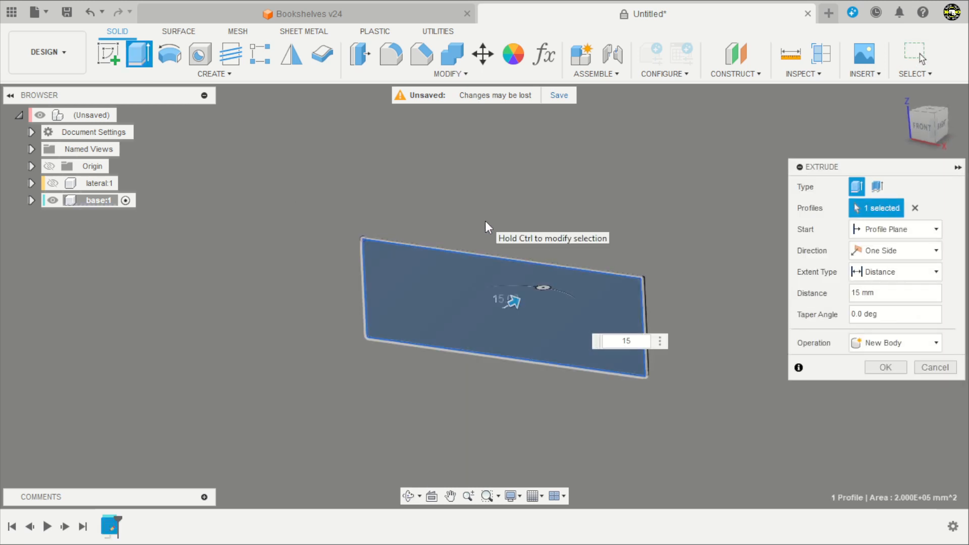
key("Return")
scroll(543, 228, "up", 1)
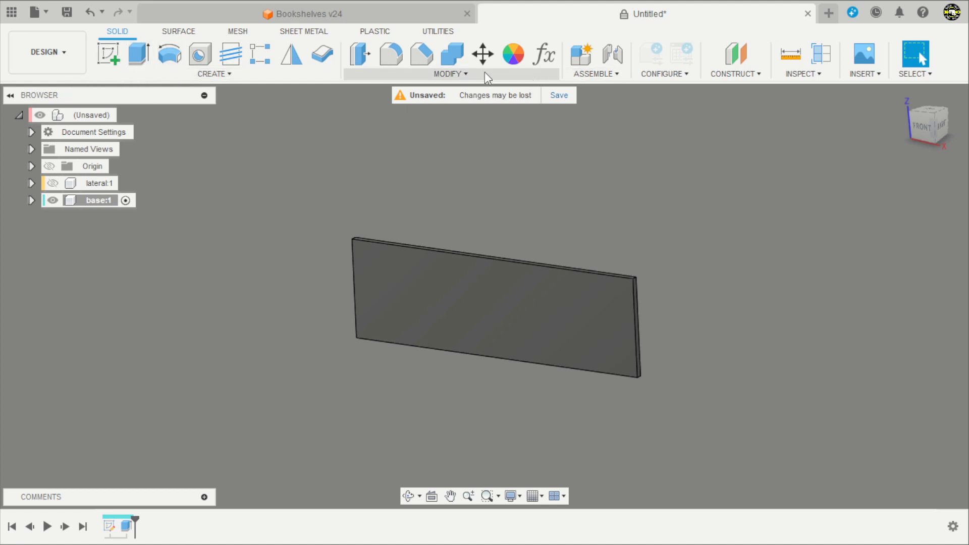
Activate the top-level assembly and create an internal standard component named aerofolio
left_click(126, 116)
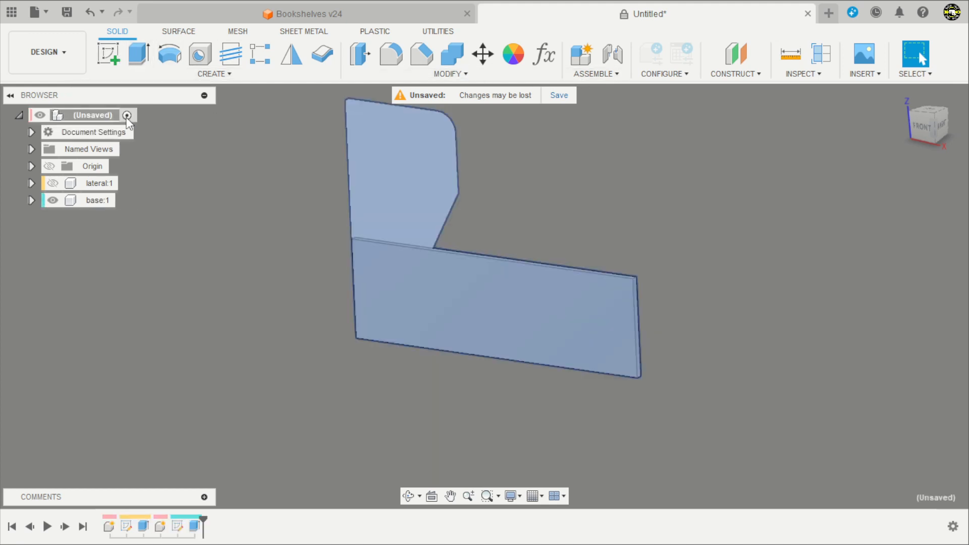
left_click(577, 59)
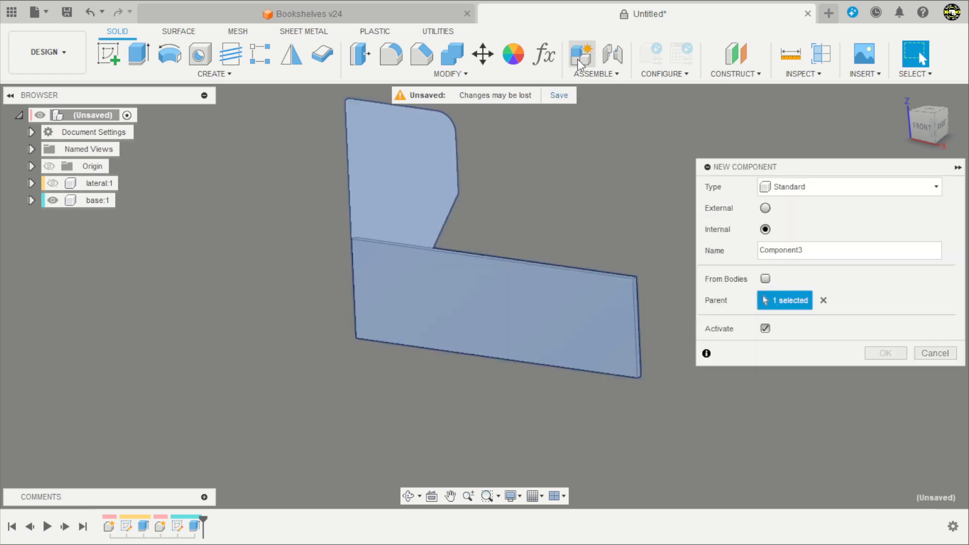
left_click_drag(806, 252, 731, 253)
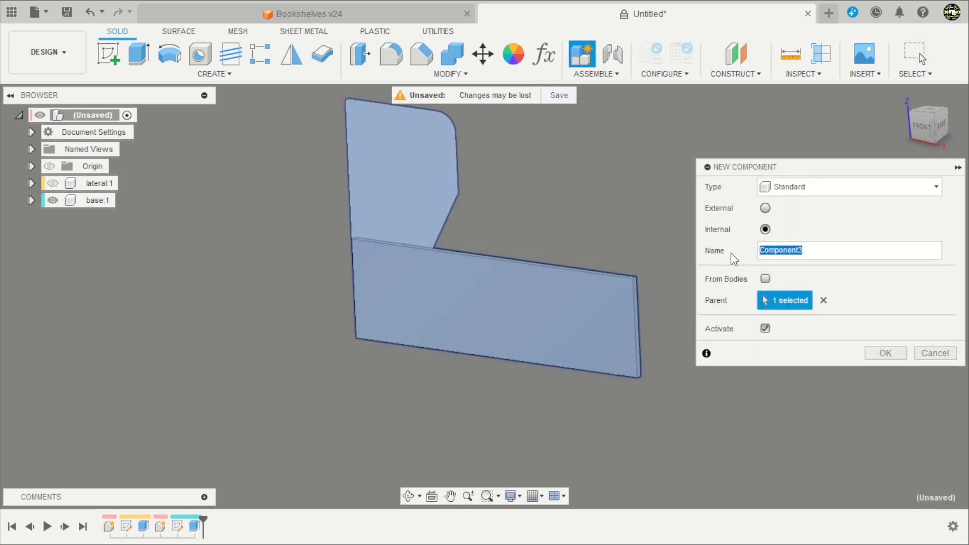
type("aerofoi")
type("io")
key("Return")
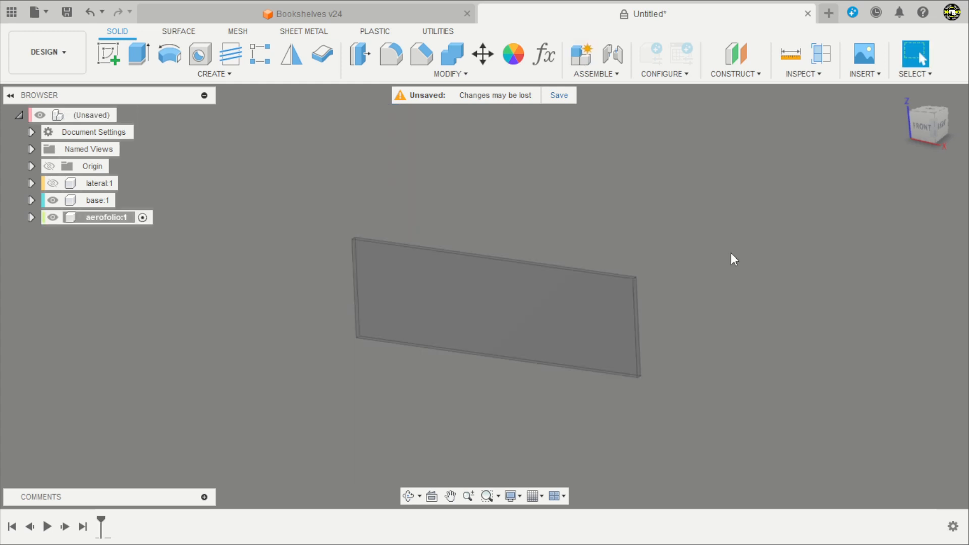
Hide the base component and start a sketch on the aerofolio component's front (XZ) plane
left_click(53, 200)
left_click(108, 54)
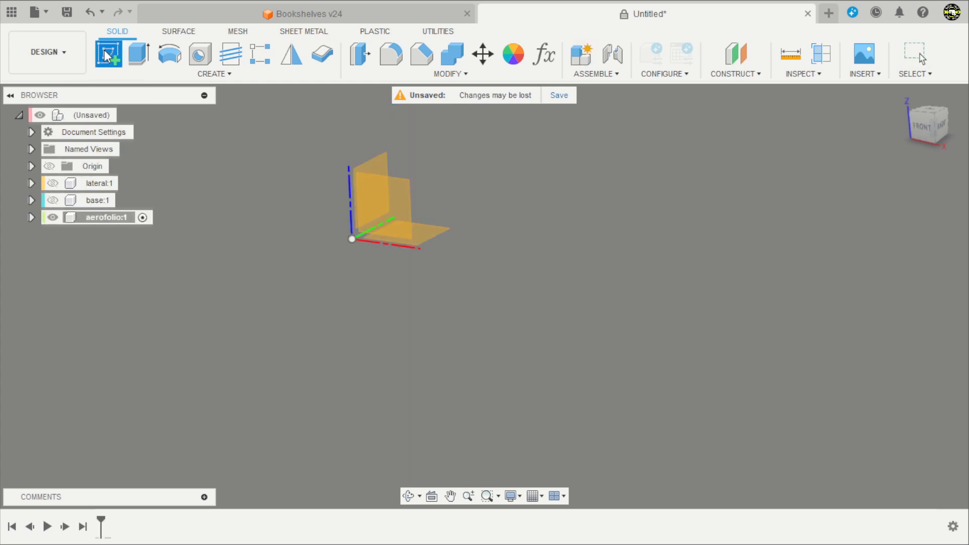
left_click(382, 204)
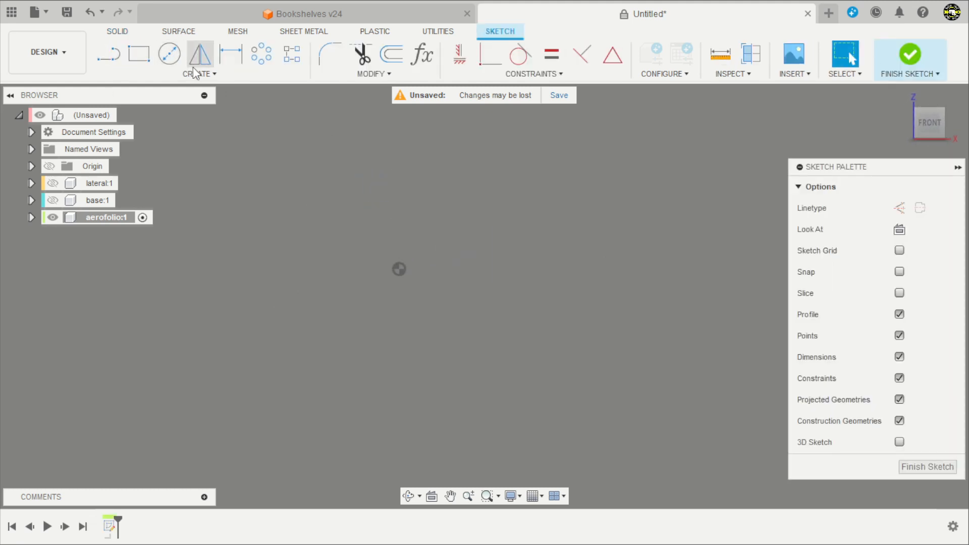
Draw a horizontal center-to-center slot just below the origin with an end radius of about 71 mm
left_click(197, 74)
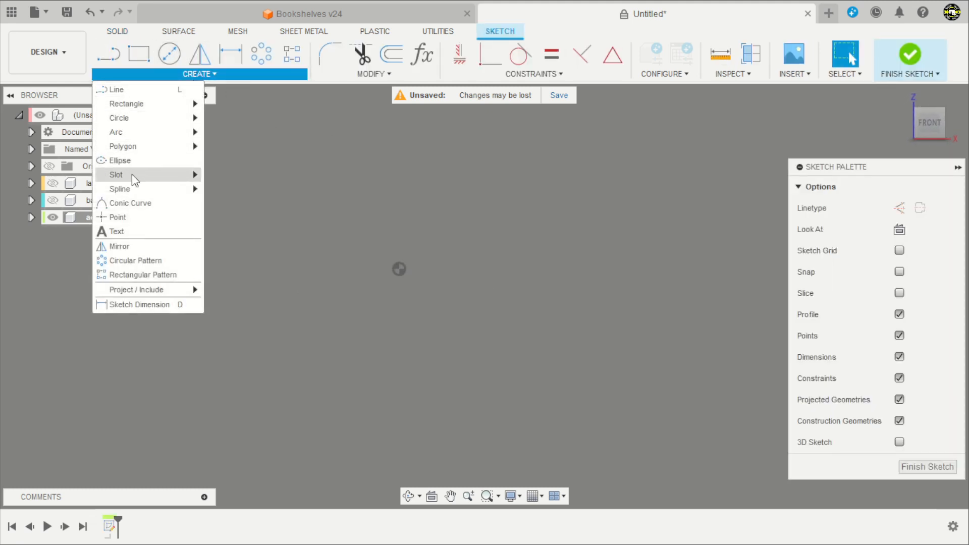
mouse_move(134, 180)
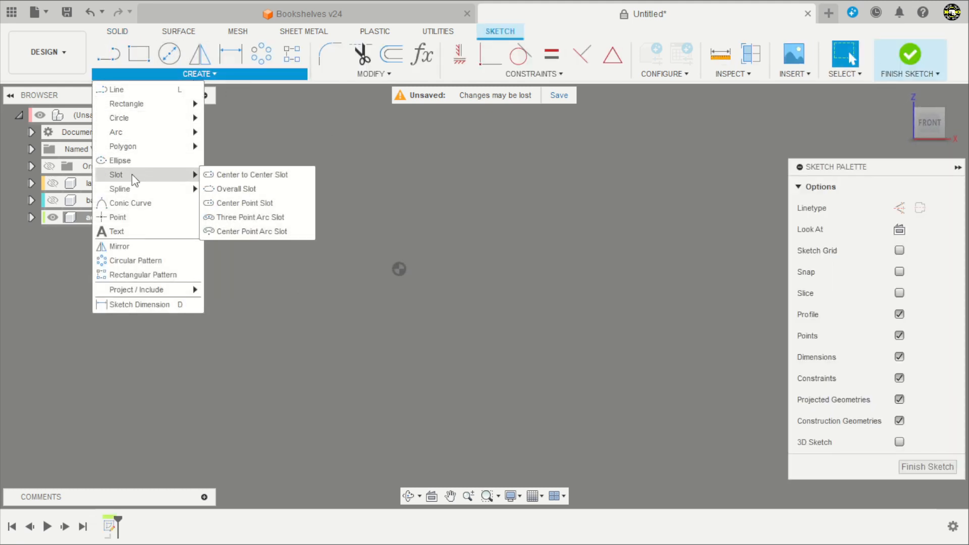
left_click(234, 177)
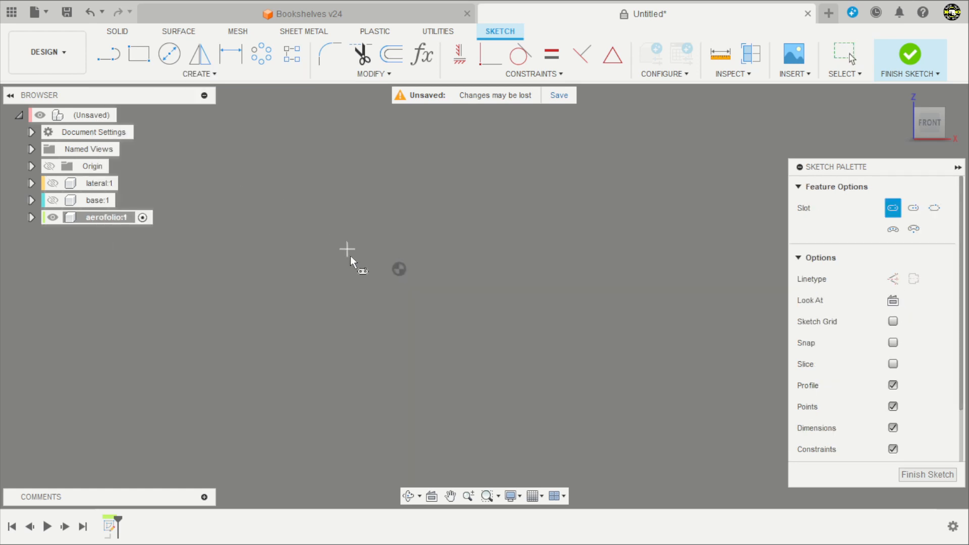
left_click(292, 300)
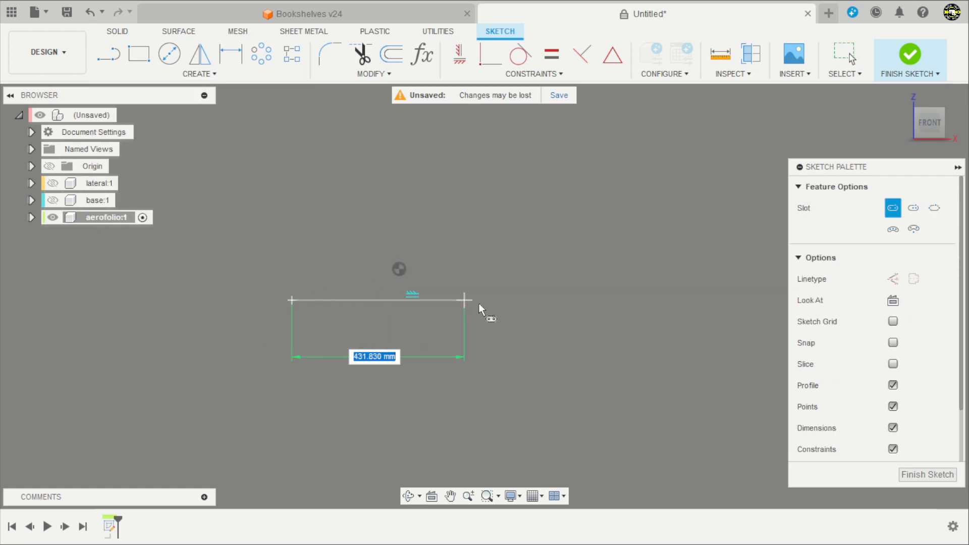
left_click(553, 300)
left_click(555, 278)
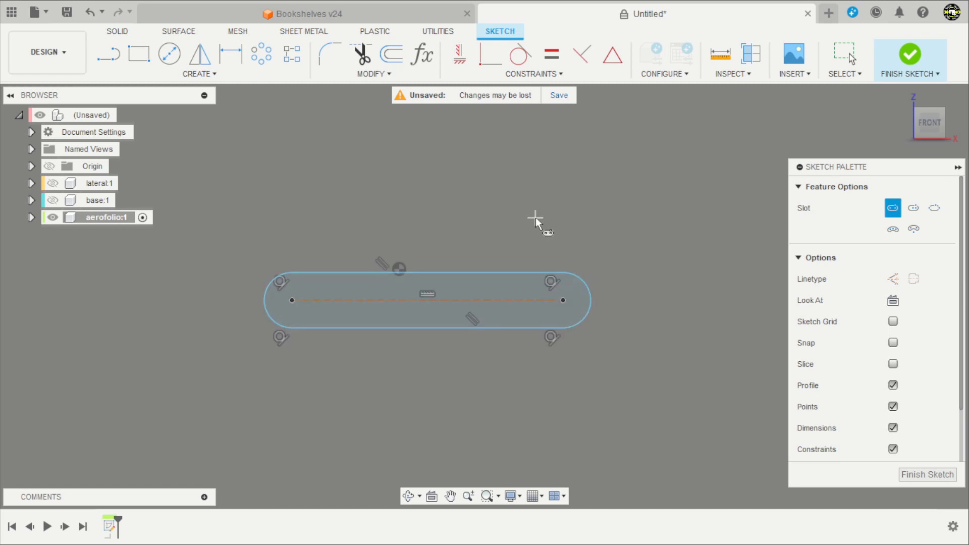
key("Escape")
Check the airfoil sheet in the PDF drawings and set the slot's end radius to 7.5 mm
key("alt+Tab")
scroll(485, 243, "down", 5)
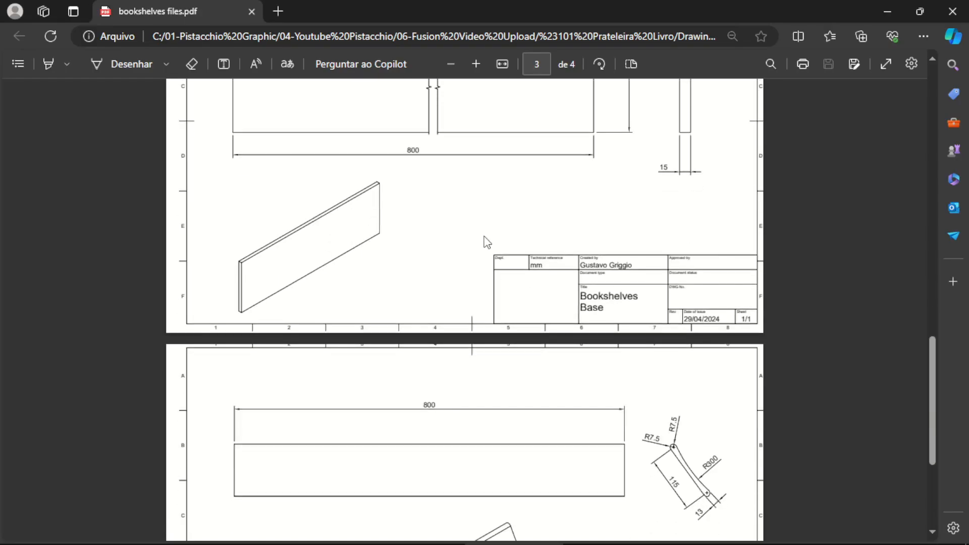
scroll(488, 245, "down", 2)
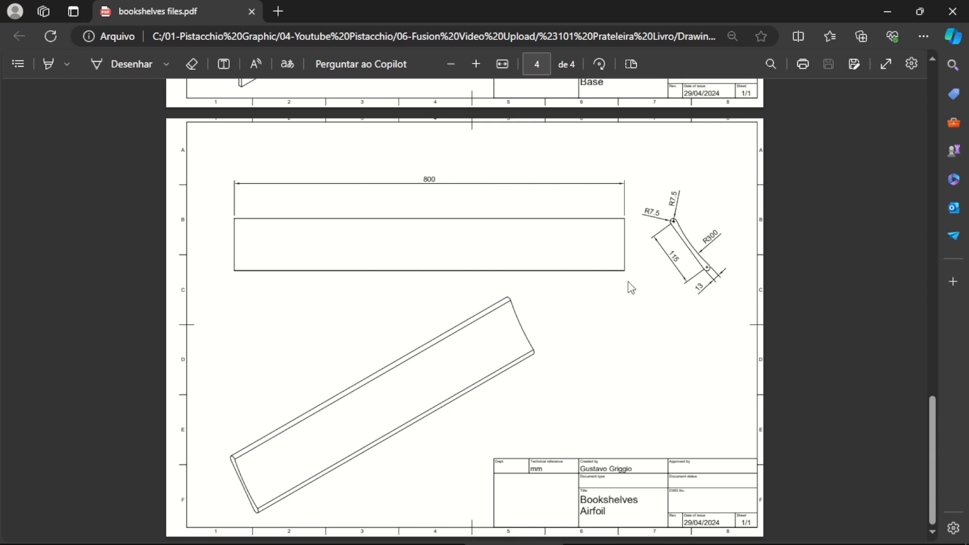
key("alt+Tab")
key("d")
left_click(602, 298)
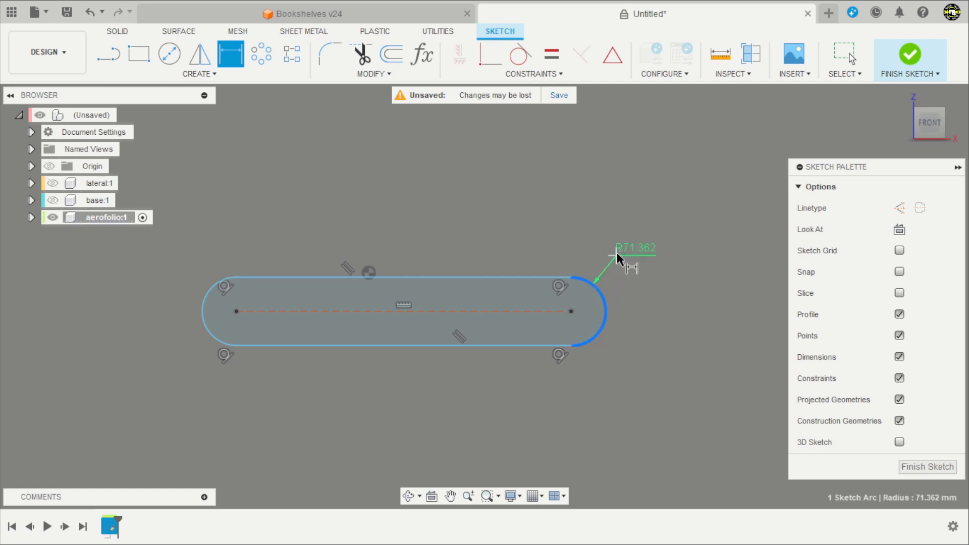
left_click(616, 257)
type("7.5")
key("Return")
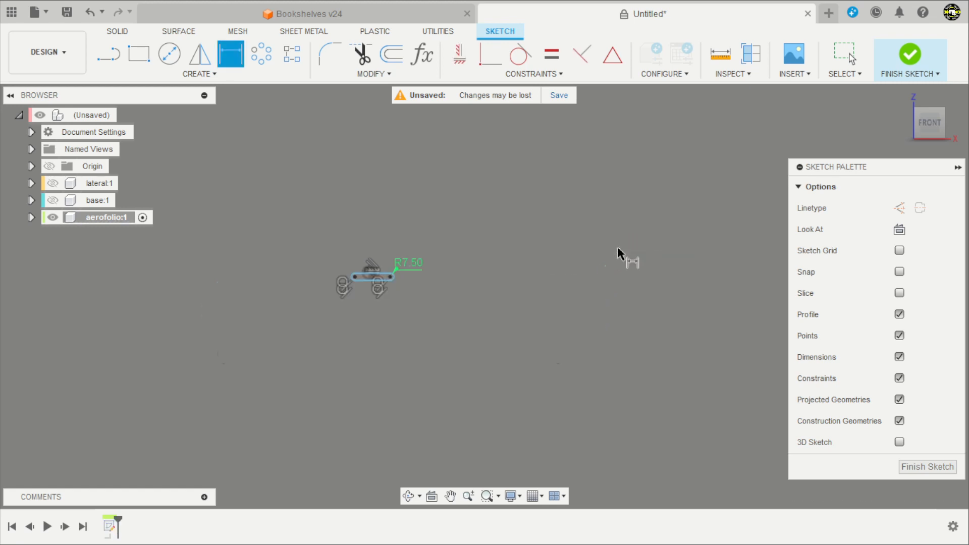
Dimension the slot's centerline to 115 mm between its end-arc centers
scroll(367, 299, "up", 5)
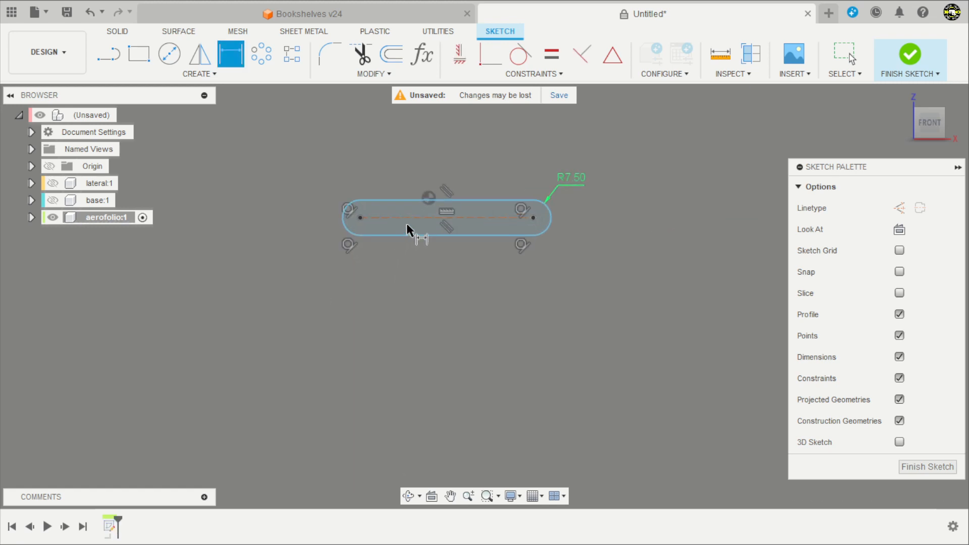
left_click(411, 219)
left_click(407, 303)
type("115")
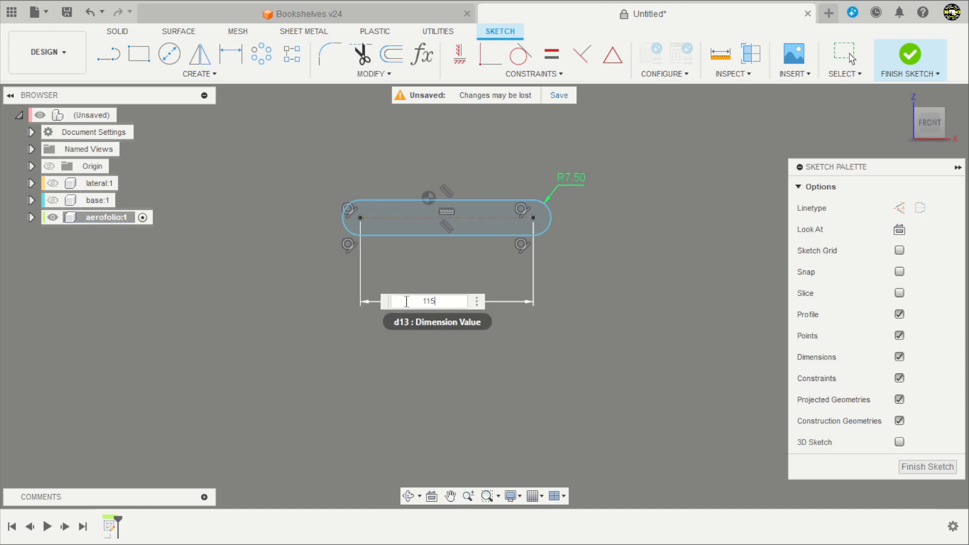
key("Return")
scroll(454, 297, "down", 2)
scroll(520, 253, "up", 2)
Recheck the airfoil drawing and center the slot on the origin with a midpoint constraint on its centerline
key("alt+Tab")
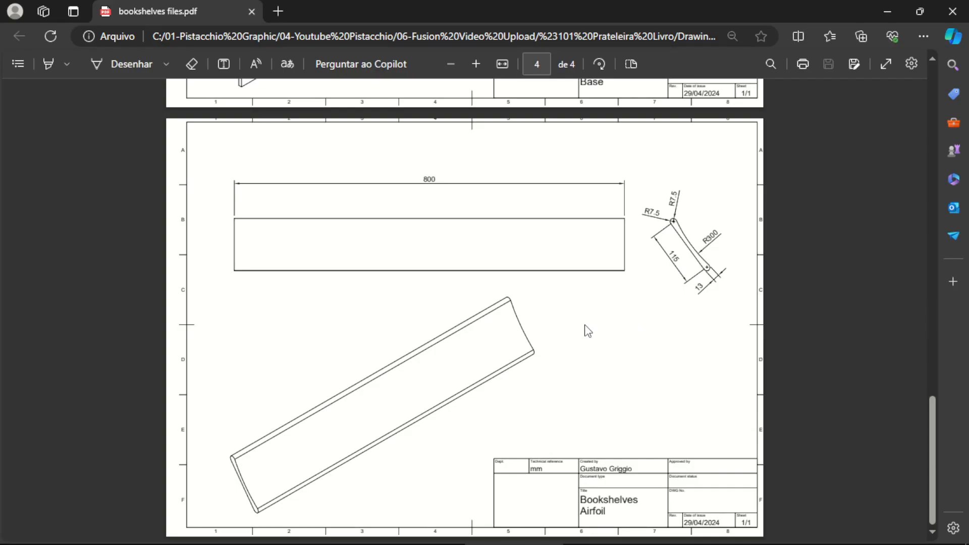
key("alt+Tab")
scroll(655, 313, "down", 1)
left_click(453, 251)
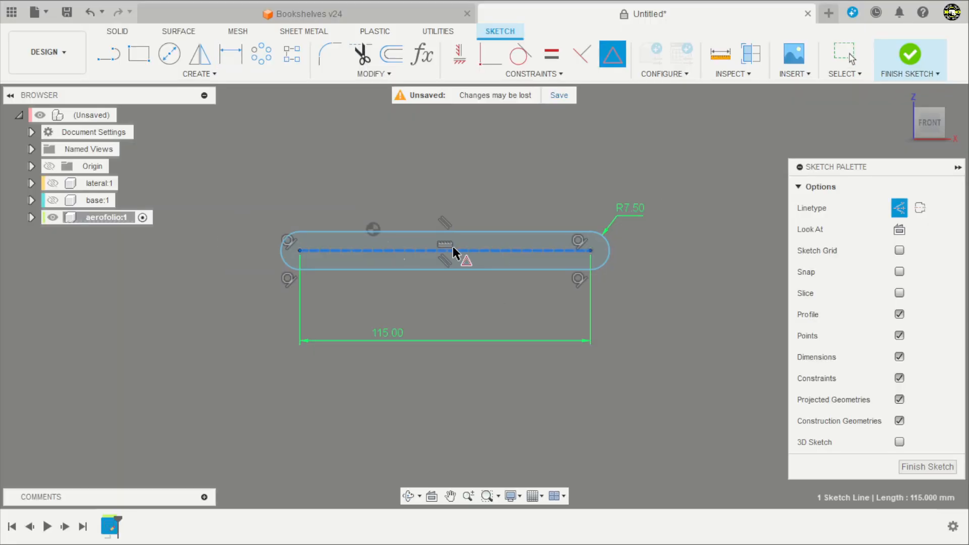
left_click(373, 229)
scroll(587, 324, "down", 2)
scroll(400, 239, "up", 4)
middle_click_drag(330, 193, 267, 177)
scroll(202, 146, "down", 1)
key("Escape")
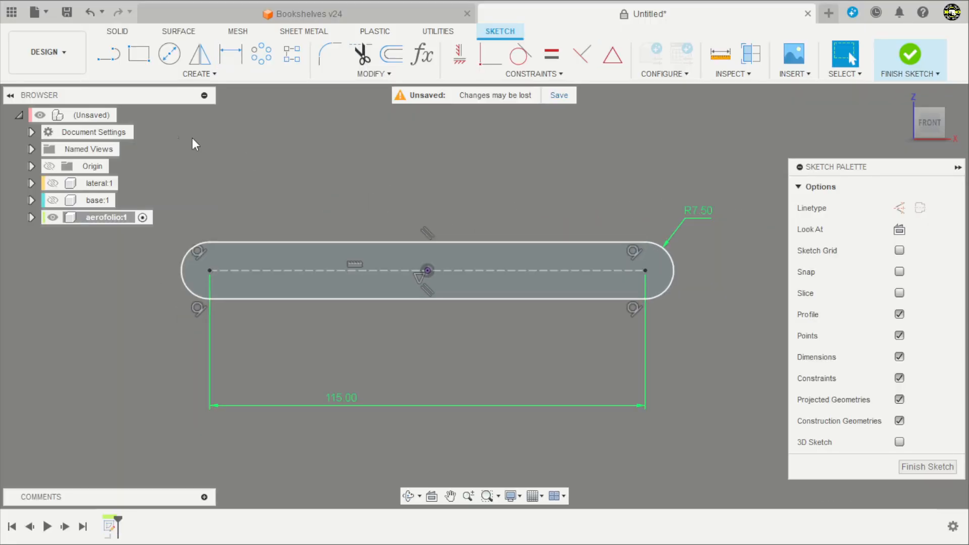
Draw a 3-point arc of about 322 mm radius between the ends of the slot's upper edge, bulging downward
left_click(146, 74)
mouse_move(203, 139)
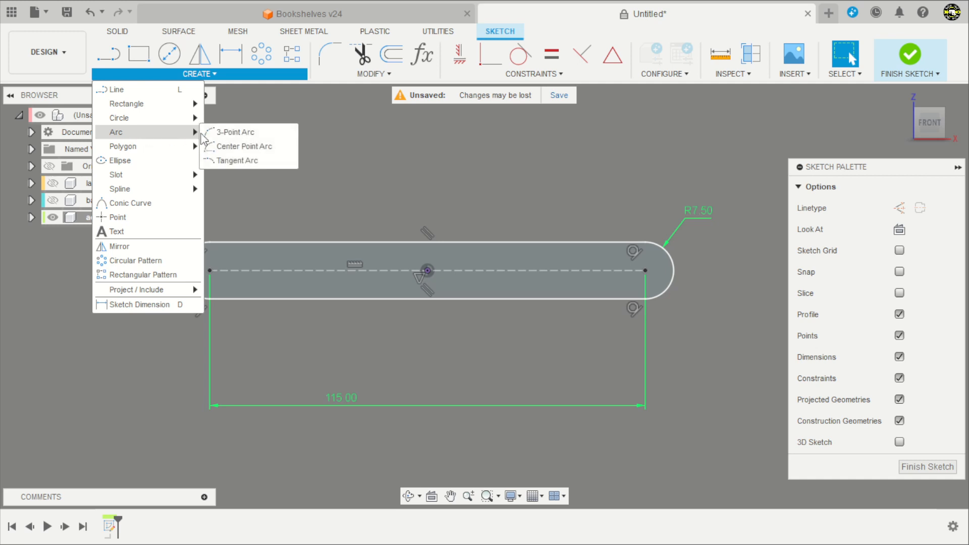
left_click(244, 146)
scroll(353, 217, "down", 1)
scroll(282, 232, "up", 1)
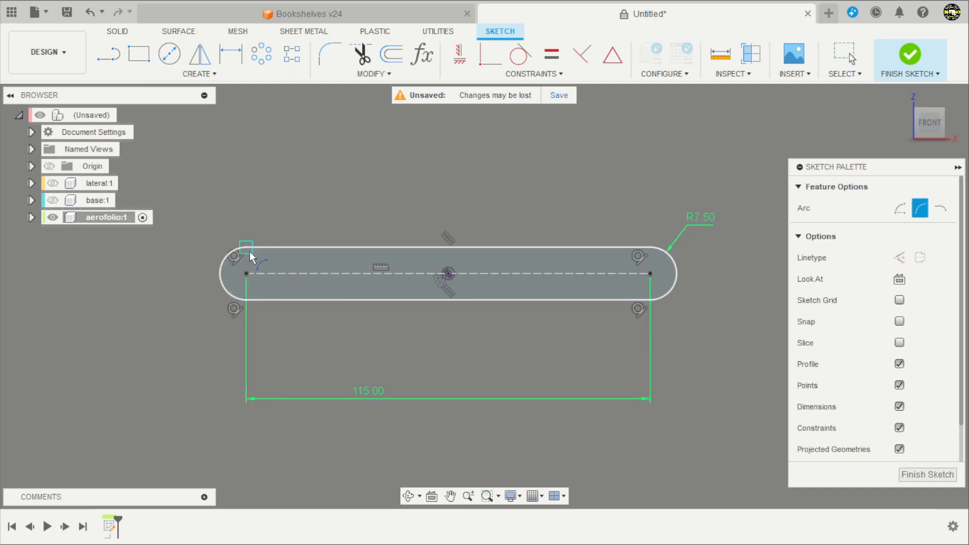
left_click(245, 248)
left_click(650, 247)
scroll(533, 266, "up", 2)
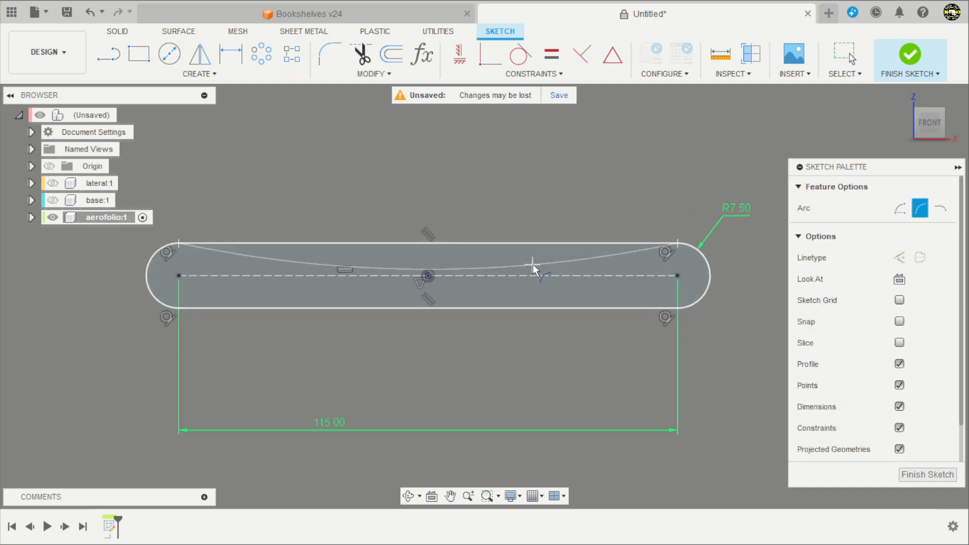
scroll(567, 174, "down", 1)
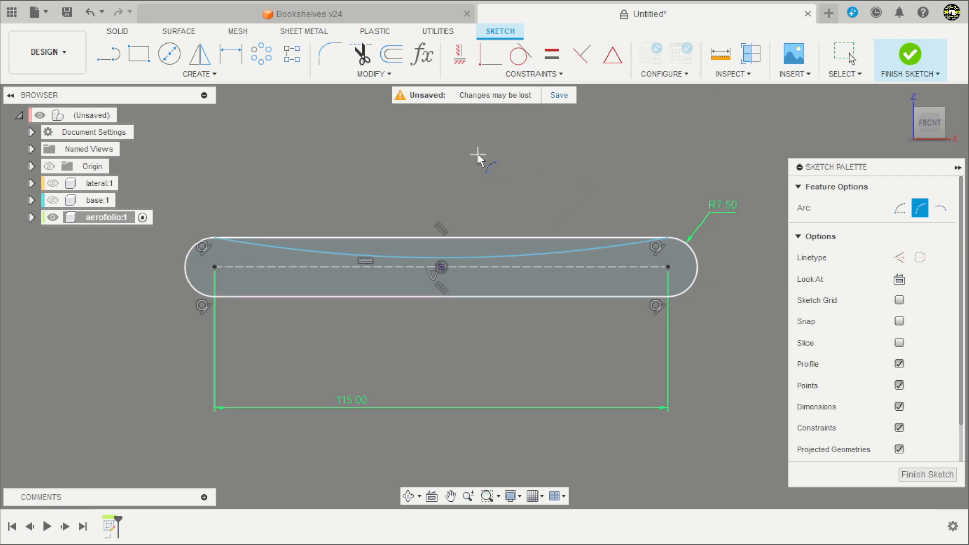
key("Escape")
Set the radius of the concave arc inside the slot to 300 mm
scroll(463, 167, "up", 1)
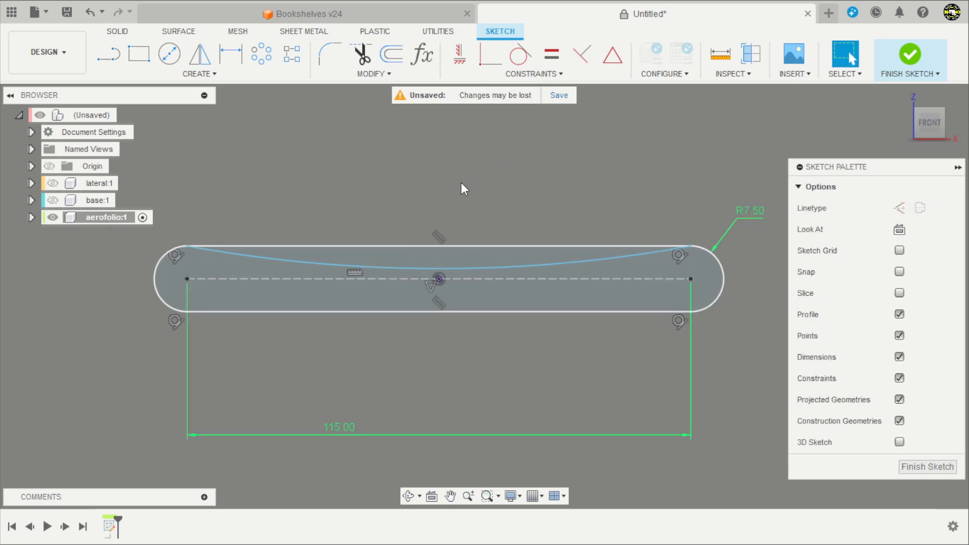
key("d")
left_click(499, 266)
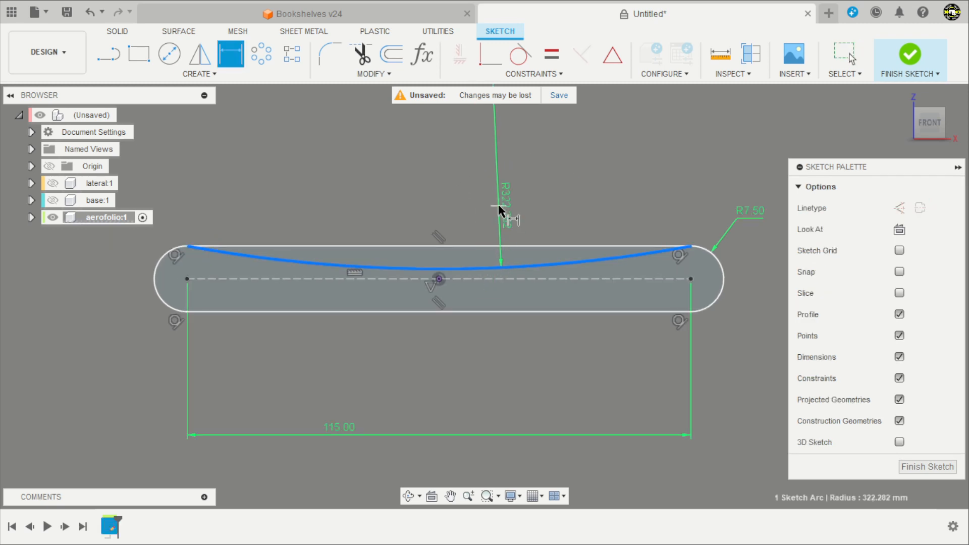
left_click(499, 207)
type("300")
key("Return")
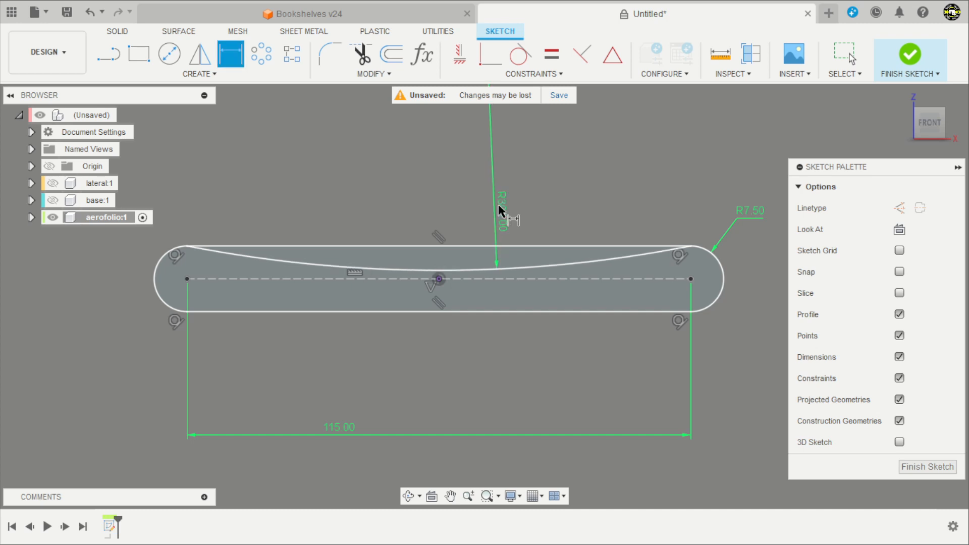
scroll(498, 210, "down", 2)
key("Escape")
Finish the aerofolio sketch and extrude the profile below the concave arc 800 mm as a new body
mouse_move(640, 286)
middle_mouse_down("shift")
mouse_move(607, 303)
mouse_move(514, 243)
middle_mouse_up("shift")
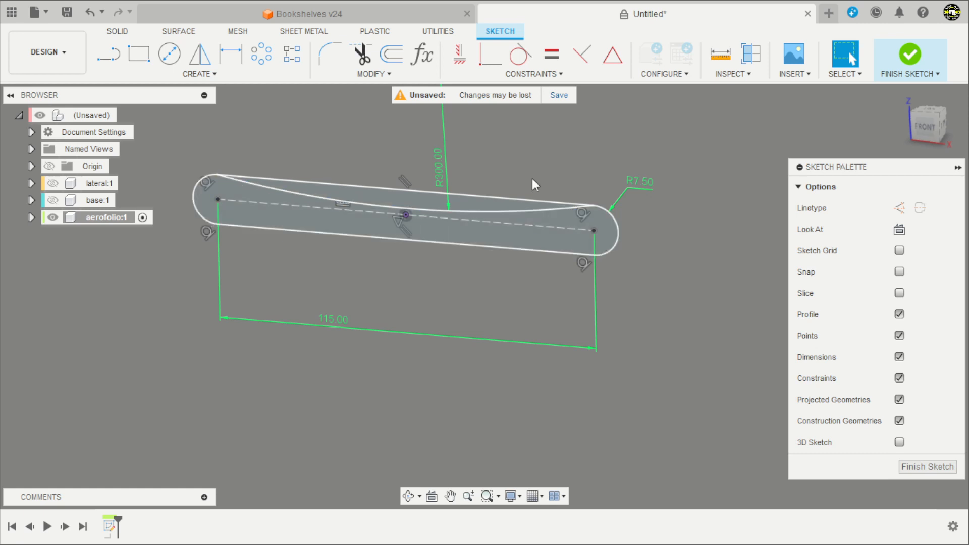
left_click(917, 54)
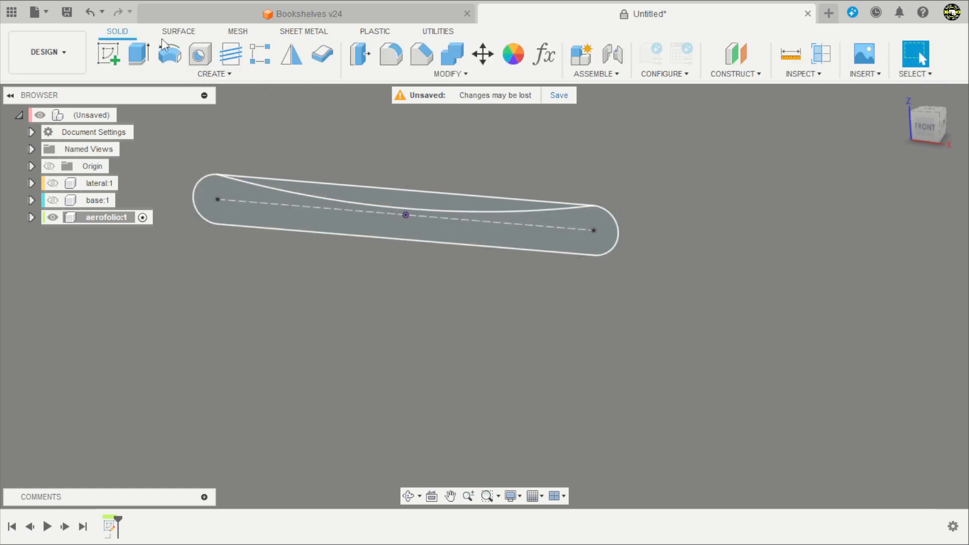
left_click(143, 51)
left_click(240, 219)
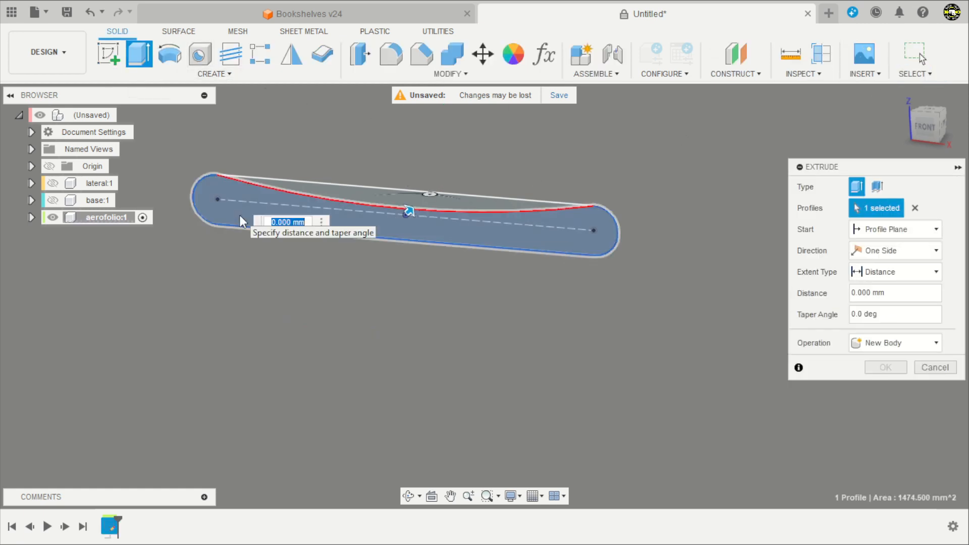
type("1")
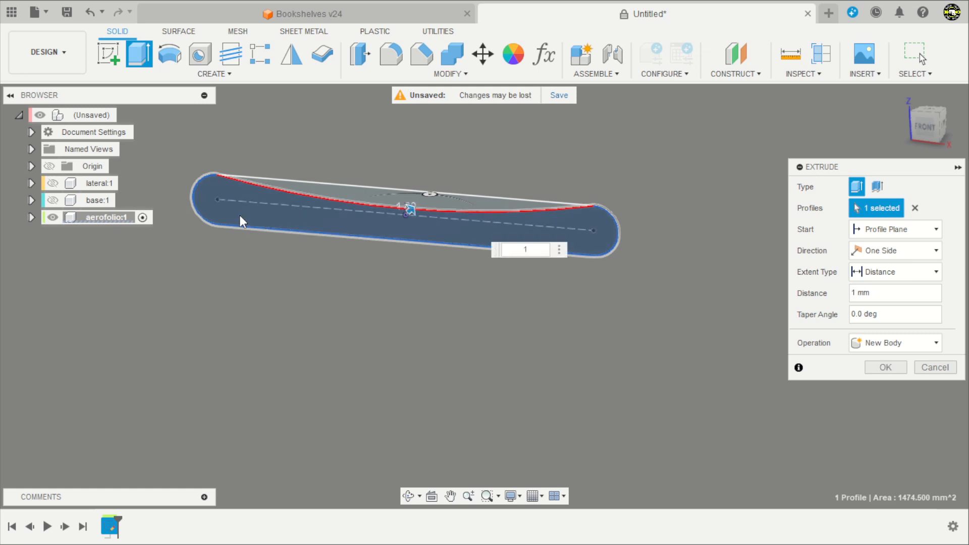
key("BackSpace")
type("800")
key("Return")
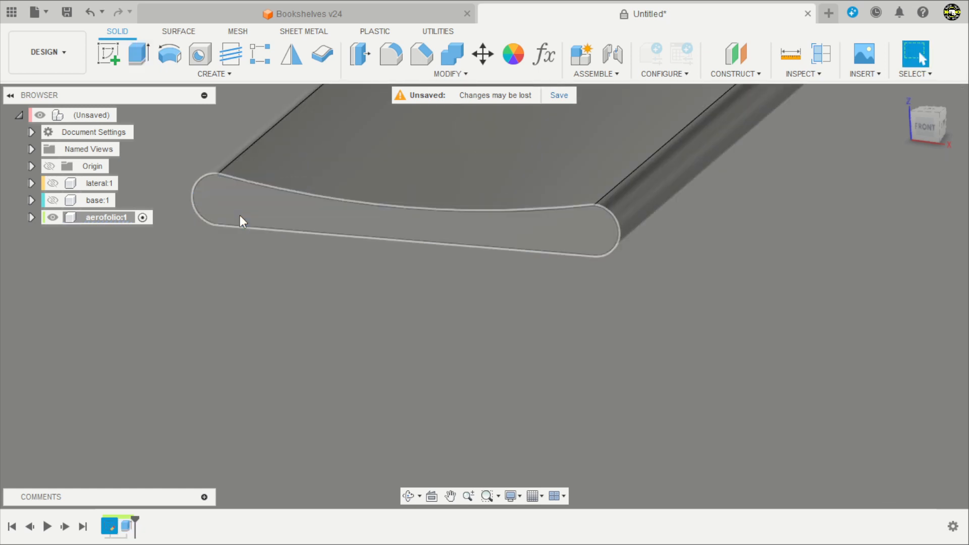
scroll(259, 313, "down", 5)
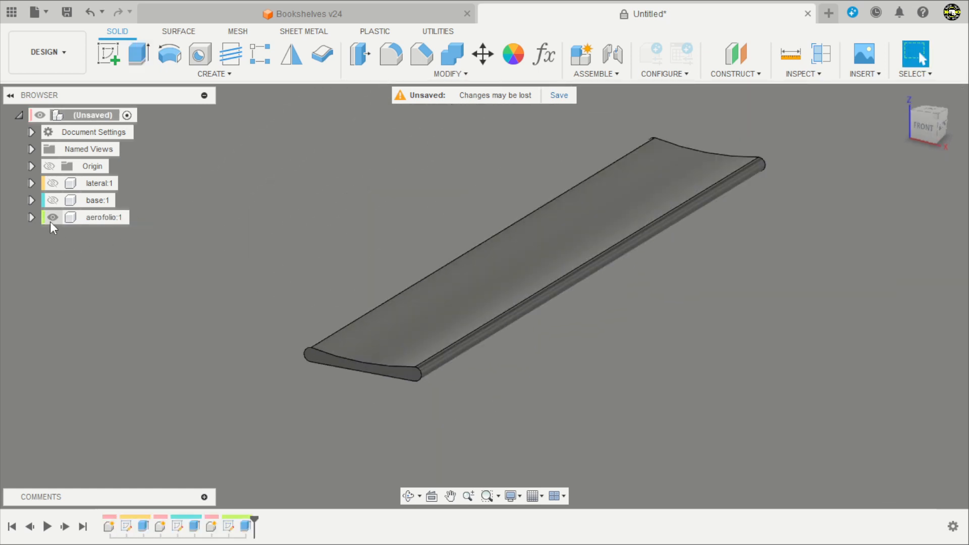
Hide the aerofolio component and create an internal standard component named livro under the top-level assembly
left_click(50, 222)
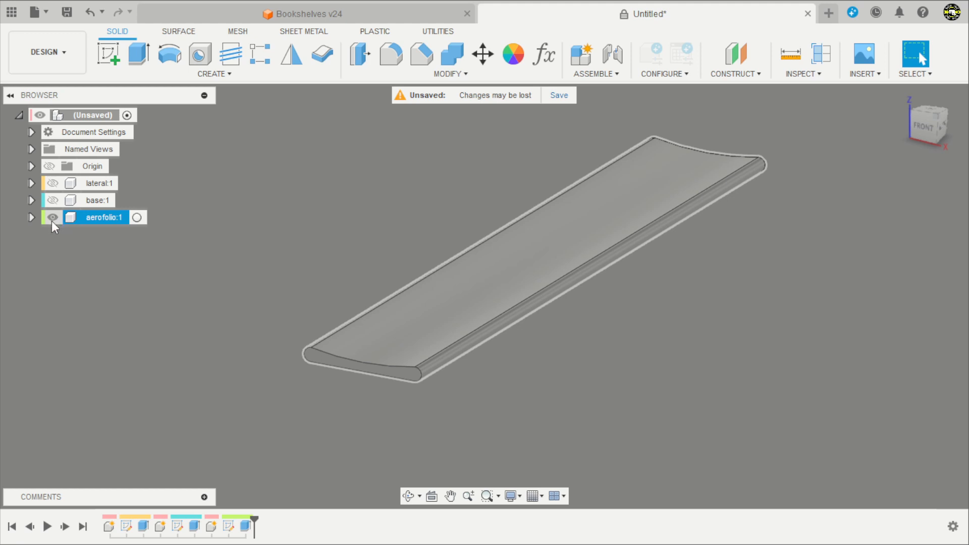
left_click(52, 218)
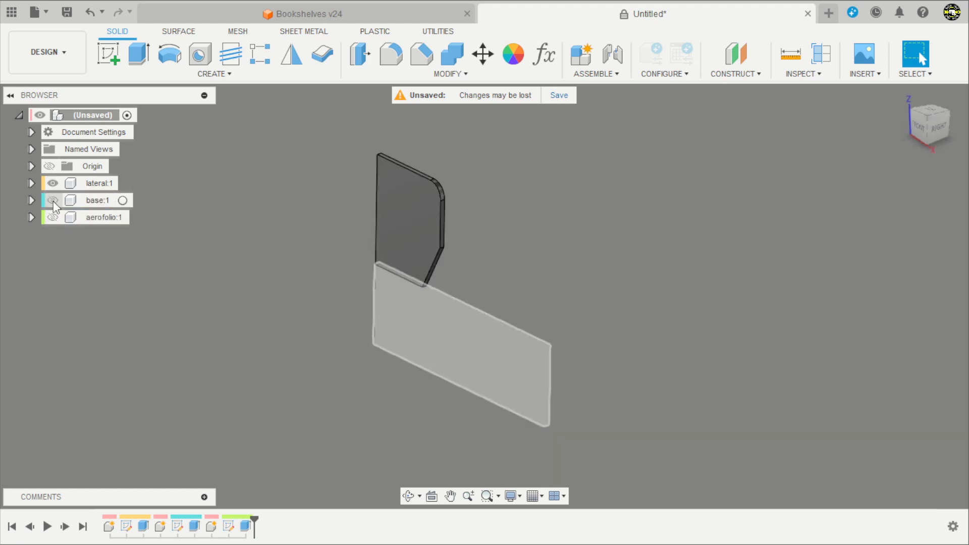
left_click(582, 63)
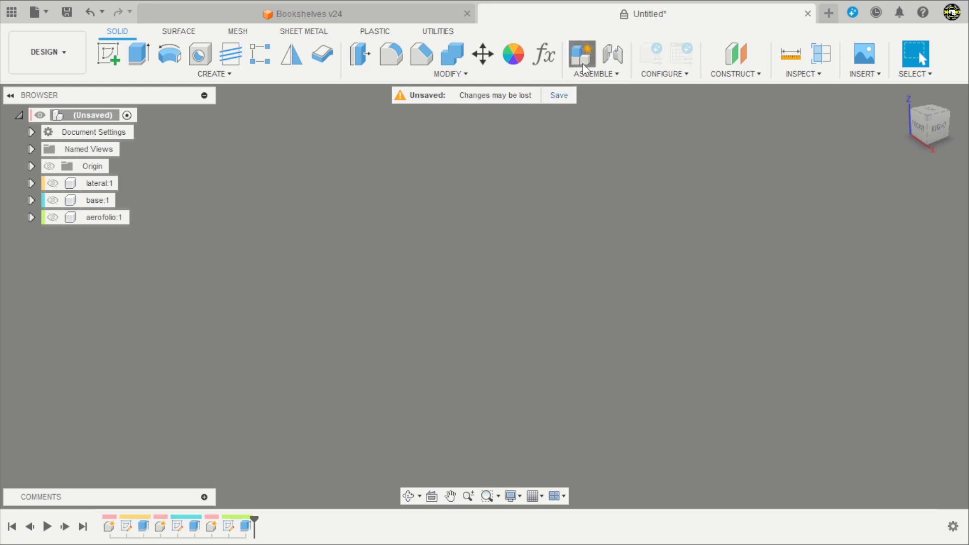
left_click_drag(809, 245, 779, 250)
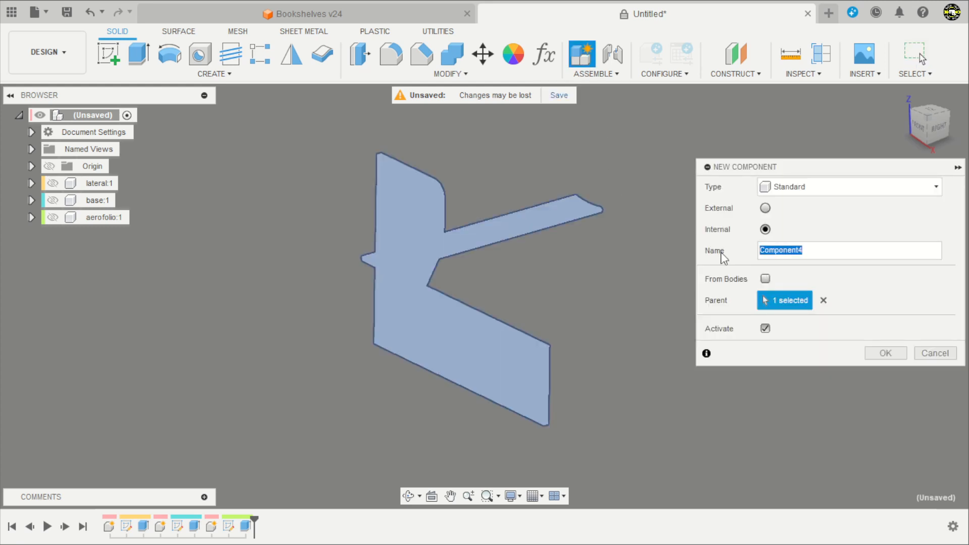
type("livro")
key("Return")
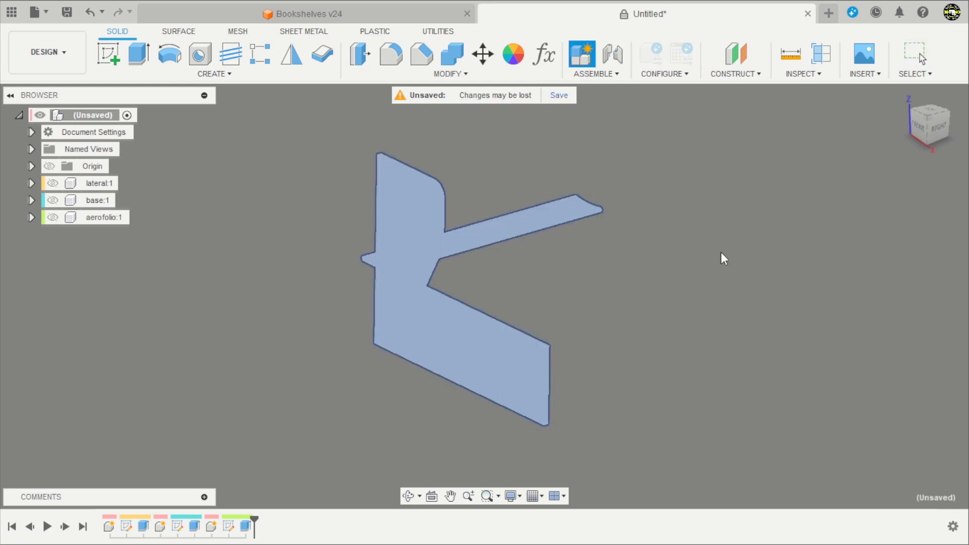
Sketch a 150 by 30 mm rectangle from the origin on the horizontal plane in the livro component
left_click(113, 55)
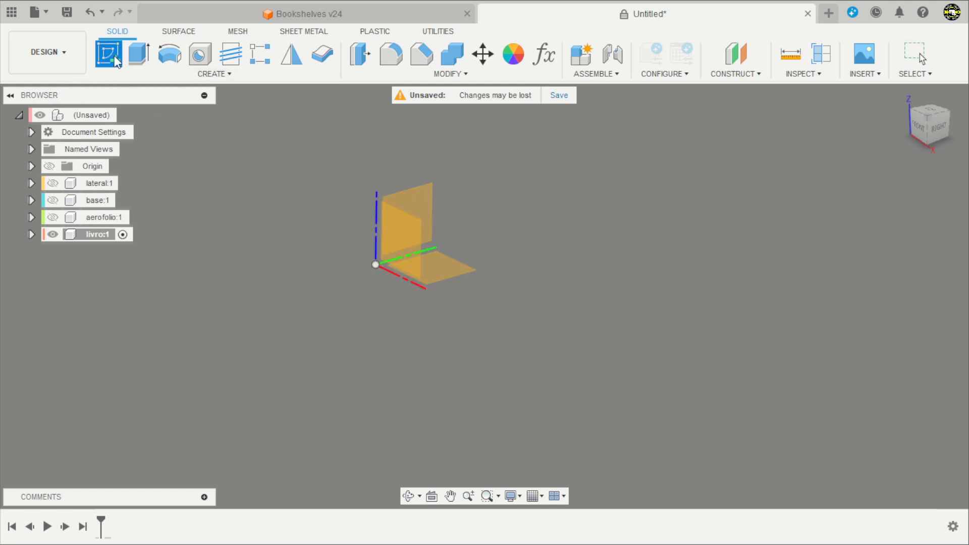
middle_click_drag(441, 269, 529, 326, "shift")
left_click(450, 278)
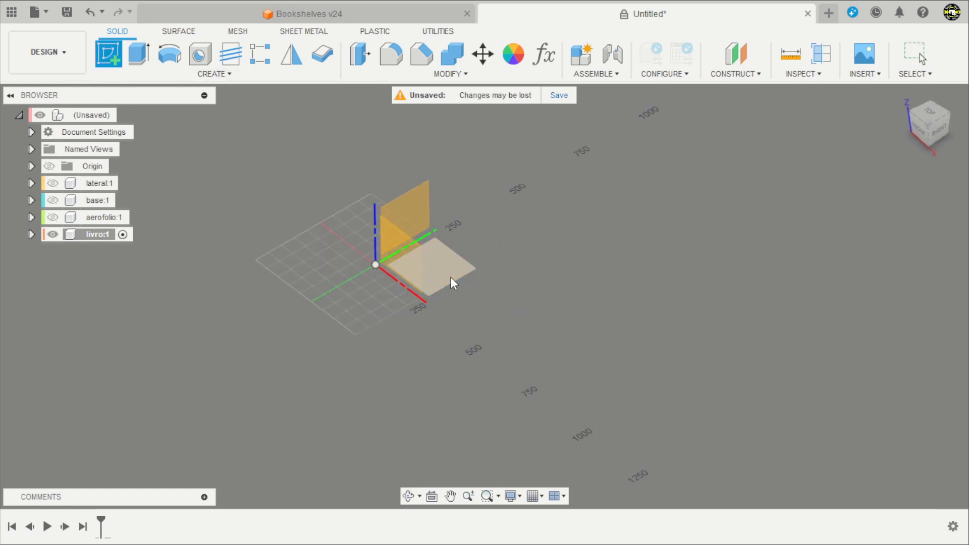
left_click(138, 57)
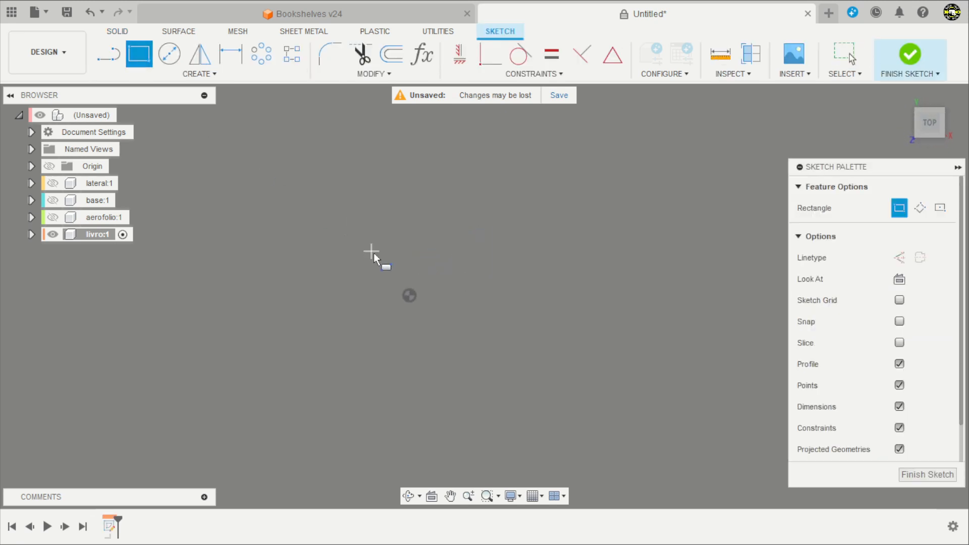
left_click(410, 296)
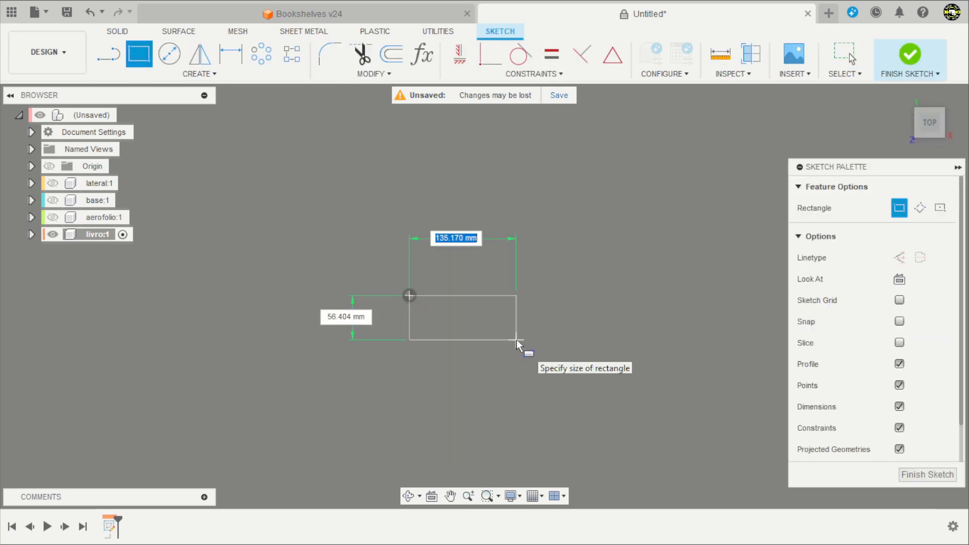
type("150")
key("Tab")
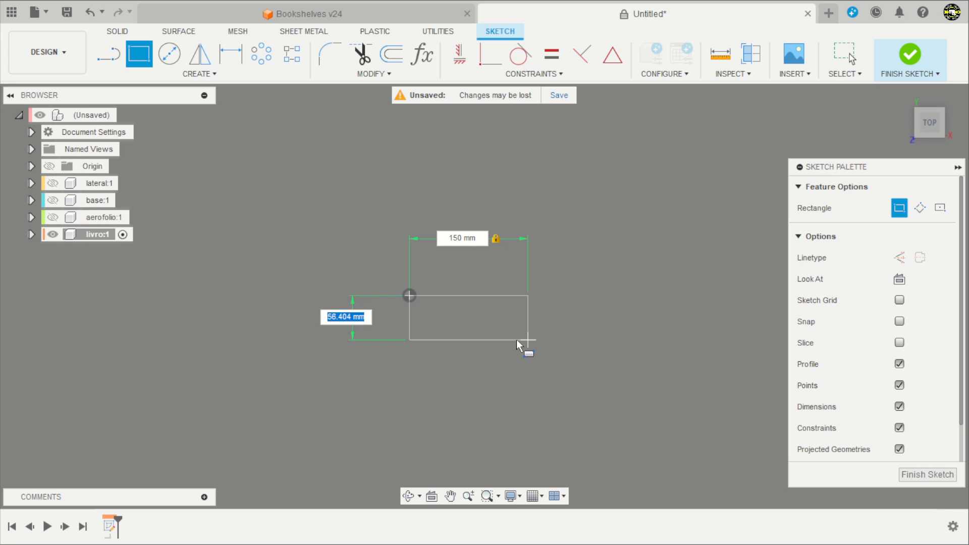
type("30")
key("Return")
Extrude the rectangle 210 mm as a new body to form the book
key("e")
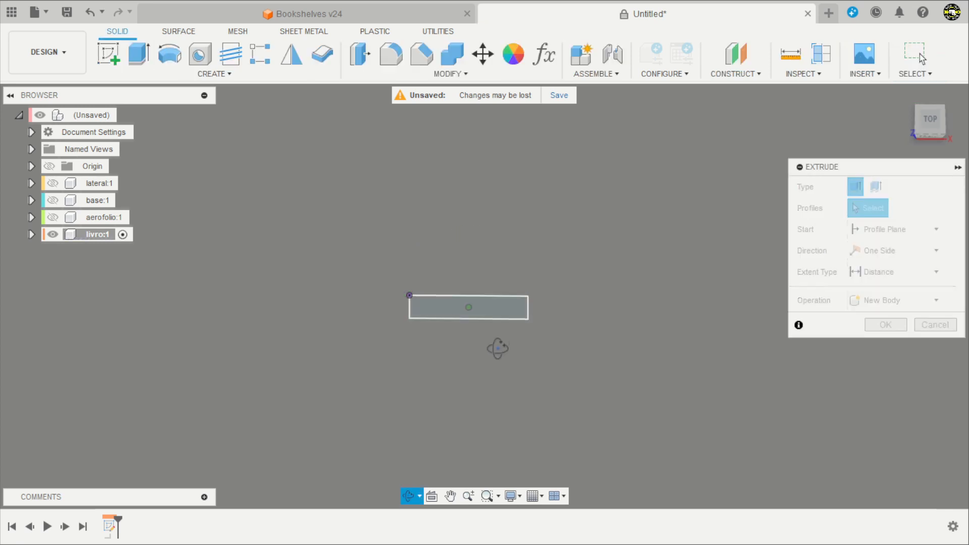
left_click(488, 311)
type("2")
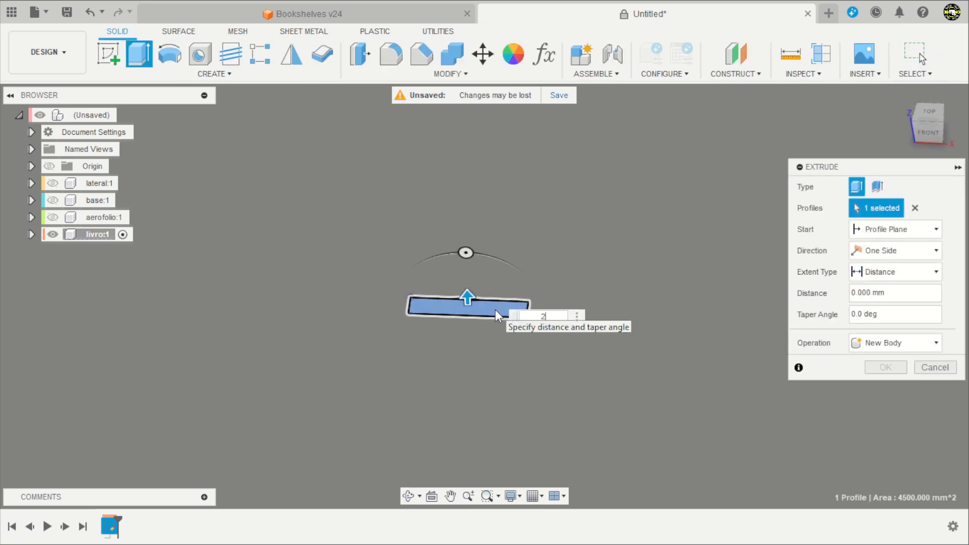
type("10")
key("Return")
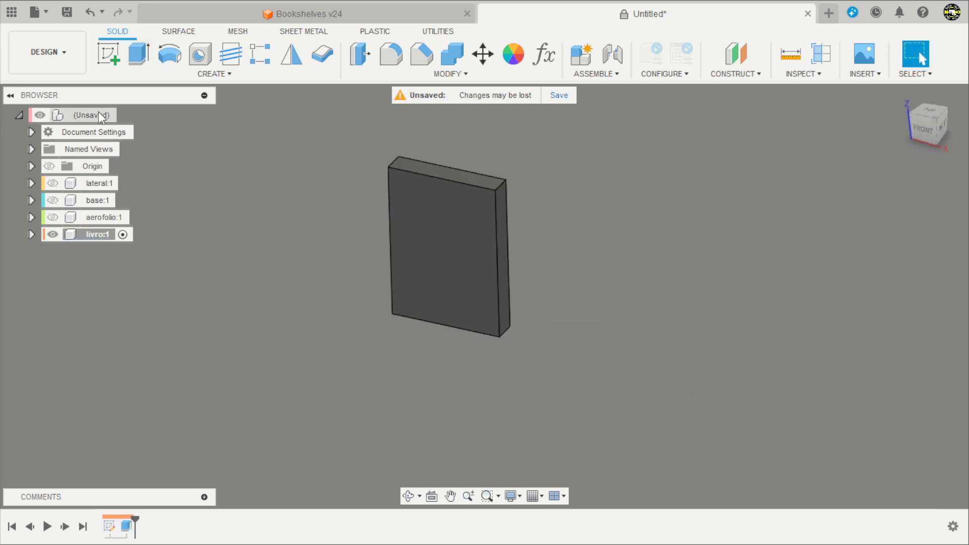
Activate the top-level assembly and show only the base component together with the assembly's origin planes
left_click(126, 116)
scroll(277, 230, "down", 2)
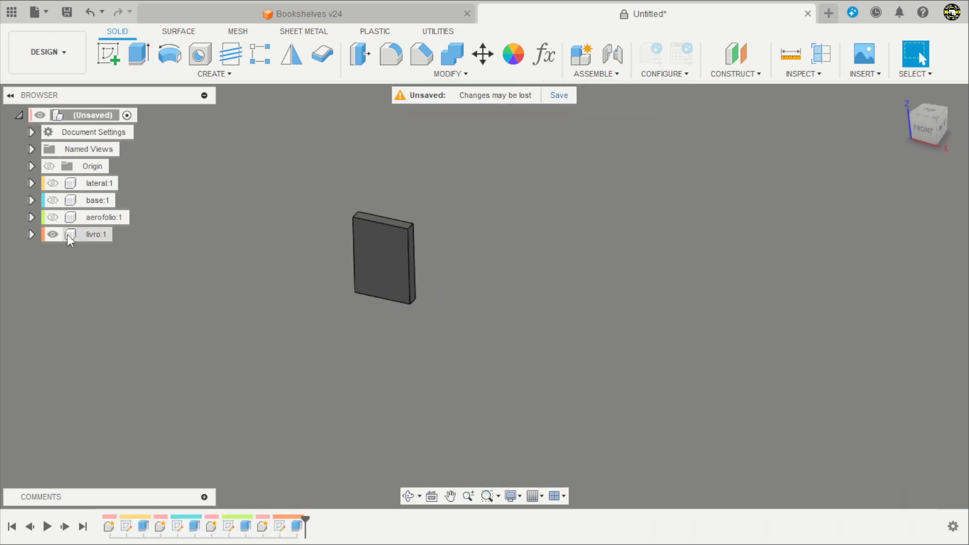
left_click(53, 217)
left_click(52, 200)
left_click(52, 183)
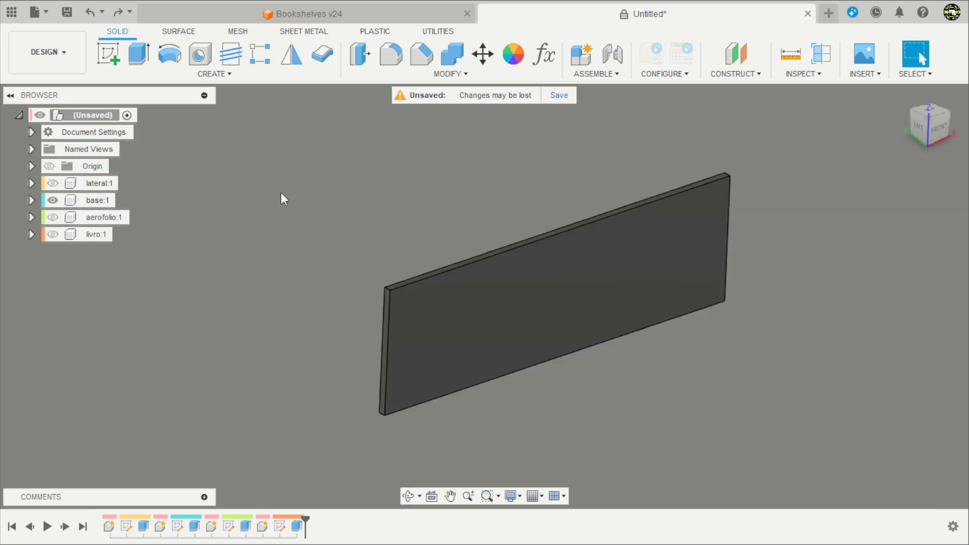
left_click(51, 165)
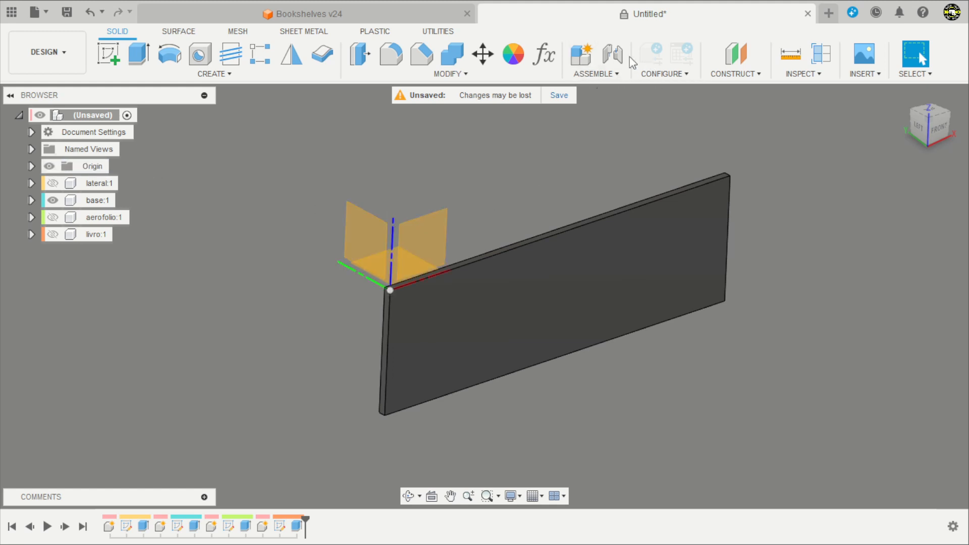
Joint the midpoint of the base's long edge to the assembly origin, flipping the alignment so the board lies flat
left_click(613, 54)
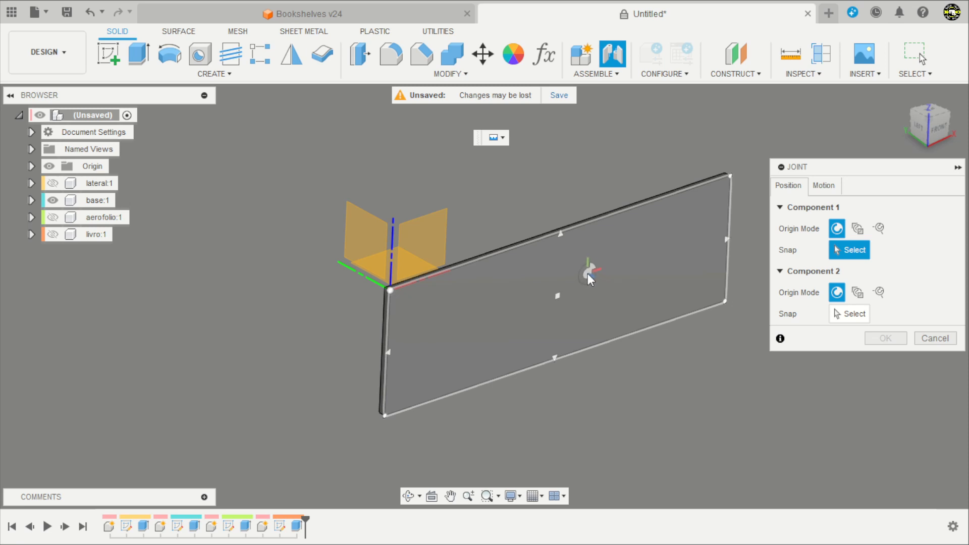
scroll(587, 274, "up", 2)
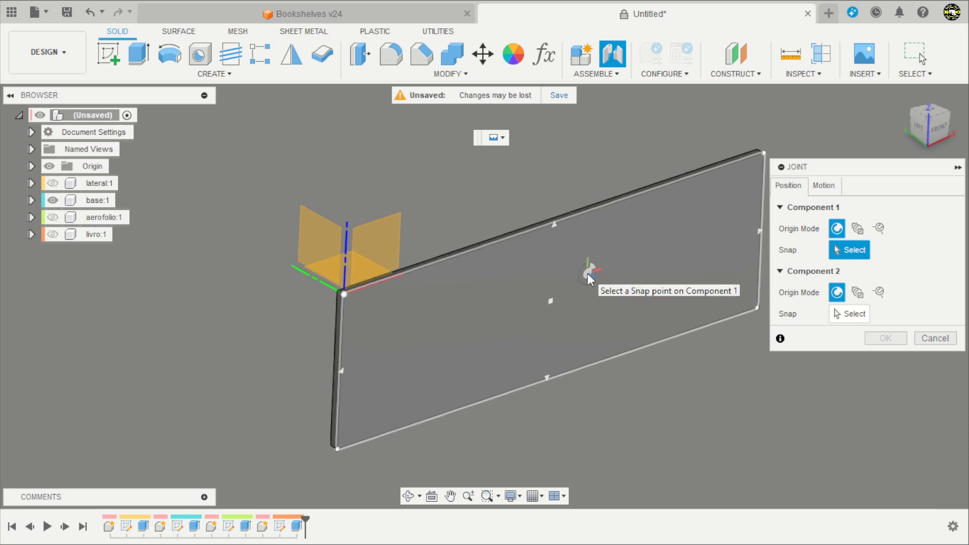
left_click(568, 246)
scroll(568, 246, "down", 3)
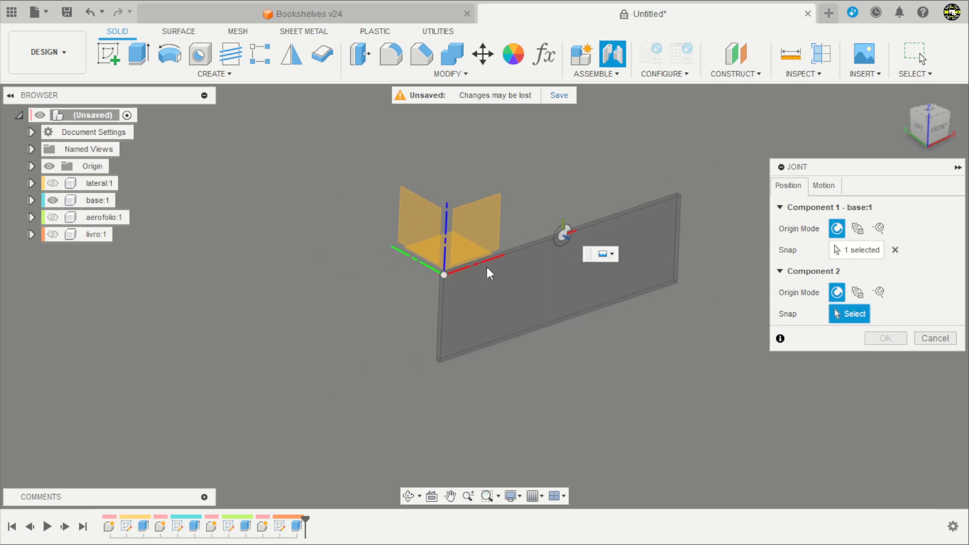
left_click(440, 278)
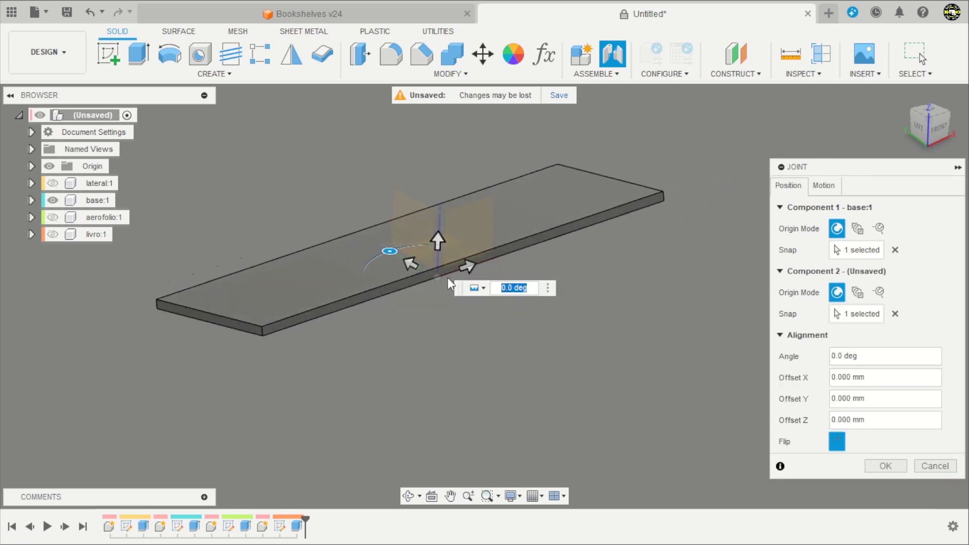
left_click(832, 440)
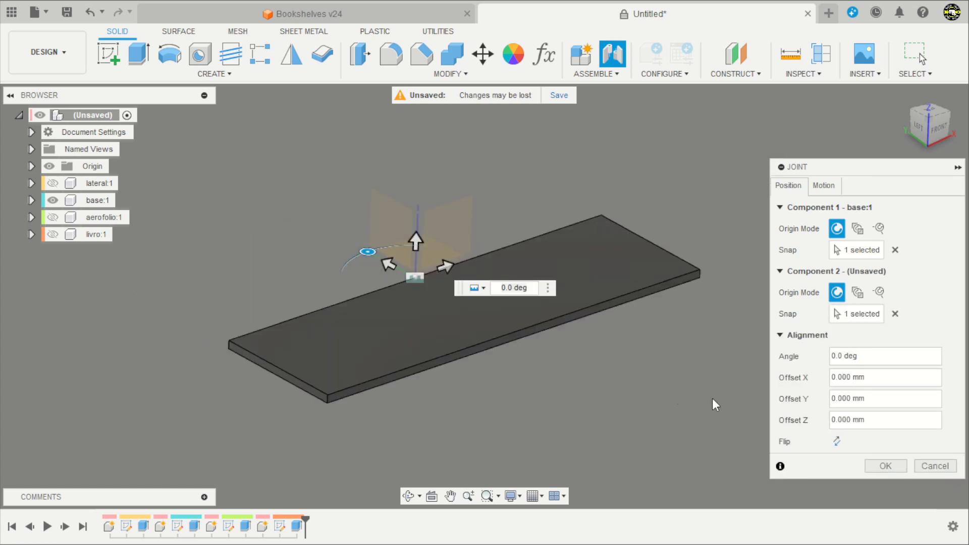
left_click(885, 465)
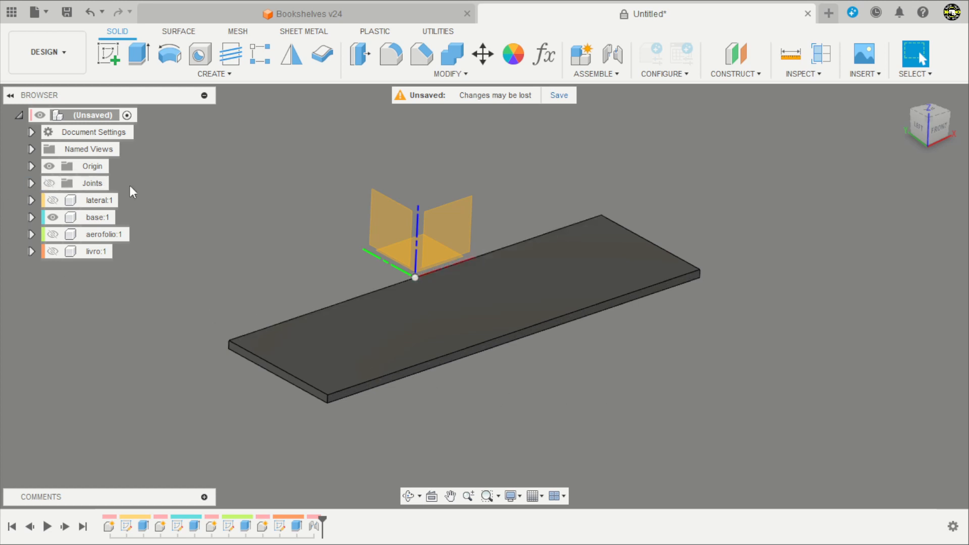
Hide the assembly's origin and show the lateral component alongside the base
left_click(48, 166)
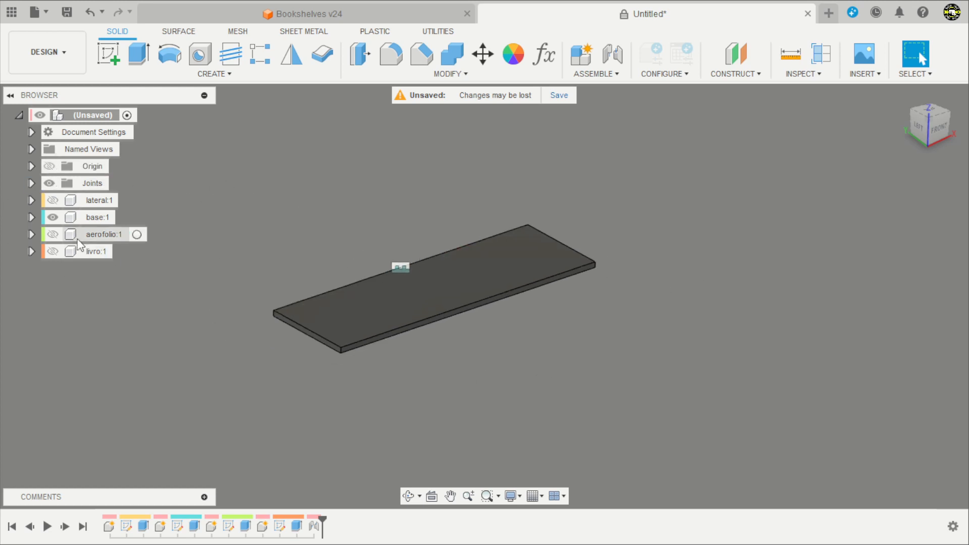
left_click(58, 202)
left_click(53, 201)
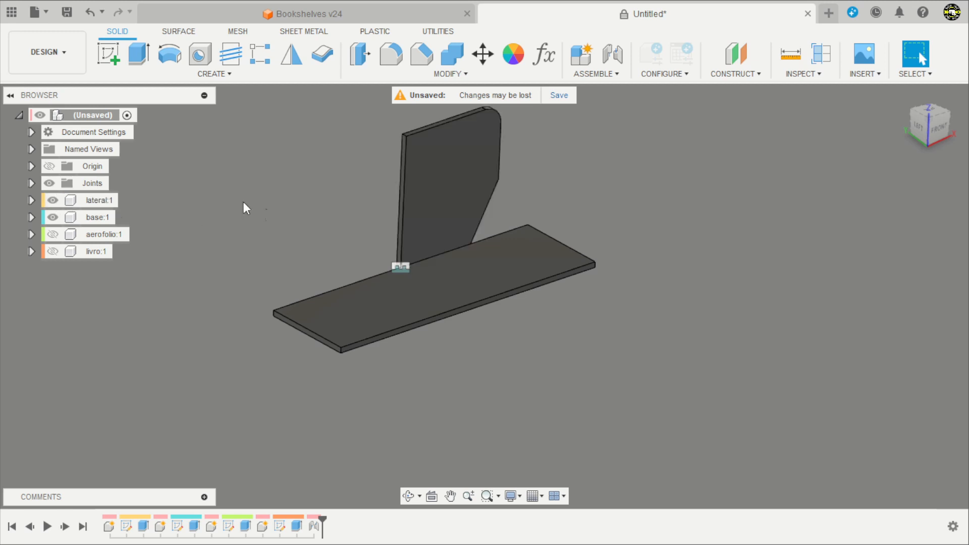
Create a joint from the lateral's lower back corner to the back corner of the base's end face
middle_click_drag(289, 218, 448, 177, "shift")
key("j")
scroll(469, 194, "up", 3)
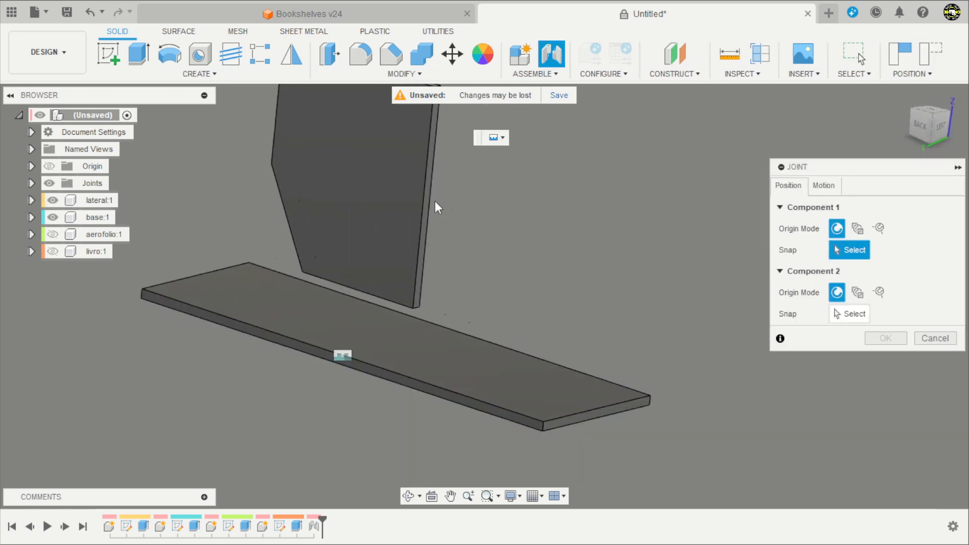
left_click(413, 308)
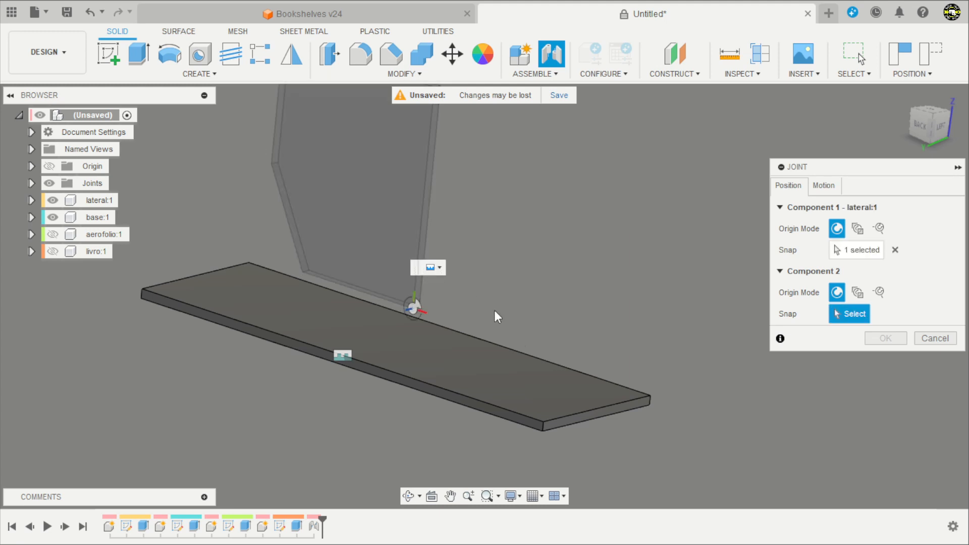
scroll(567, 444, "up", 5)
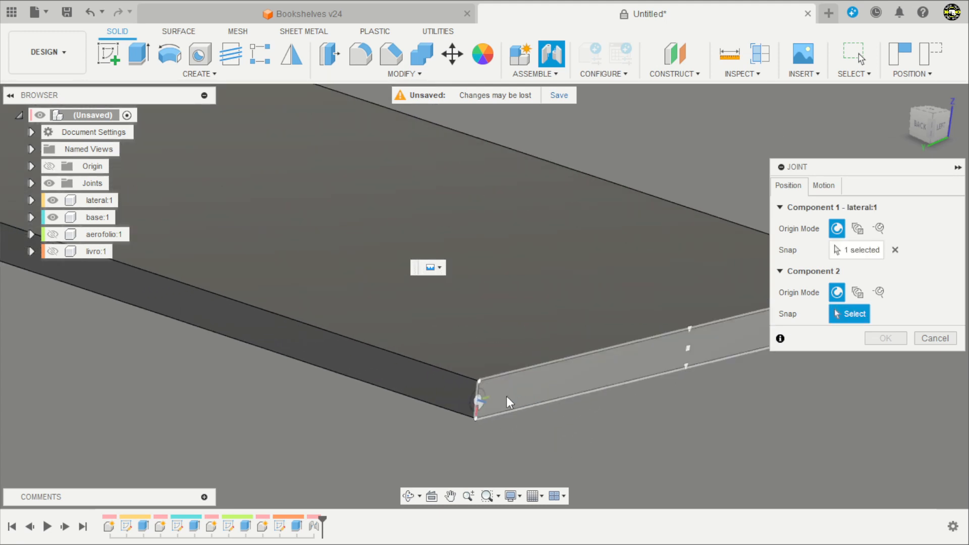
left_click(502, 409)
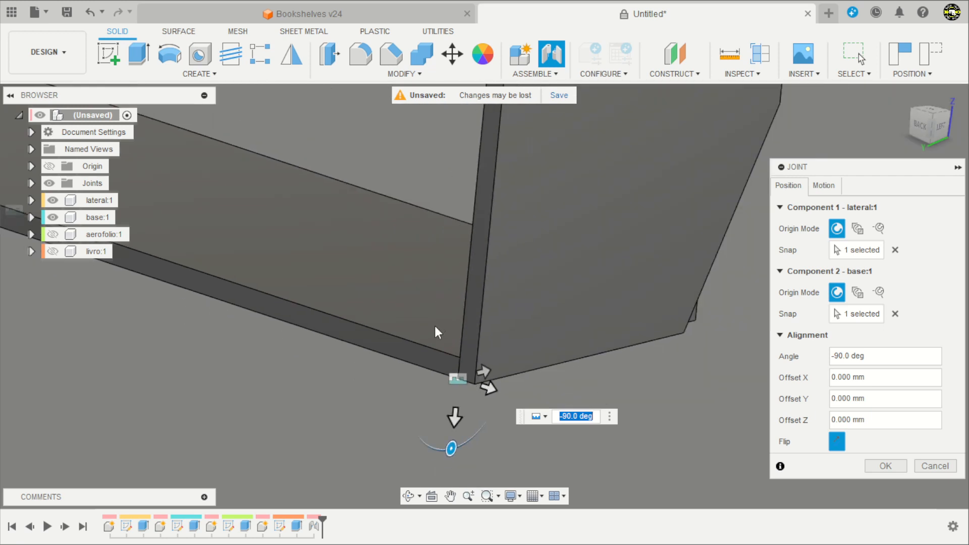
Set the lateral joint's X offset to 150 mm so the side panel extends below the base, and finish the joint
left_click(941, 127)
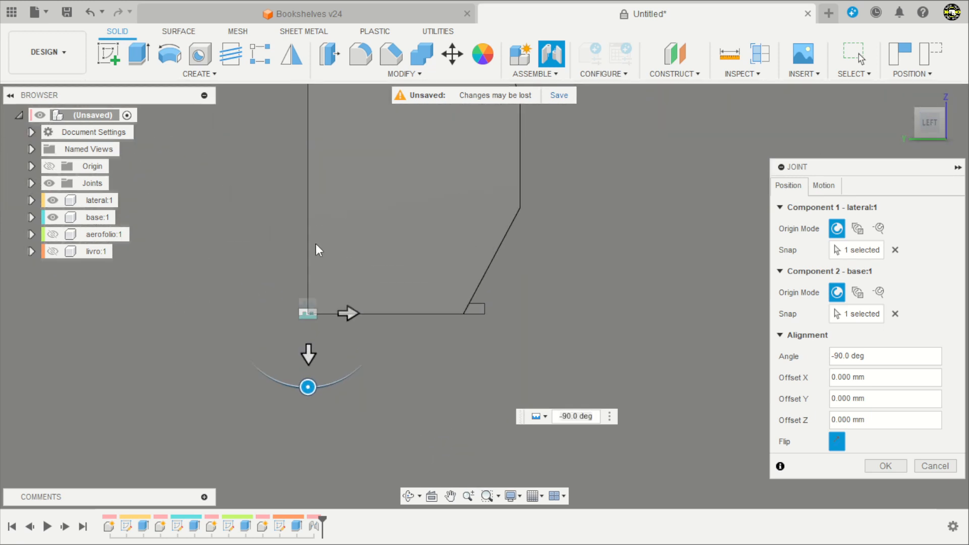
left_click_drag(307, 353, 309, 460)
middle_click_drag(578, 403, 475, 419, "shift")
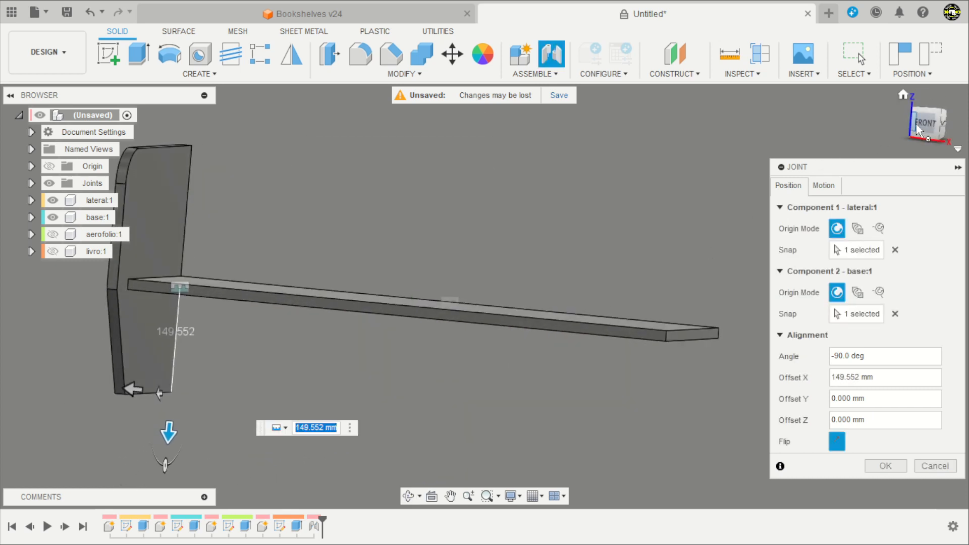
left_click(939, 127)
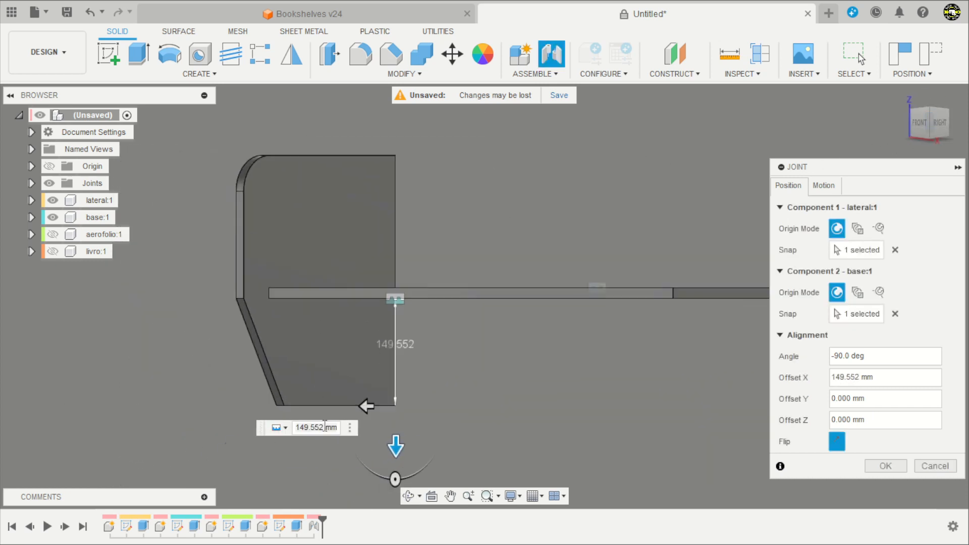
mouse_move(393, 443)
left_mouse_down()
mouse_move(395, 424)
mouse_move(394, 449)
left_mouse_up()
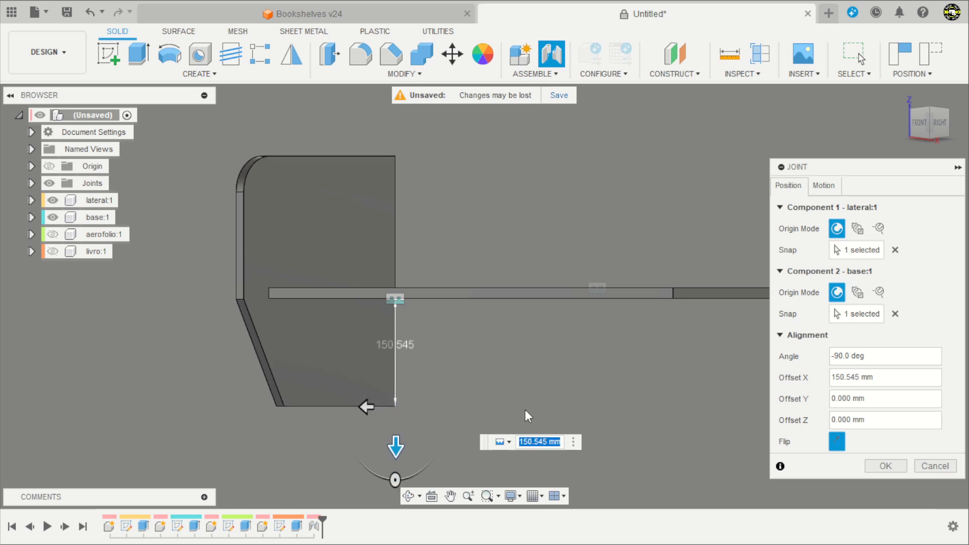
type("150")
key("Return")
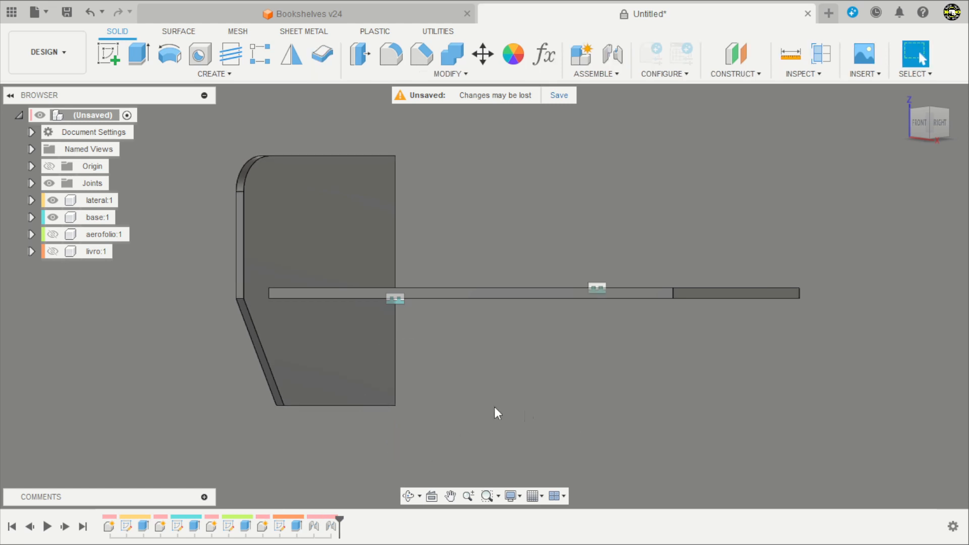
scroll(562, 273, "down", 2)
middle_click_drag(561, 246, 584, 267, "shift")
scroll(600, 227, "up", 1)
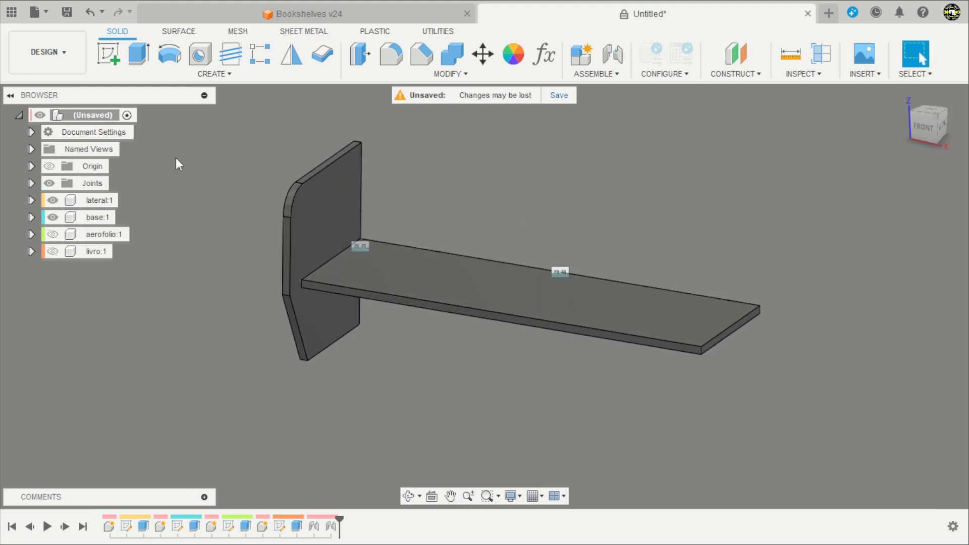
Copy the lateral component and move the copy 800+15 mm along Y to the base's opposite end
left_click(91, 201)
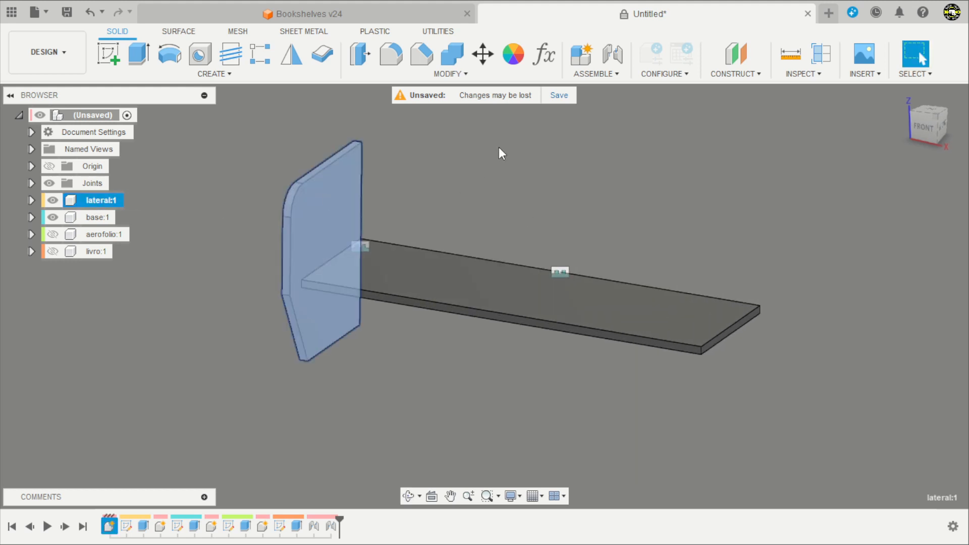
key("ctrl+c")
key("ctrl+v")
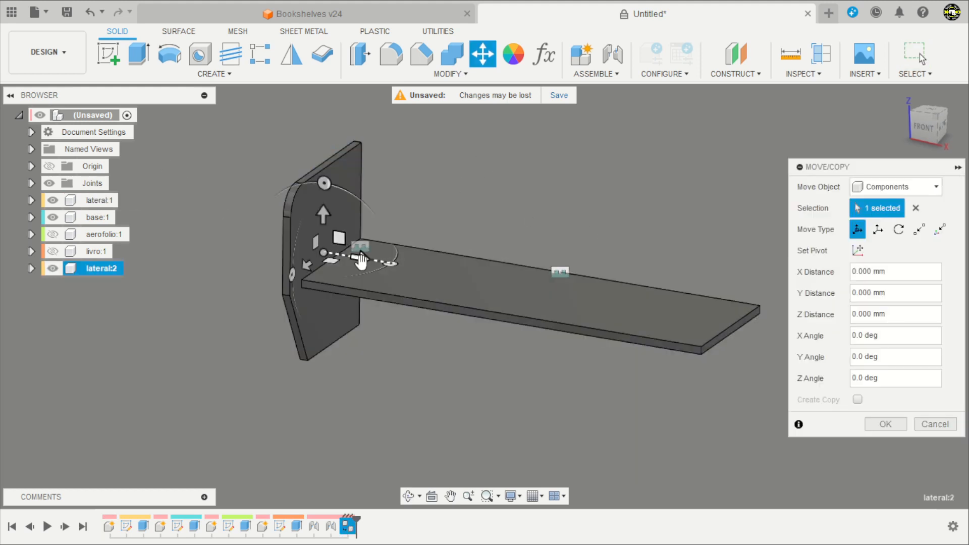
left_click_drag(359, 260, 566, 309)
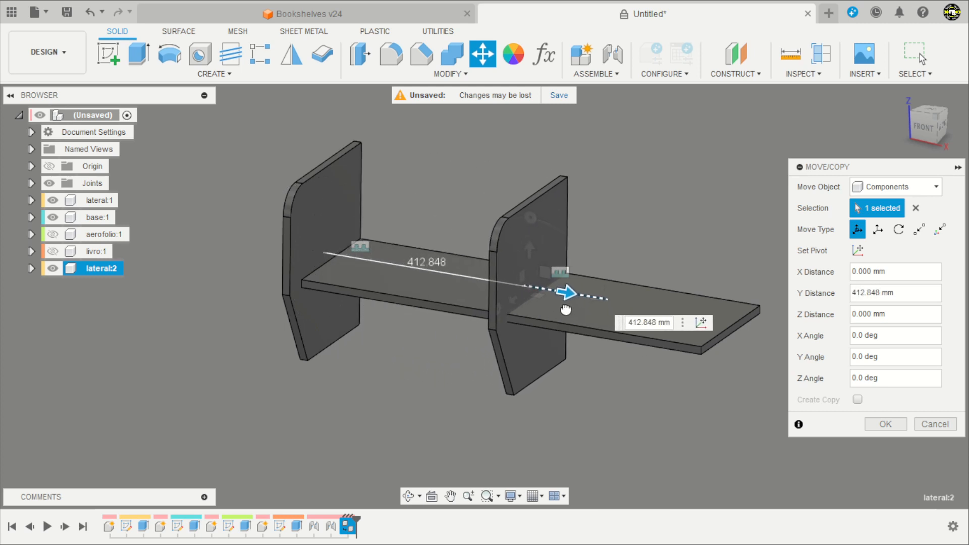
left_click(906, 297)
type("800")
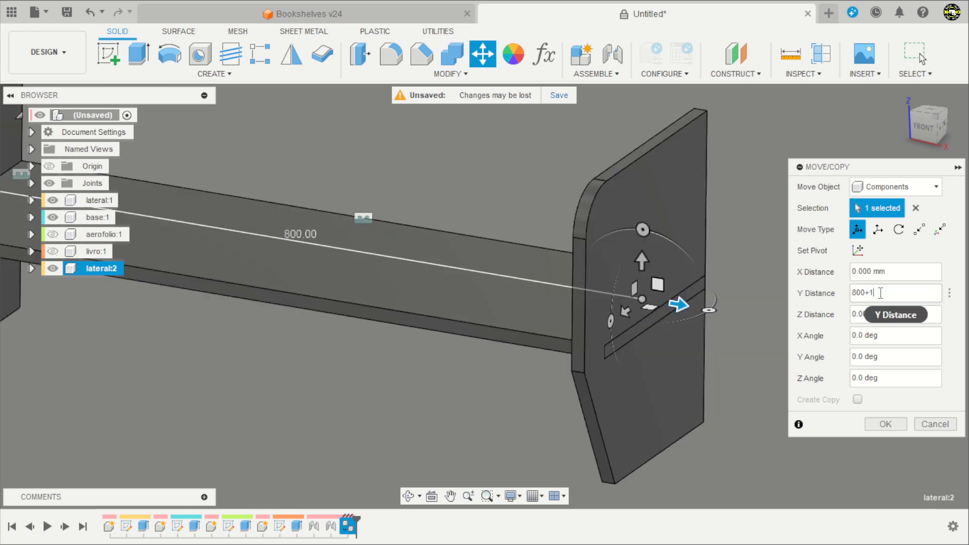
type("8")
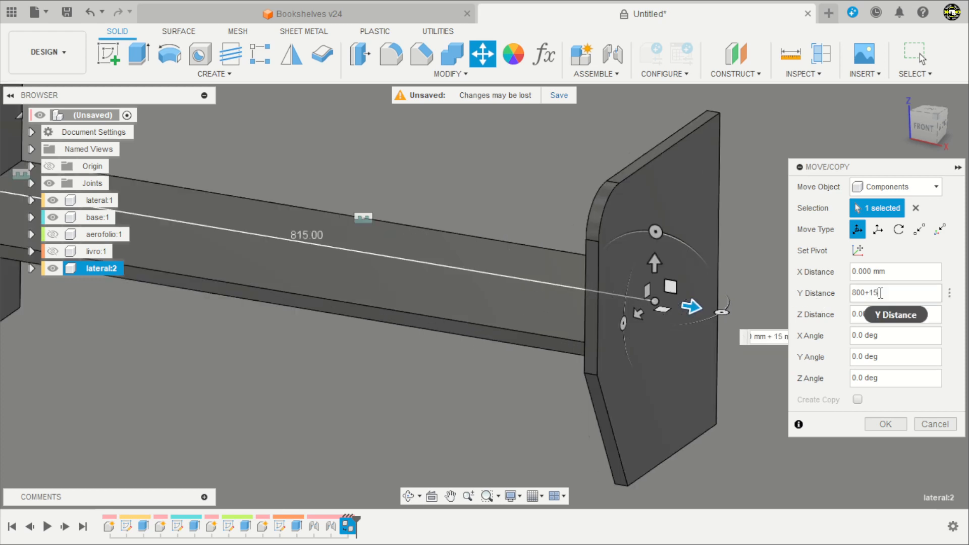
key("Return")
Ground the base component so it stays fixed in the assembly
middle_click_drag(740, 277, 765, 293, "shift")
left_click(95, 215)
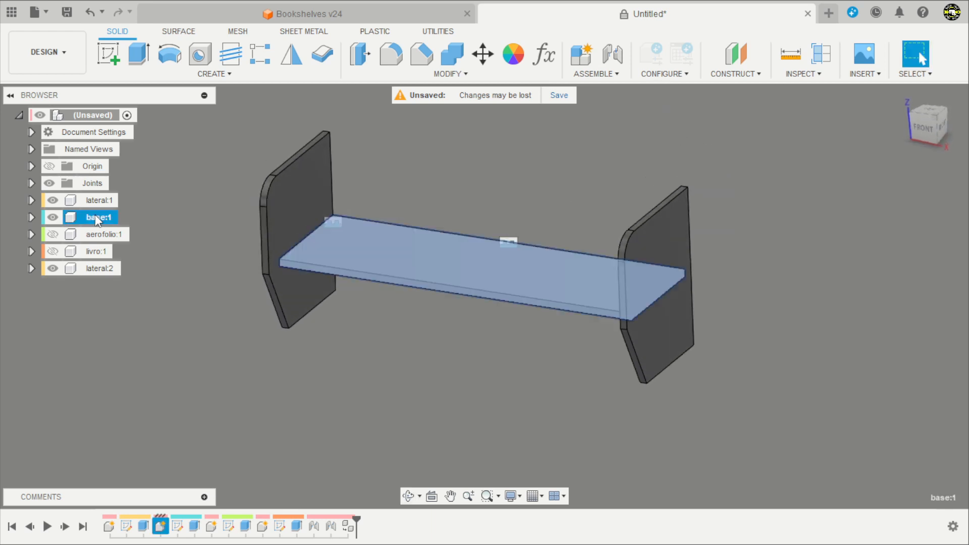
right_click(94, 215)
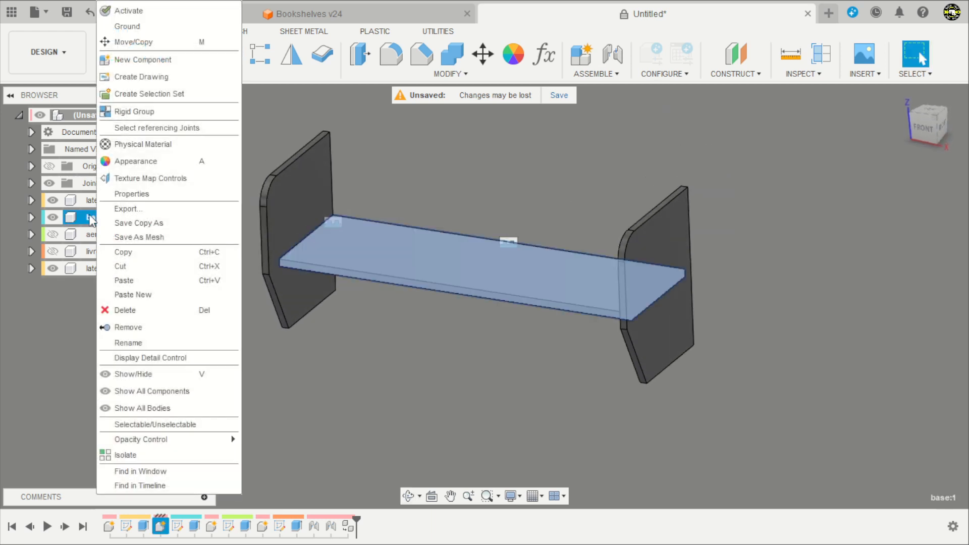
left_click(139, 28)
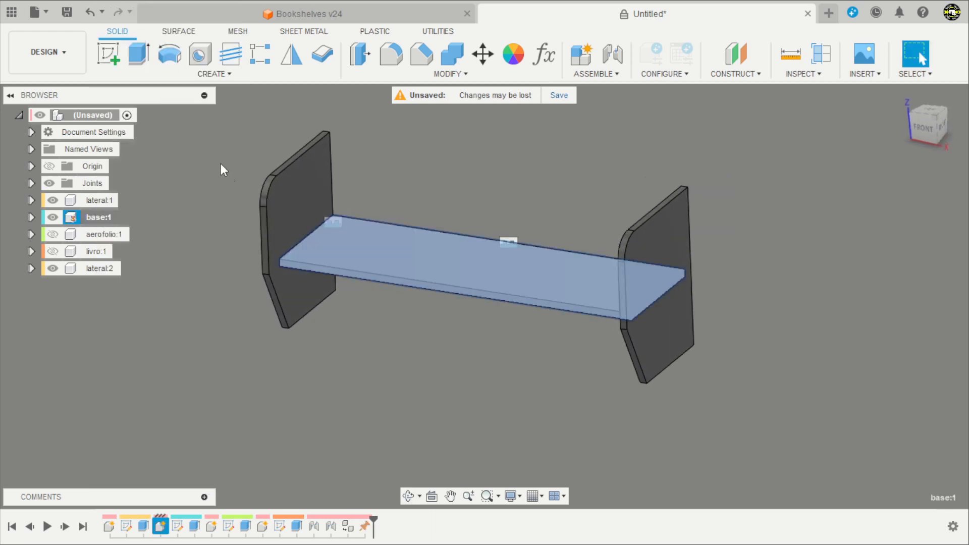
left_click(263, 186)
left_click(495, 157)
middle_click_drag(495, 156, 510, 179, "shift")
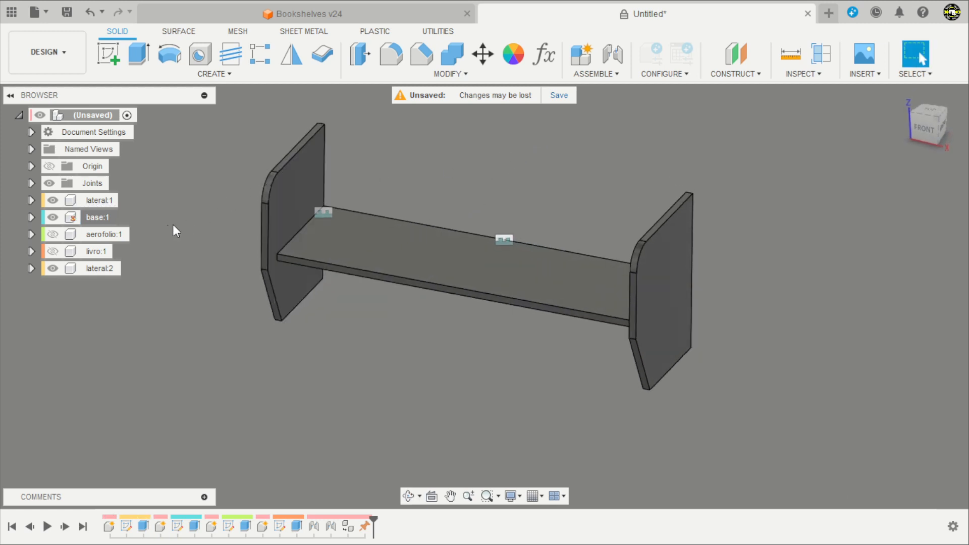
Show the aerofolio component and move it clear of the base's back edge
left_click(53, 234)
scroll(431, 143, "up", 2)
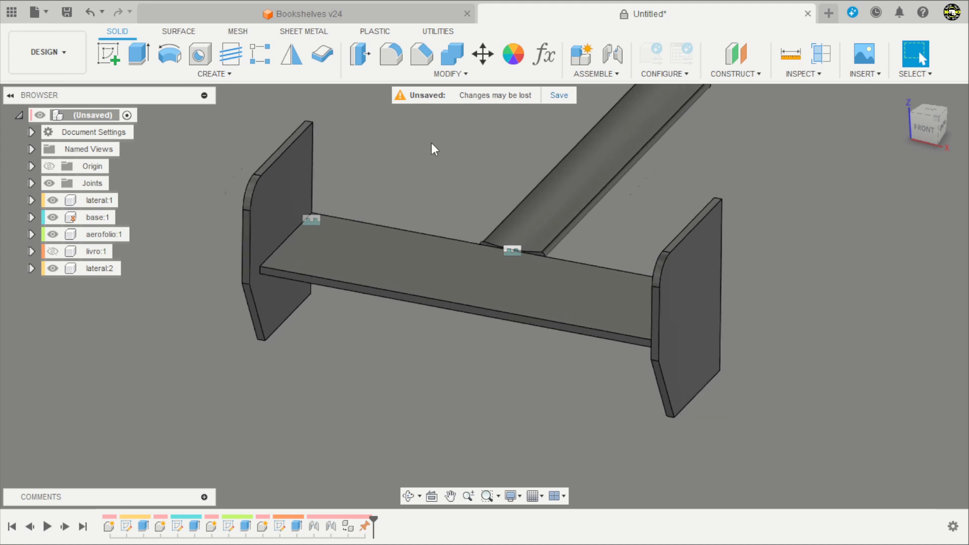
left_click_drag(512, 219, 453, 186)
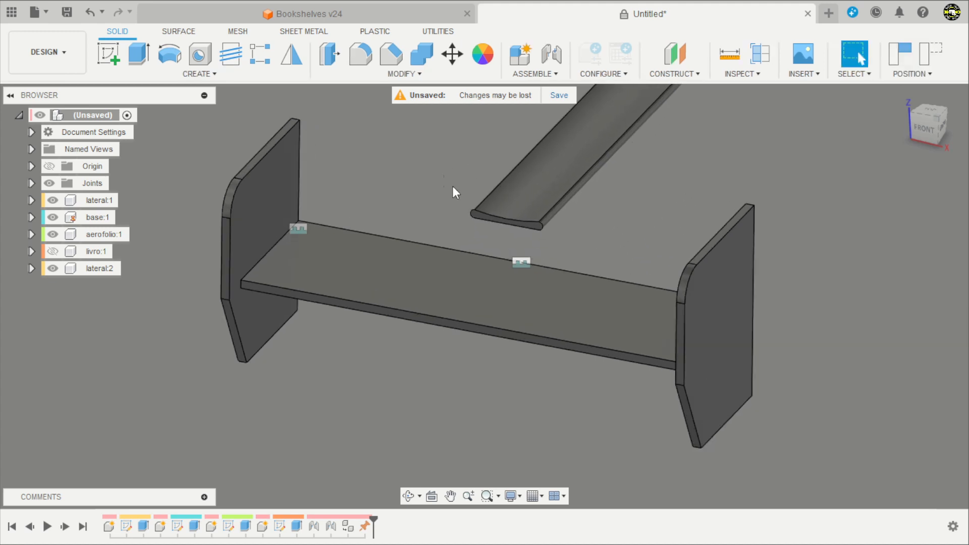
Create a joint from the midpoint of the aerofolio end face's straight lower edge to the first lateral's upper back corner
key("j")
scroll(473, 211, "up", 5)
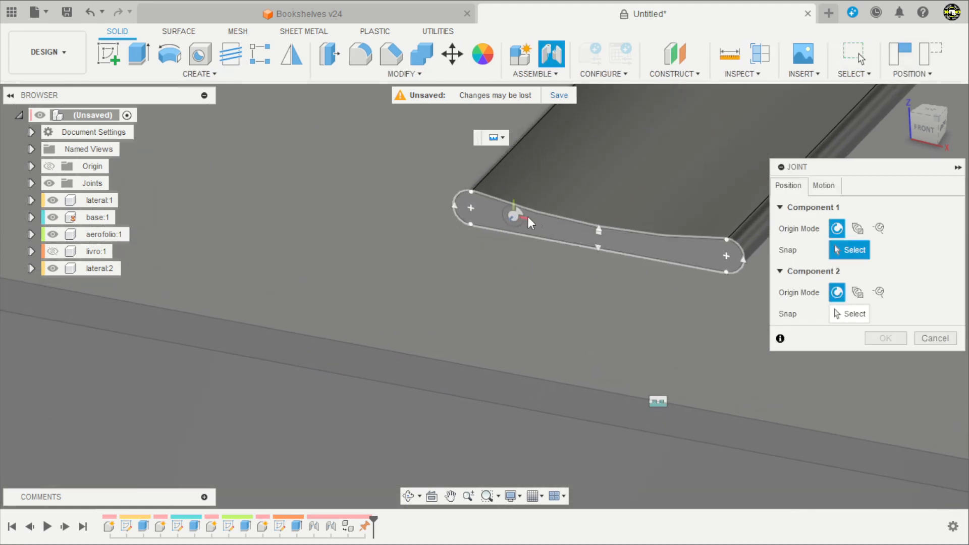
scroll(539, 230, "up", 3)
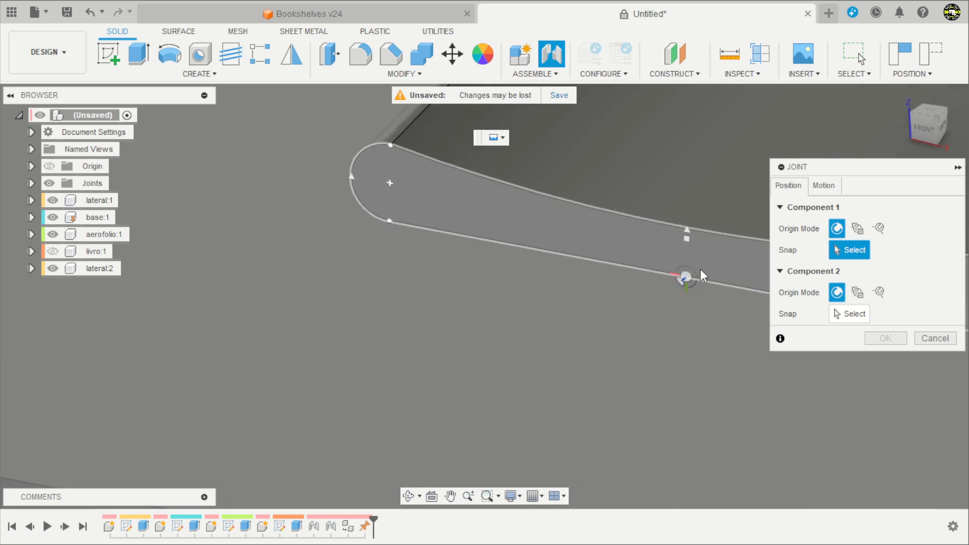
left_click(685, 275)
scroll(655, 275, "down", 3)
scroll(637, 283, "down", 3)
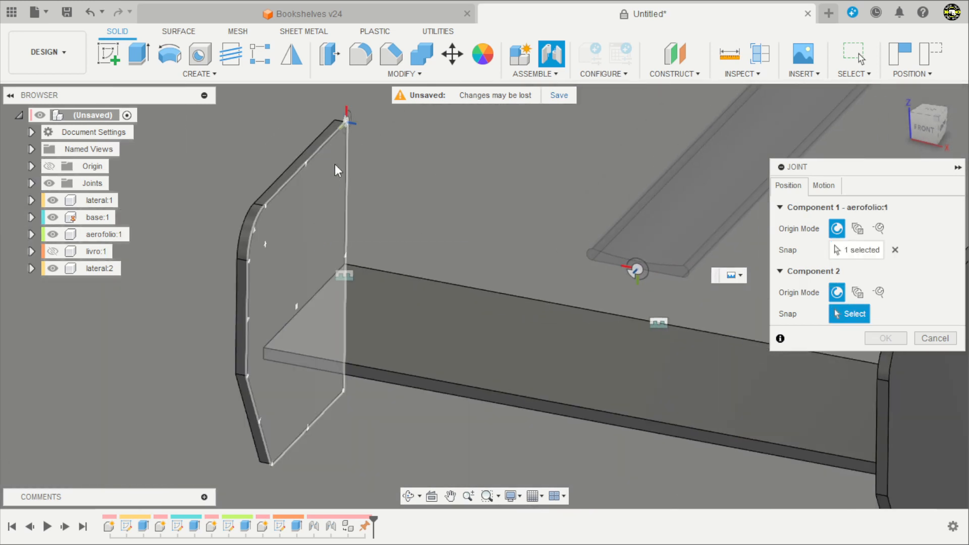
left_click(347, 120)
scroll(417, 214, "down", 3)
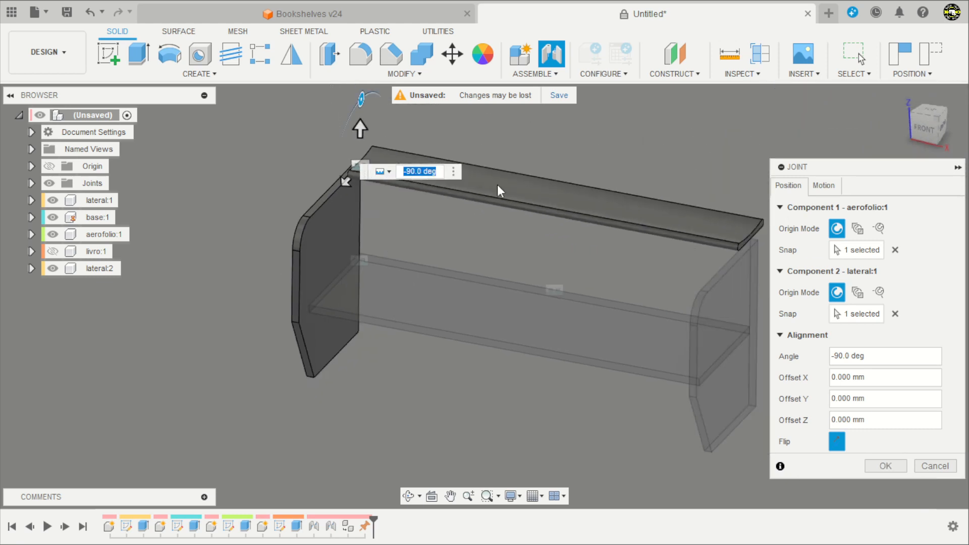
Angle the aerofolio joint to -45 degrees and shift it to offsets of about -60.45 mm in X and 49.57 mm in Y
left_click(945, 132)
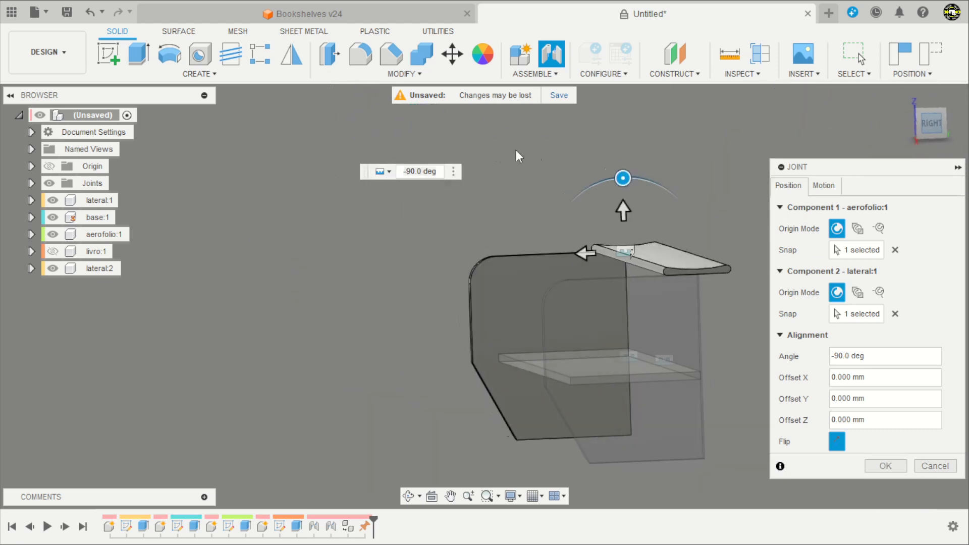
left_click_drag(497, 215, 458, 262)
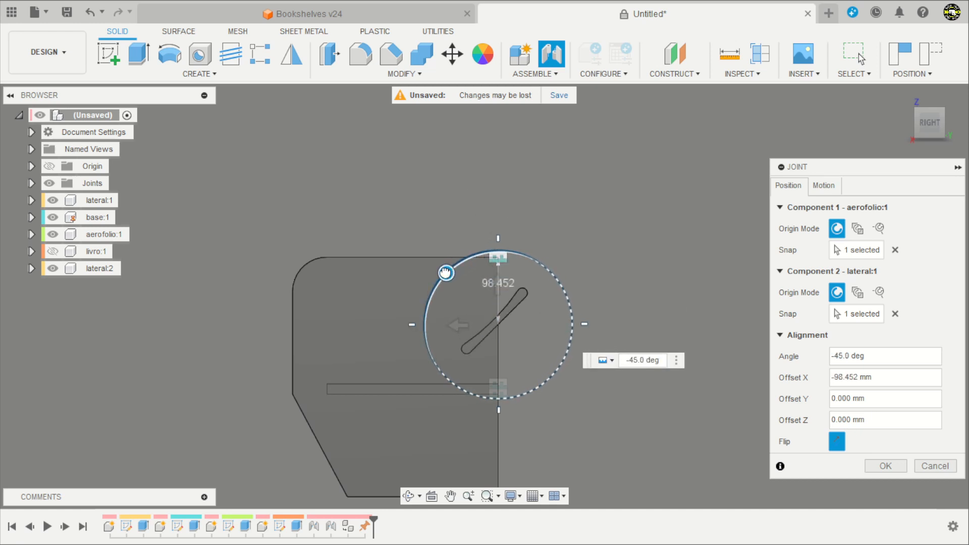
scroll(492, 303, "up", 3)
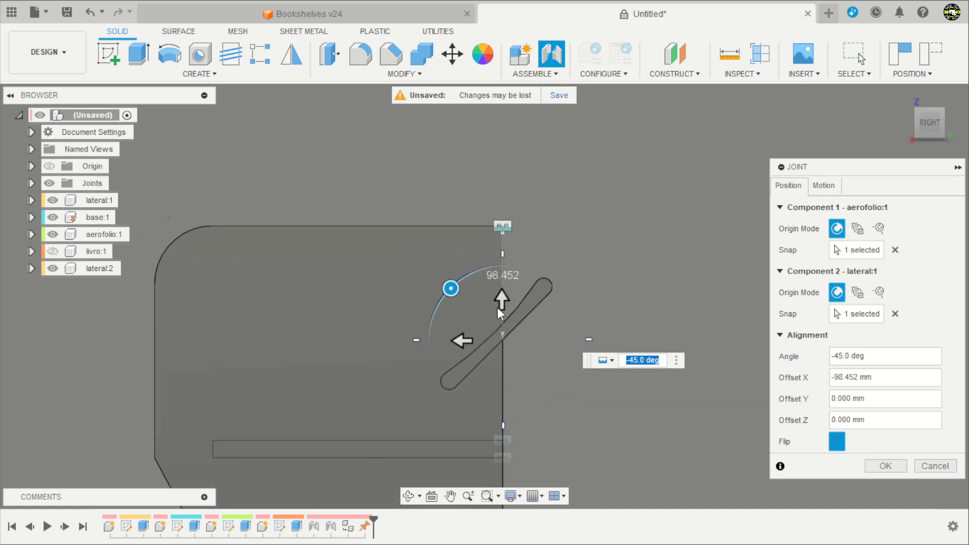
left_click_drag(461, 340, 410, 337)
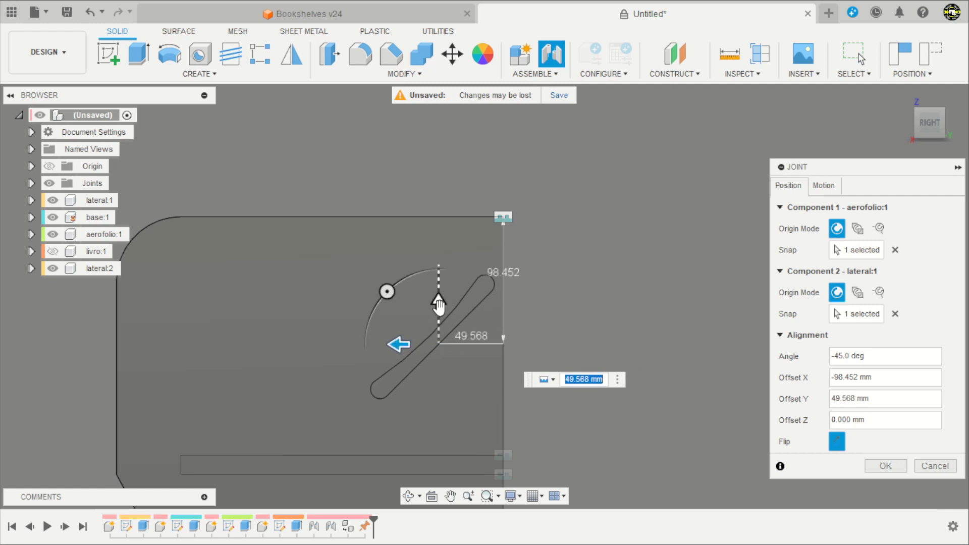
left_click_drag(438, 306, 444, 212)
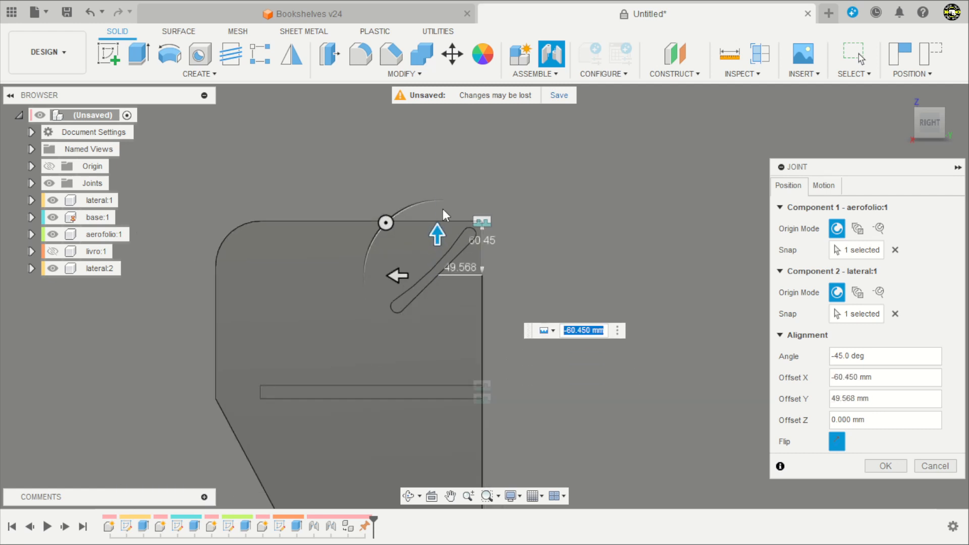
Refine the aerofolio joint to an angle of about -35.1 degrees and a Y offset of about 37.76 mm, and finish it
scroll(443, 209, "up", 1)
left_click_drag(385, 228, 381, 234)
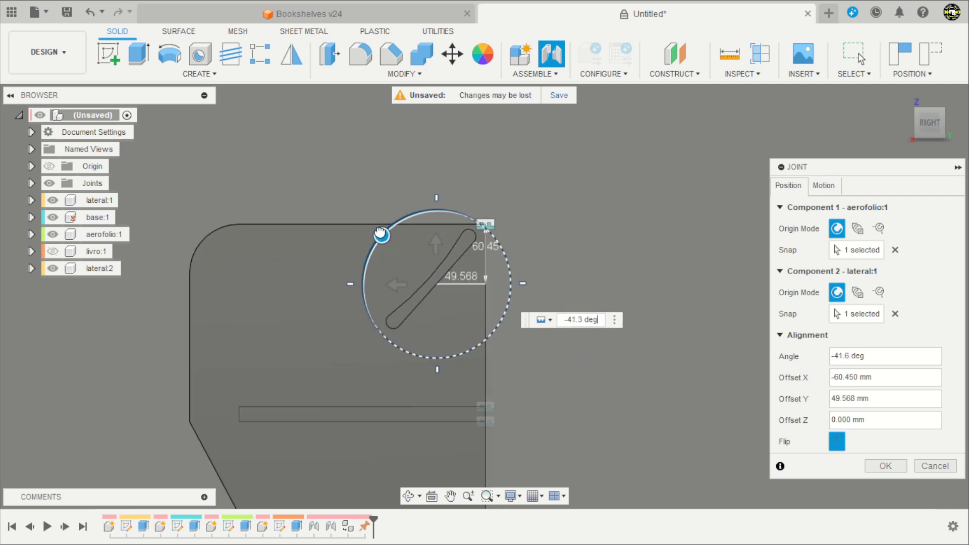
scroll(457, 247, "up", 2)
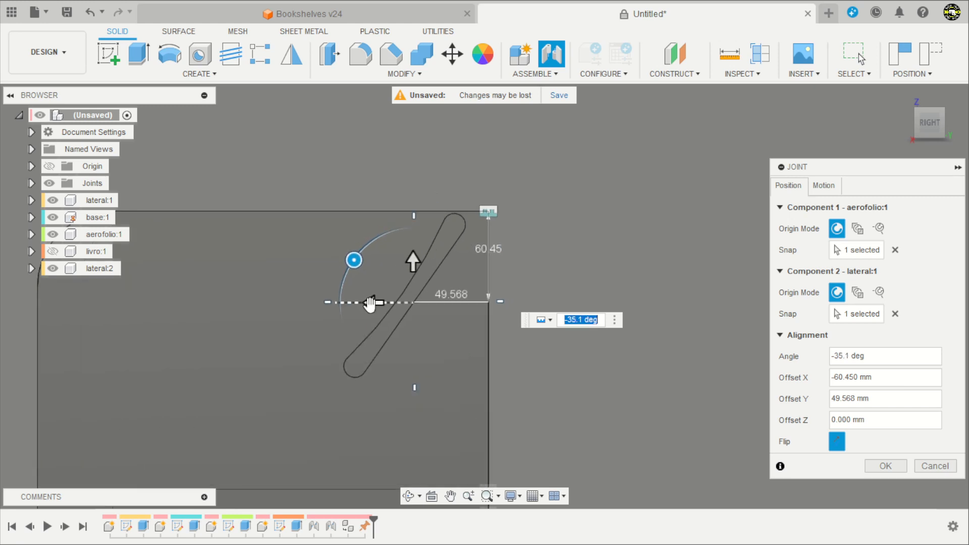
left_click_drag(372, 303, 387, 303)
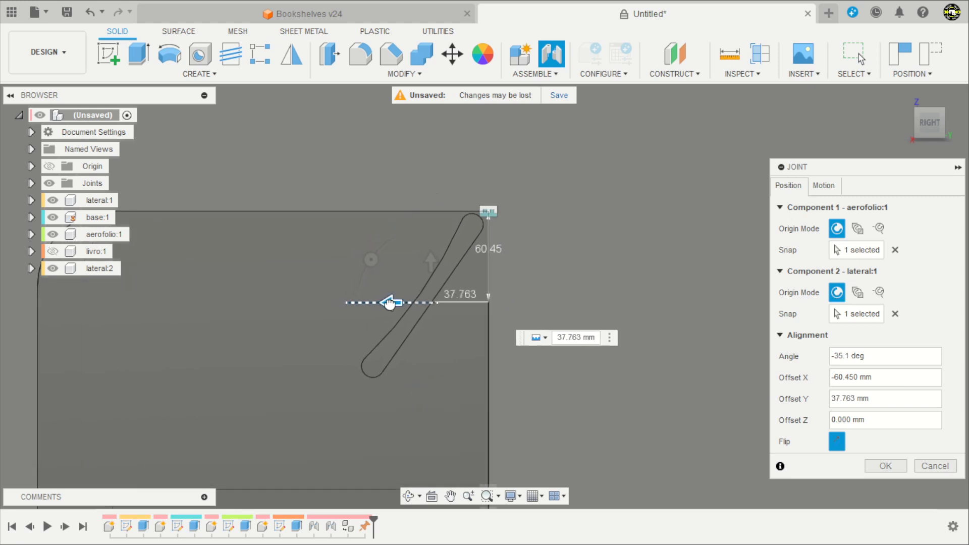
scroll(466, 211, "down", 2)
left_click(886, 463)
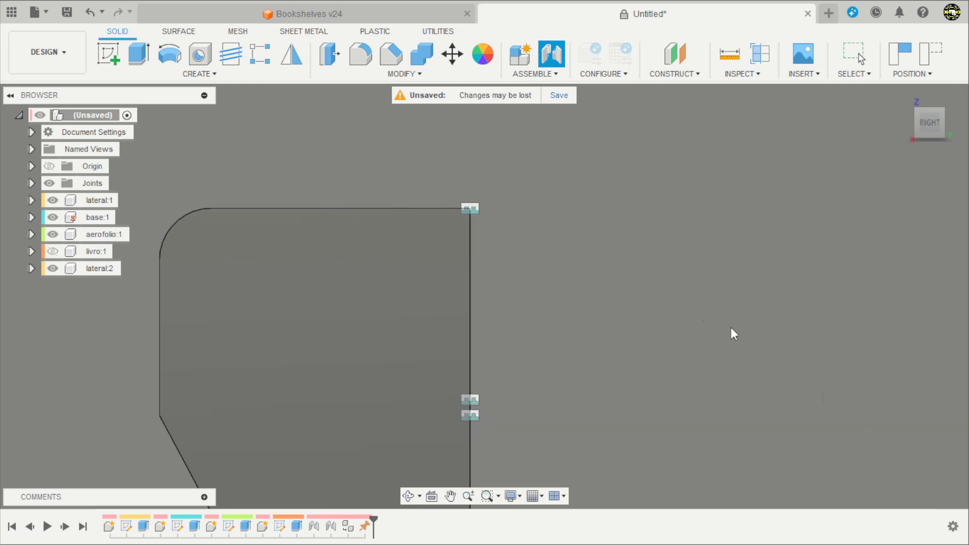
scroll(599, 240, "down", 3)
middle_click_drag(600, 239, 621, 266, "shift")
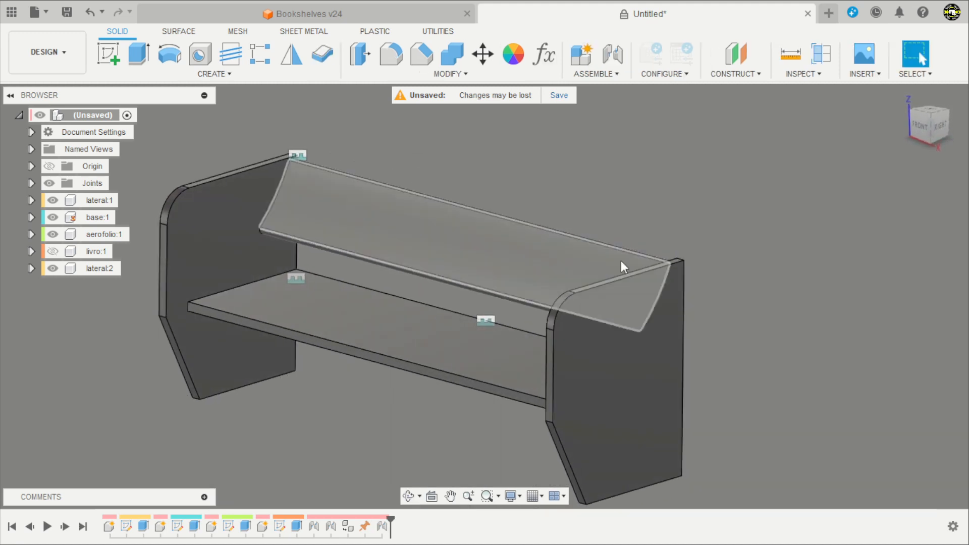
Paste a copy of the aerofolio component and hide the second lateral to expose the profiles from the side
left_click(105, 234)
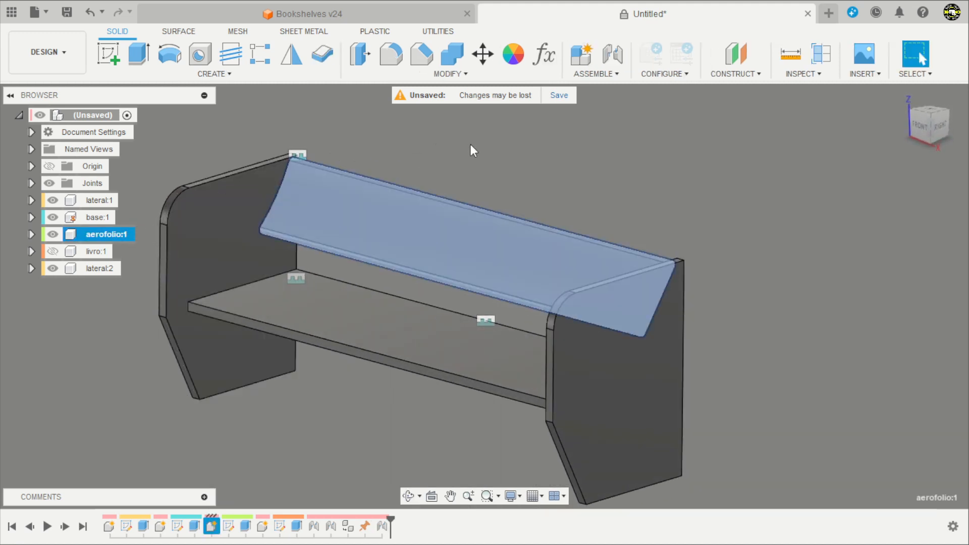
key("ctrl+c")
key("ctrl+v")
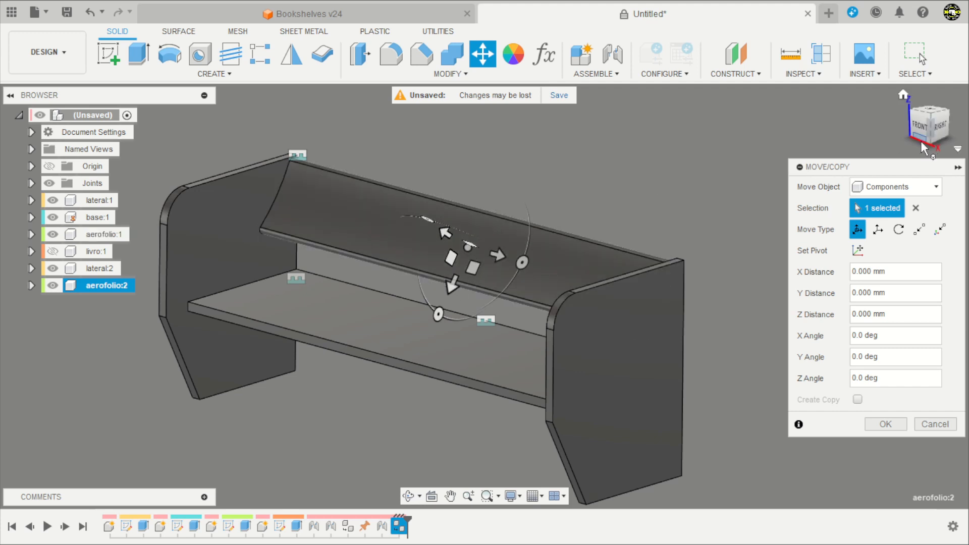
left_click(938, 129)
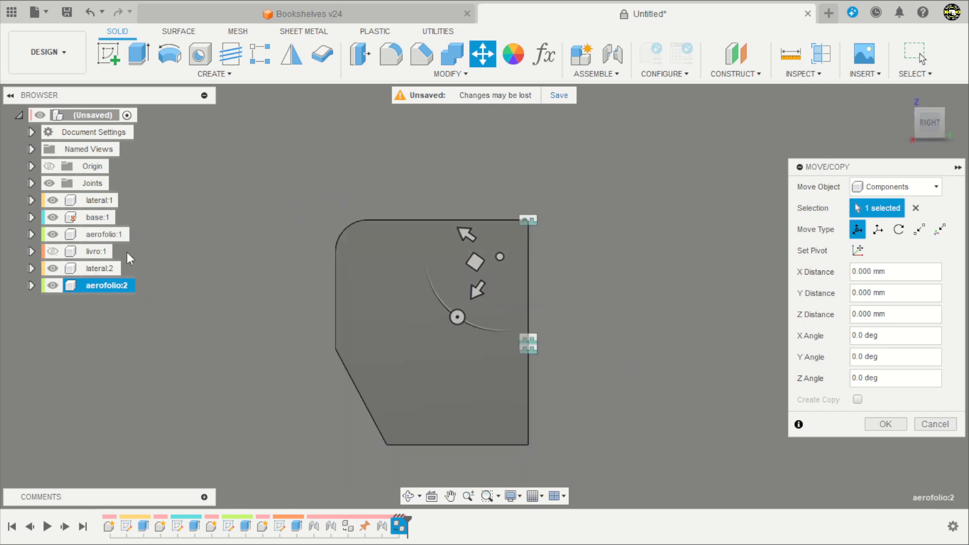
left_click(53, 268)
scroll(532, 251, "up", 4)
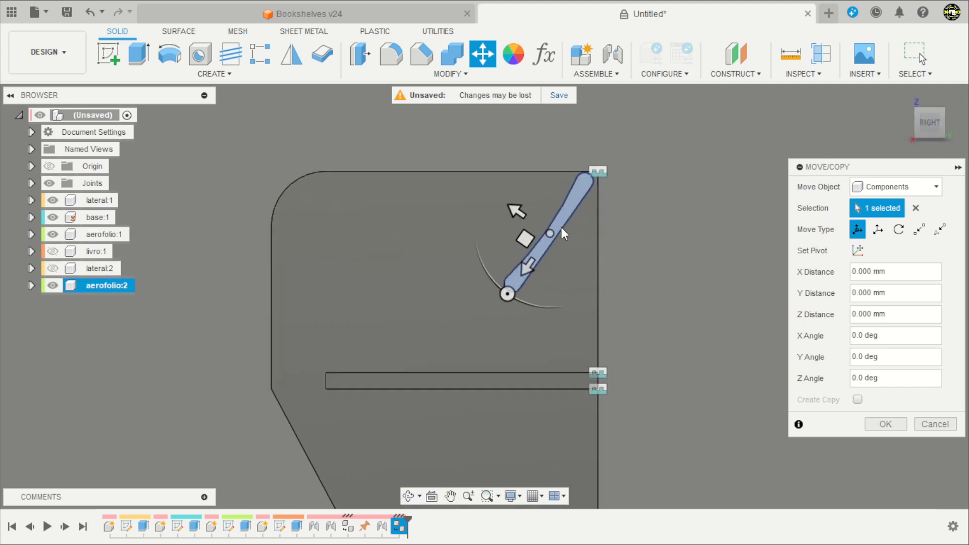
Place the aerofolio copy between the first one and the base, rotated -15 degrees about Y, and confirm the move
left_click_drag(525, 239, 516, 317)
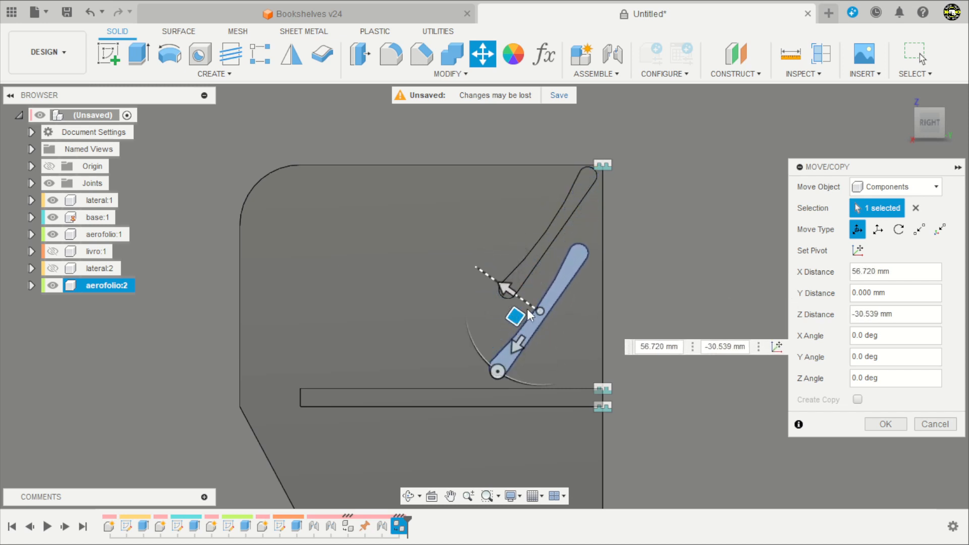
left_click_drag(500, 371, 487, 362)
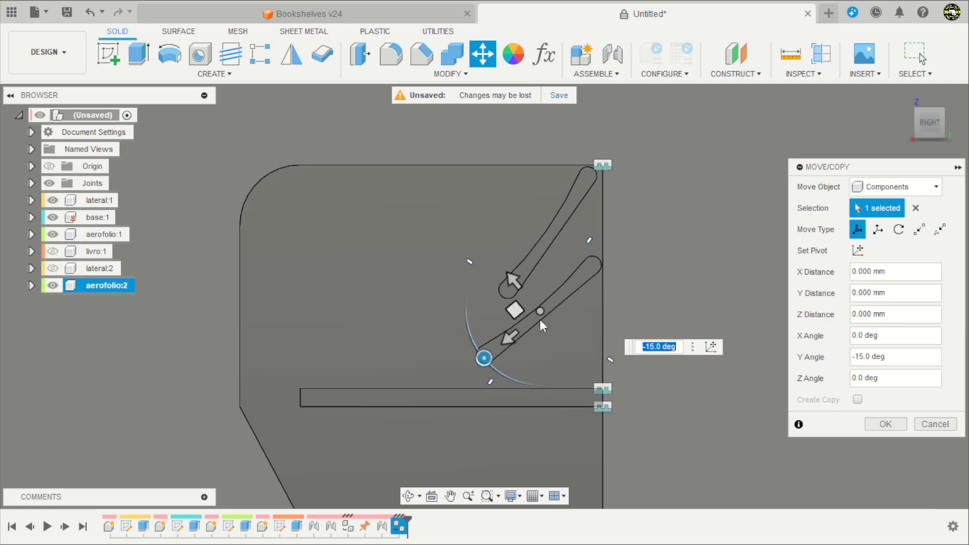
mouse_move(522, 309)
left_mouse_down()
mouse_move(501, 324)
mouse_move(513, 325)
left_mouse_up()
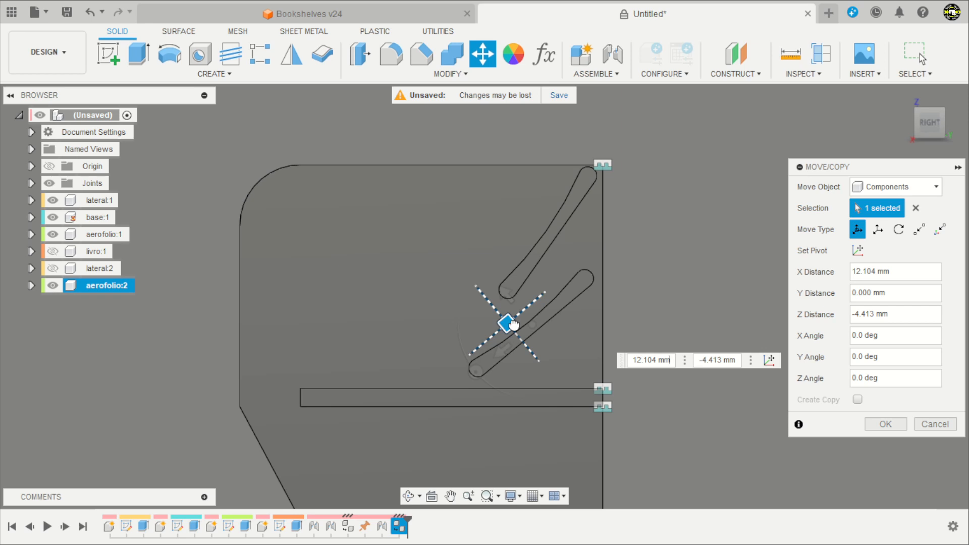
left_click(885, 424)
scroll(673, 271, "down", 4)
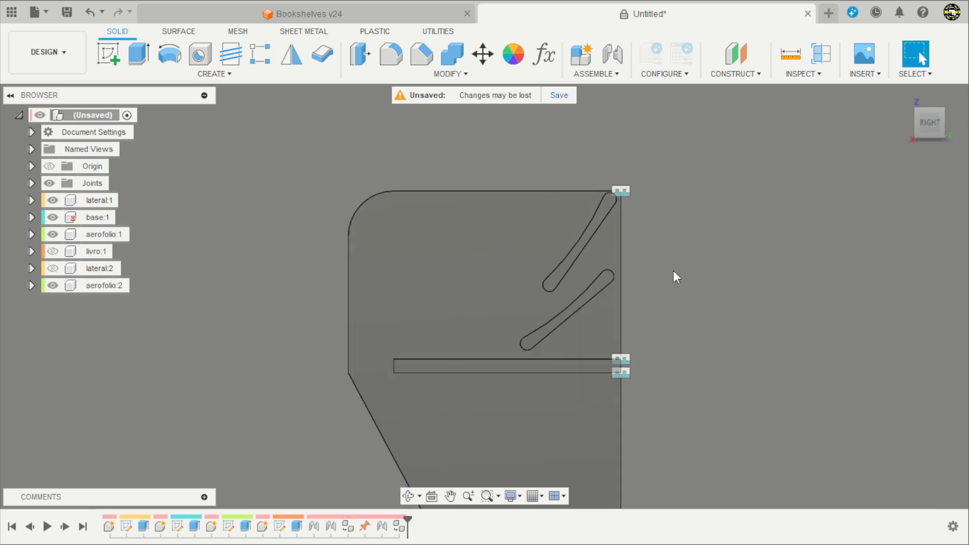
Show the second lateral again and check the assembled shelf with both aerofolio panels from the front
middle_click_drag(706, 284, 675, 308, "shift")
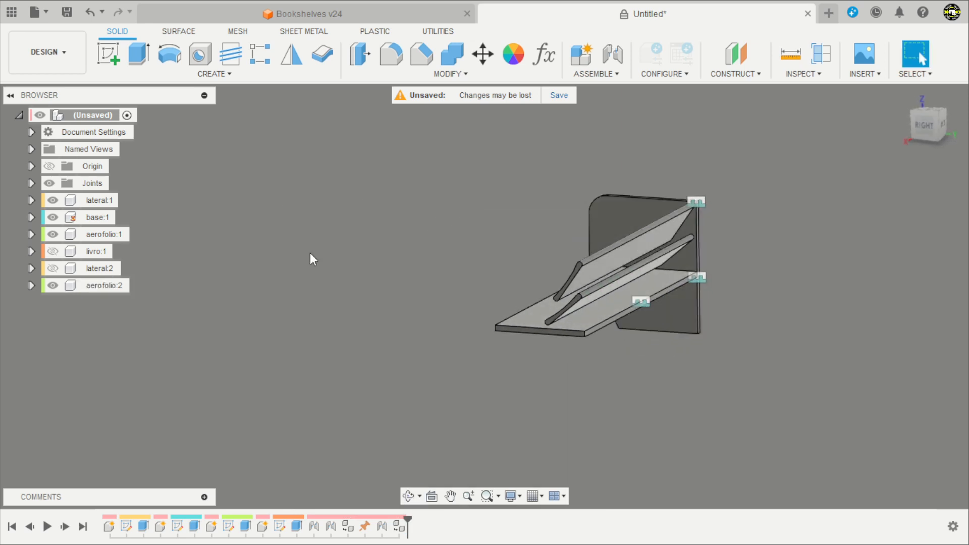
left_click(78, 265)
left_click(53, 268)
middle_click_drag(383, 189, 626, 309, "shift")
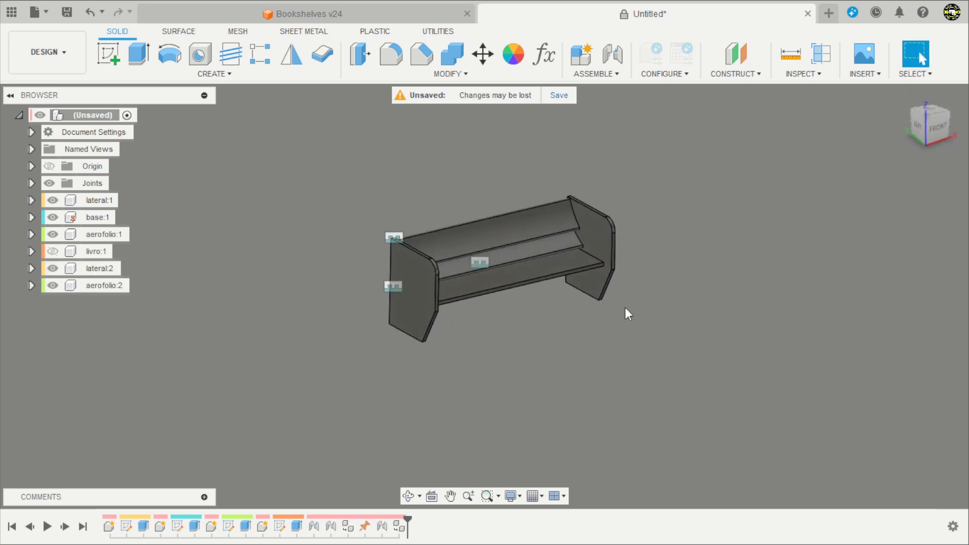
scroll(562, 312, "up", 3)
scroll(677, 274, "up", 3)
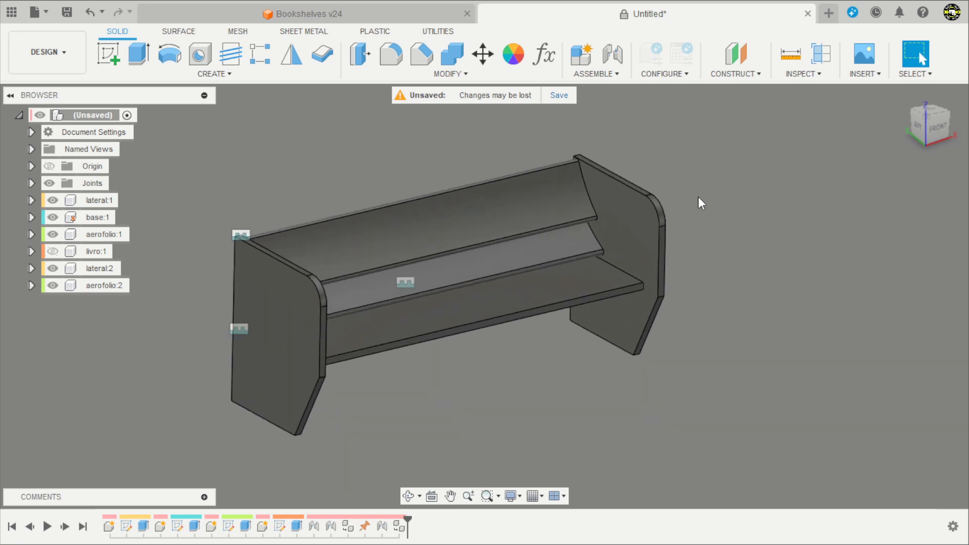
scroll(585, 231, "down", 2)
scroll(366, 176, "up", 2)
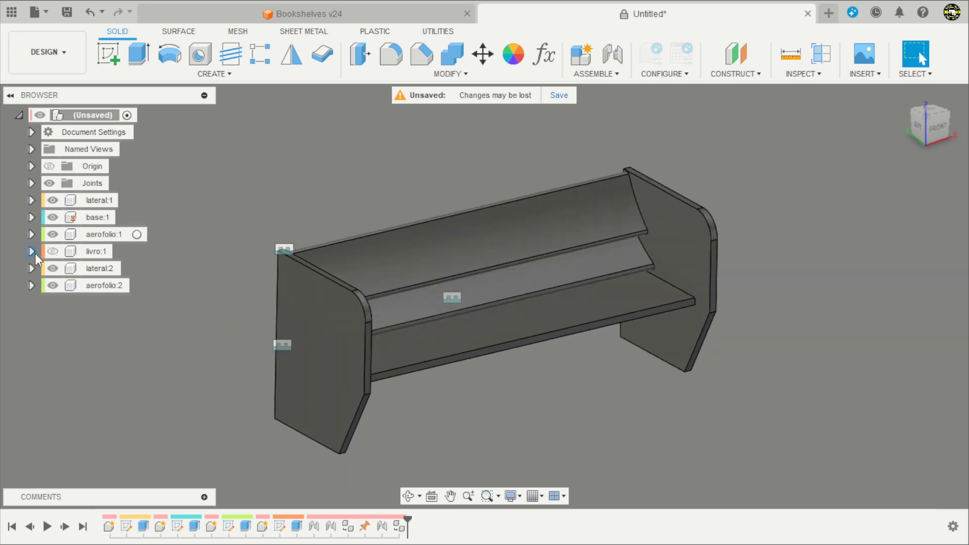
Show the livro component and move it out in front of the aerofolio panels
left_click(52, 251)
left_click_drag(495, 195, 606, 181)
mouse_move(764, 189)
middle_mouse_down("shift")
mouse_move(765, 168)
mouse_move(764, 185)
middle_mouse_up("shift")
Start a joint linking the midpoint of the livro's short bottom edge to the base's front corner beside the second lateral
key("j")
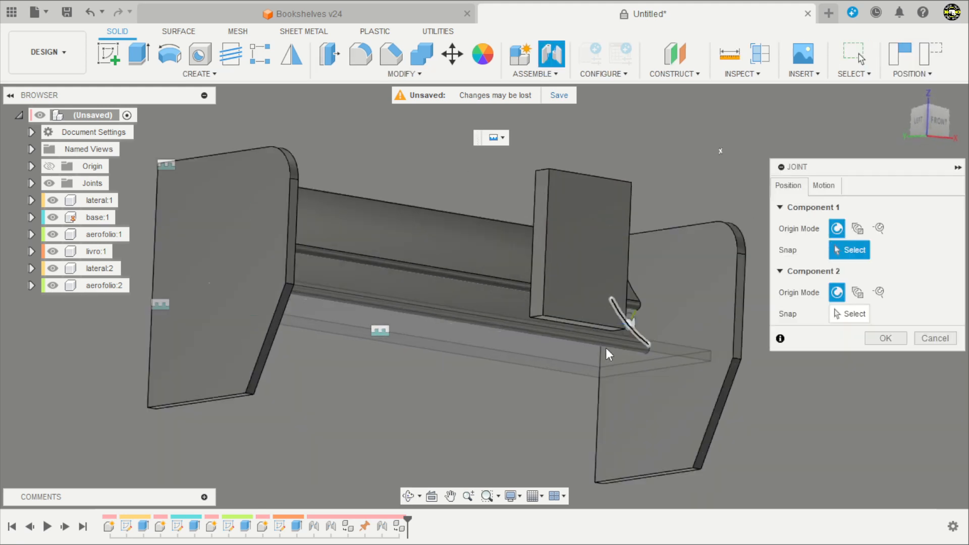
scroll(555, 312, "up", 5)
scroll(666, 278, "up", 2)
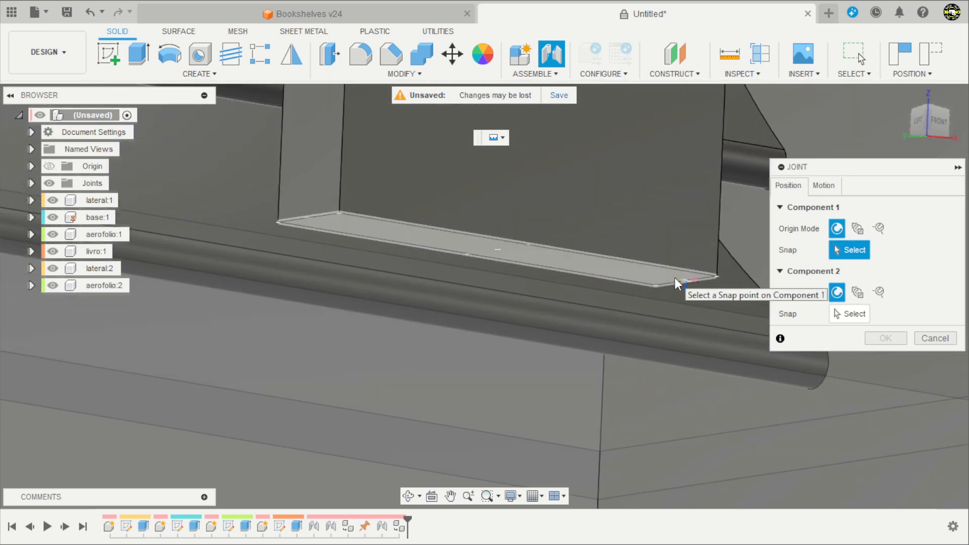
left_click(674, 278)
scroll(663, 277, "down", 6)
middle_click_drag(596, 250, 627, 205, "shift")
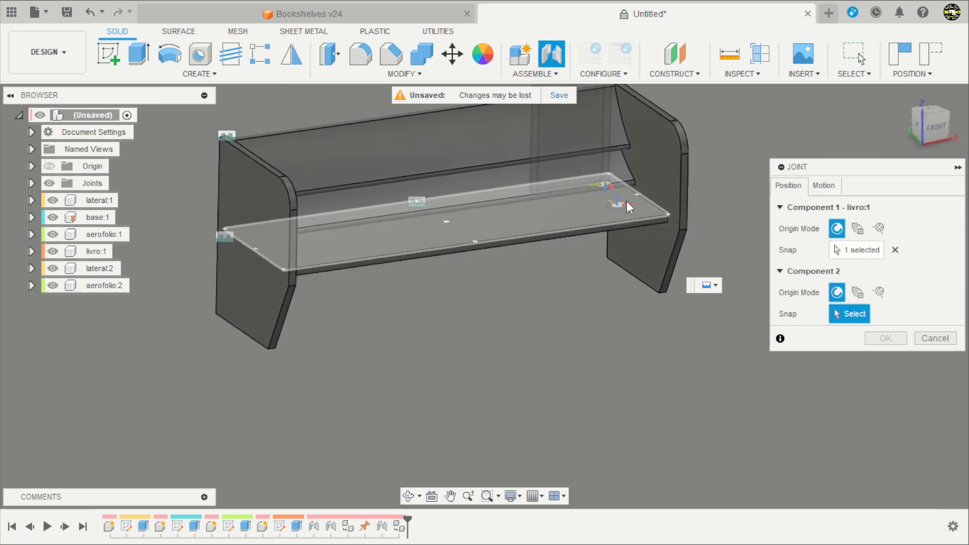
scroll(632, 211, "up", 4)
left_click(637, 220)
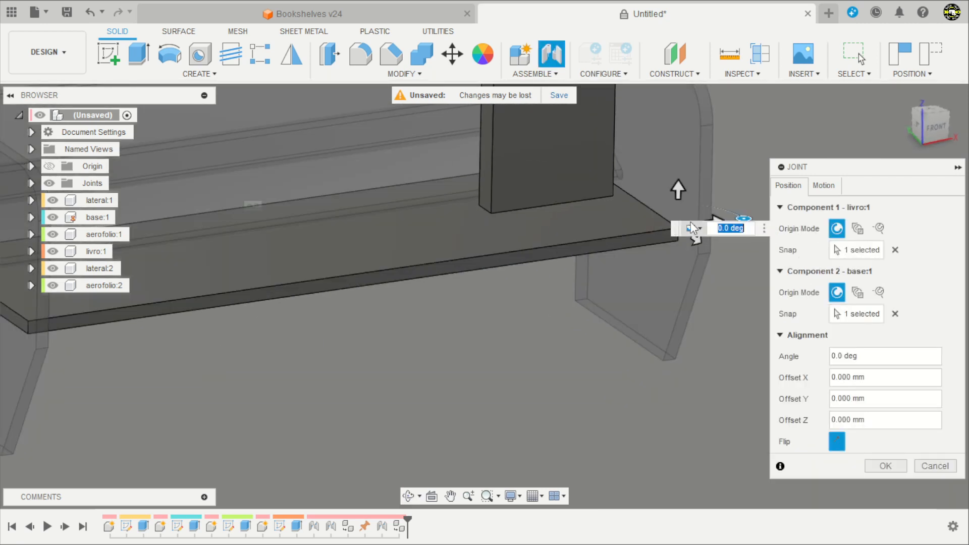
Set the livro joint's angle to 90 degrees and its Y offset to about -16.8 mm so the book stands against the lateral
left_click_drag(742, 218, 690, 176)
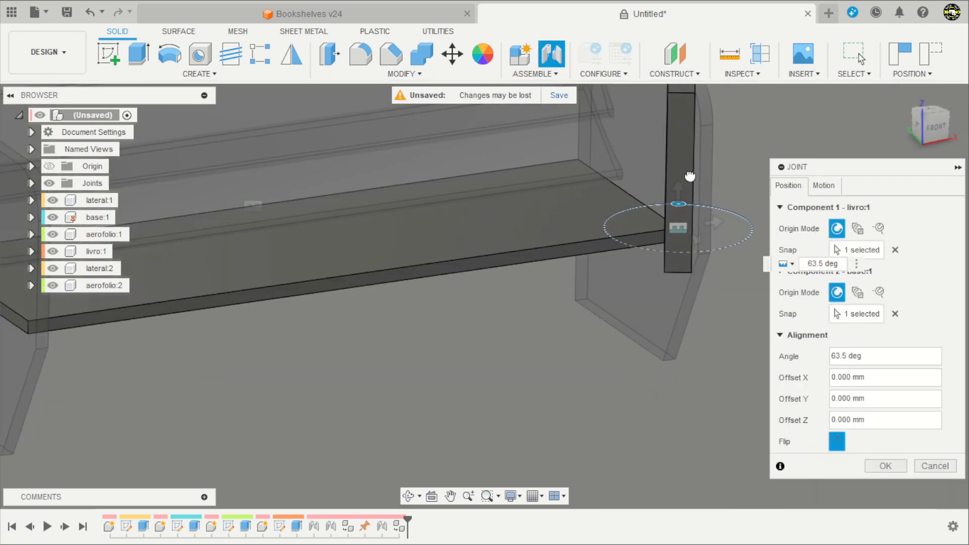
type("90")
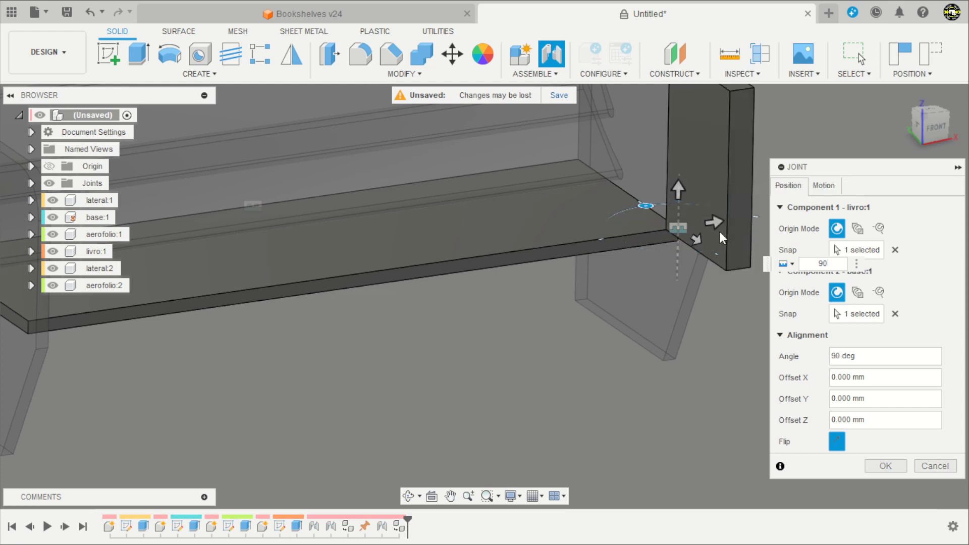
left_click_drag(705, 223, 666, 225)
left_click(928, 140)
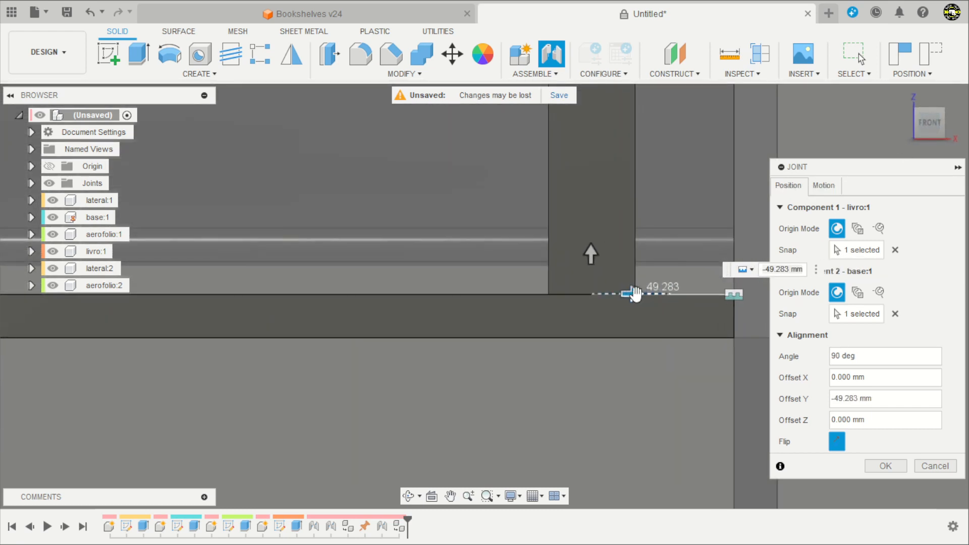
left_click_drag(635, 293, 728, 289)
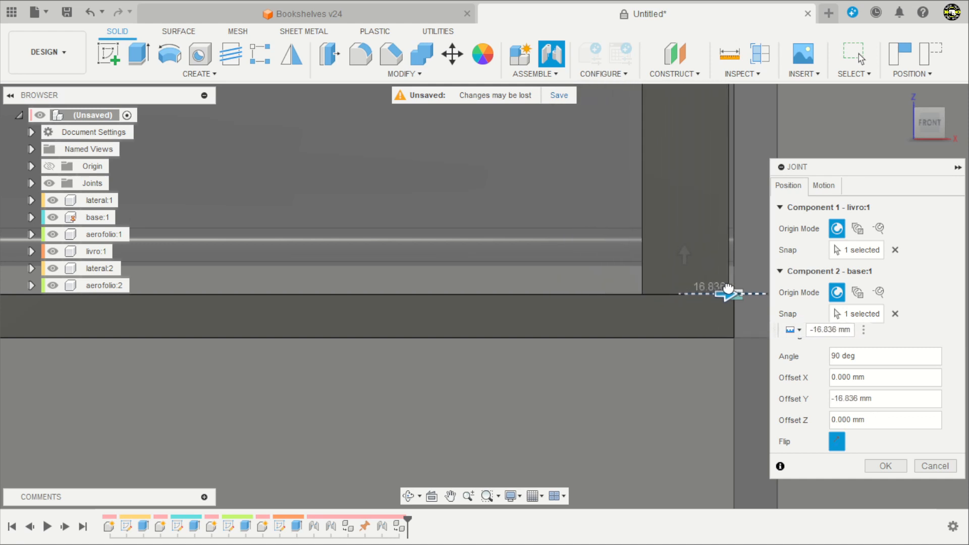
Slide the livro back over the base with an X offset of about -138 mm and confirm the joint
scroll(513, 310, "down", 8)
middle_click_drag(586, 340, 620, 369, "shift")
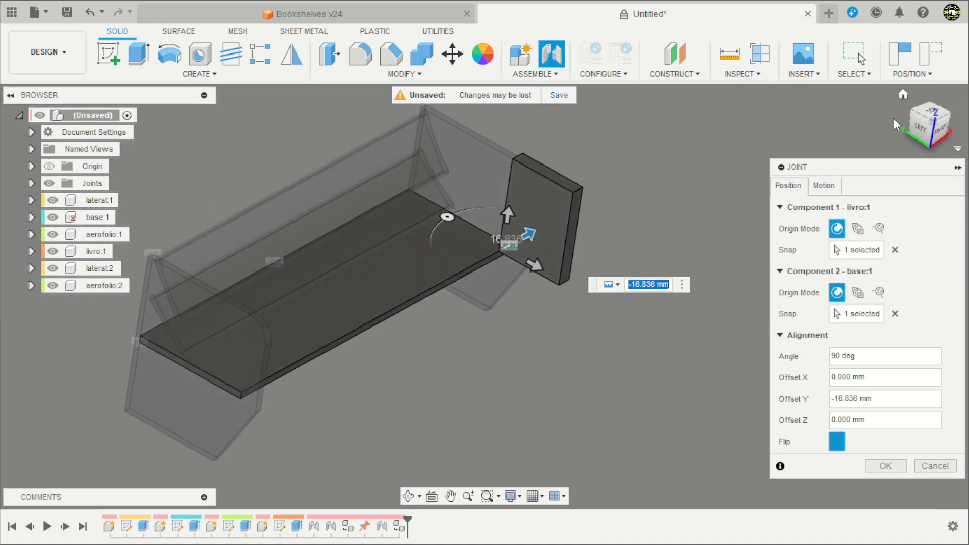
left_click(930, 111)
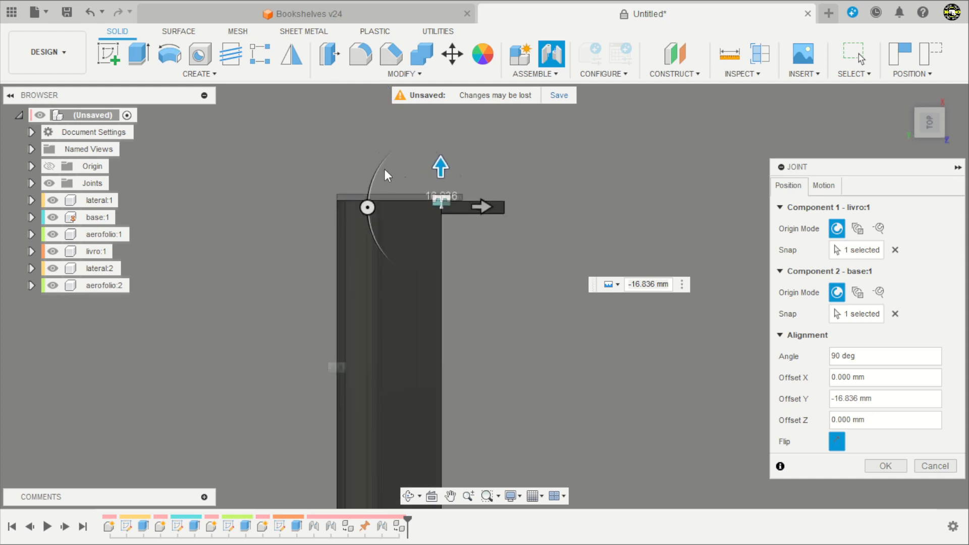
left_click_drag(545, 234, 387, 237)
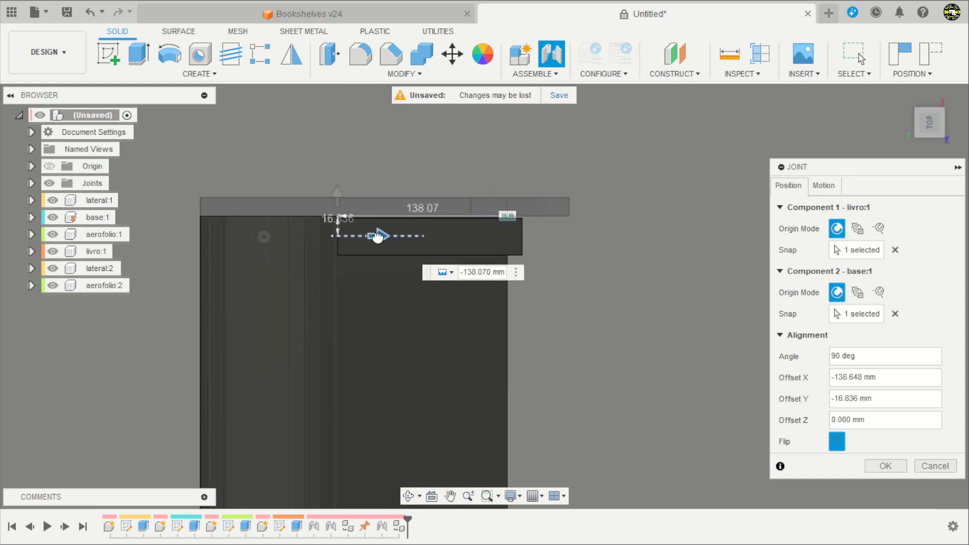
left_click(881, 465)
Hide the joint markers and check the assembled shelf with the livro standing on the base
scroll(646, 234, "down", 6)
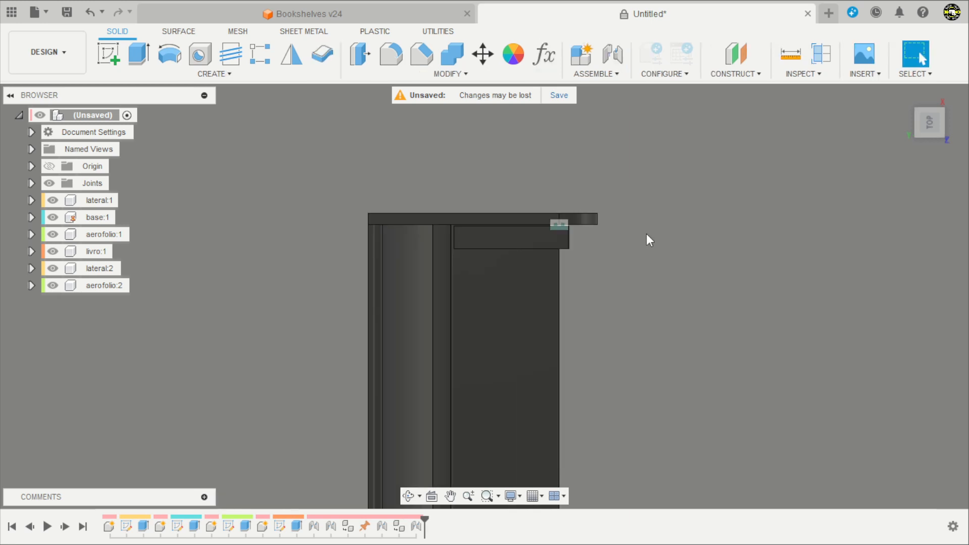
middle_click_drag(680, 261, 663, 201, "shift")
scroll(683, 288, "up", 6)
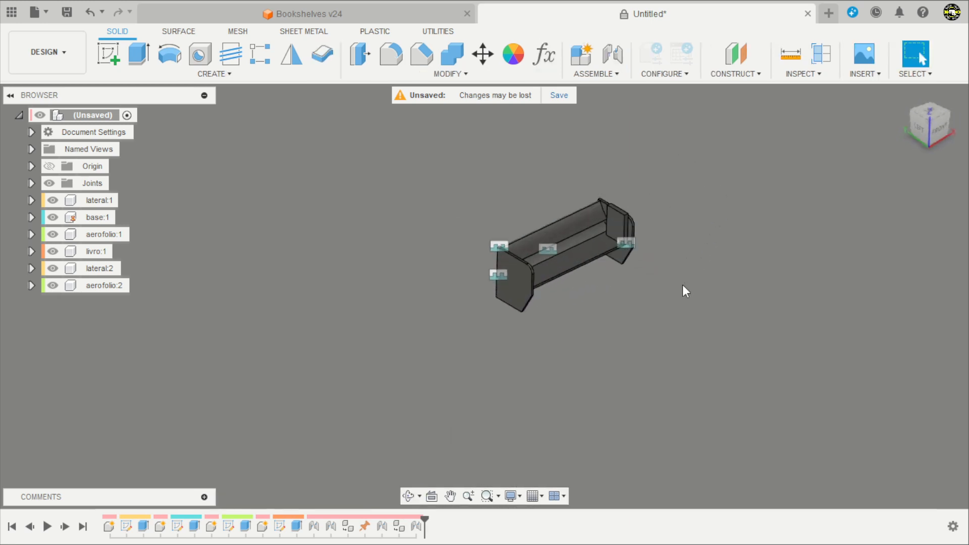
middle_click_drag(658, 240, 655, 244, "shift")
scroll(388, 152, "up", 1)
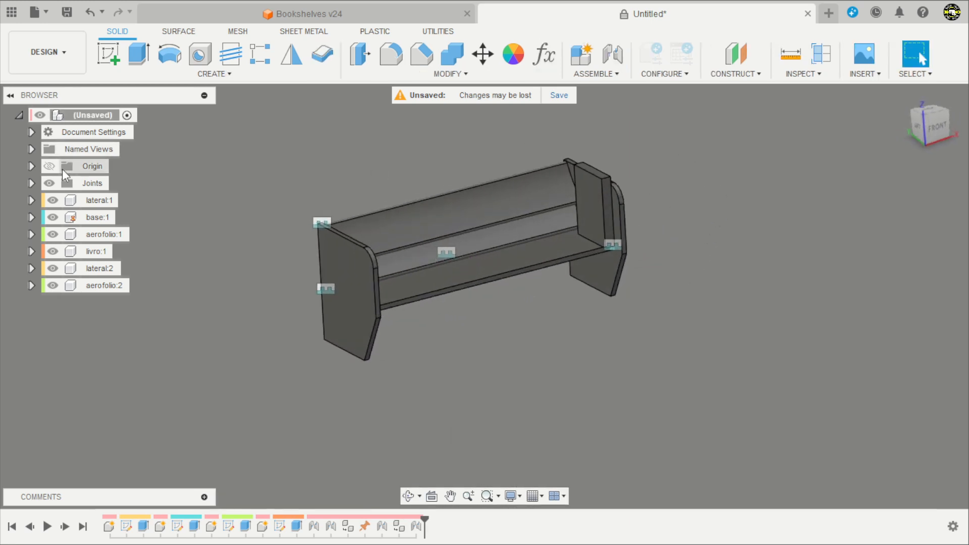
left_click(49, 184)
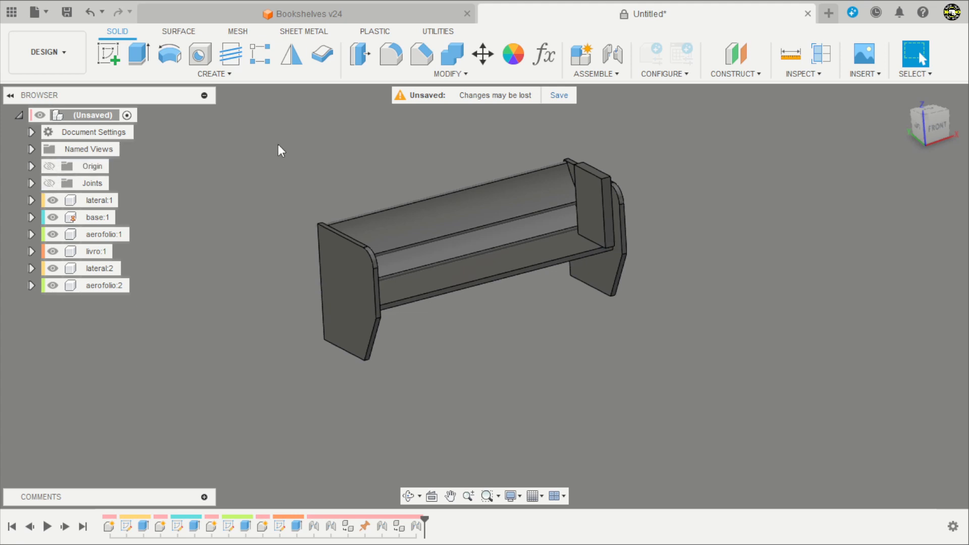
middle_click_drag(277, 144, 280, 151, "shift")
scroll(399, 134, "up", 1)
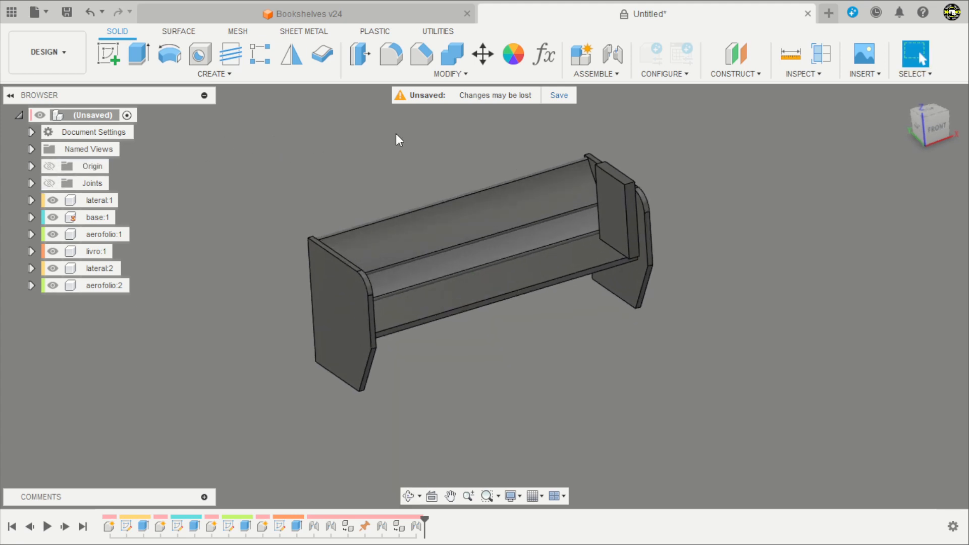
scroll(387, 142, "up", 1)
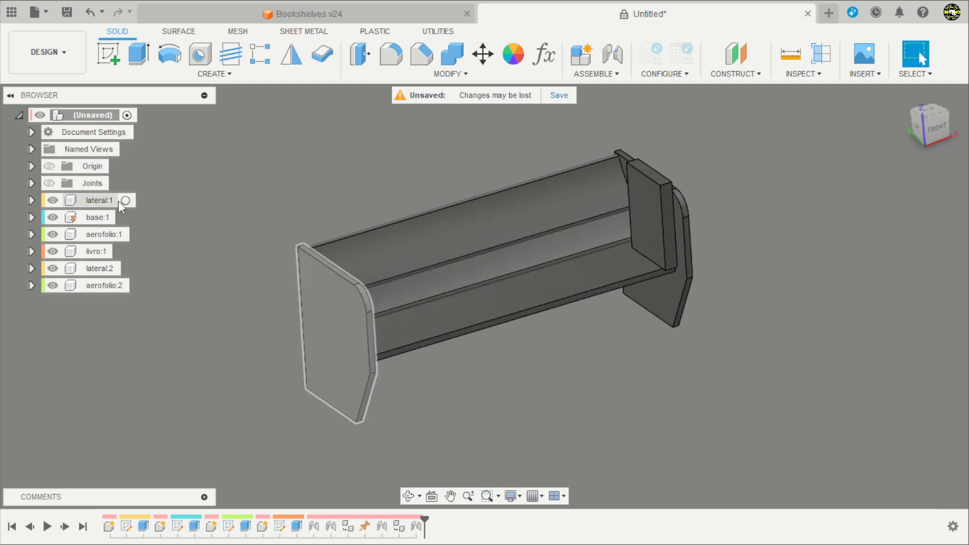
Activate the first lateral component and isolate it from the rest of the assembly
left_click(125, 200)
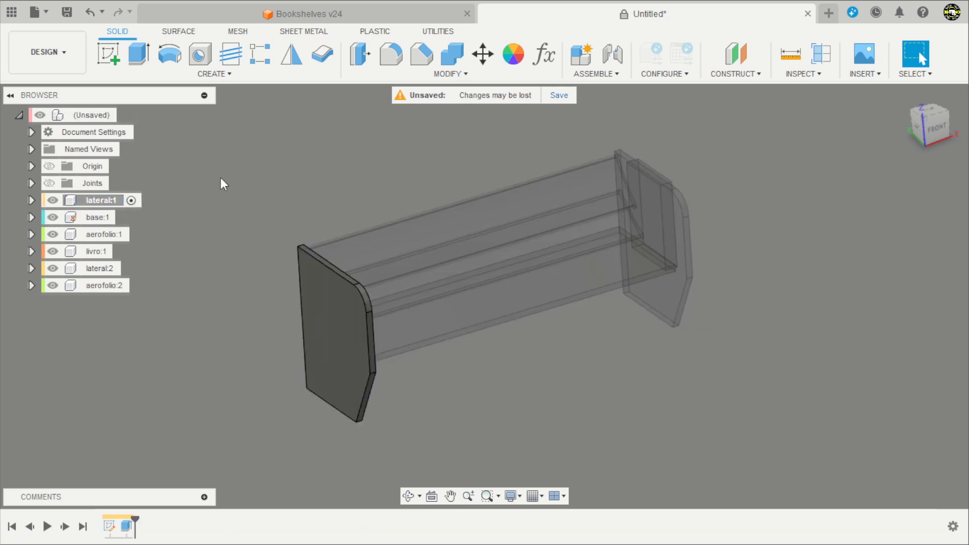
right_click(103, 207)
left_click(139, 437)
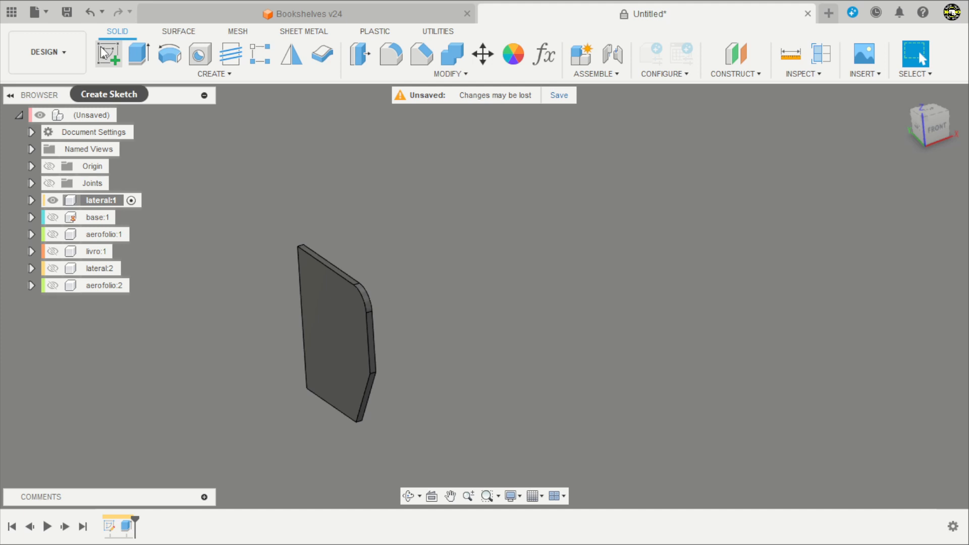
Insert the striped image pp,840x830-pad,1000x1000,f8f8f8.jpg from the Imagem folder as a decal on the lateral's outer face
left_click(856, 74)
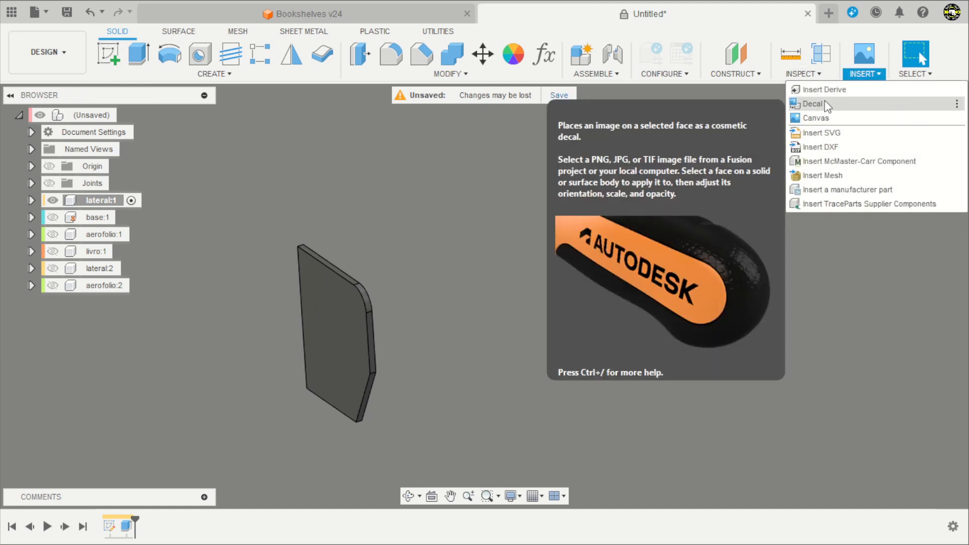
left_click(812, 103)
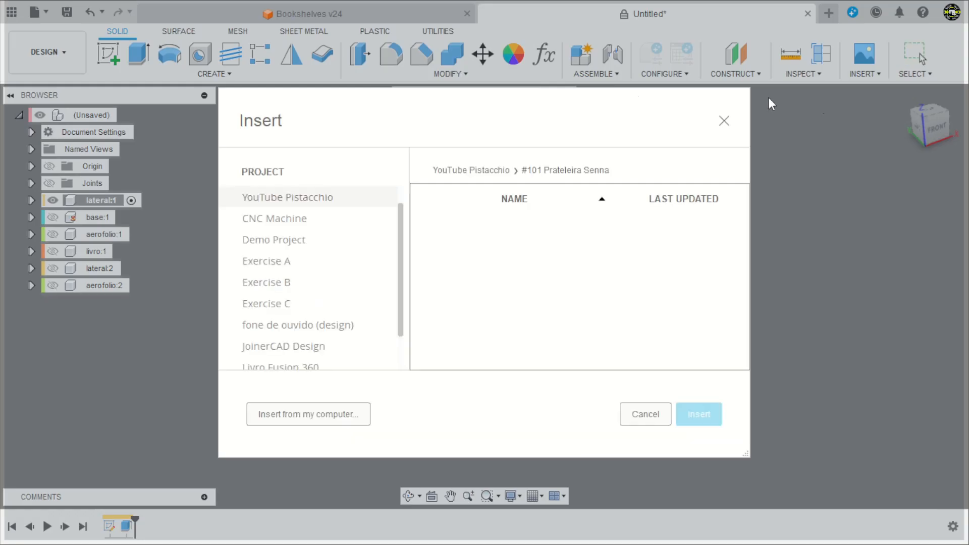
left_click(304, 415)
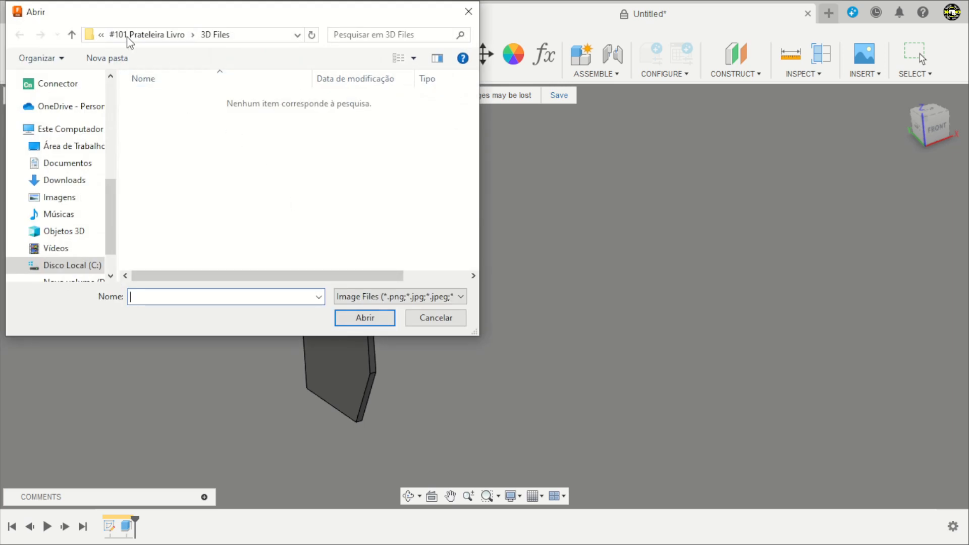
left_click(140, 35)
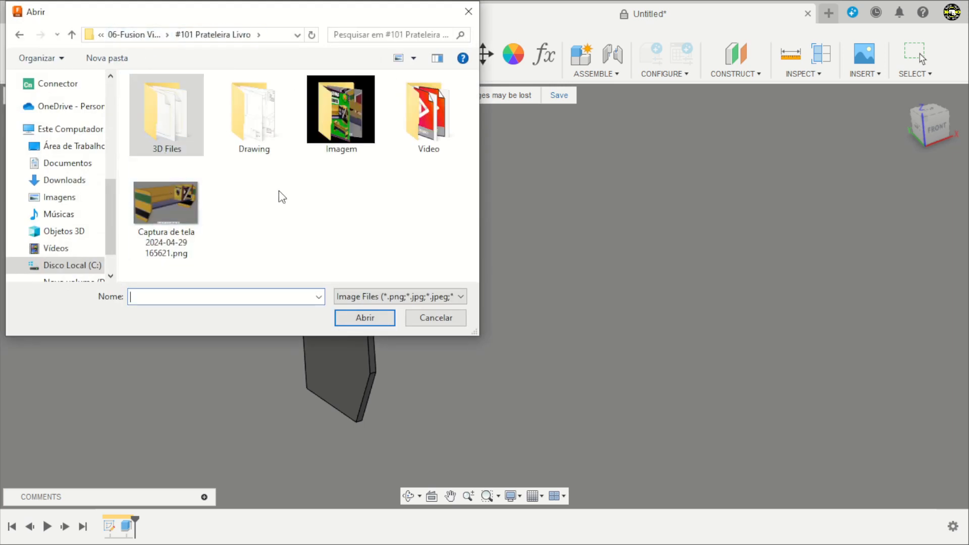
double_click(323, 128)
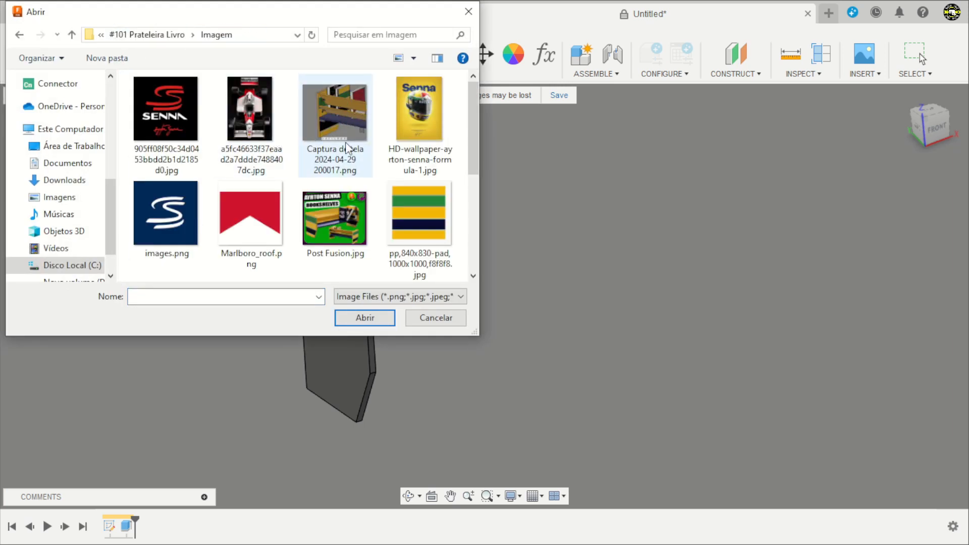
left_click(419, 210)
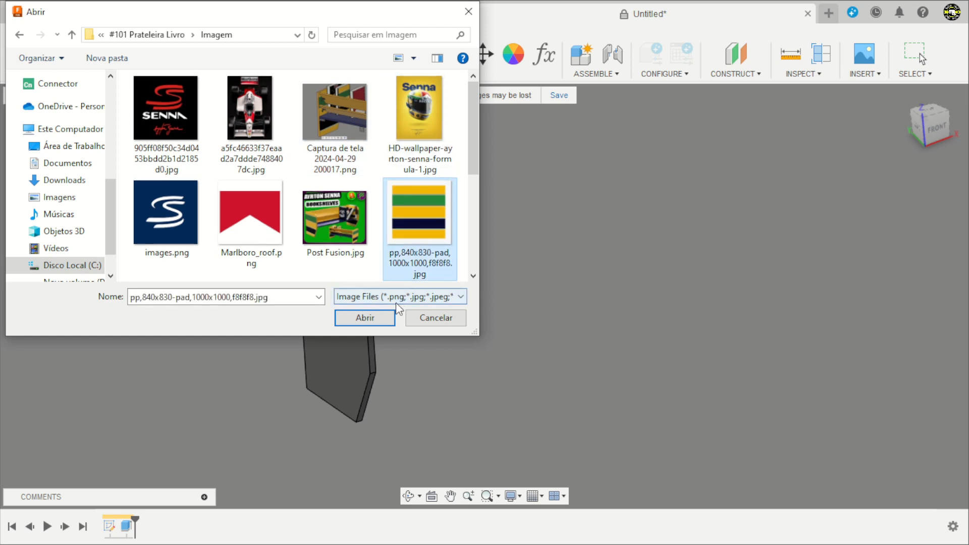
left_click(365, 317)
left_click(349, 331)
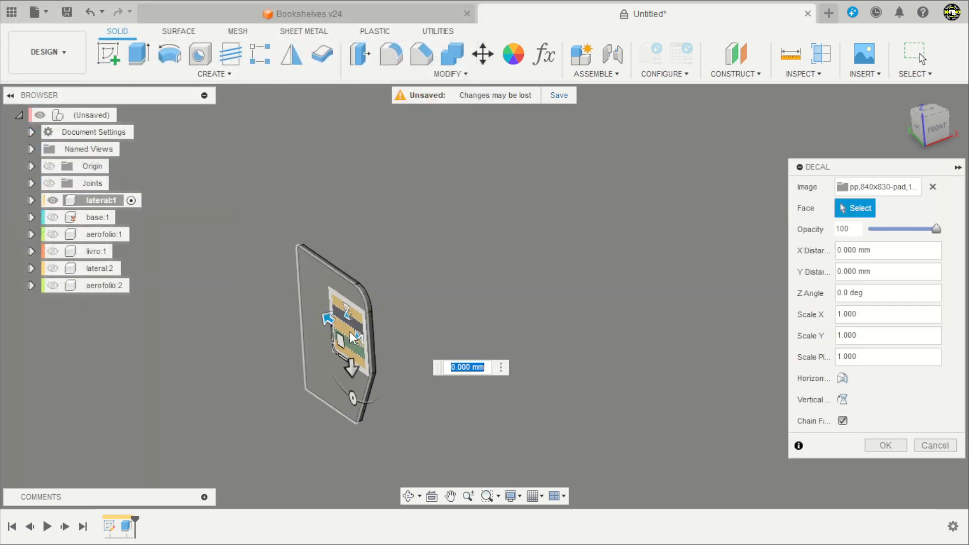
Rotate the decal to -180 degrees, then enlarge and shift it by about -54 mm in X and -51 mm in Y to cover the face
left_click(916, 127)
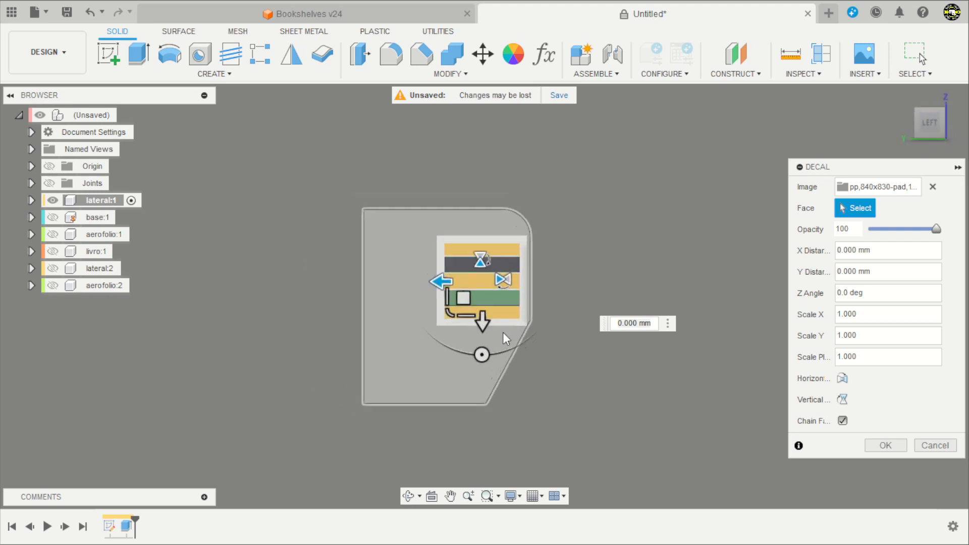
left_click_drag(477, 343, 444, 189)
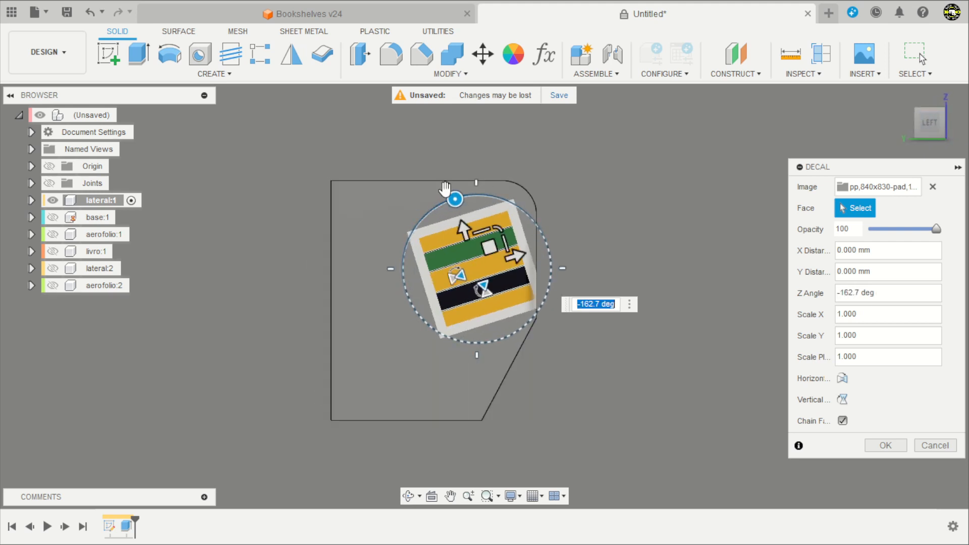
type("-180")
key("Return")
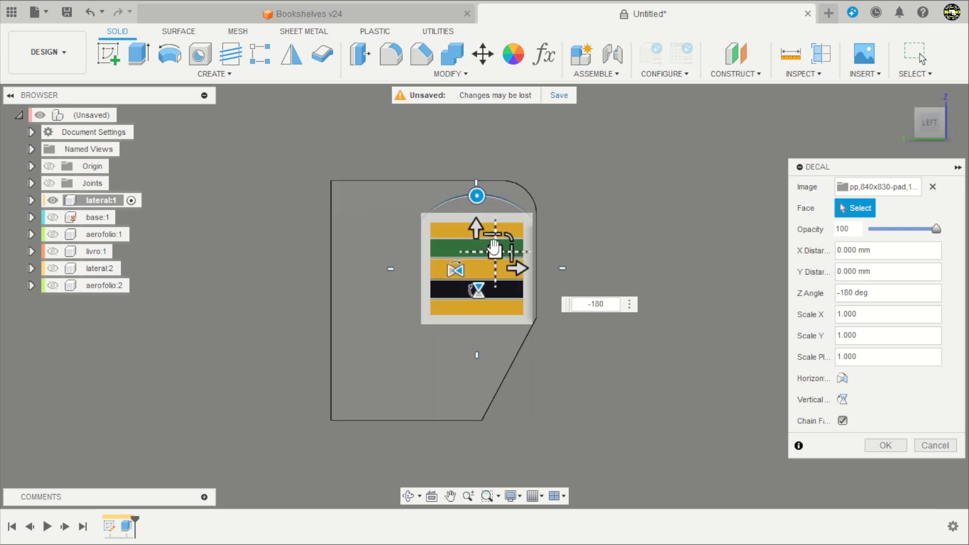
left_click_drag(520, 213, 416, 315)
left_click_drag(495, 250, 458, 287)
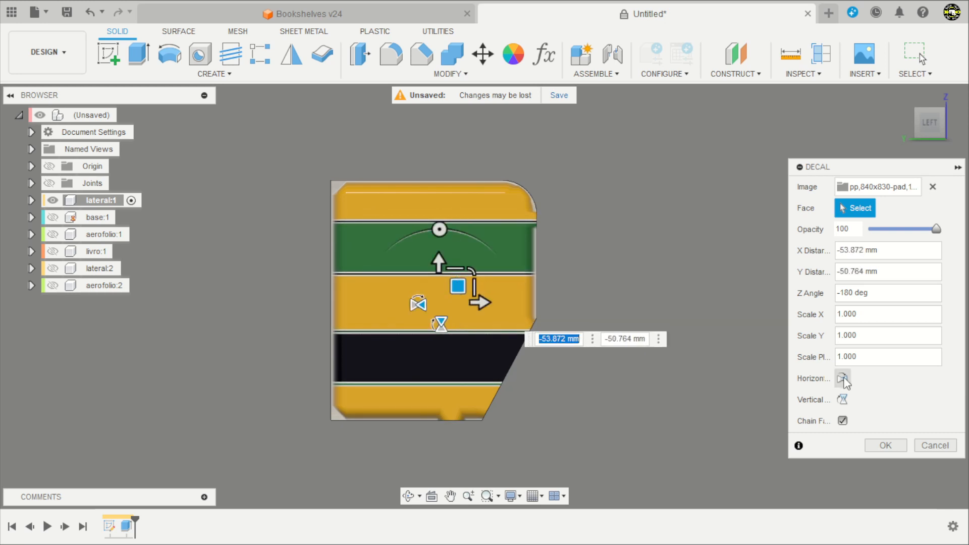
Turn off face chaining for the decal, scale it in plane to about 1.095 and confirm it
left_click(842, 421)
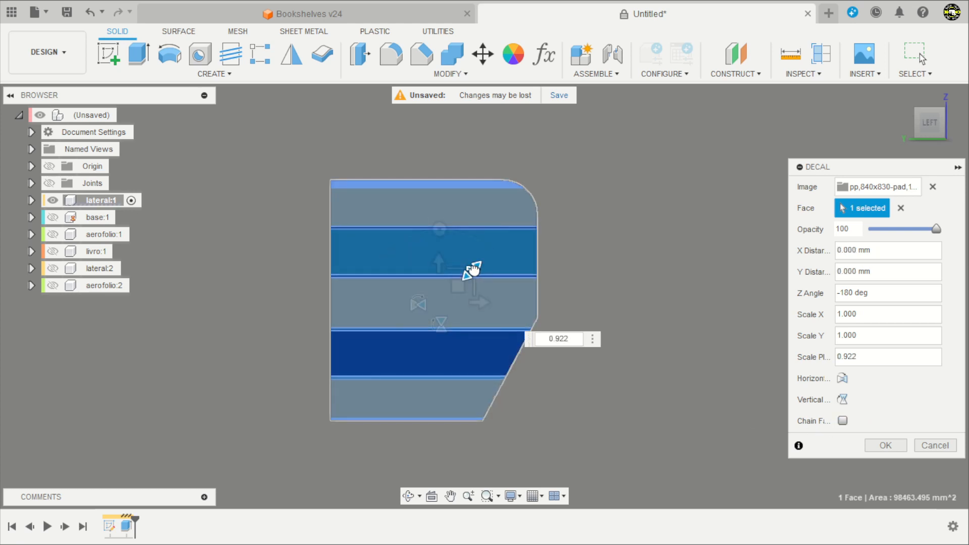
left_click_drag(471, 271, 469, 272)
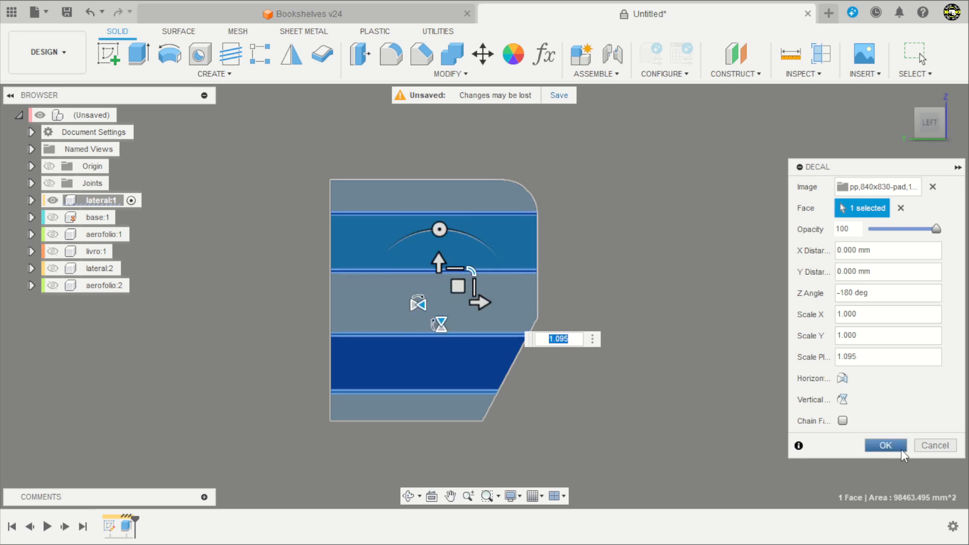
left_click(885, 445)
Insert the same striped image as a decal on the lateral's inner face and rotate it to 180 degrees
middle_click_drag(724, 383, 399, 278, "shift")
scroll(214, 383, "up", 3)
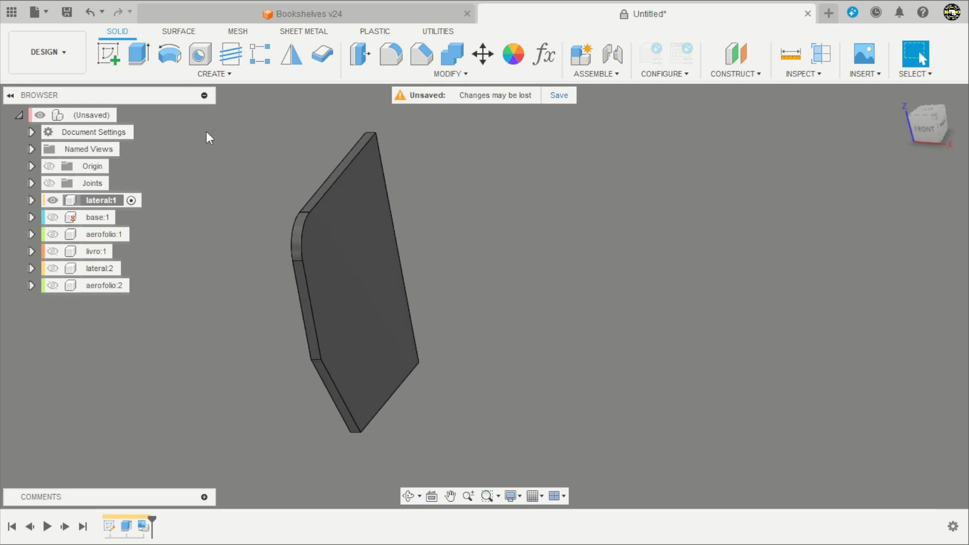
left_click(850, 73)
left_click(824, 116)
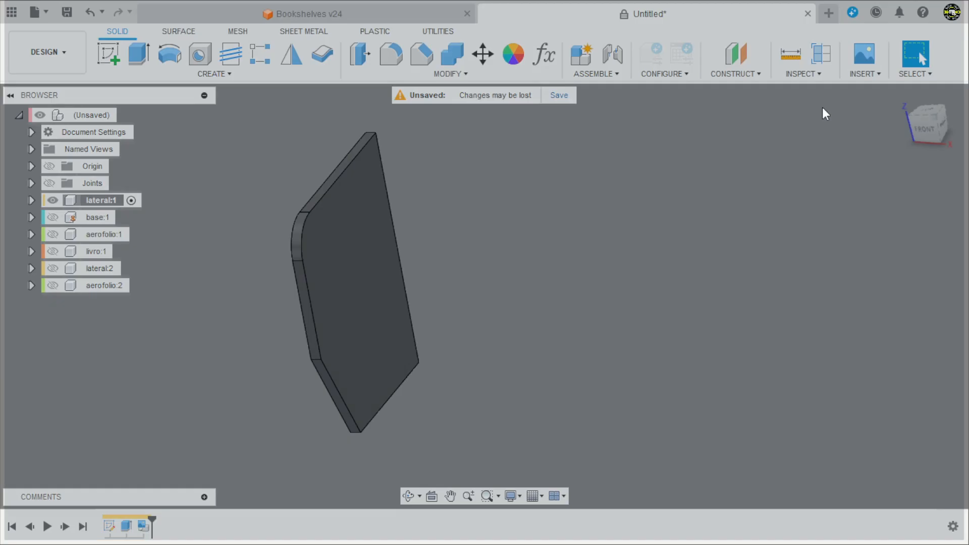
left_click(308, 414)
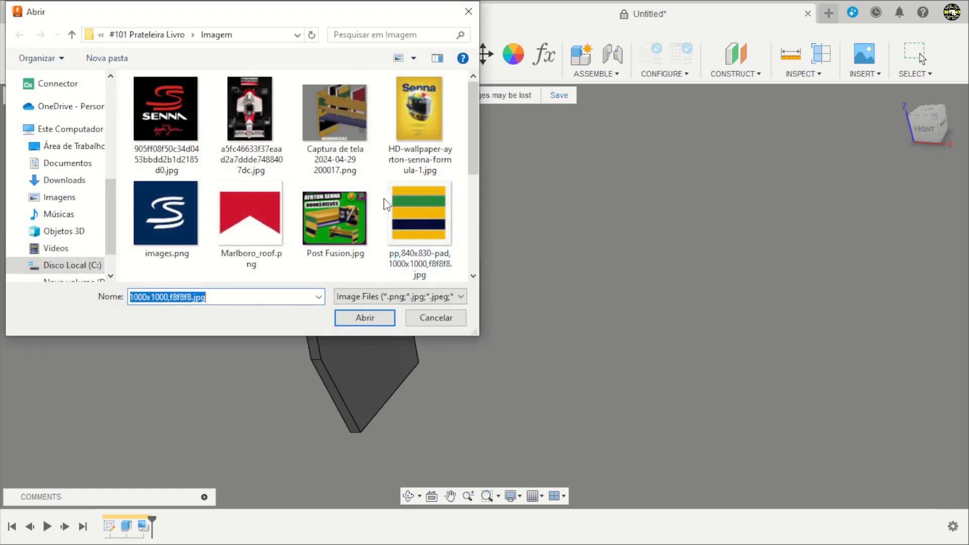
left_click(414, 212)
left_click(407, 317)
left_click(386, 320)
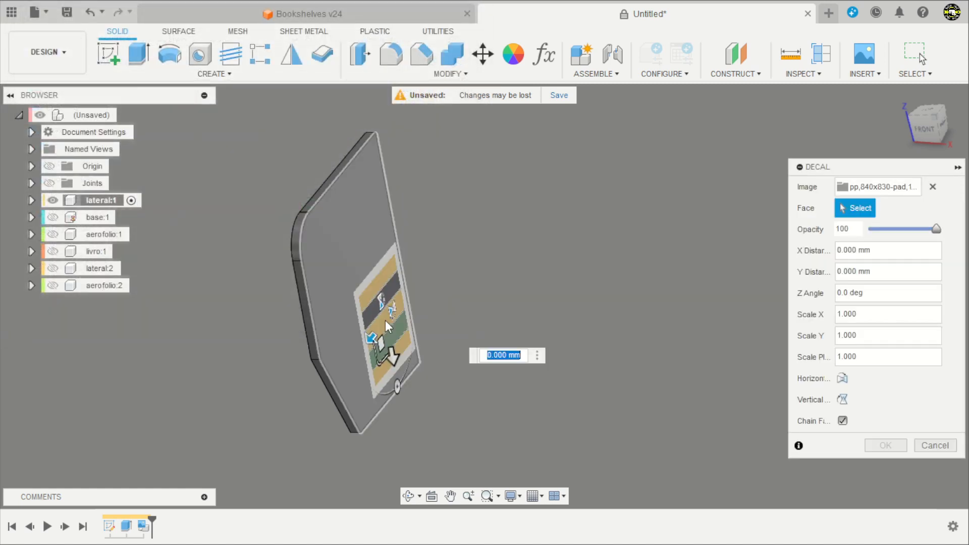
left_click(945, 125)
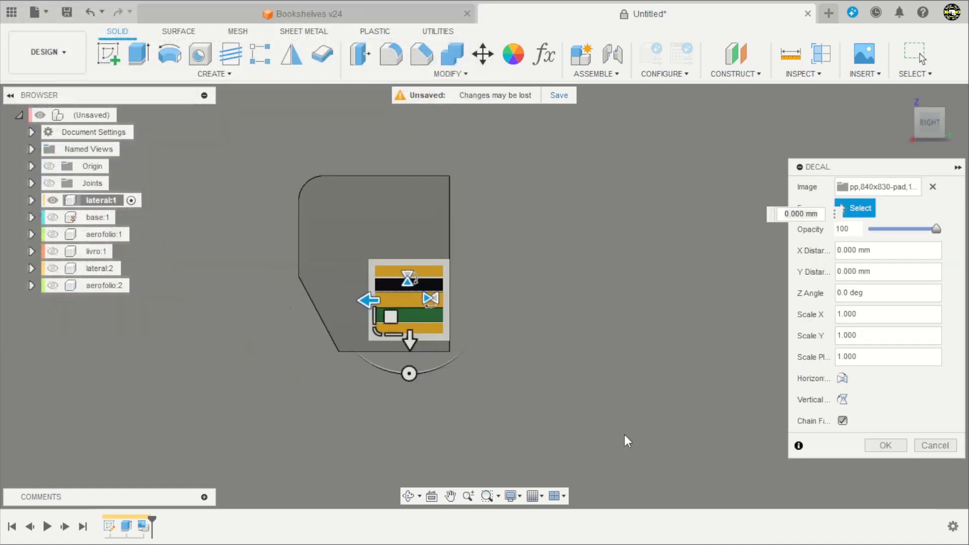
scroll(381, 207, "up", 2)
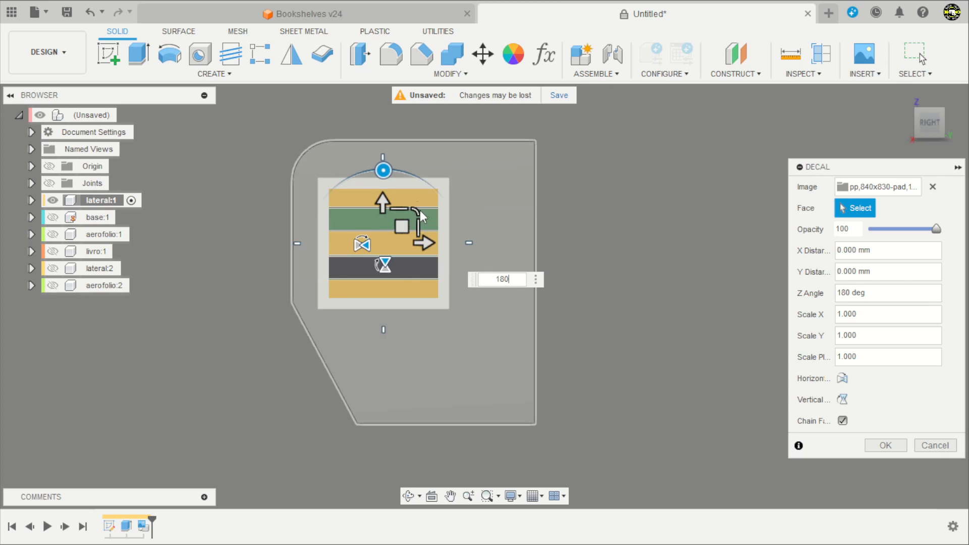
Scale the striped decal to about 2.356, restrict it to the side panel's outer face without chained faces, and position it to cover the panel
left_click_drag(420, 216, 356, 263)
left_click_drag(351, 266, 346, 270)
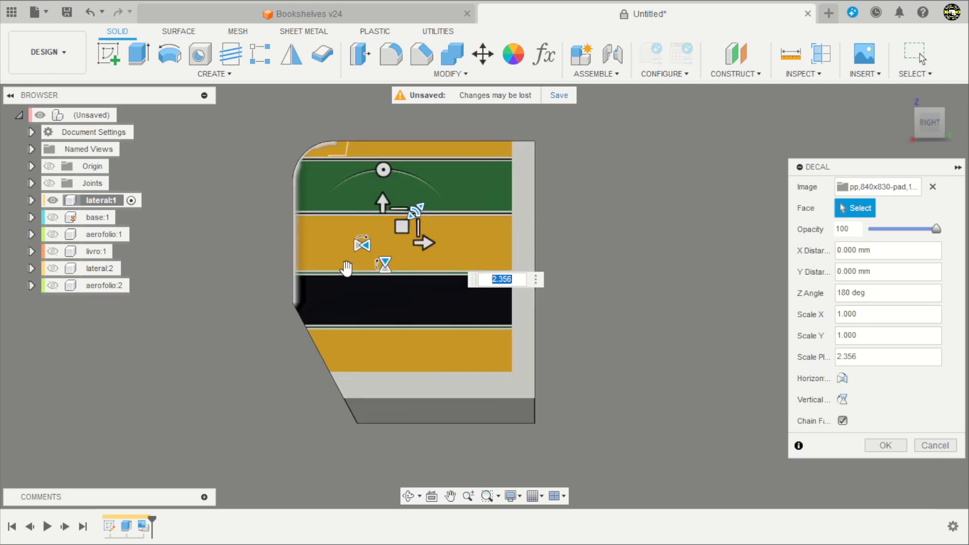
left_click(842, 420)
left_click(480, 232)
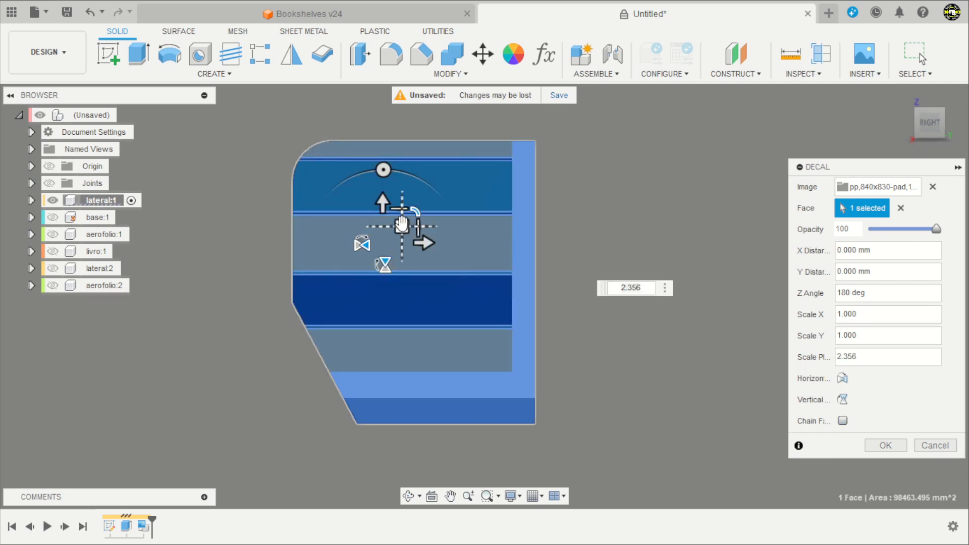
left_click_drag(401, 223, 449, 271)
left_click(886, 446)
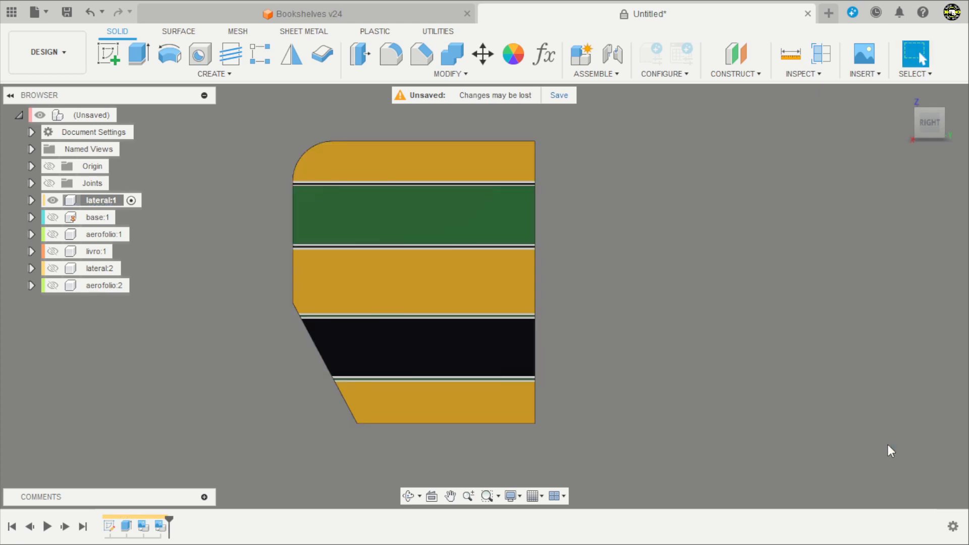
Reactivate the top-level assembly and show all components of the bookshelf
middle_click_drag(662, 304, 478, 357, "shift")
double_click(90, 115)
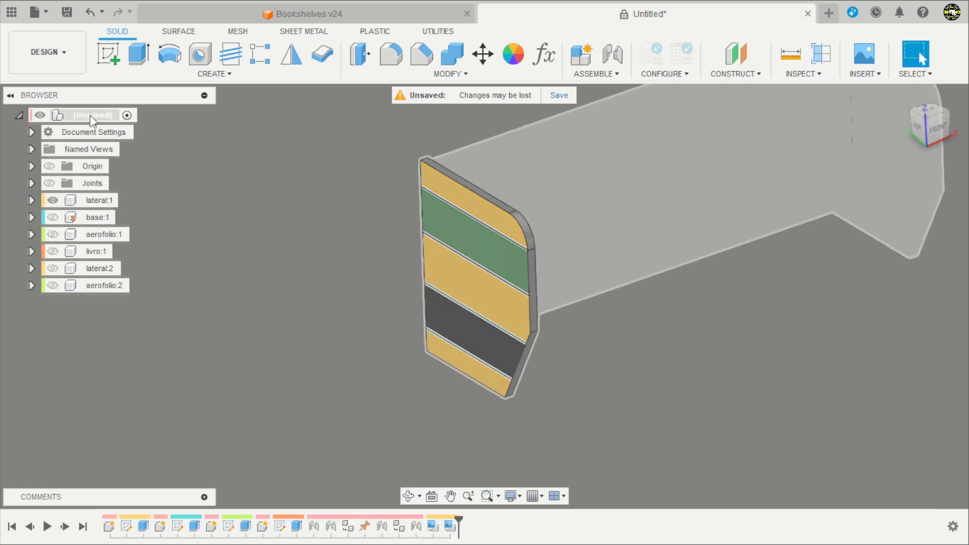
right_click(90, 115)
left_click(144, 410)
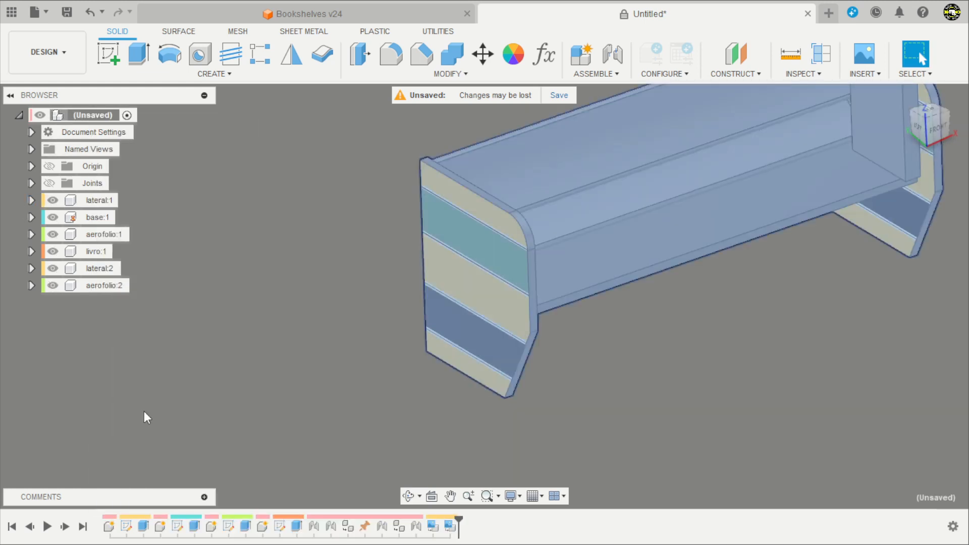
key("F6")
middle_click_drag(580, 376, 571, 351, "shift")
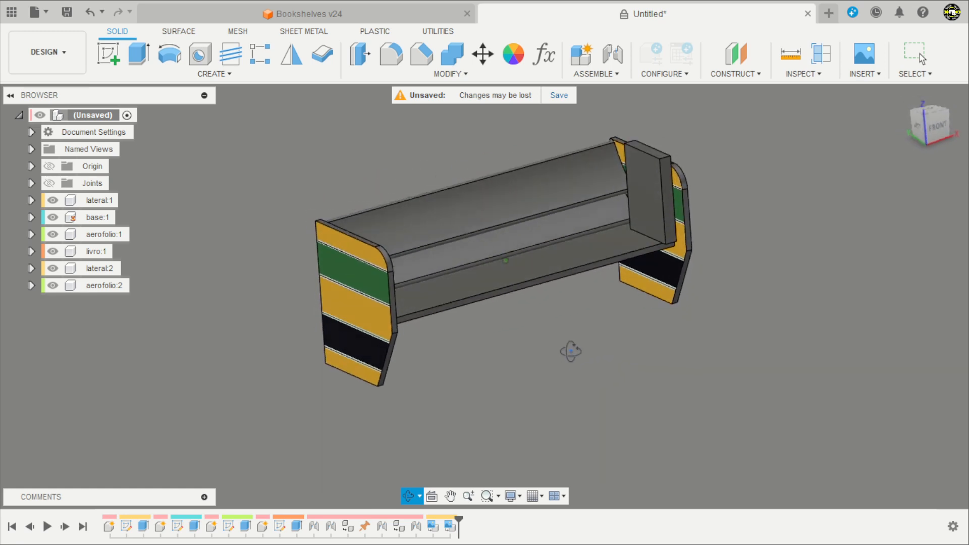
scroll(368, 311, "down", 2)
scroll(417, 295, "up", 2)
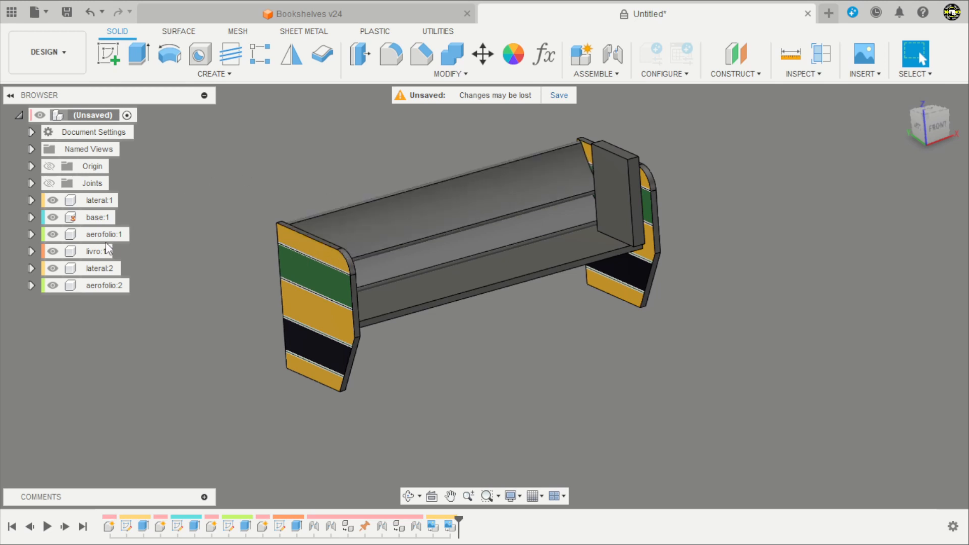
Paste an independent new copy of the livro component and move it about 68 mm along Y on the shelf
left_click(96, 252)
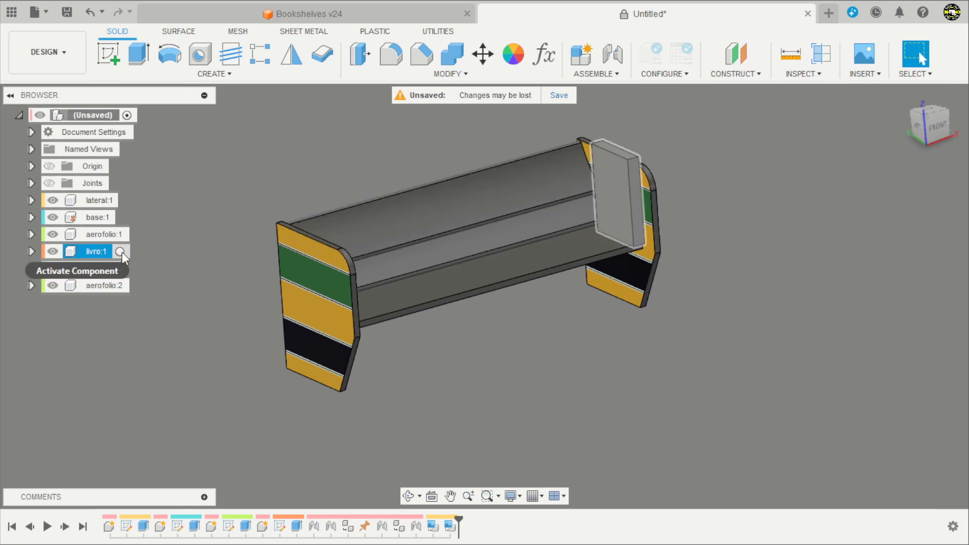
left_click(122, 253)
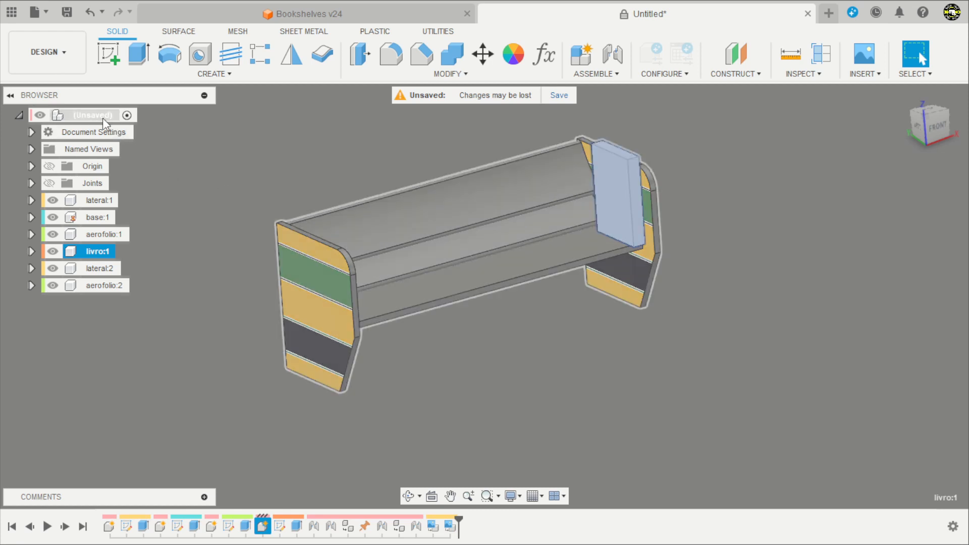
right_click(101, 117)
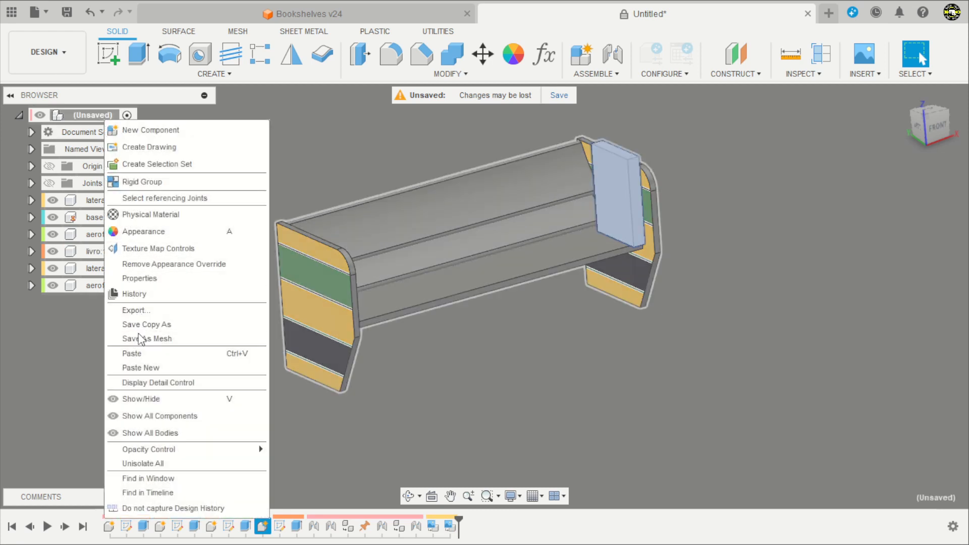
left_click(150, 368)
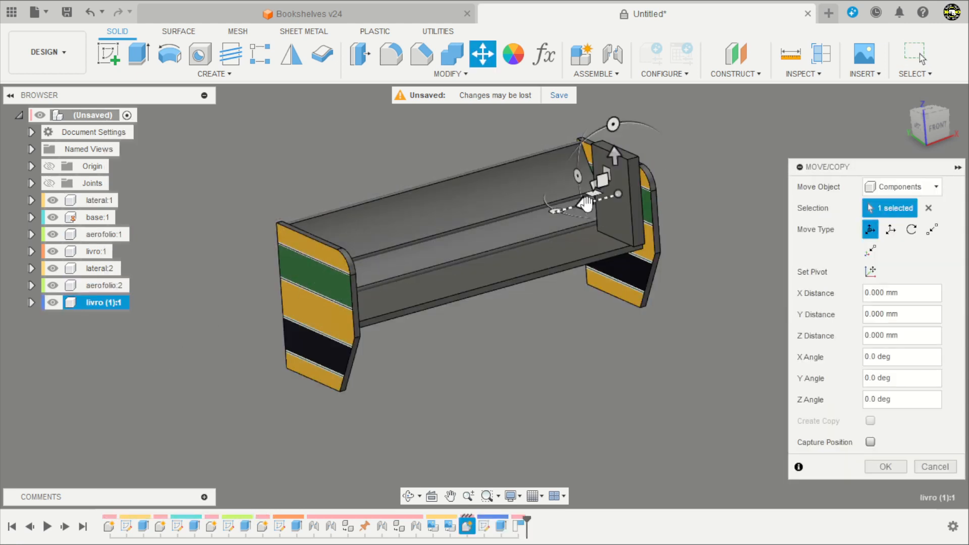
left_click_drag(585, 203, 558, 210)
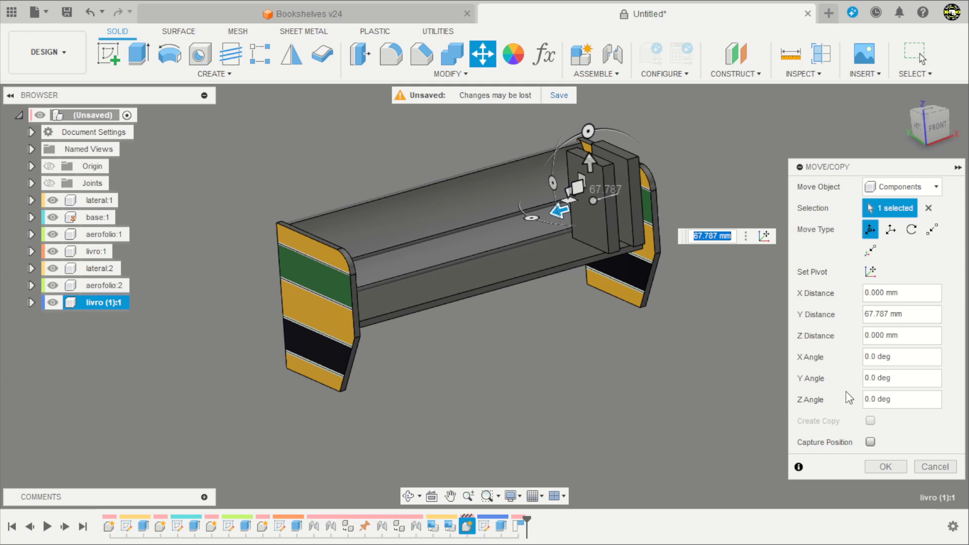
left_click(888, 469)
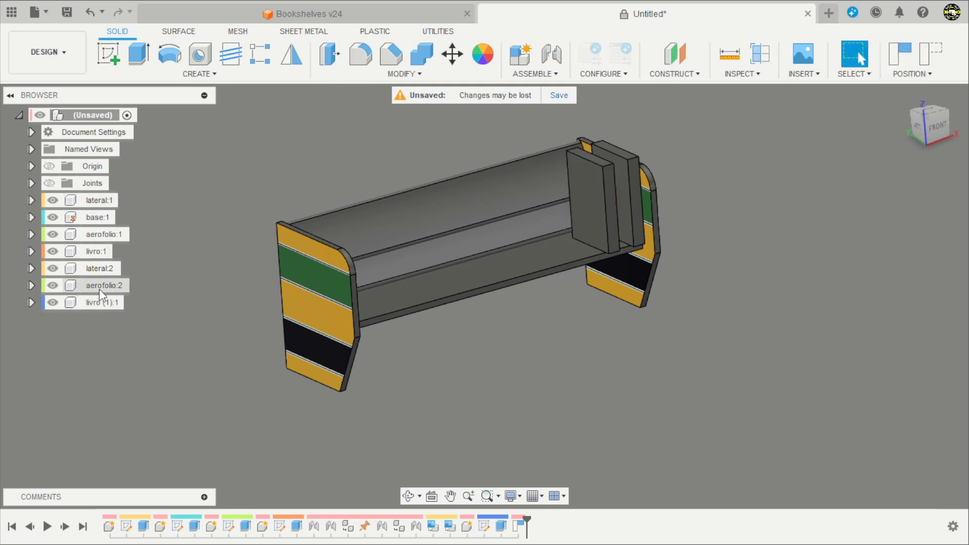
Rename the original book component livro as livroA
double_click(97, 253)
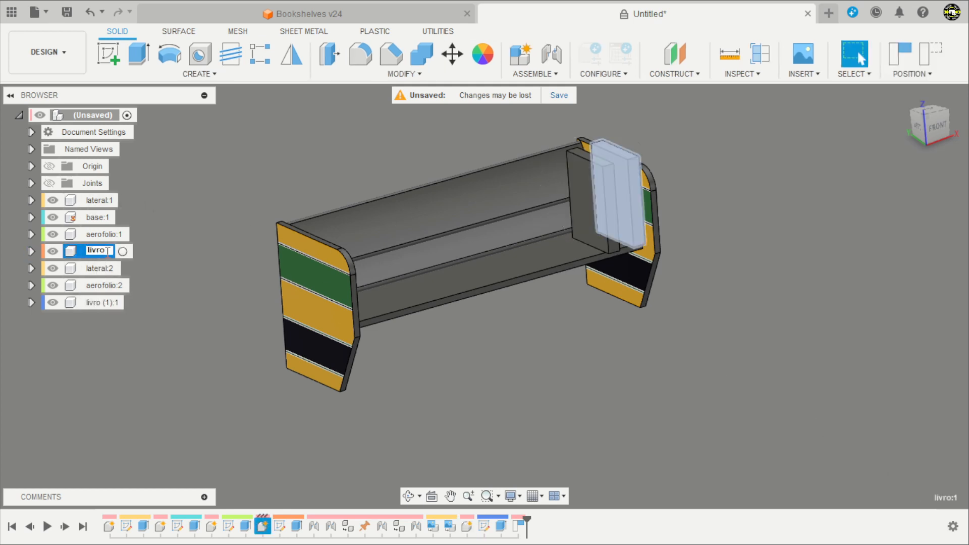
type("A:1")
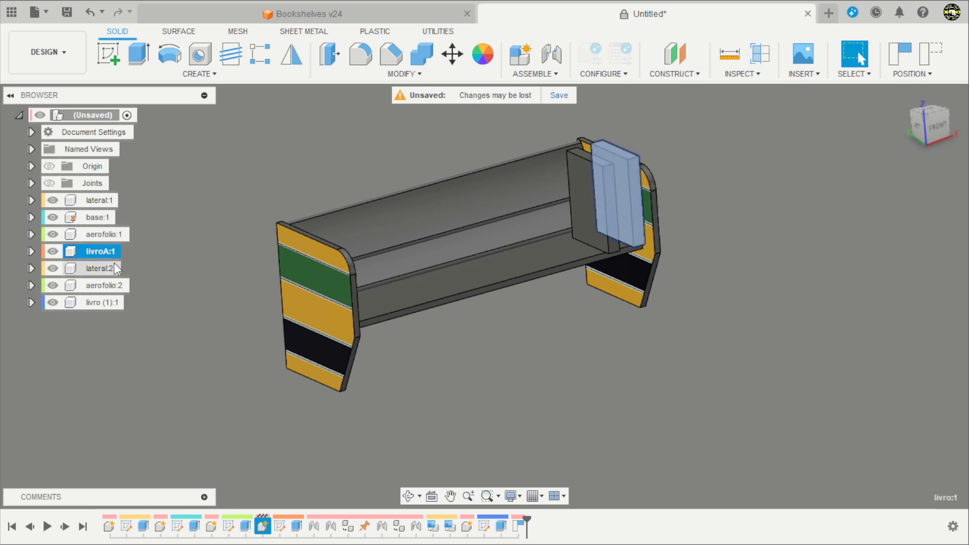
key("Return")
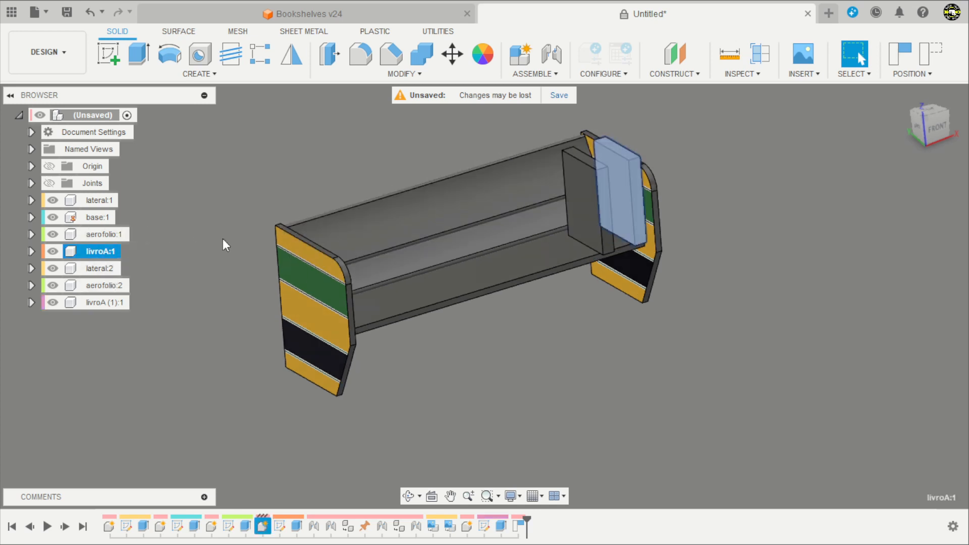
Paste another independent copy of livroA and move it along the shelf to stand beside the second book
right_click(107, 115)
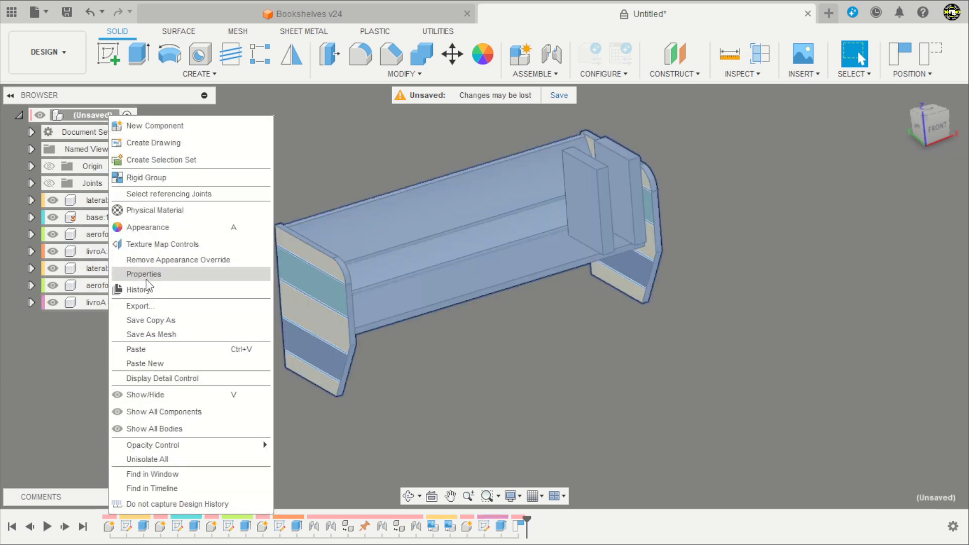
left_click(146, 363)
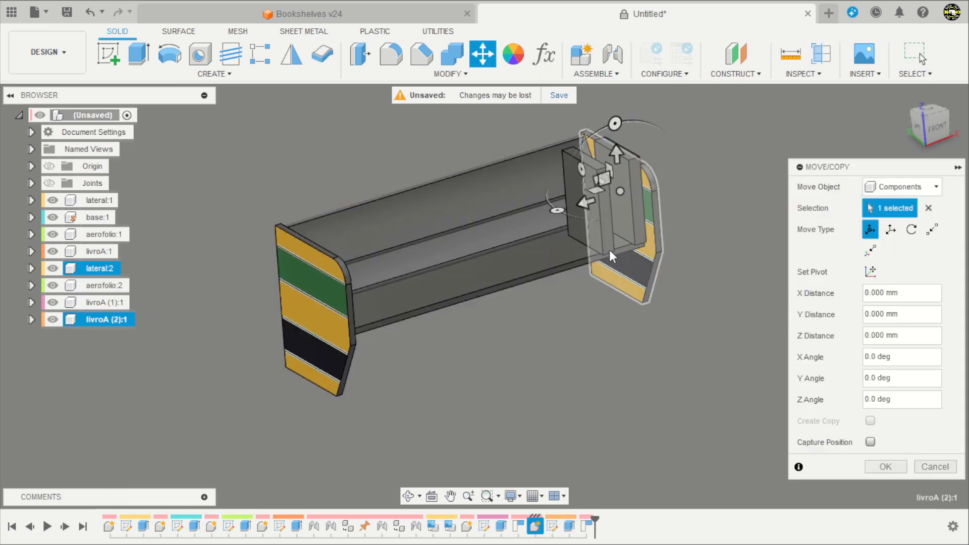
left_click_drag(585, 202, 520, 221)
left_click(885, 466)
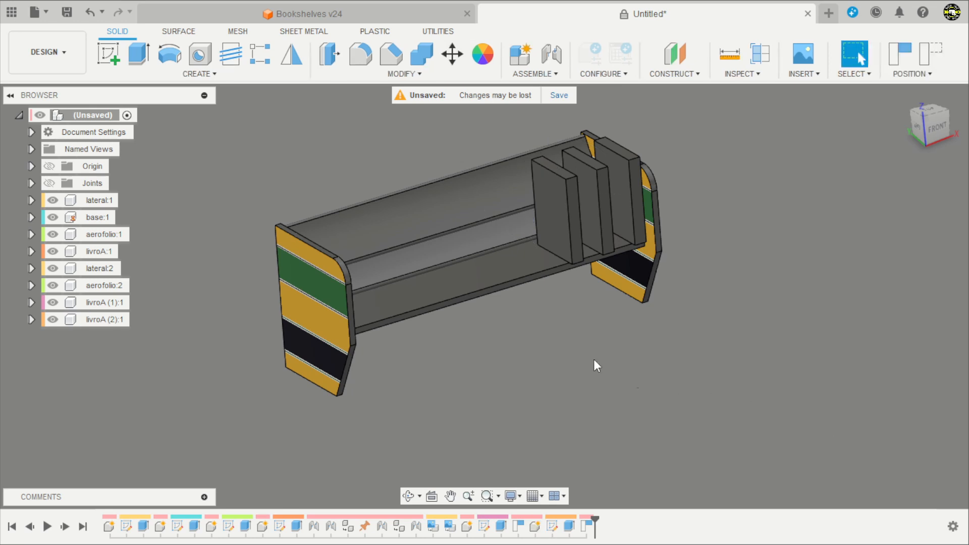
Copy livroA as a new independent component and place it as the fourth book in the row
right_click(101, 253)
key("Escape")
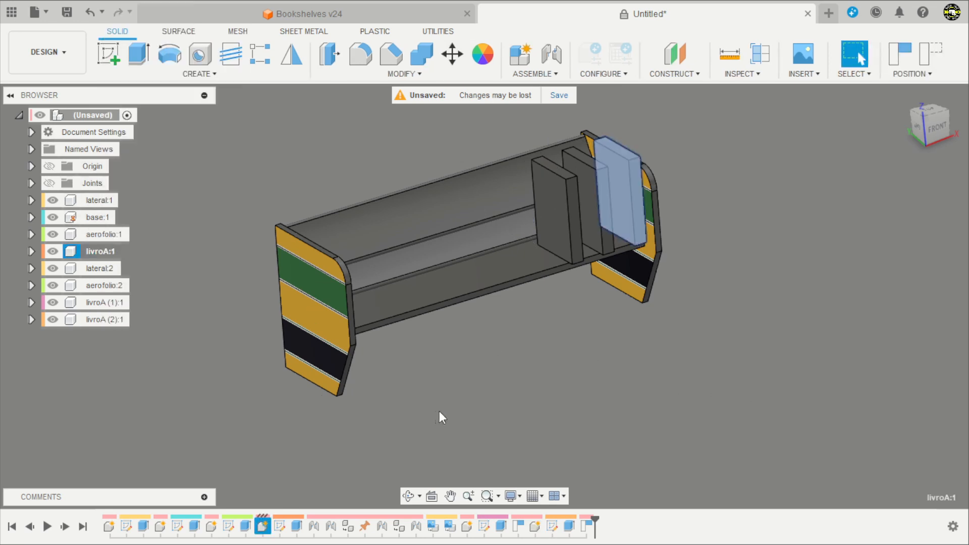
left_click(93, 251)
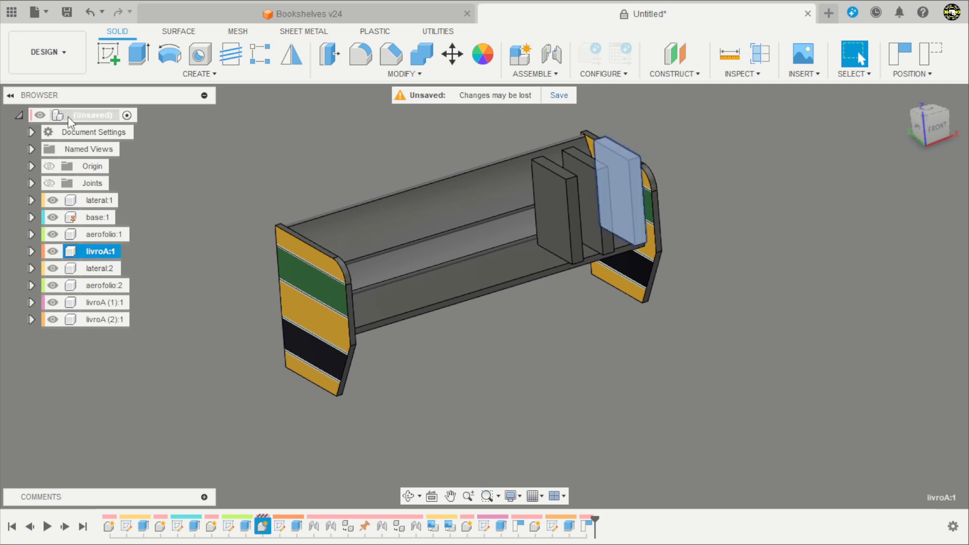
right_click(86, 117)
left_click(141, 352)
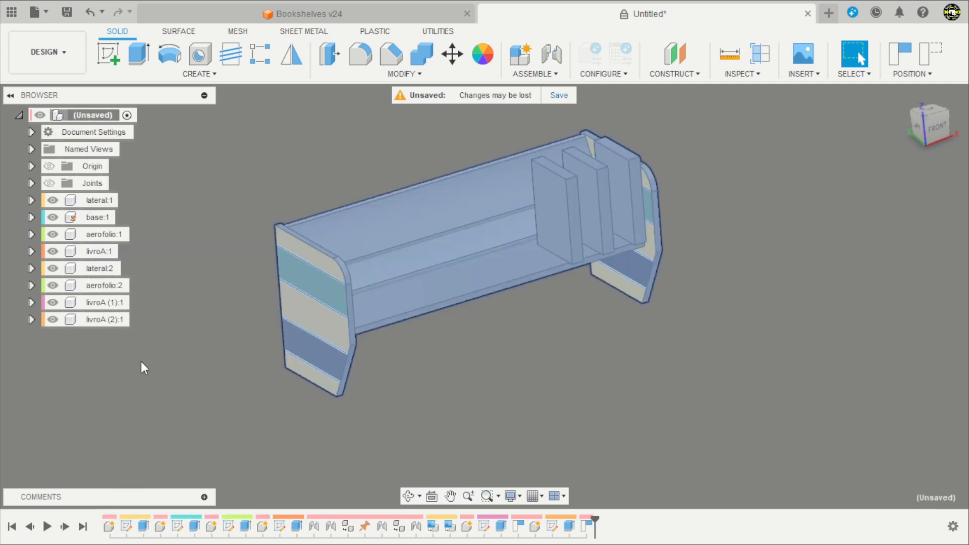
left_click_drag(585, 203, 494, 225)
left_click(886, 467)
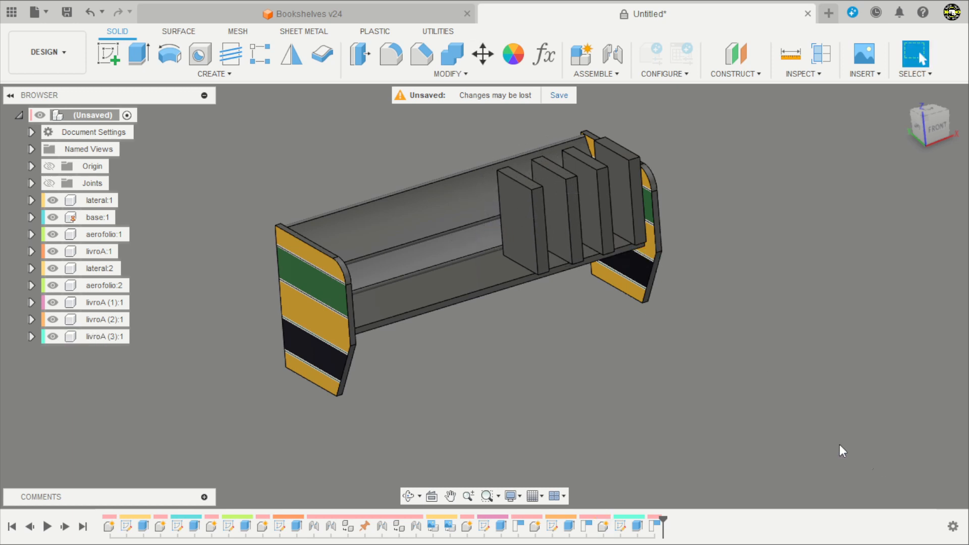
Rename the three copied book components livroB, livroC and livroD in order
double_click(101, 301)
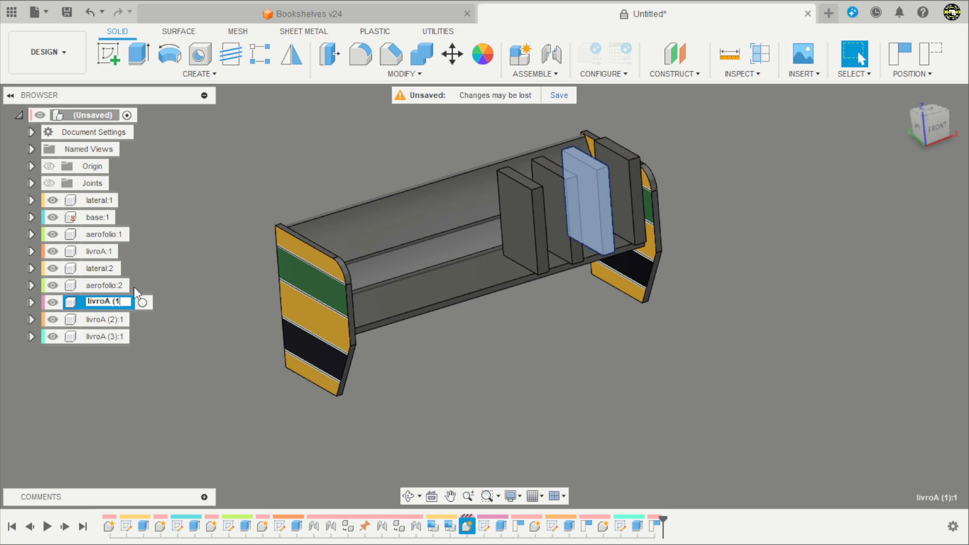
type("B")
key("Return")
left_click(111, 319)
double_click(110, 319)
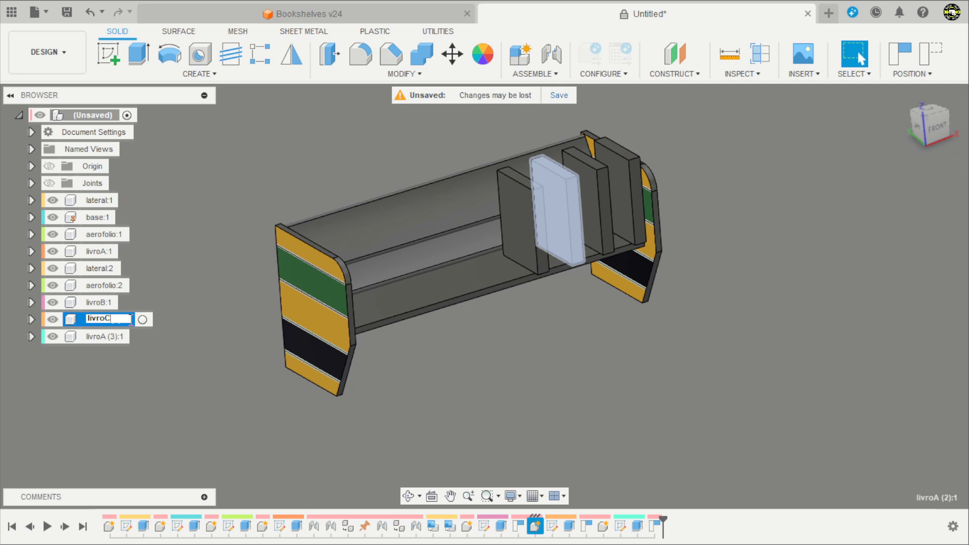
type("C")
key("Return")
left_click(113, 336)
double_click(121, 336)
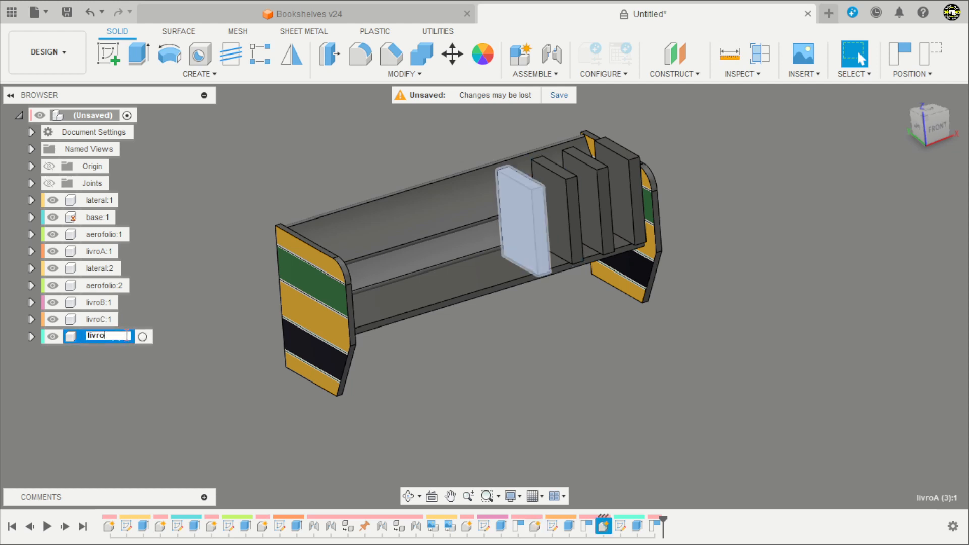
type("livroD")
key("Return")
Activate the livroA component and isolate it from the rest of the bookshelf
double_click(106, 252)
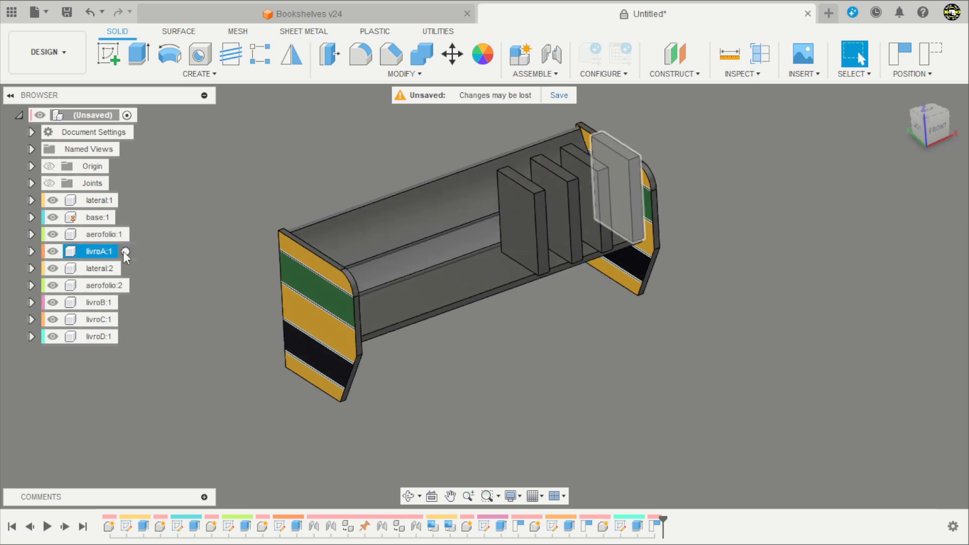
right_click(106, 252)
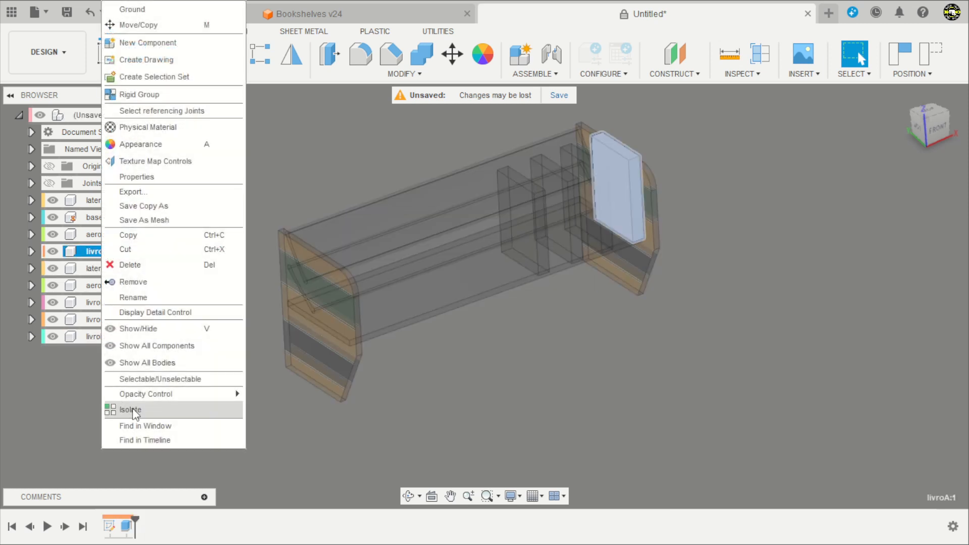
left_click(133, 410)
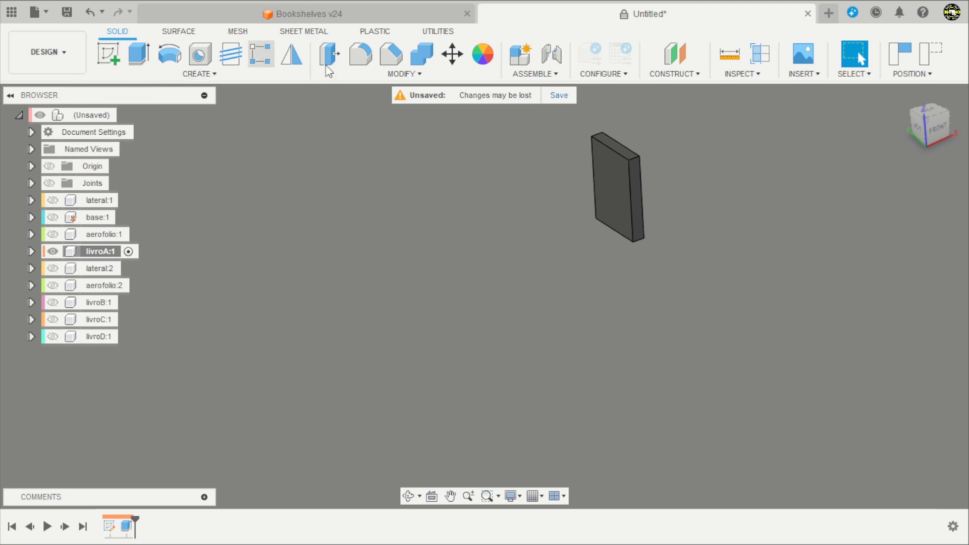
Insert the image Marlboro_roof.png from the computer as a decal on the large side face of livroA
left_click(807, 74)
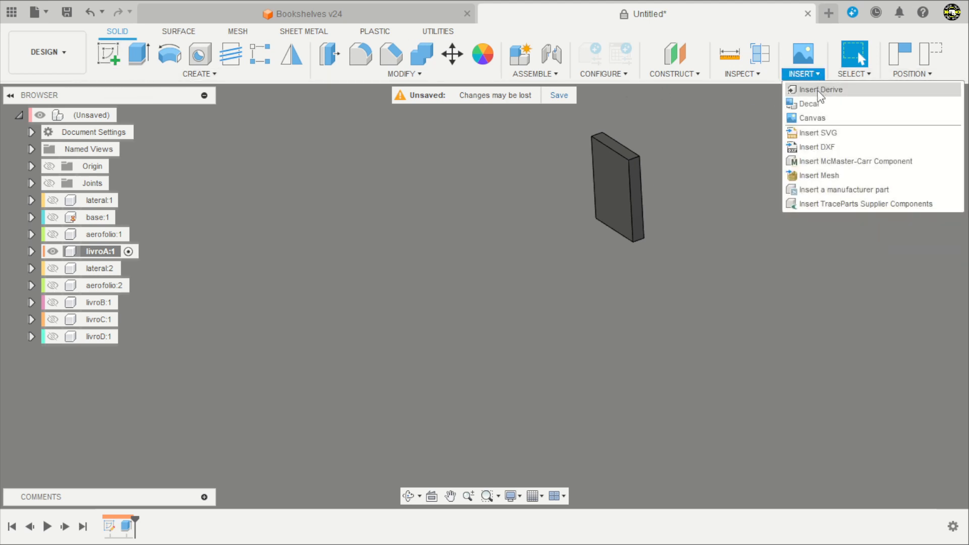
left_click(813, 101)
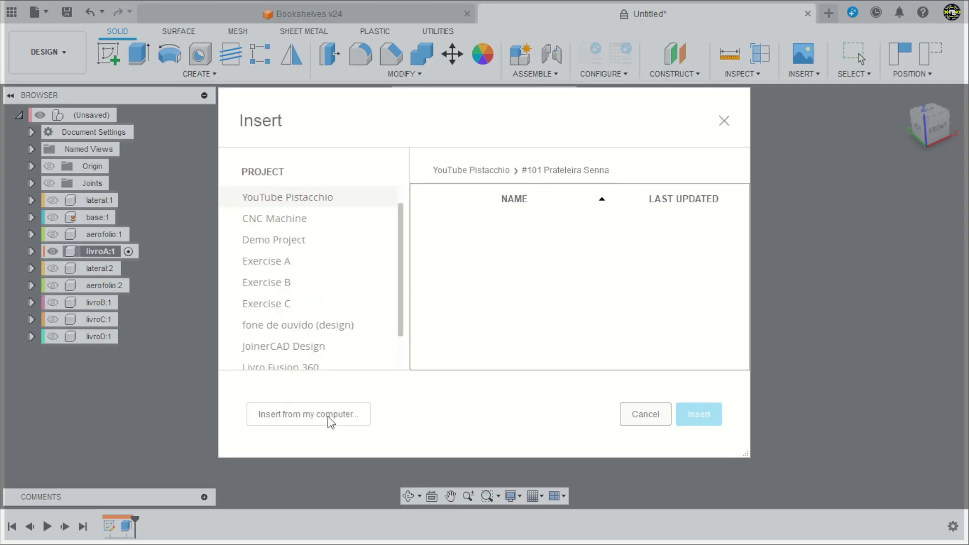
left_click(330, 421)
left_click(259, 230)
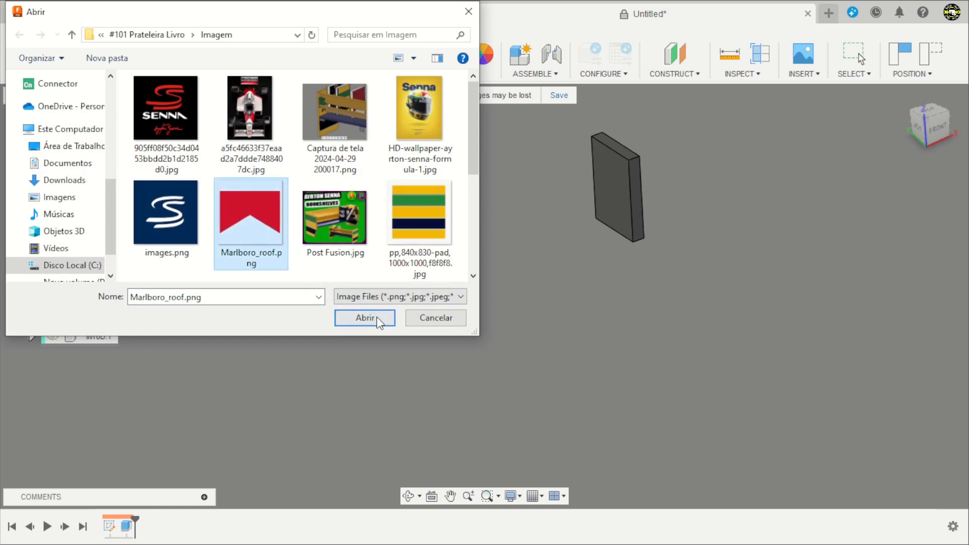
left_click(365, 317)
left_click(618, 167)
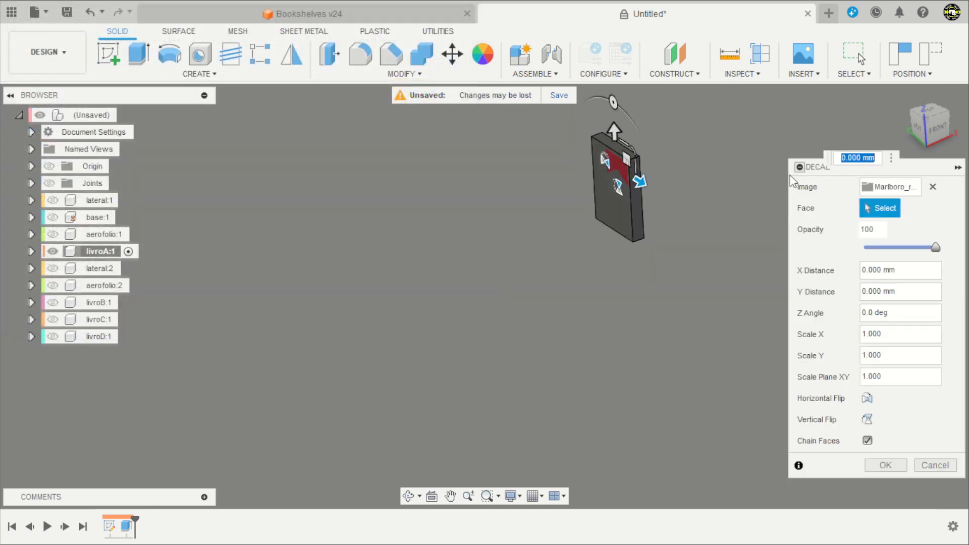
Scale the Marlboro decal to about 1.88 without Chain Faces and shift it about -24.3 mm in X and -17.4 mm in Y
left_click(916, 128)
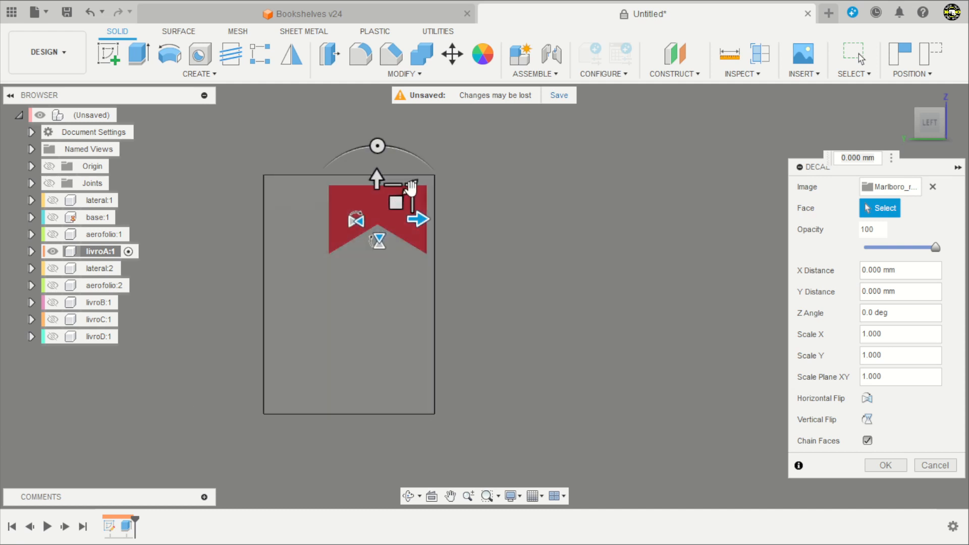
left_click_drag(395, 202, 449, 156)
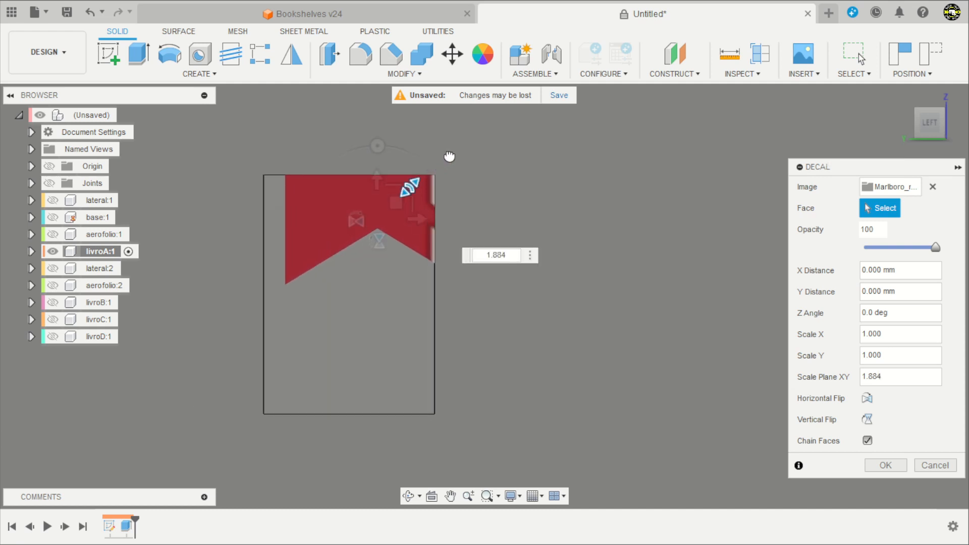
left_click(867, 441)
left_click_drag(395, 201, 368, 223)
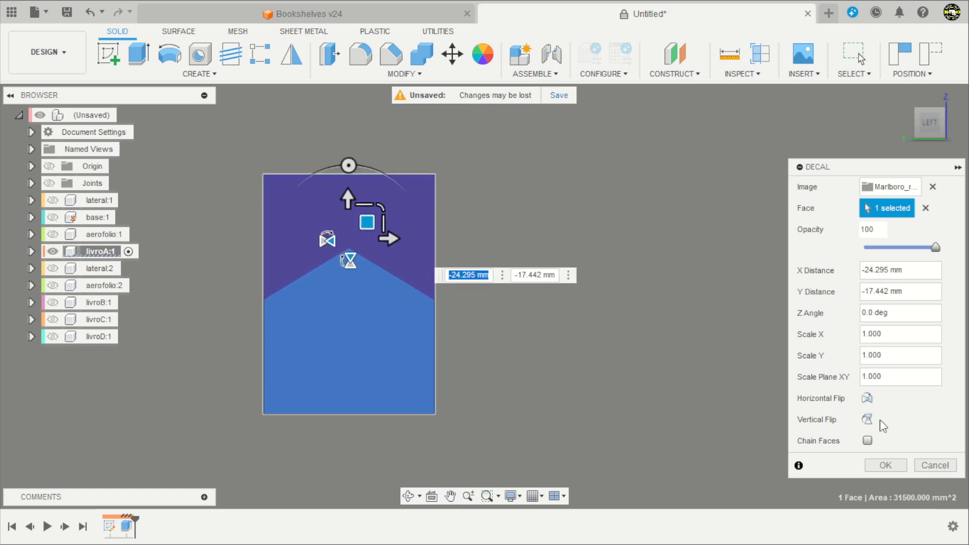
left_click(885, 464)
Activate the livroB component and hide livroA
middle_click_drag(700, 346, 628, 363, "shift")
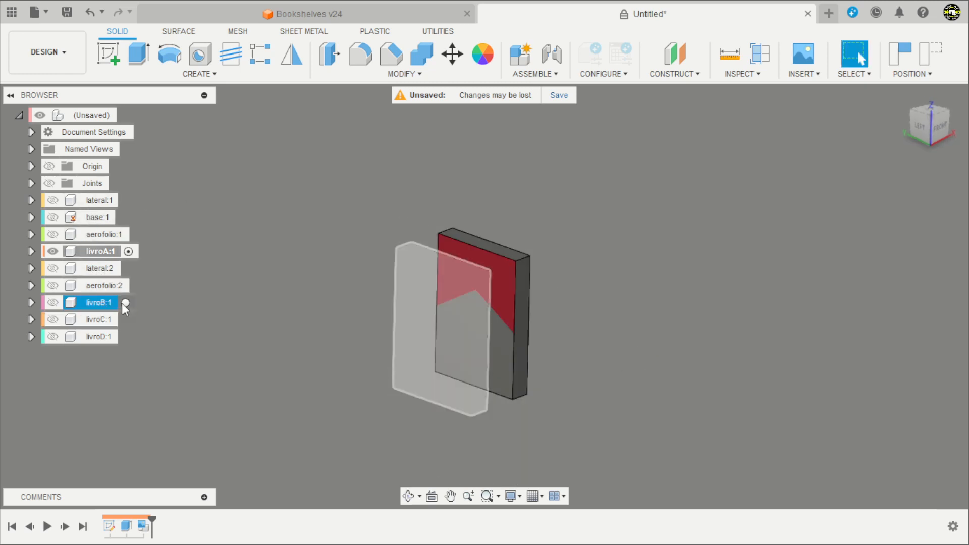
left_click(126, 302)
left_click(53, 251)
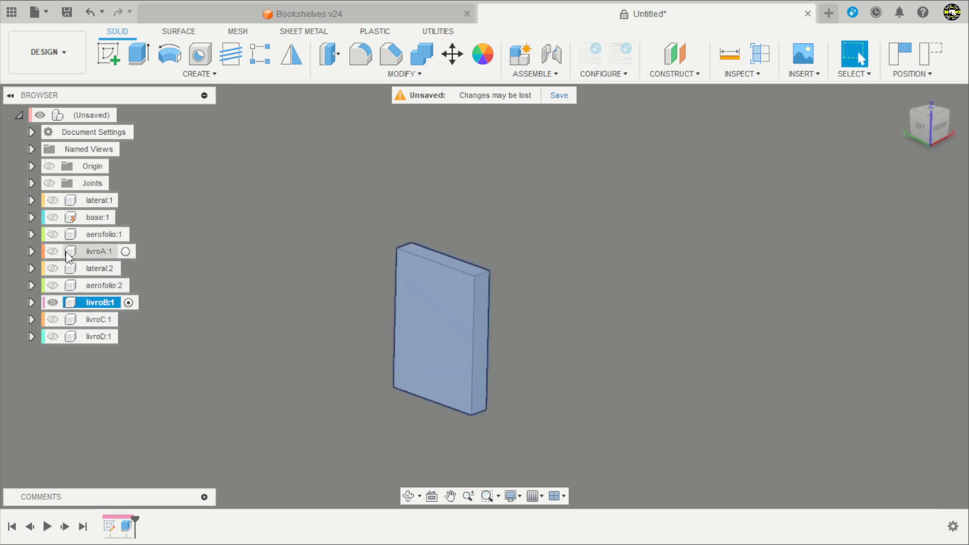
left_click(361, 381)
Insert HD-wallpaper-ayrton-senna-formula-1.jpg from the computer as a decal on the large side face of livroB
left_click(803, 74)
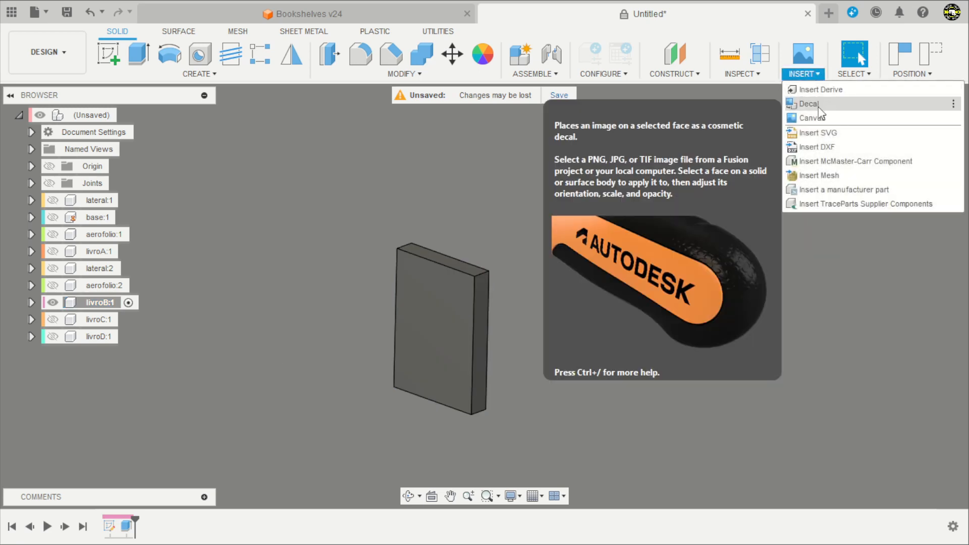
left_click(818, 106)
left_click(309, 414)
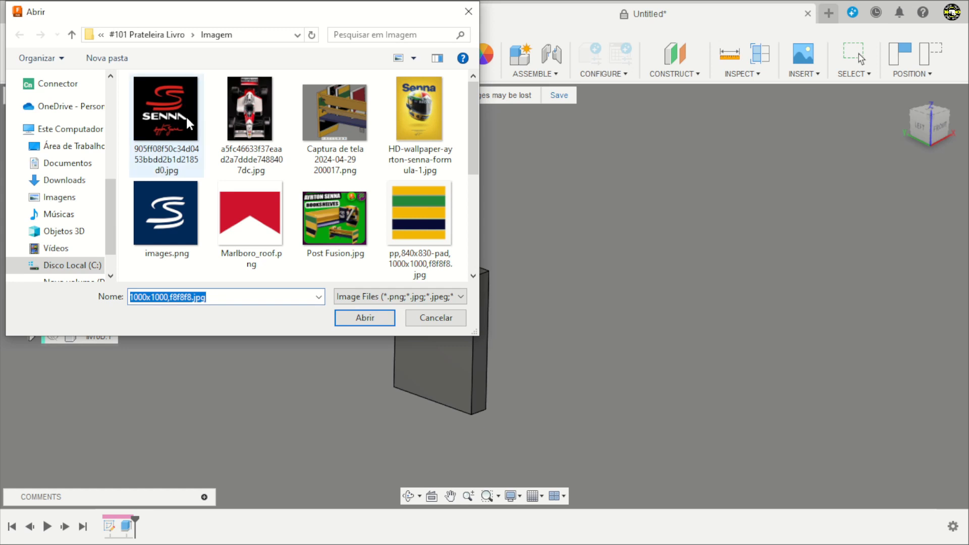
left_click(419, 121)
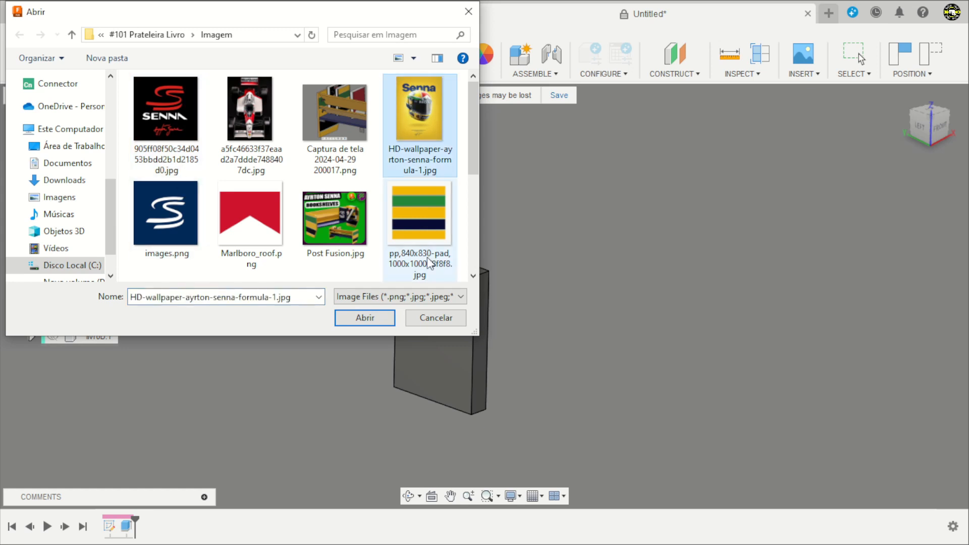
left_click(386, 321)
left_click(431, 319)
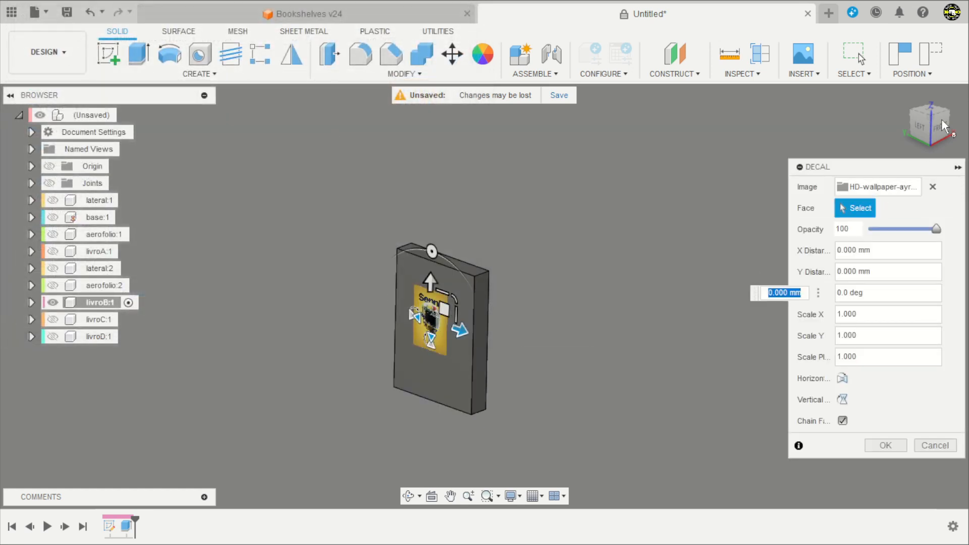
Turn off Chain Faces for the helmet poster decal and scale and move it to cover the whole side face of livroB
left_click(922, 129)
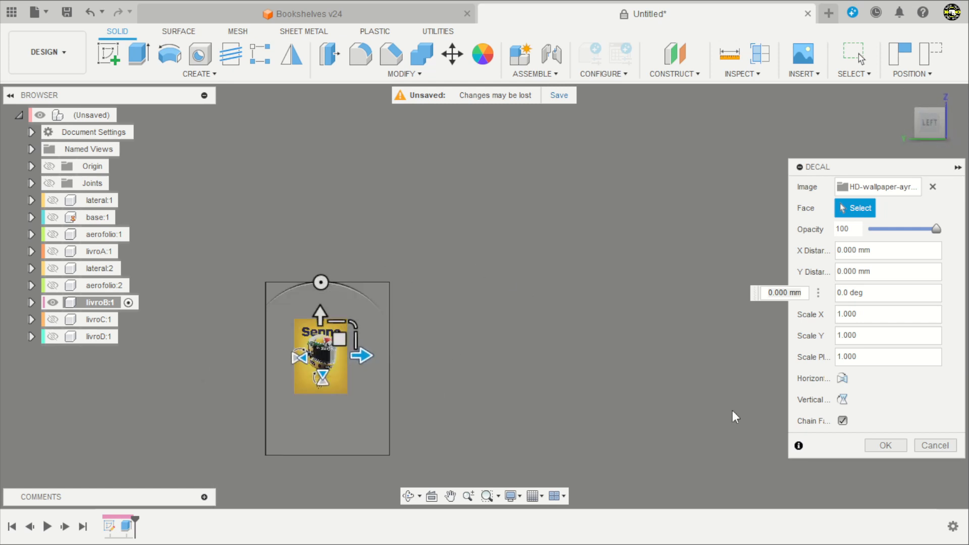
left_click(842, 420)
left_click(376, 434)
scroll(342, 317, "up", 2)
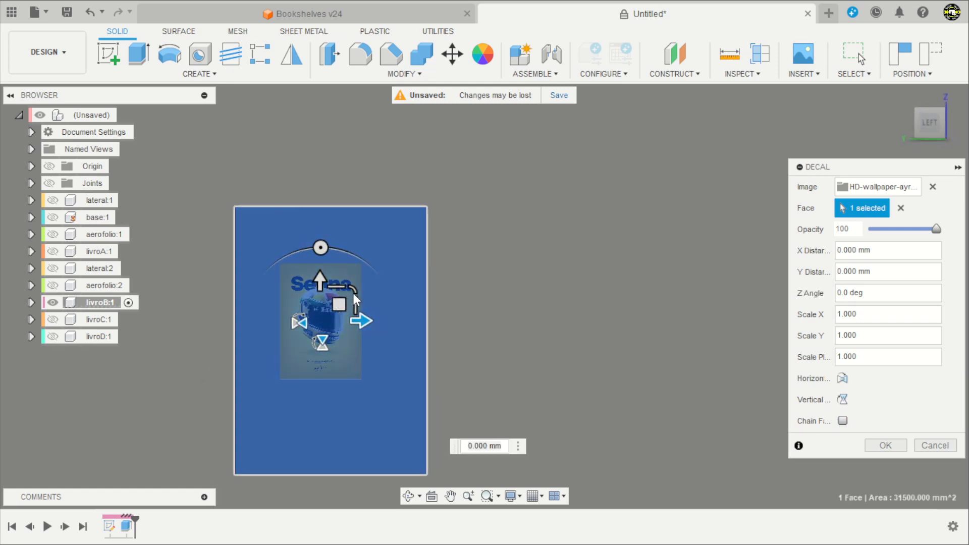
left_click_drag(354, 295, 439, 231)
left_click_drag(347, 316, 357, 336)
left_click(885, 445)
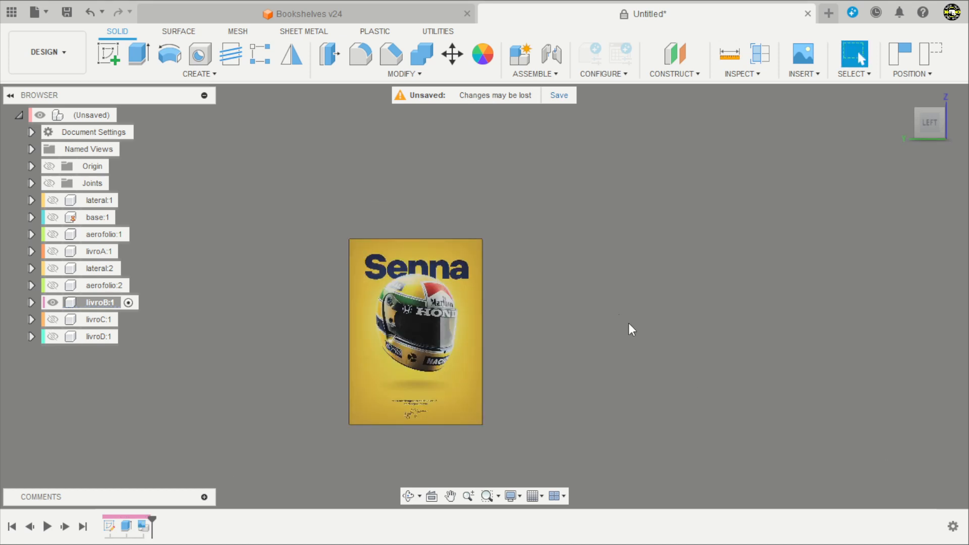
Activate the livroC component and hide livroB
middle_click_drag(629, 328, 593, 352, "shift")
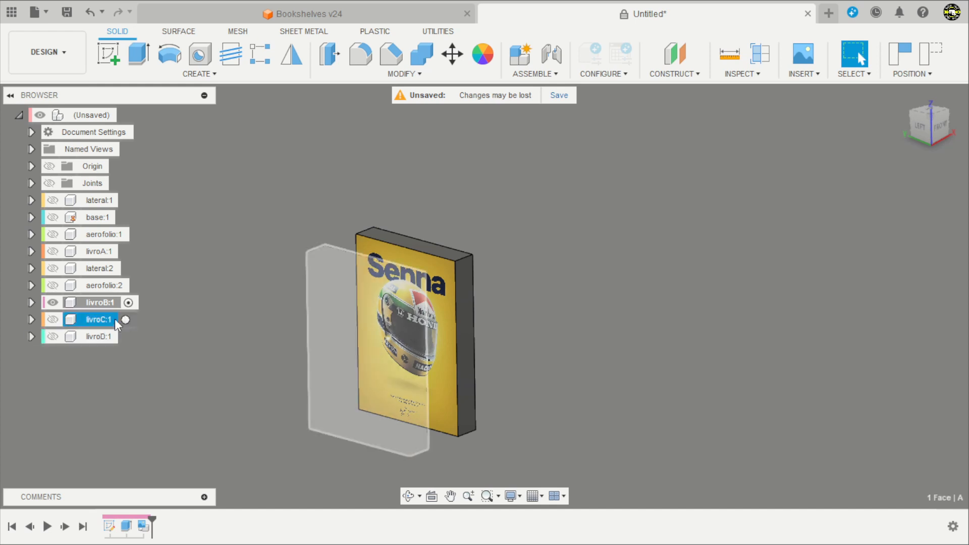
double_click(96, 319)
left_click(53, 304)
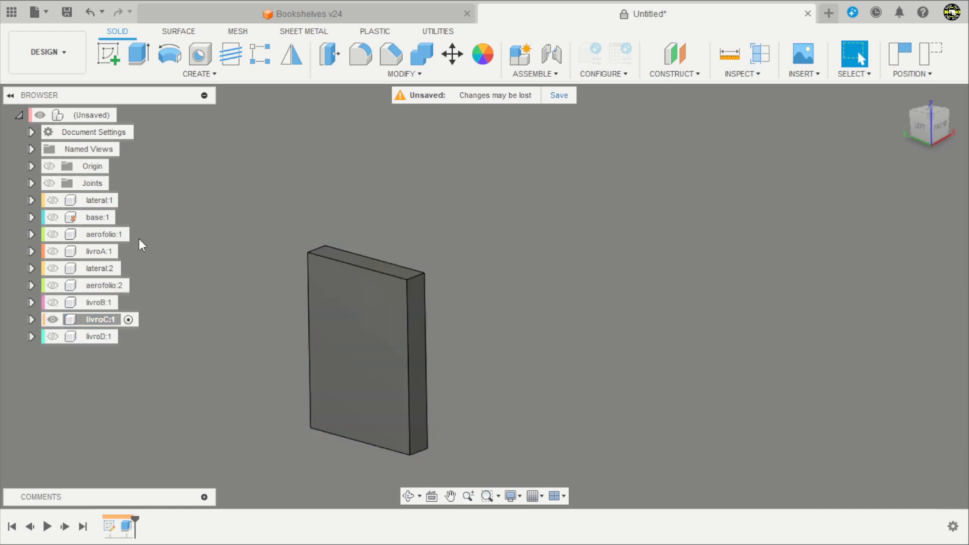
Insert the race car image a5fc46633f37eaad2a7ddde7488407dc.jpg from the computer as a decal on the large side face of livroC
left_click(803, 71)
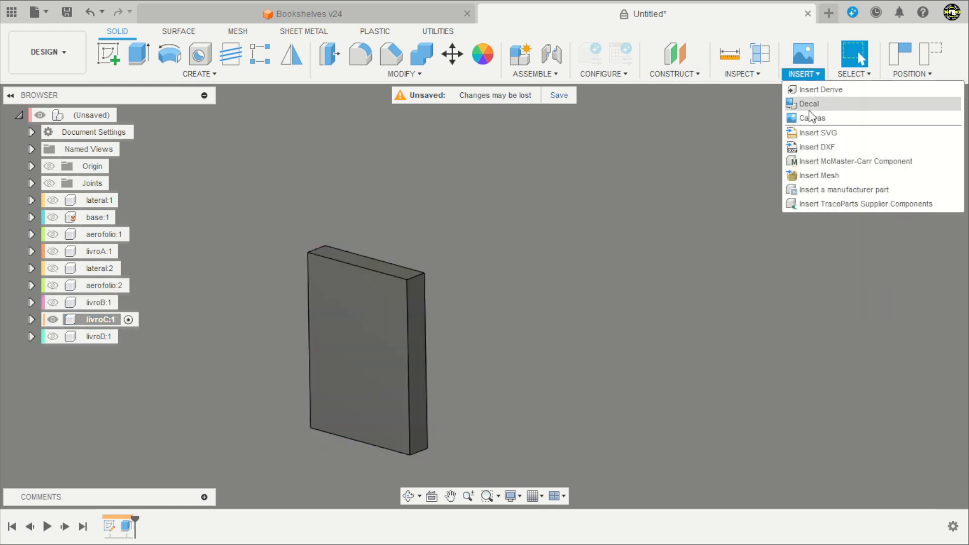
left_click(813, 102)
left_click(337, 417)
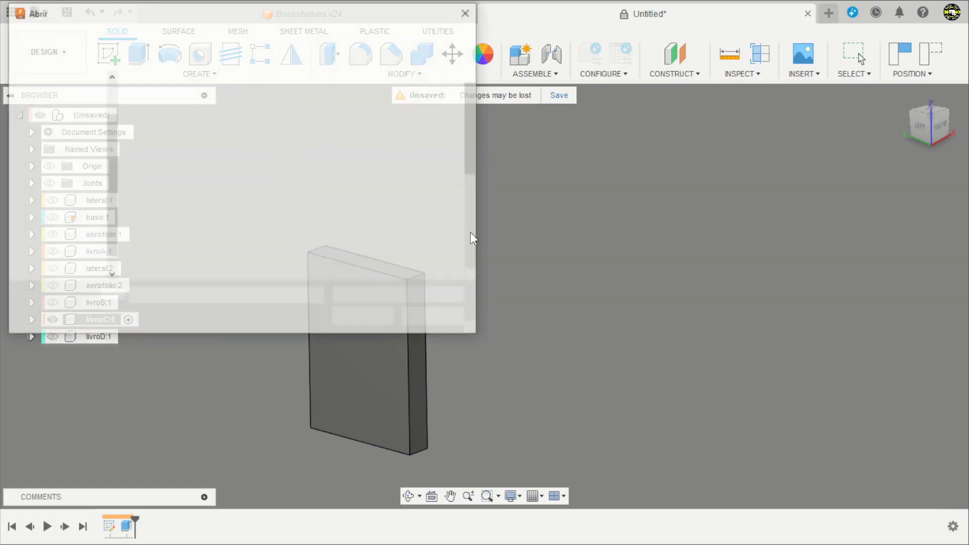
left_click(262, 114)
left_click(385, 317)
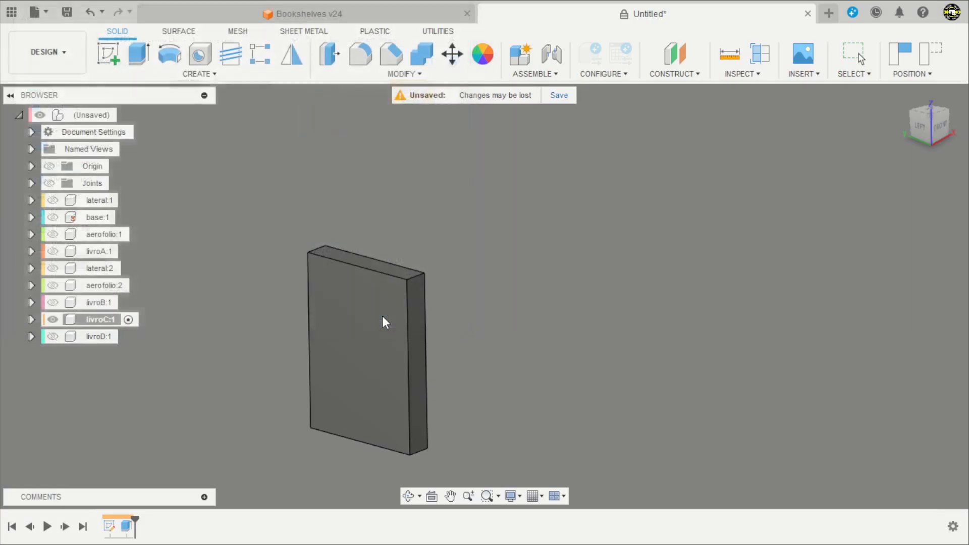
left_click(368, 345)
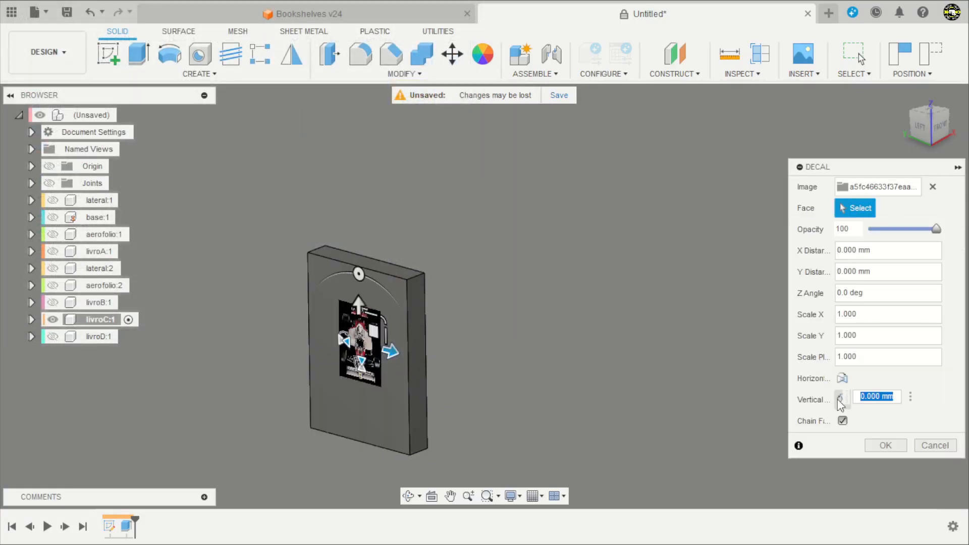
Scale the race car decal to about 2.41 without Chain Faces and shift it about -0.4 mm in X and -13.4 mm in Y
left_click(841, 421)
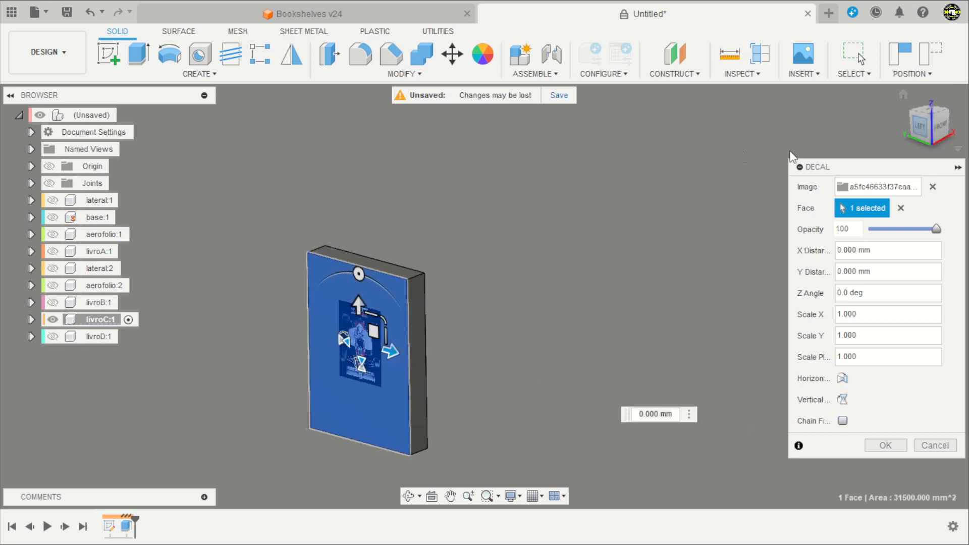
left_click(919, 126)
scroll(471, 298, "down", 3)
scroll(330, 386, "up", 9)
scroll(475, 270, "up", 1)
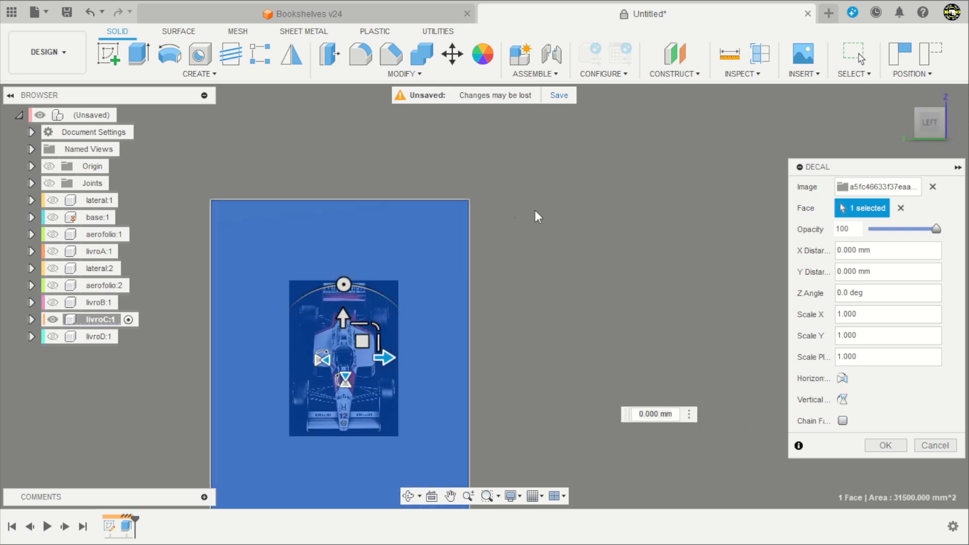
scroll(538, 217, "down", 3)
scroll(437, 305, "up", 4)
left_click_drag(431, 279, 508, 223)
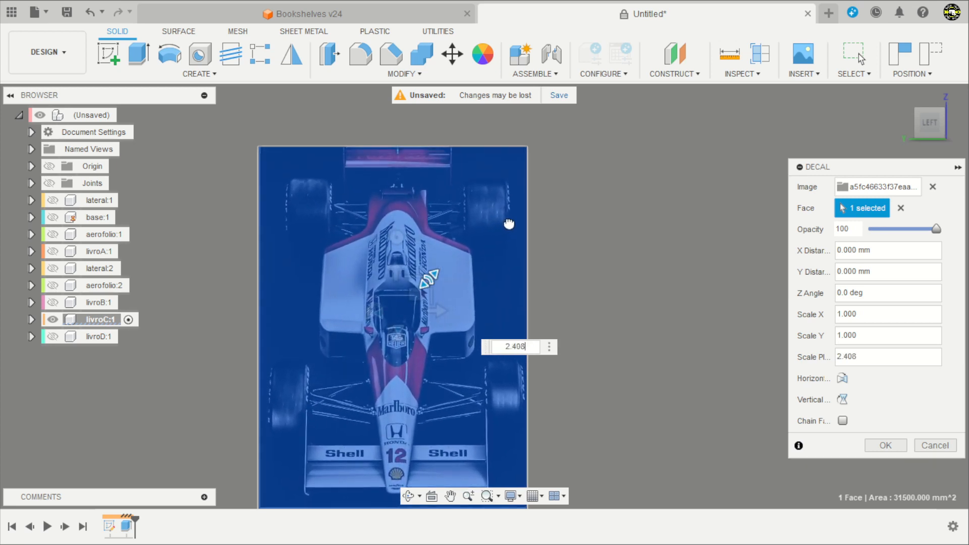
scroll(491, 238, "down", 2)
scroll(429, 319, "up", 1)
left_click_drag(429, 281, 427, 304)
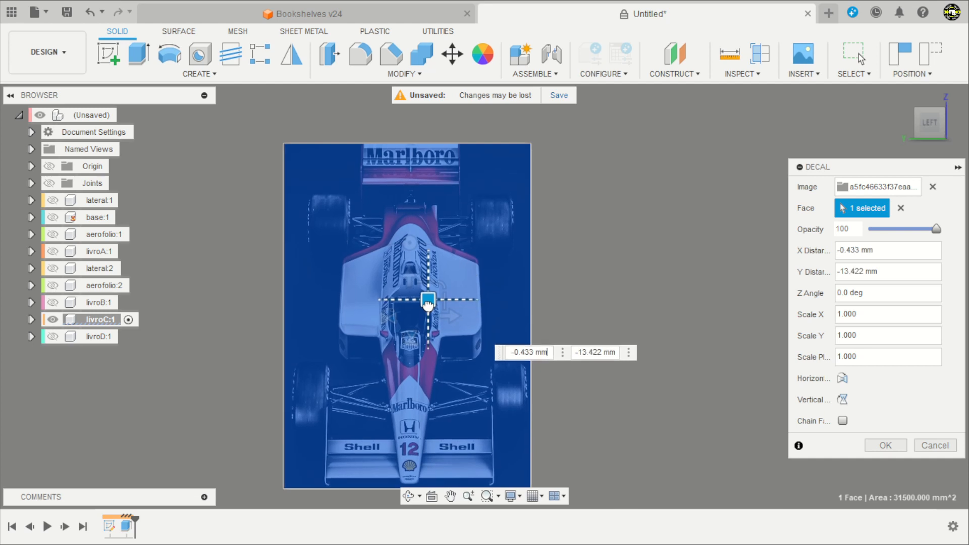
left_click(885, 445)
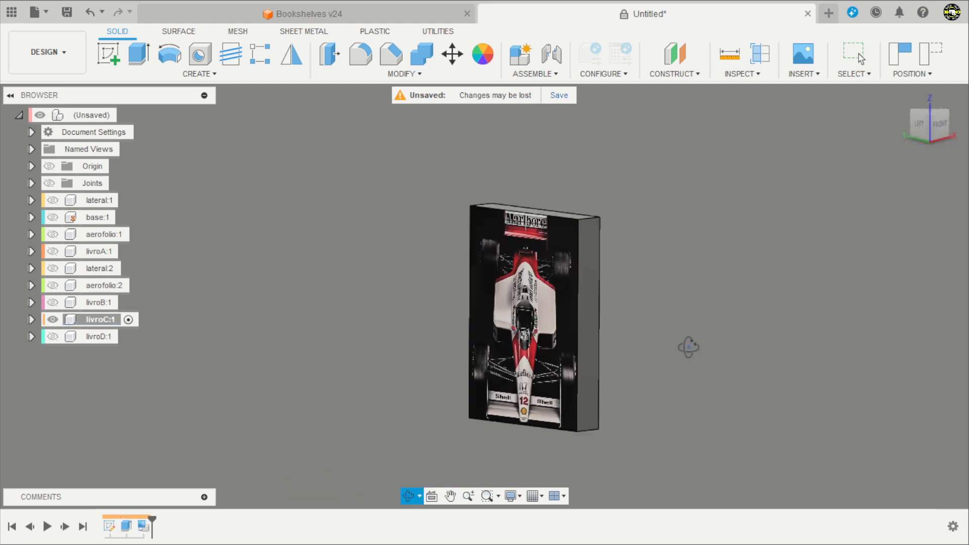
Activate the livroD component and hide livroC
left_click(128, 336)
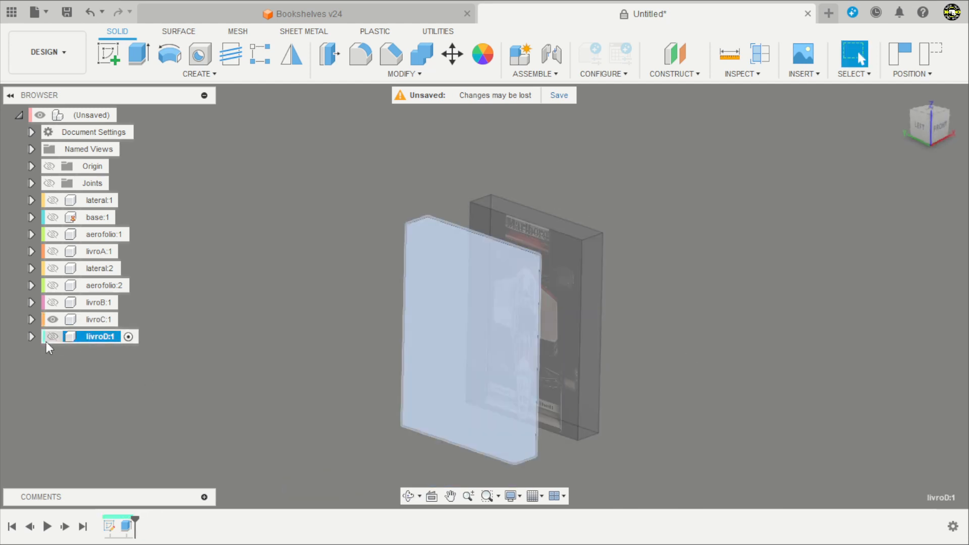
left_click(53, 319)
left_click(218, 247)
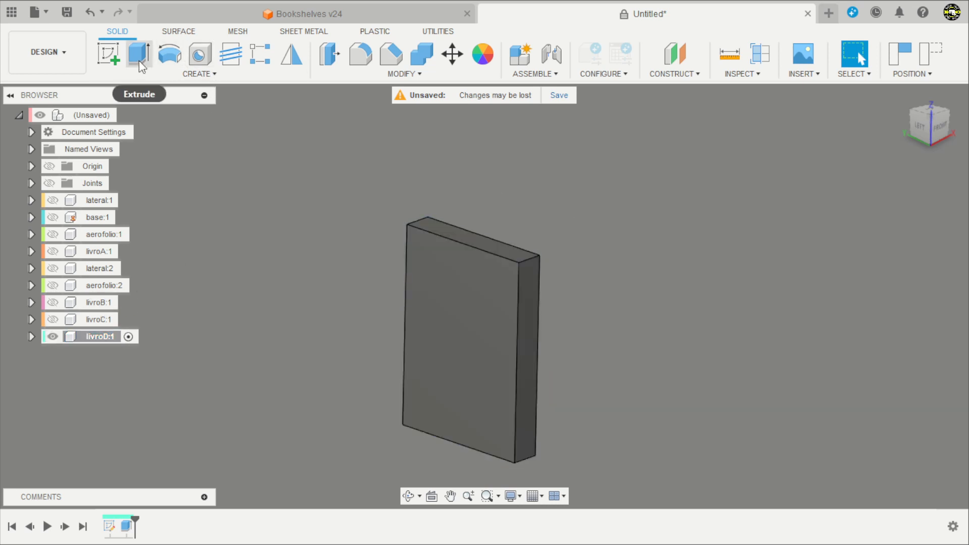
Insert the logo image images.png from the computer as a decal on the large side face of livroD
left_click(815, 80)
left_click(793, 92)
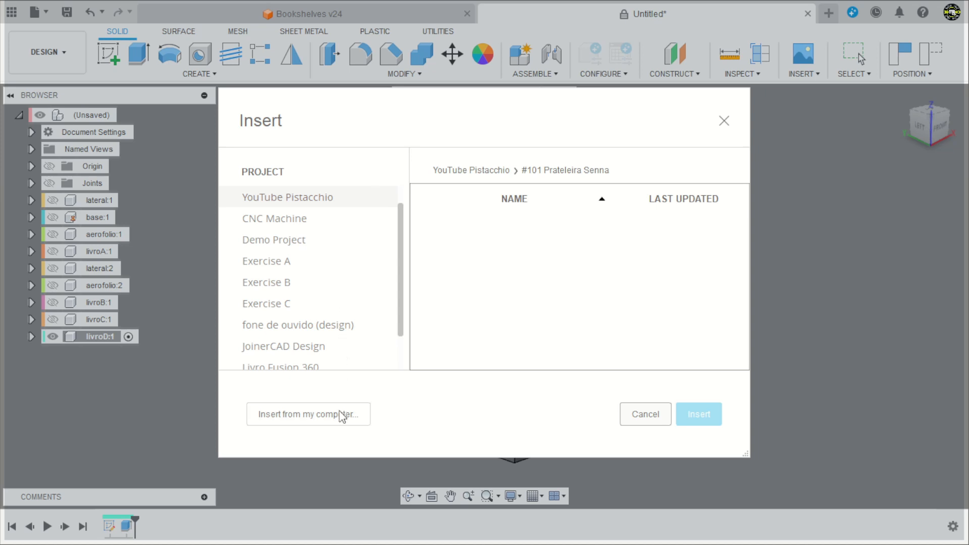
left_click(342, 416)
left_click(175, 212)
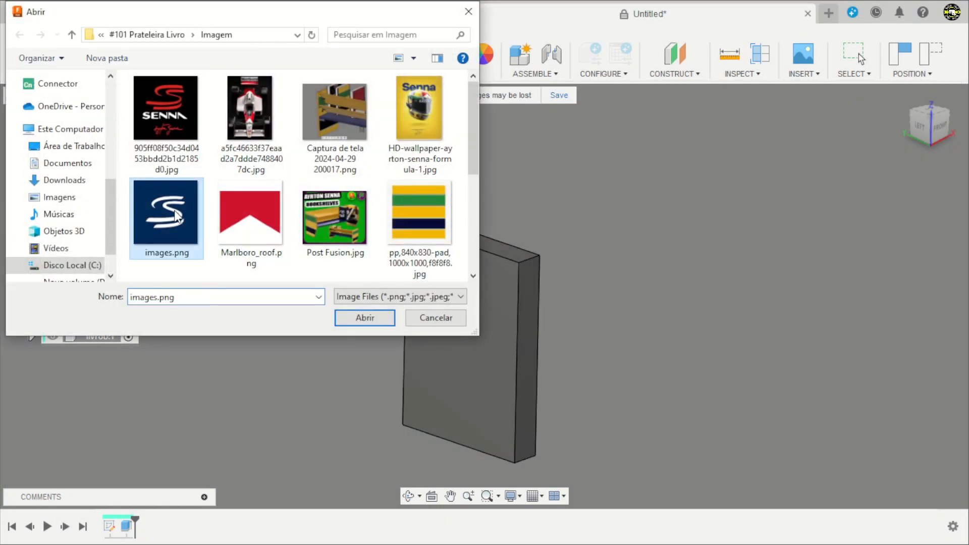
left_click(374, 317)
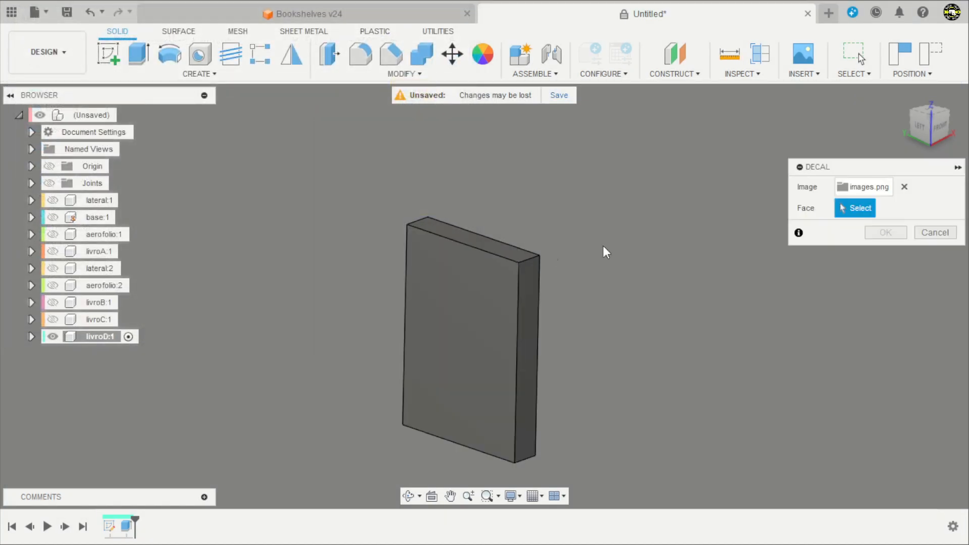
left_click(492, 317)
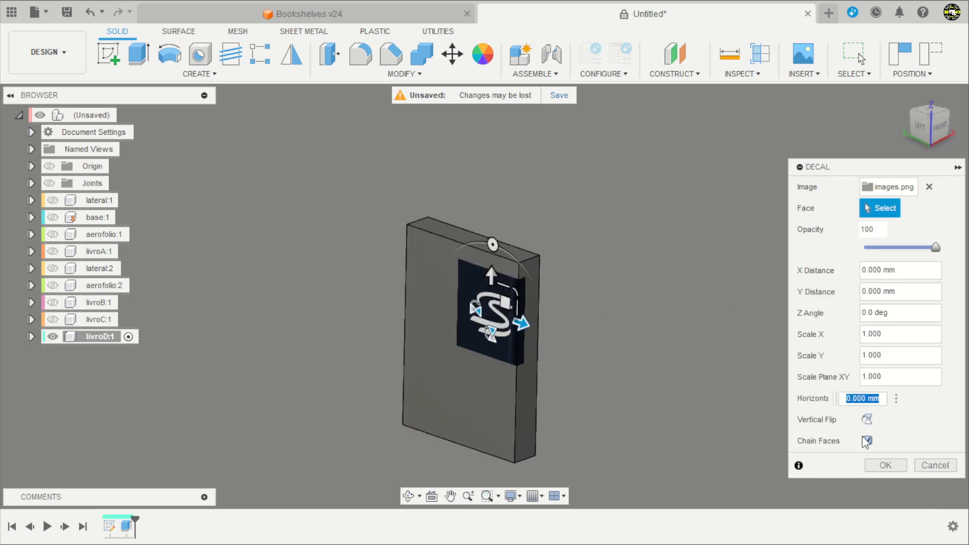
Enlarge and center the S logo decal to cover livroD's whole side face, with Chain Faces turned off
left_click(917, 130)
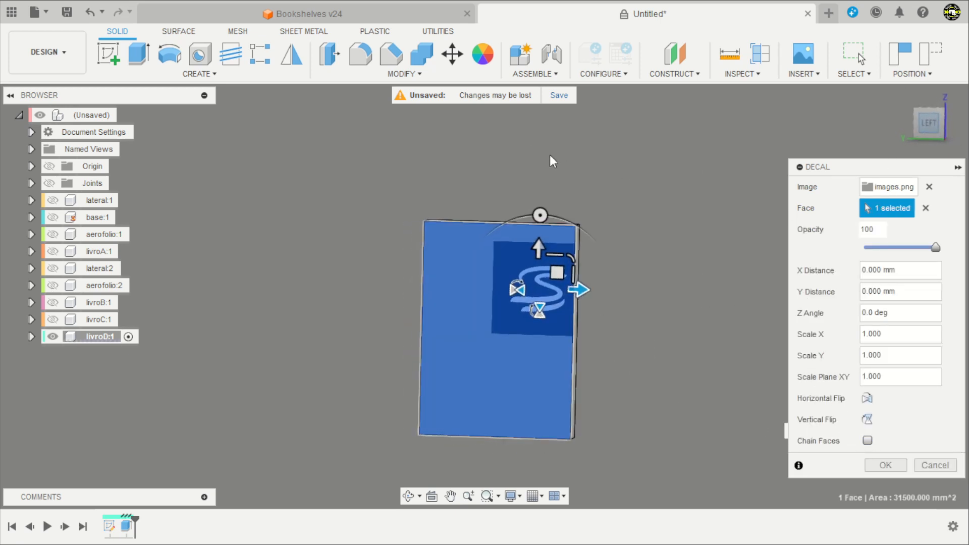
left_click_drag(550, 226, 609, 190)
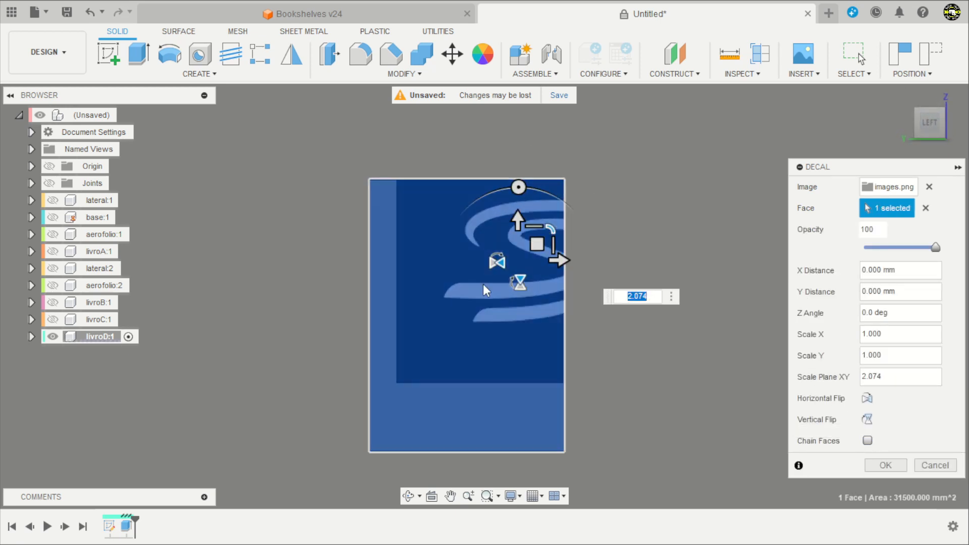
left_click_drag(540, 242, 479, 316)
left_click(496, 338)
left_click(878, 464)
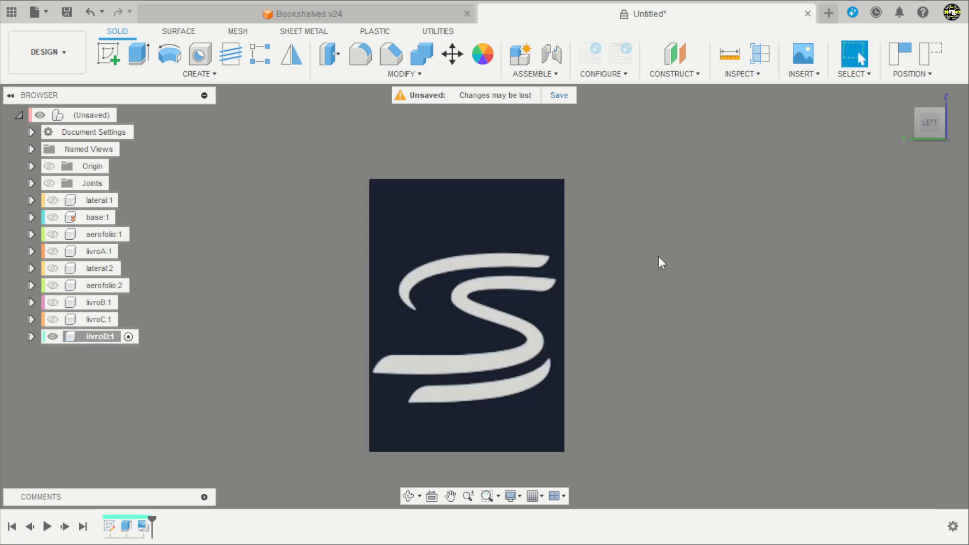
Reactivate the top-level assembly and show all its components
scroll(657, 256, "down", 2)
middle_click_drag(656, 273, 602, 320, "shift")
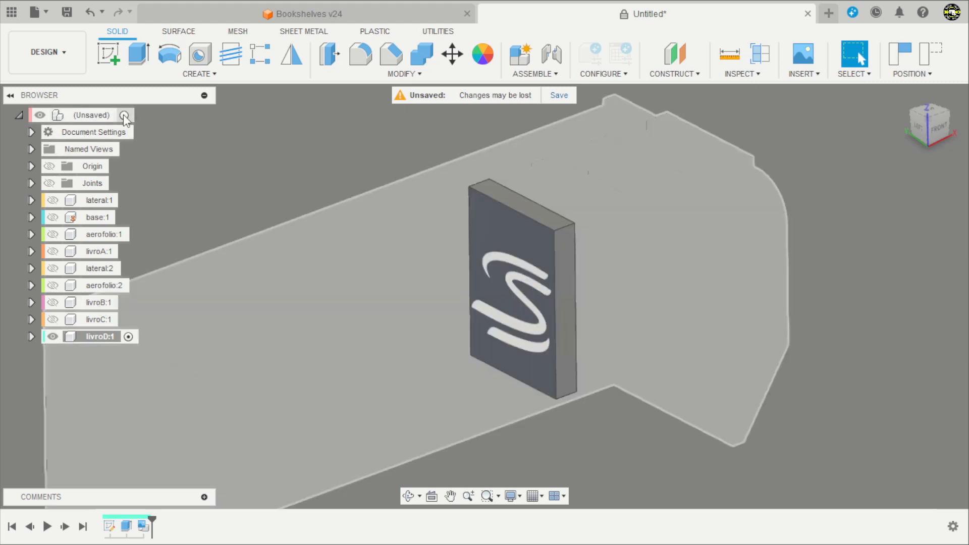
left_click(126, 114)
right_click(94, 114)
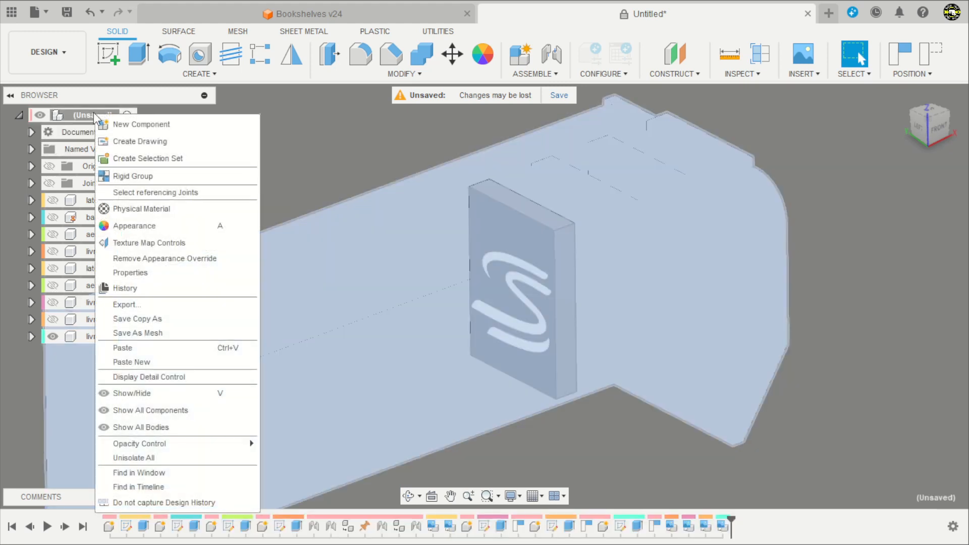
left_click(151, 410)
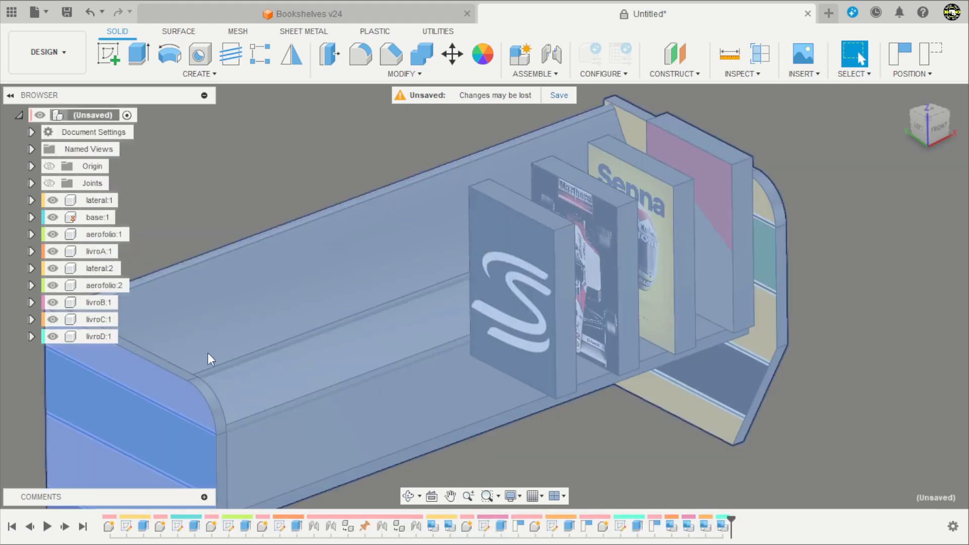
Apply the Paint - Enamel Glossy (Blue) appearance to the shelf's base
left_click(318, 156)
scroll(393, 211, "down", 5)
middle_click_drag(618, 411, 553, 369, "shift")
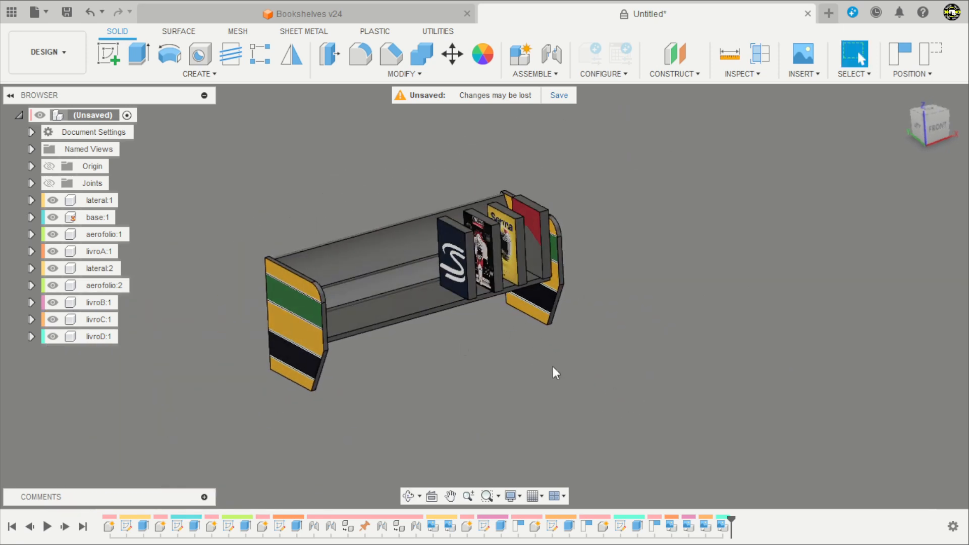
scroll(412, 344, "up", 3)
middle_click_drag(419, 357, 428, 371, "shift")
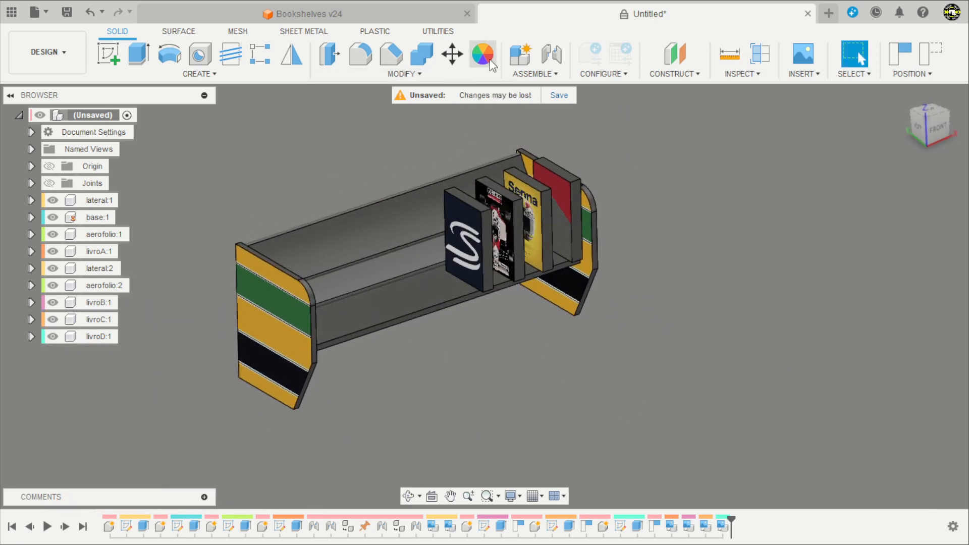
scroll(725, 371, "down", 5)
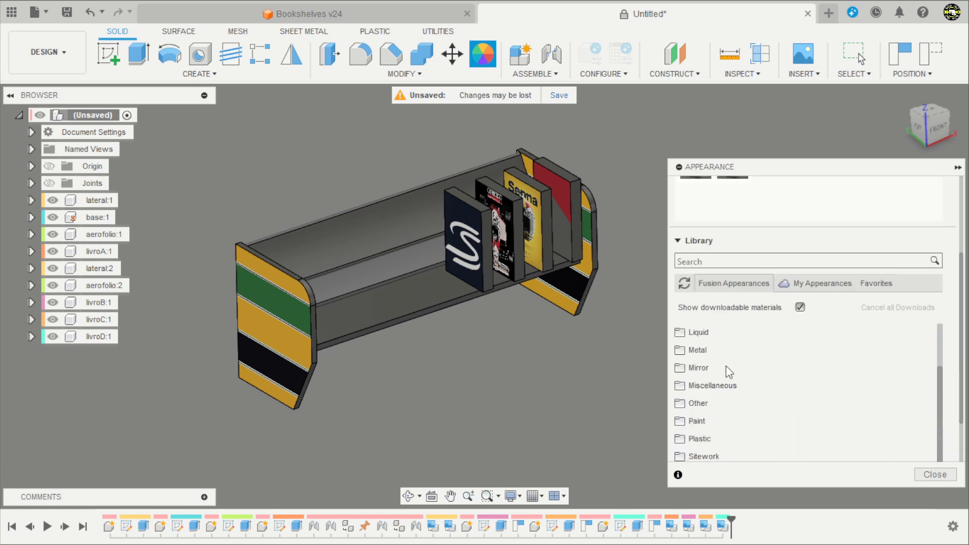
left_click(682, 359)
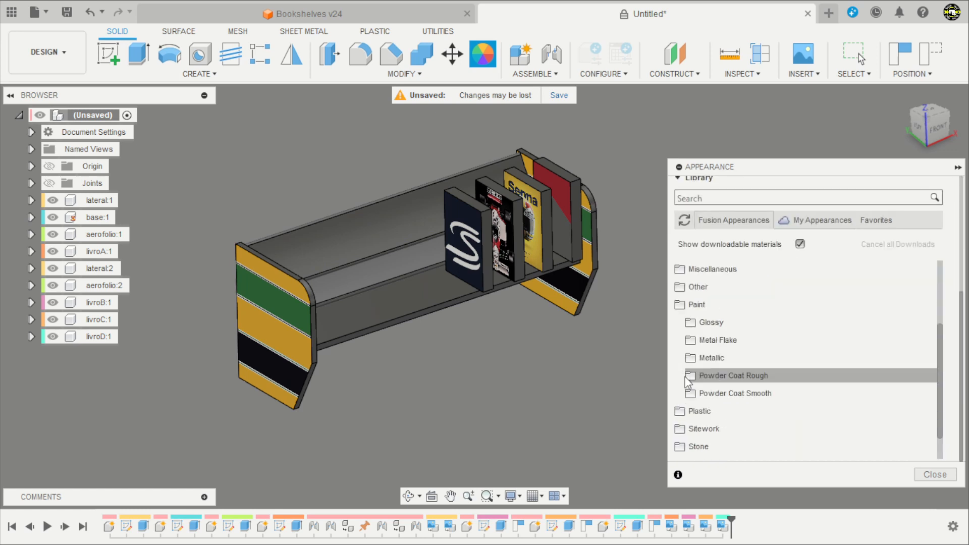
left_click(696, 319)
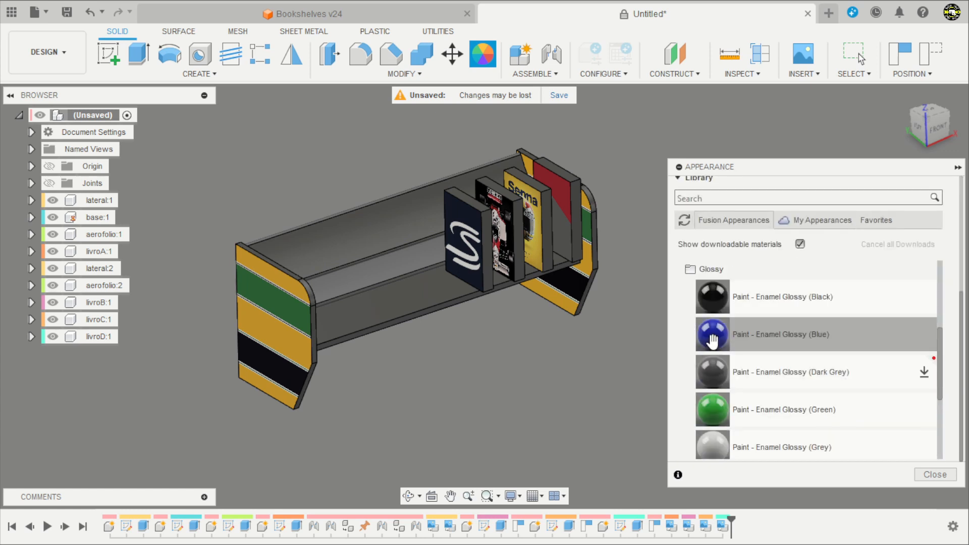
left_click_drag(711, 334, 373, 342)
scroll(373, 343, "up", 1)
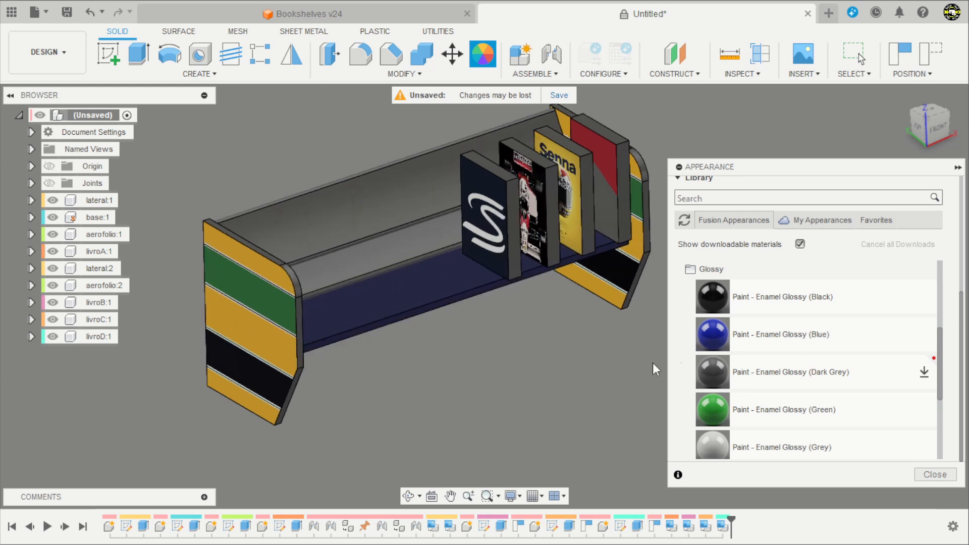
Apply the Paint - Enamel Glossy (Yellow) appearance to the aerofoil boards and both side panels
scroll(709, 406, "down", 5)
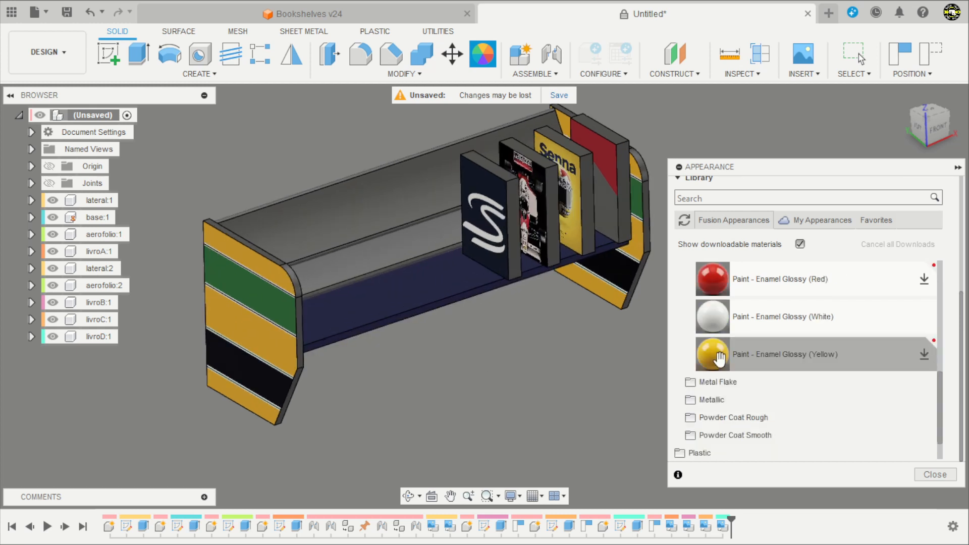
left_click_drag(716, 359, 371, 263)
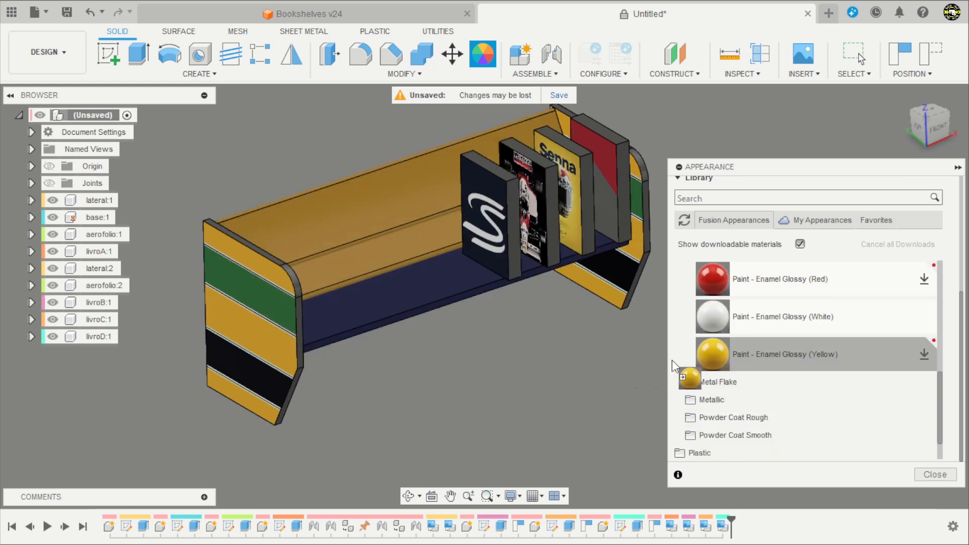
left_click_drag(671, 359, 290, 326)
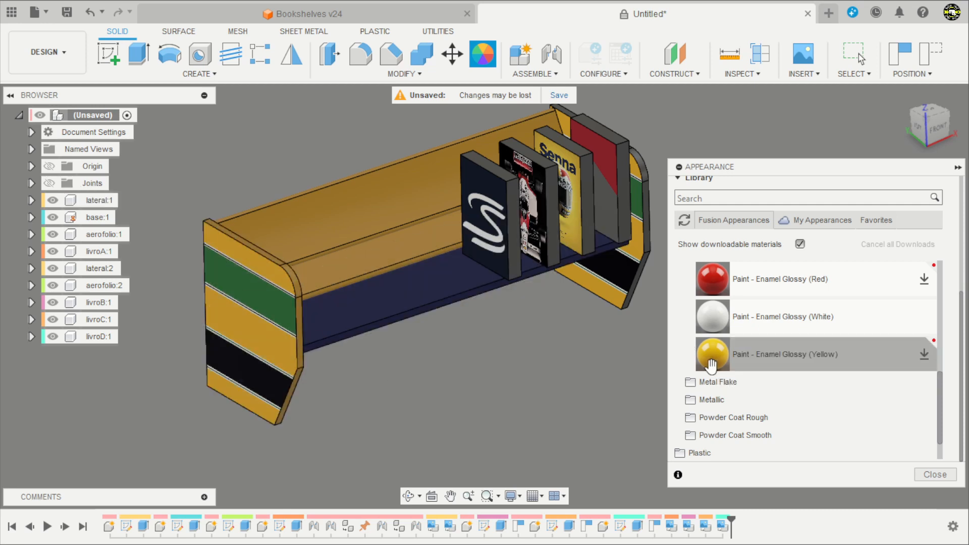
left_click_drag(703, 360, 632, 299)
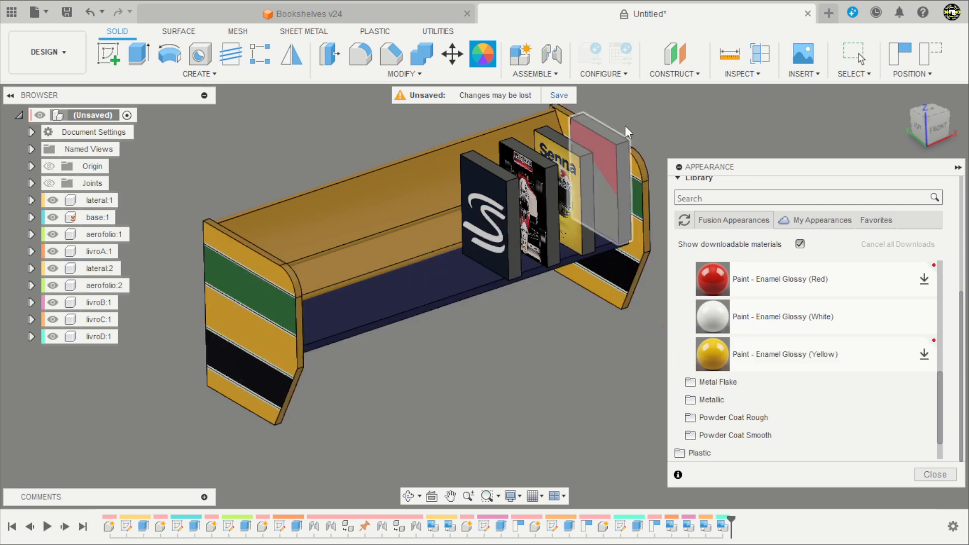
Apply the Paint - Enamel Glossy (White) appearance to all four books and close the appearance settings
scroll(631, 121, "up", 2)
scroll(640, 116, "up", 1)
left_click_drag(711, 320, 608, 258)
left_click_drag(711, 316, 559, 275)
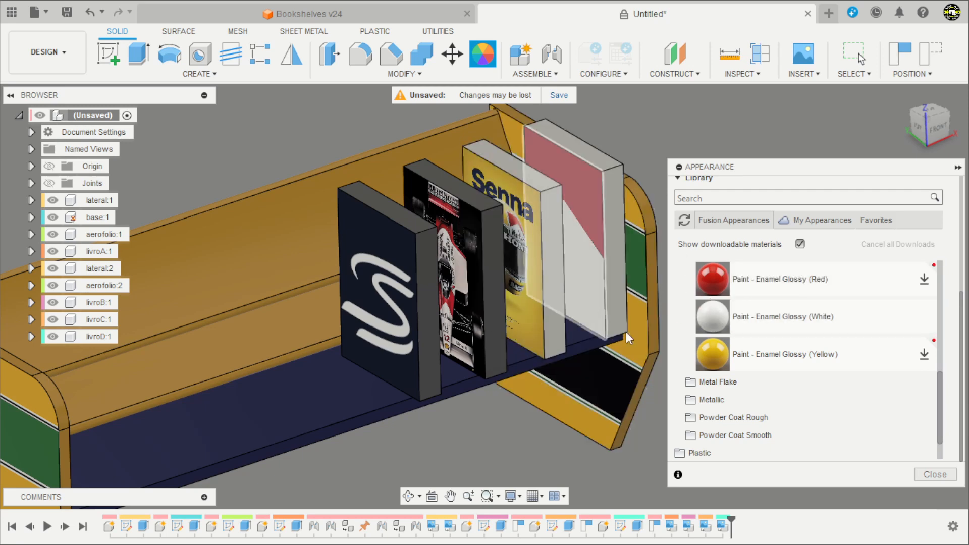
left_click_drag(711, 316, 480, 311)
scroll(480, 311, "down", 5)
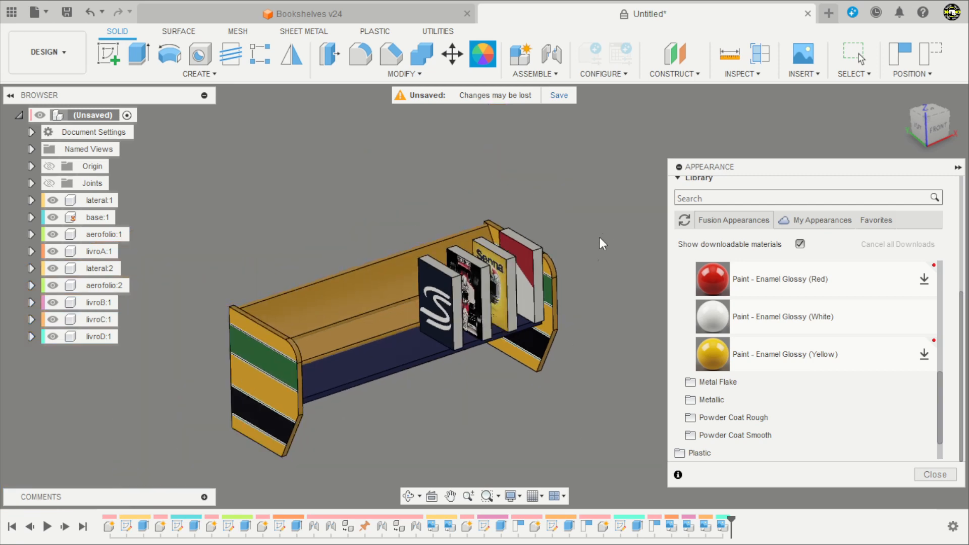
left_click(932, 475)
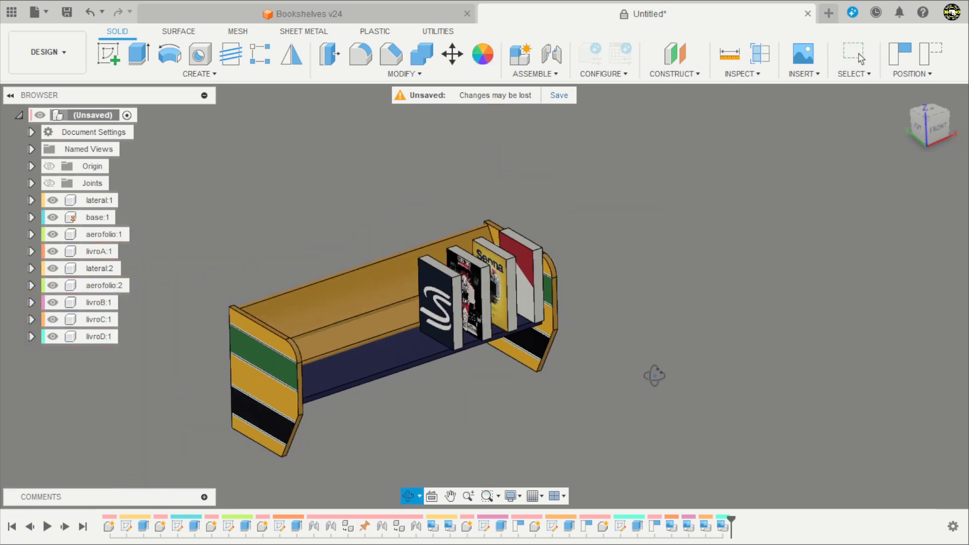
mouse_move(653, 372)
middle_mouse_down("shift")
mouse_move(668, 333)
mouse_move(785, 350)
mouse_move(664, 339)
mouse_move(651, 343)
mouse_move(645, 363)
mouse_move(656, 364)
middle_mouse_up("shift")
scroll(454, 414, "up", 3)
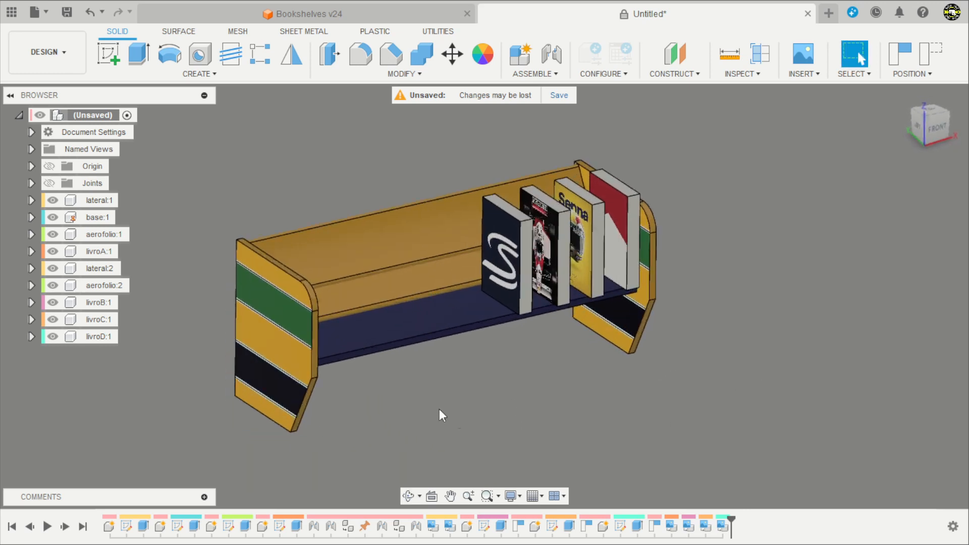
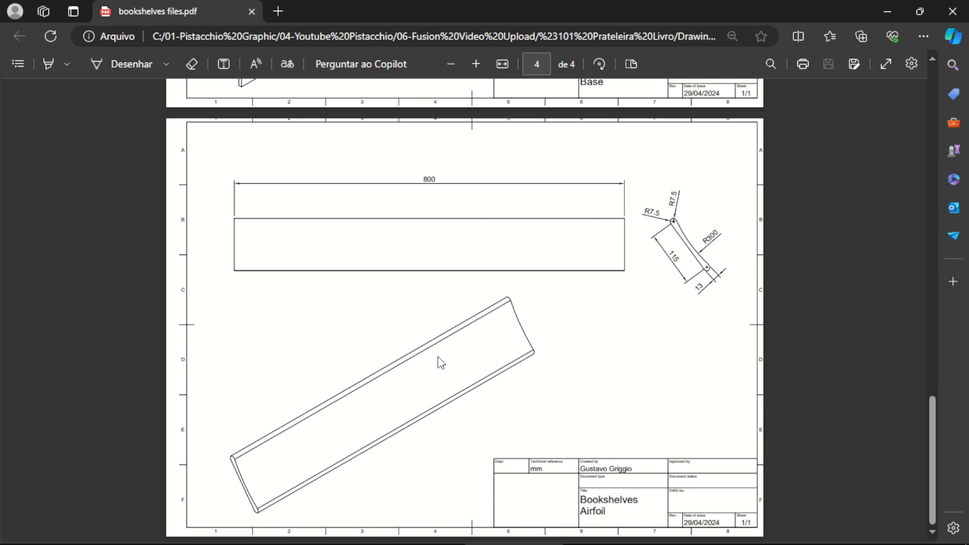
Review the bookshelf drawings PDF, then insert McMaster-Carr corner bracket 17715A43 into the assembly as a 3-D STEP model
scroll(441, 362, "up", 20)
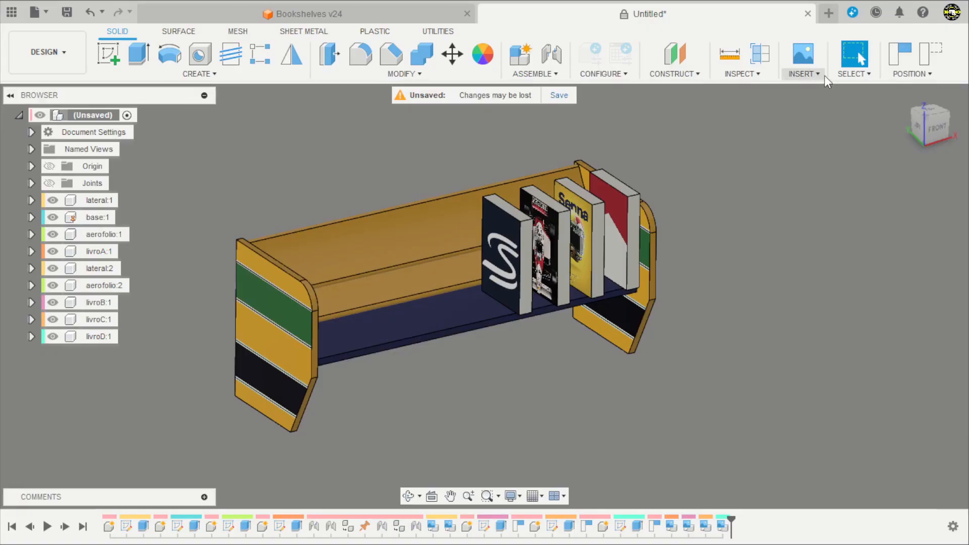
left_click(824, 75)
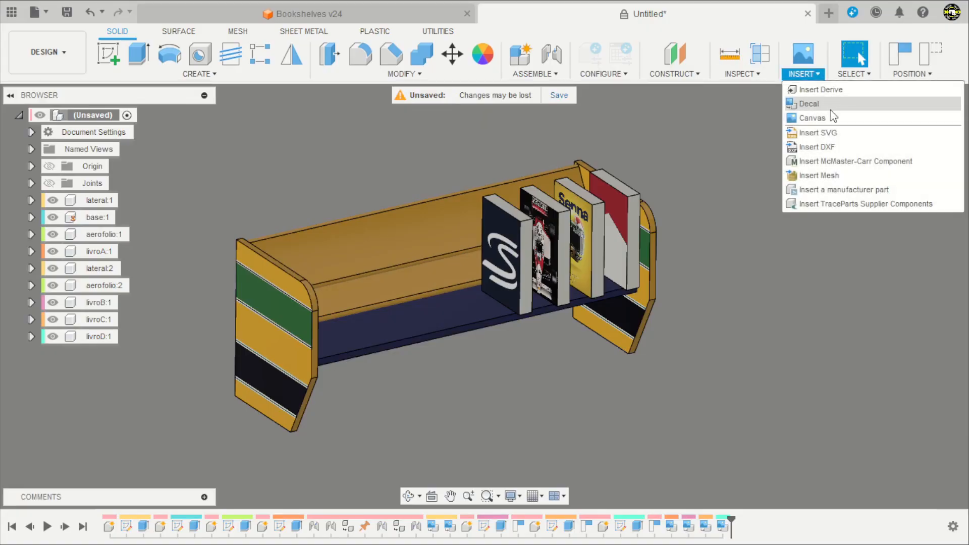
left_click(830, 161)
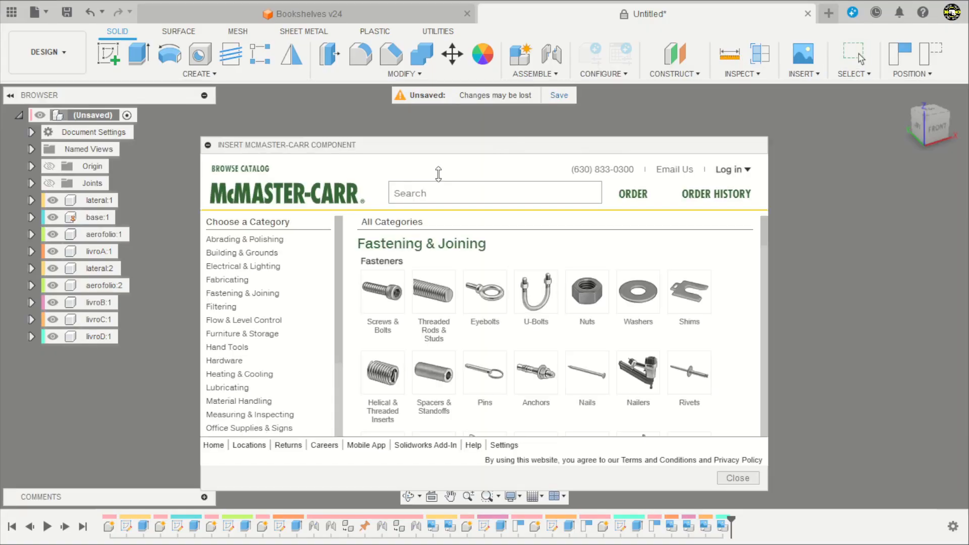
left_click(488, 191)
type("17715A43")
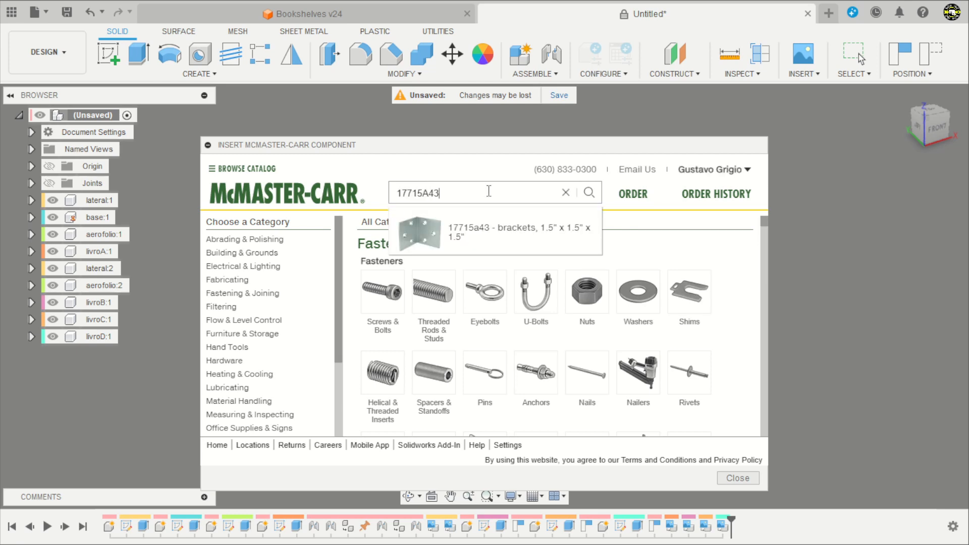
key("Return")
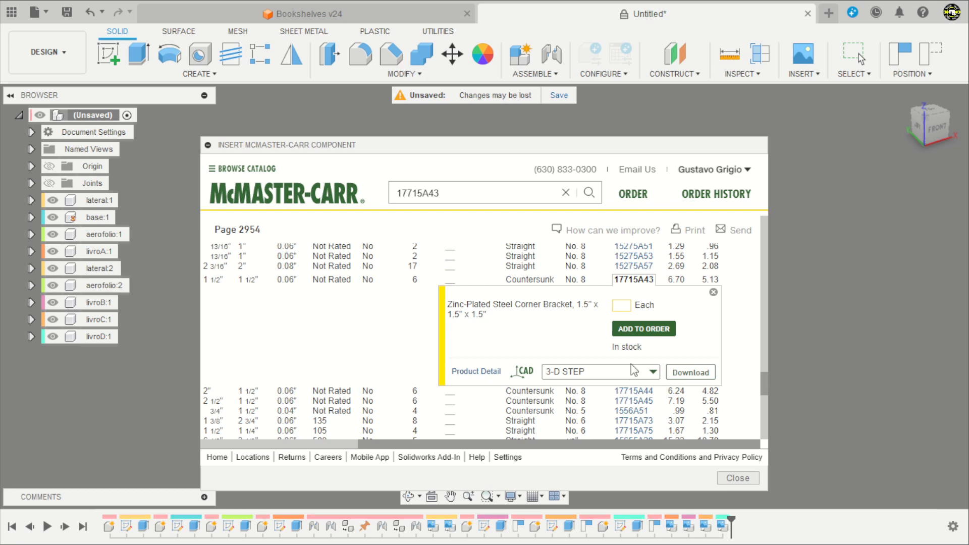
left_click(676, 376)
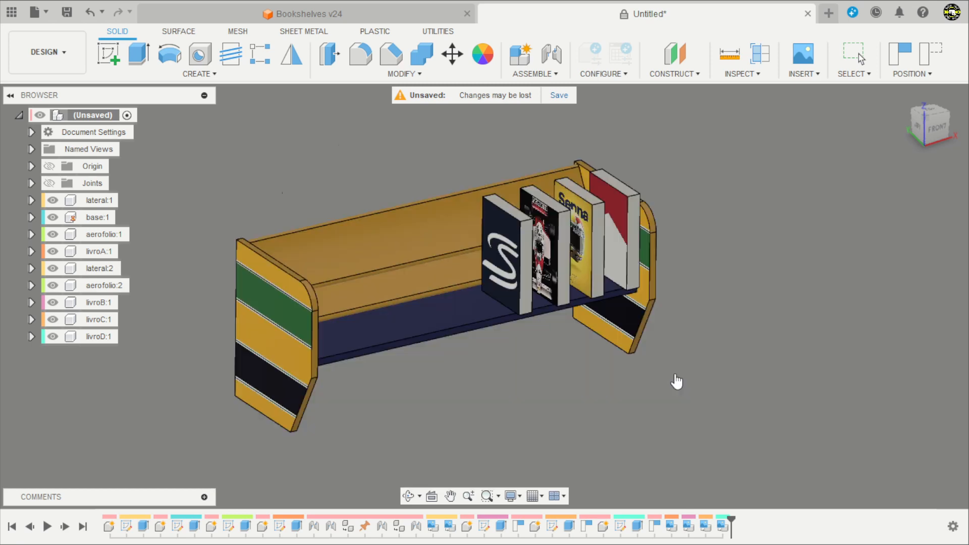
left_click(897, 469)
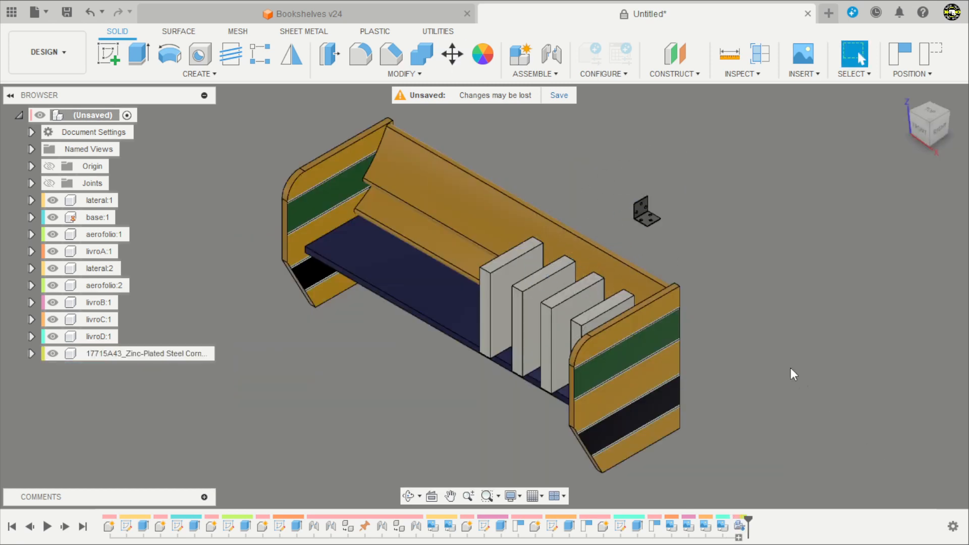
Joint the corner bracket to the middle of the rear edge on the base's underside, with the angle set to -180 deg
middle_click_drag(792, 370, 815, 232, "shift")
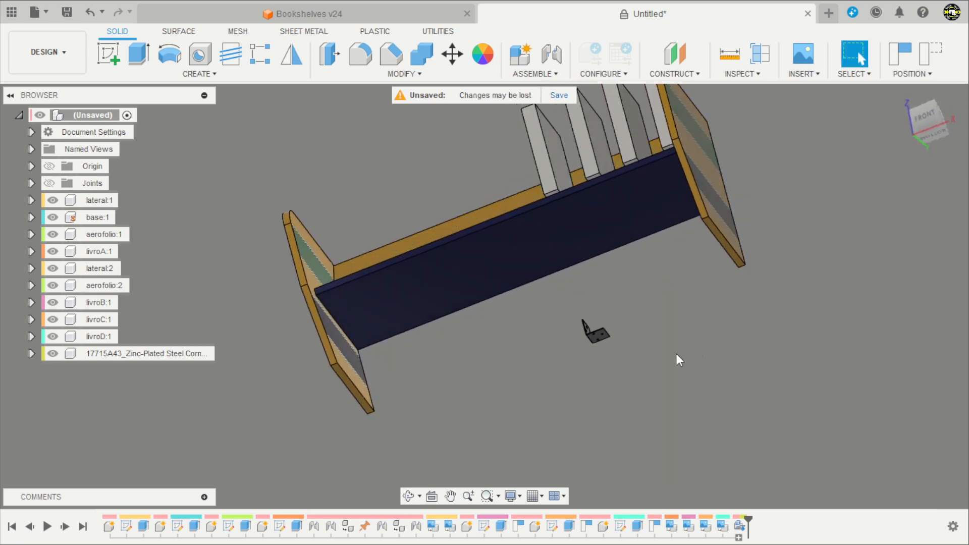
scroll(577, 338, "up", 10)
key("j")
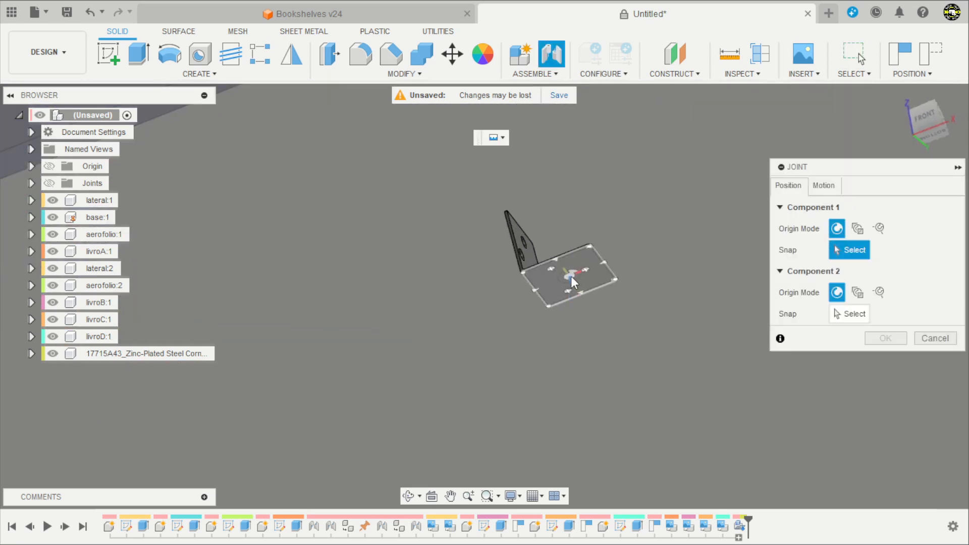
left_click(551, 286)
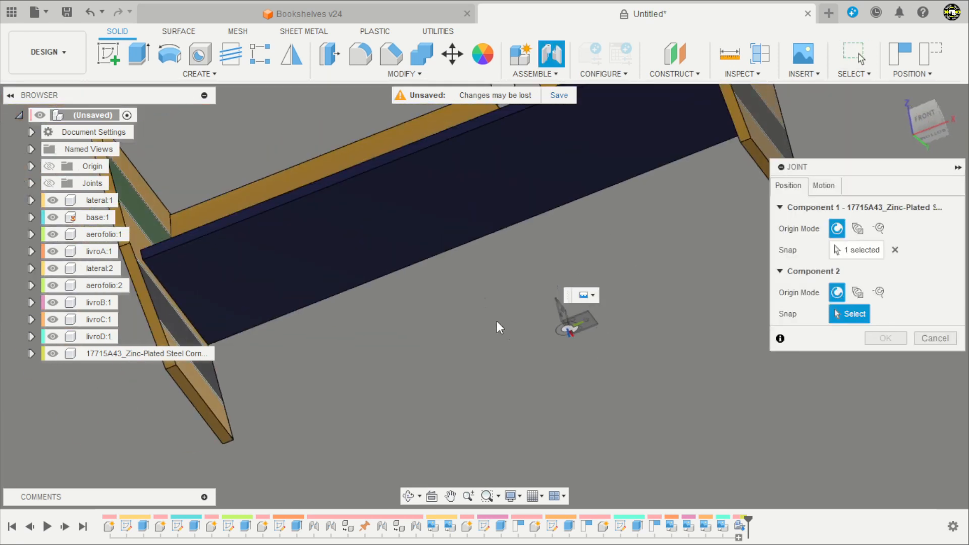
left_click(469, 226)
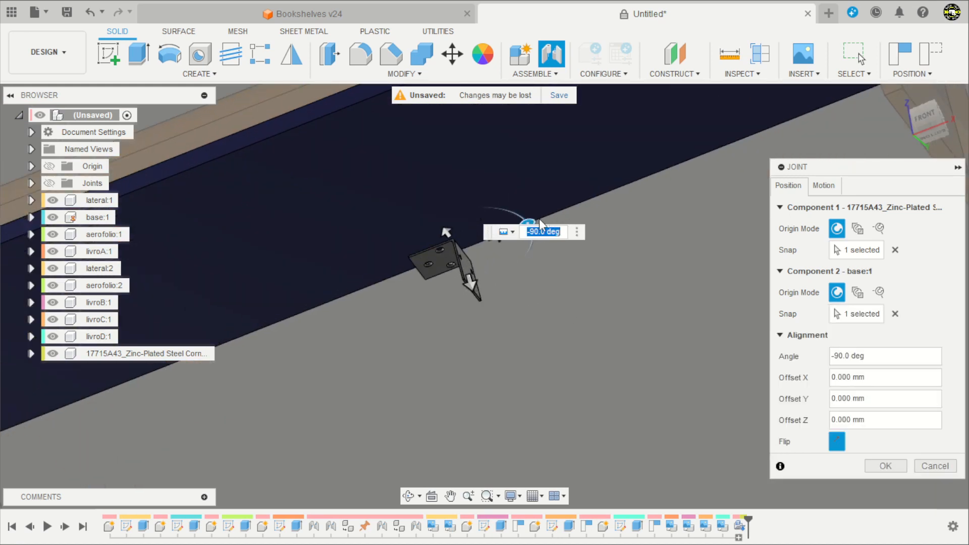
left_click_drag(526, 222, 519, 300)
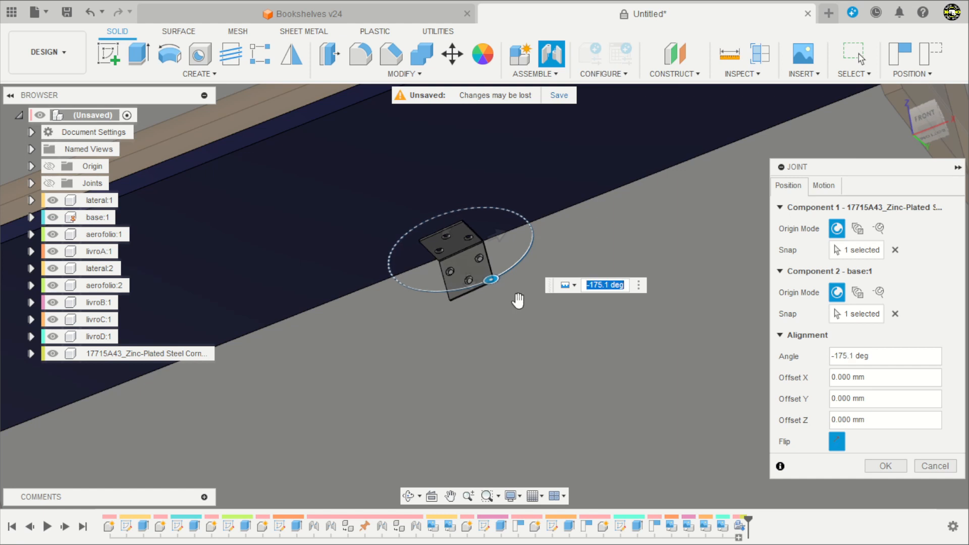
type("-180")
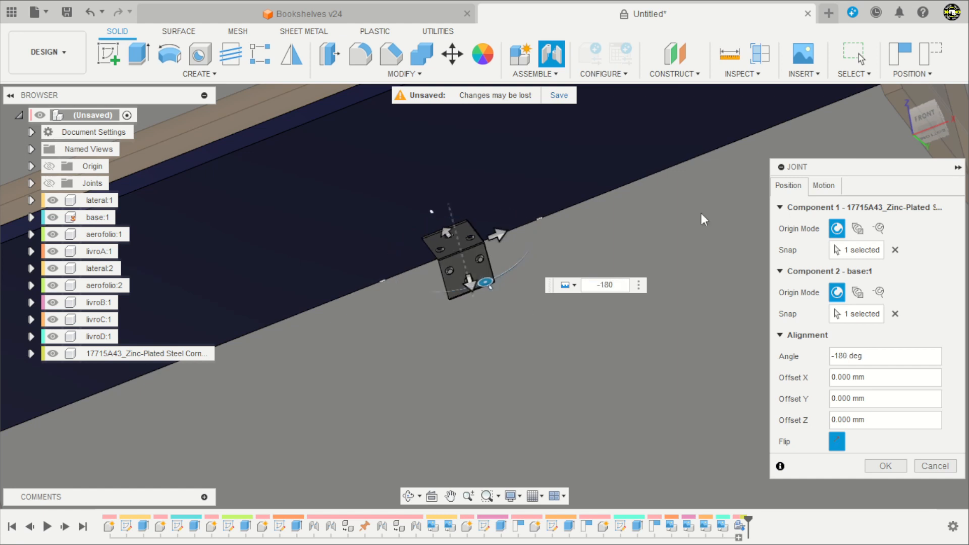
Offset the bracket joint about 1.12 mm in Y from the base's rear edge and finish the joint
left_click(937, 142)
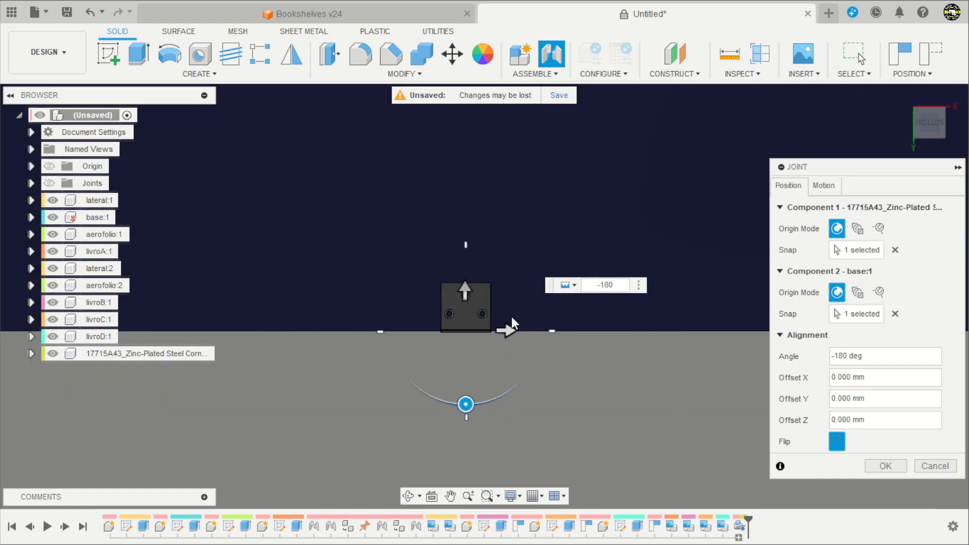
left_click_drag(442, 271, 444, 267)
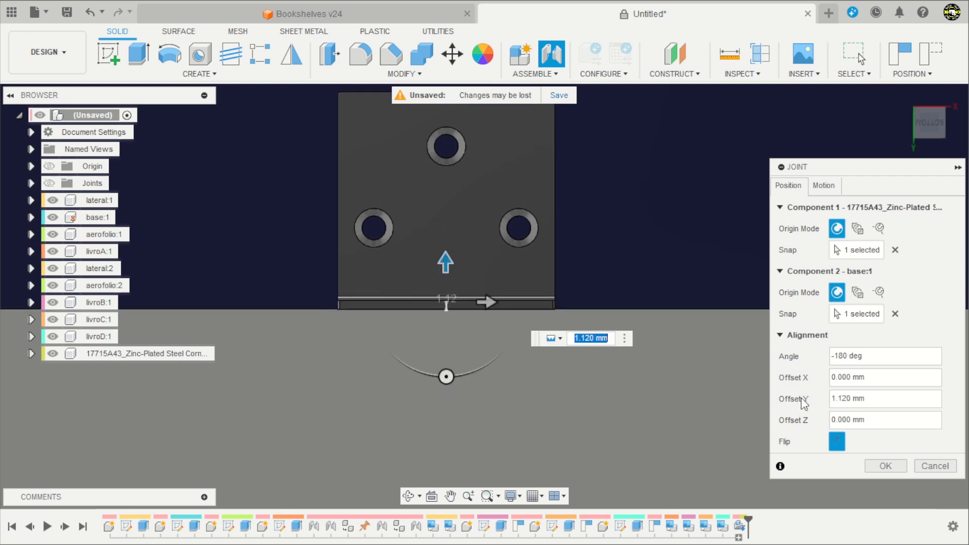
left_click(892, 467)
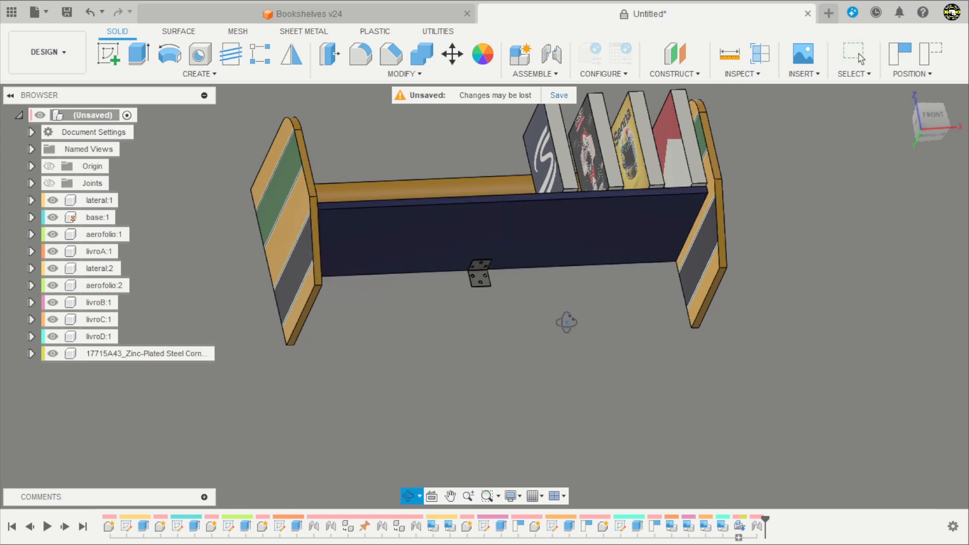
mouse_move(567, 322)
middle_mouse_down("shift")
mouse_move(599, 340)
mouse_move(589, 331)
middle_mouse_up("shift")
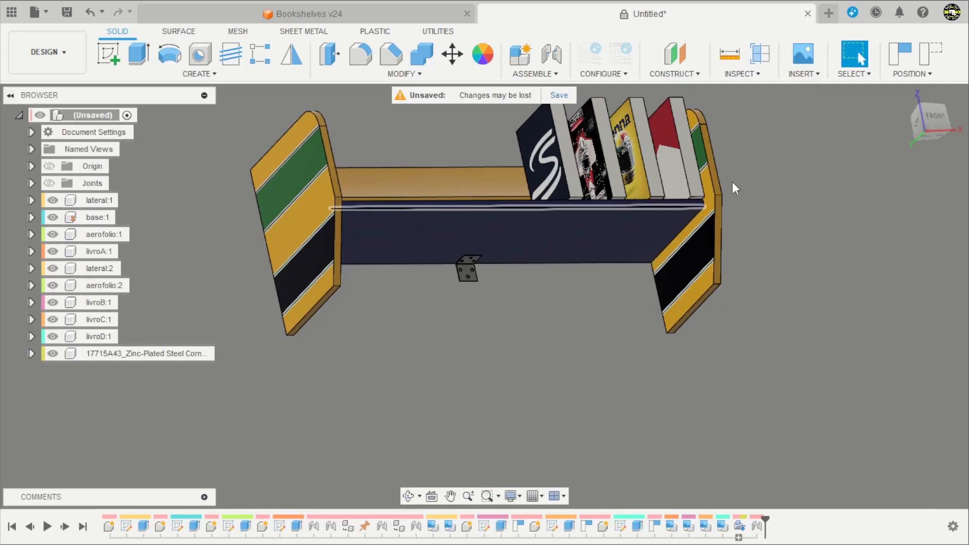
left_click(812, 74)
left_click(818, 175)
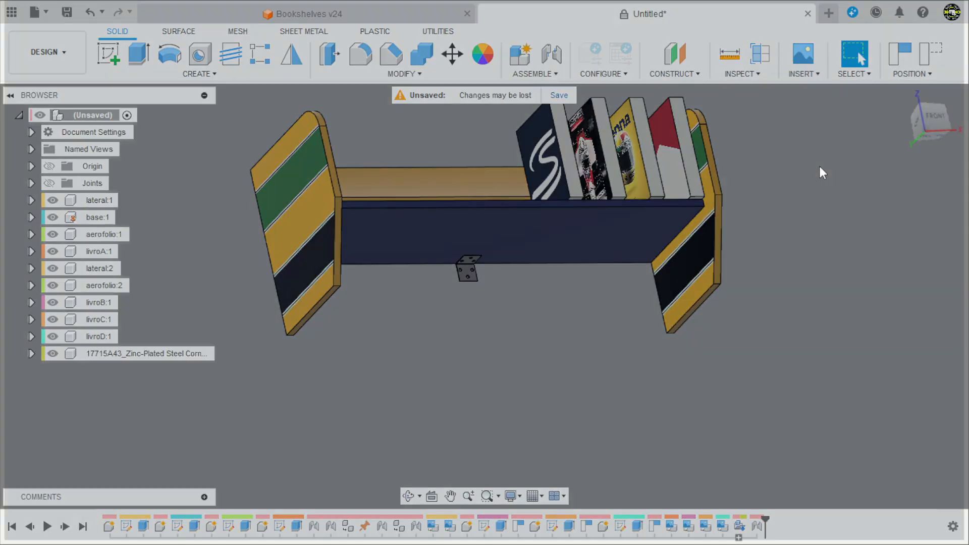
left_click(725, 122)
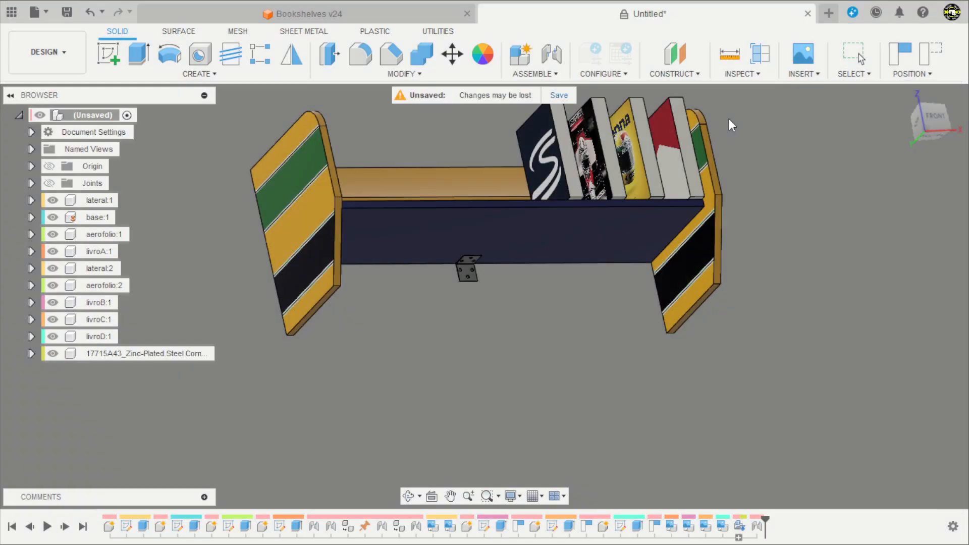
Insert McMaster-Carr inside-corner reinforcing bracket 1088A31 as a 3-D STEP model and place it clear of the bookshelf
left_click(804, 75)
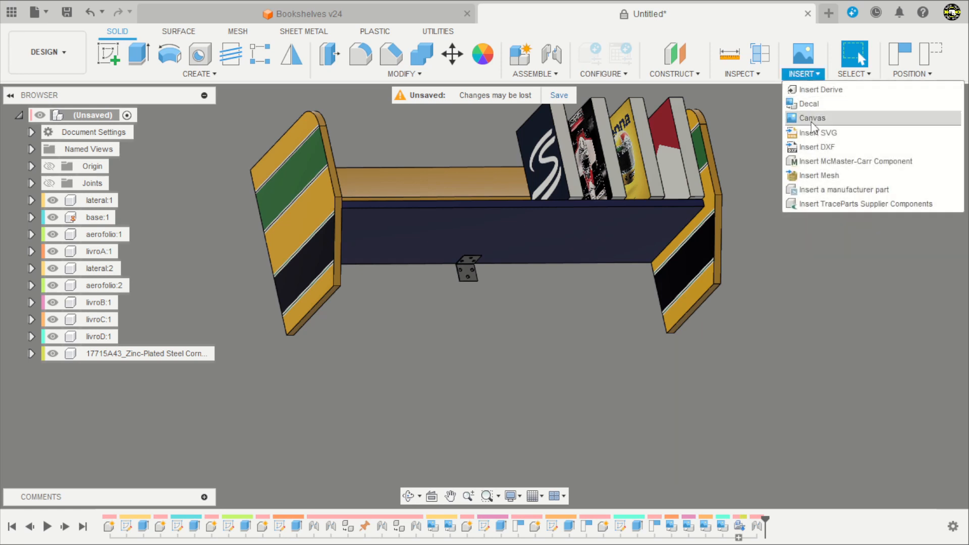
left_click(816, 162)
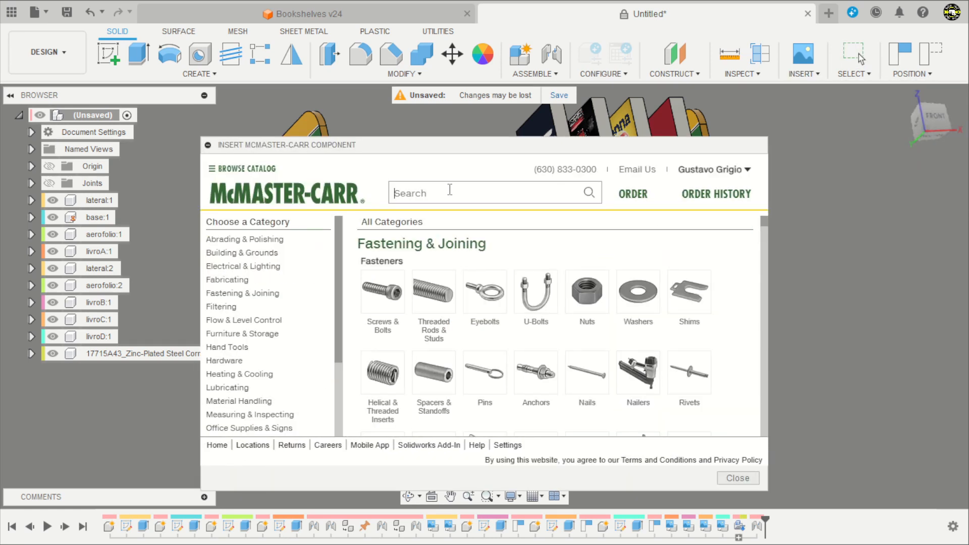
left_click(449, 192)
type("1088A31")
key("Return")
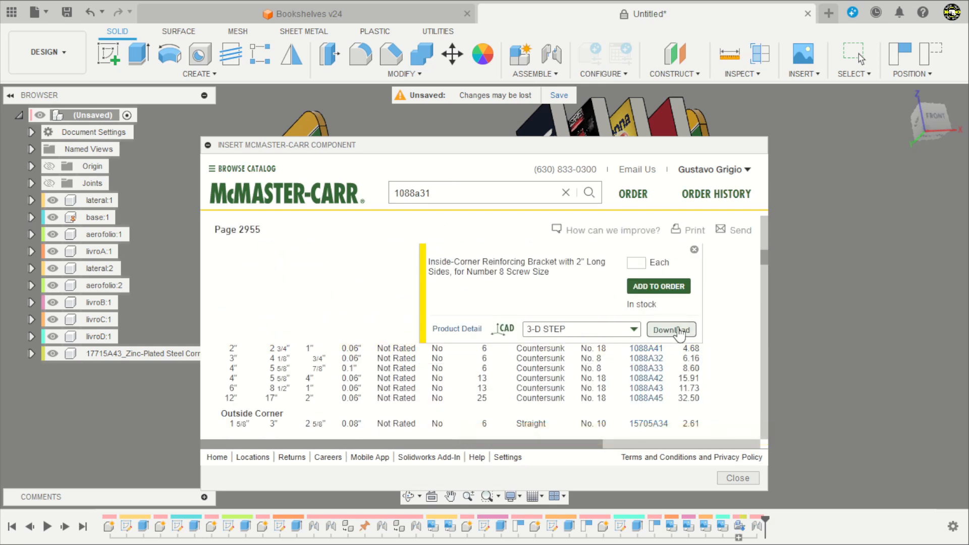
left_click(671, 329)
left_click_drag(560, 262, 385, 348)
left_click(885, 468)
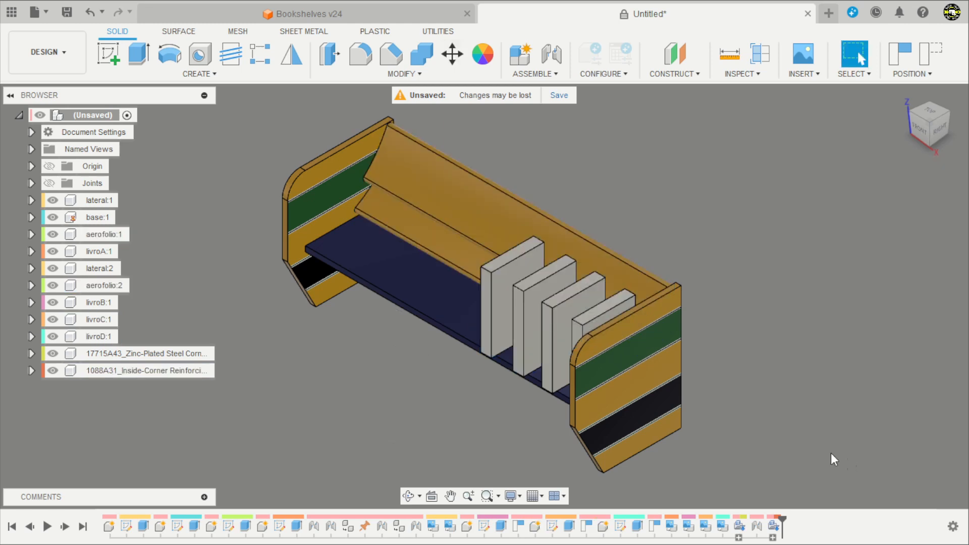
Joint the outer corner of the inside-corner bracket to the lower rear inner corner of side panel lateral:2
middle_click_drag(443, 411, 573, 312, "shift")
scroll(453, 355, "up", 10)
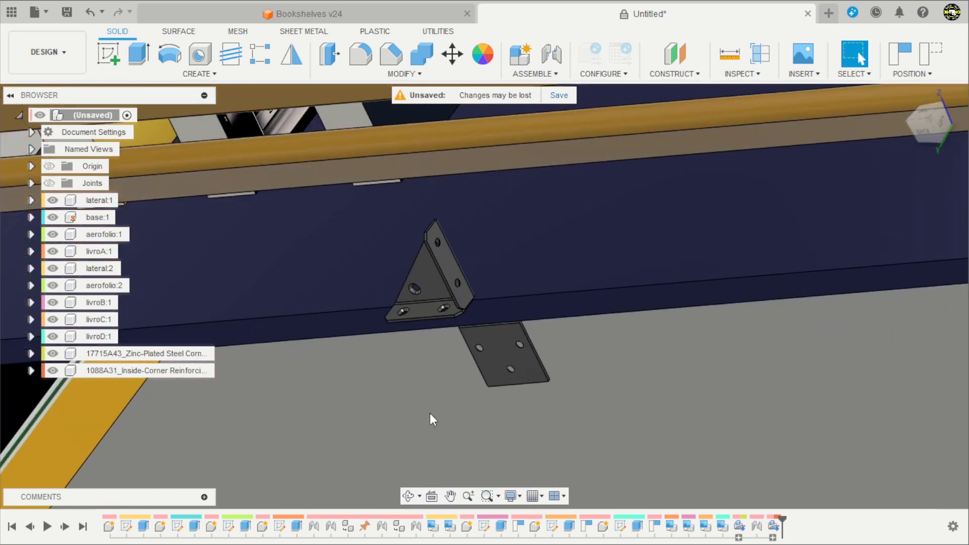
key("j")
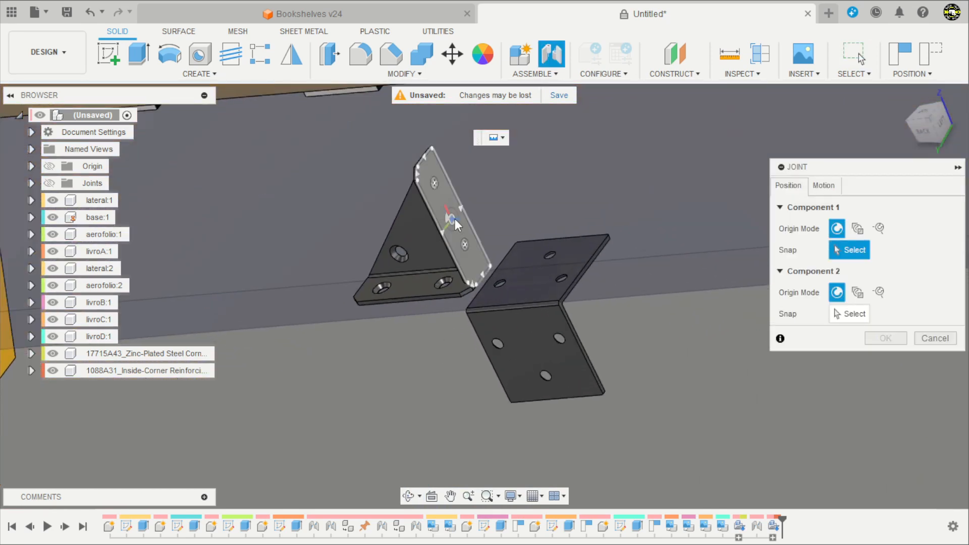
left_click(482, 264)
middle_click_drag(491, 263, 486, 391, "shift")
scroll(486, 391, "up", 5)
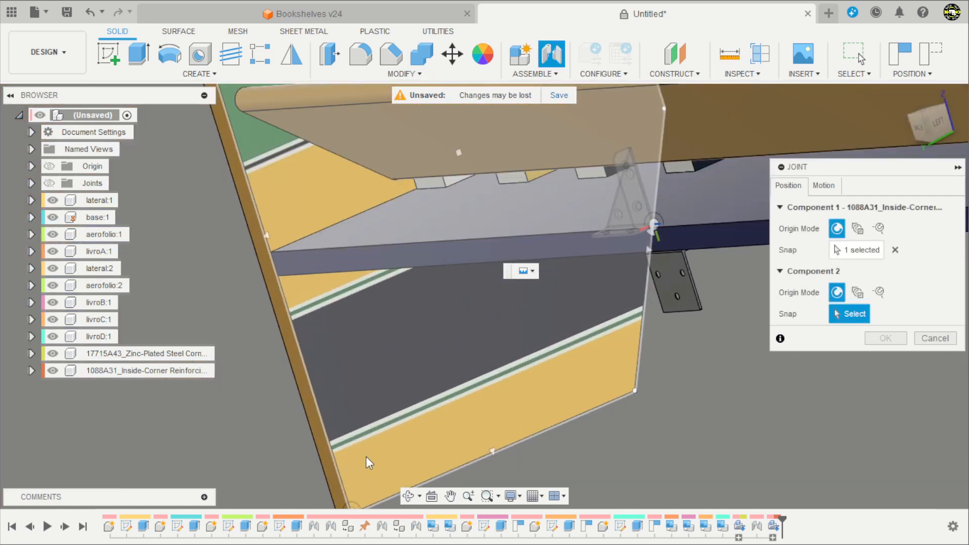
left_click(365, 456)
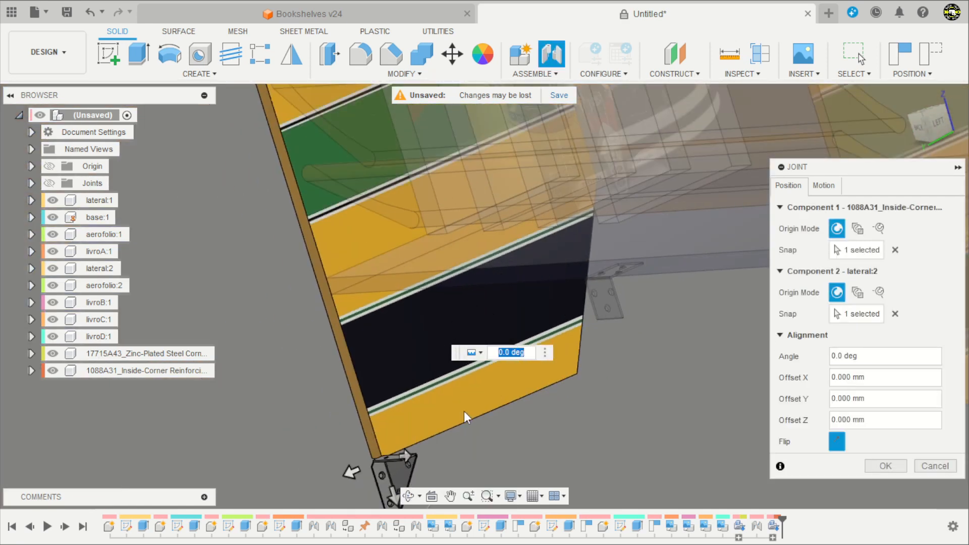
Set the inside-corner bracket joint's angle to 90 deg
scroll(432, 348, "down", 2)
scroll(399, 478, "up", 3)
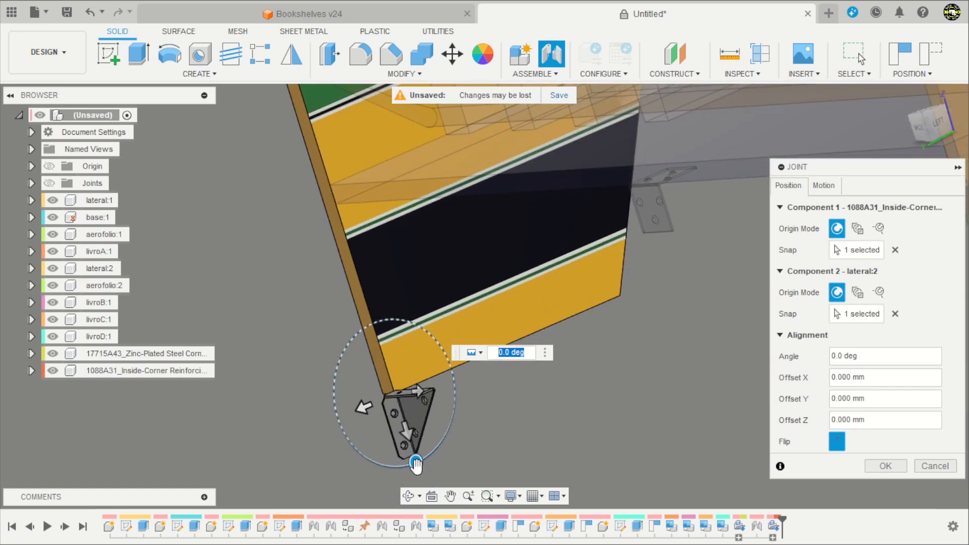
left_click_drag(417, 461, 454, 388)
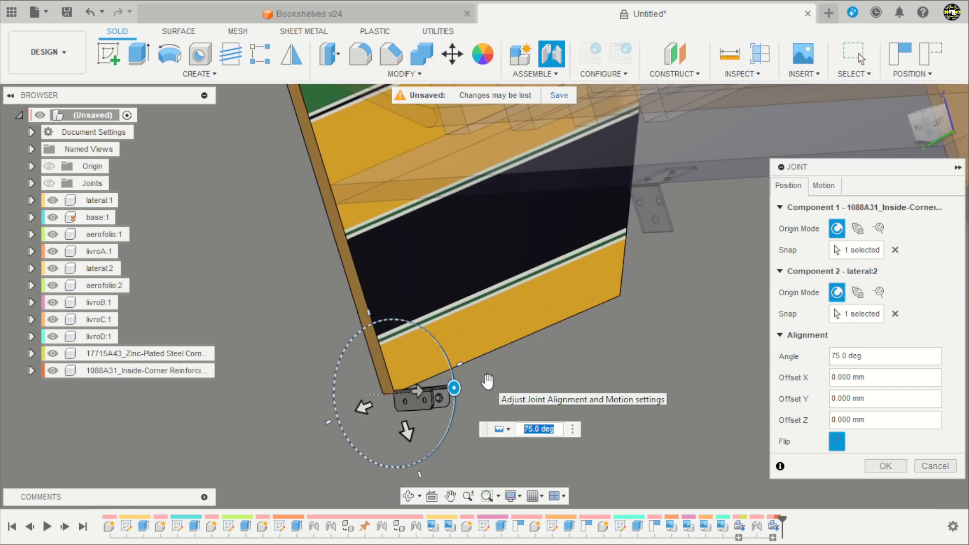
type("90")
key("Return")
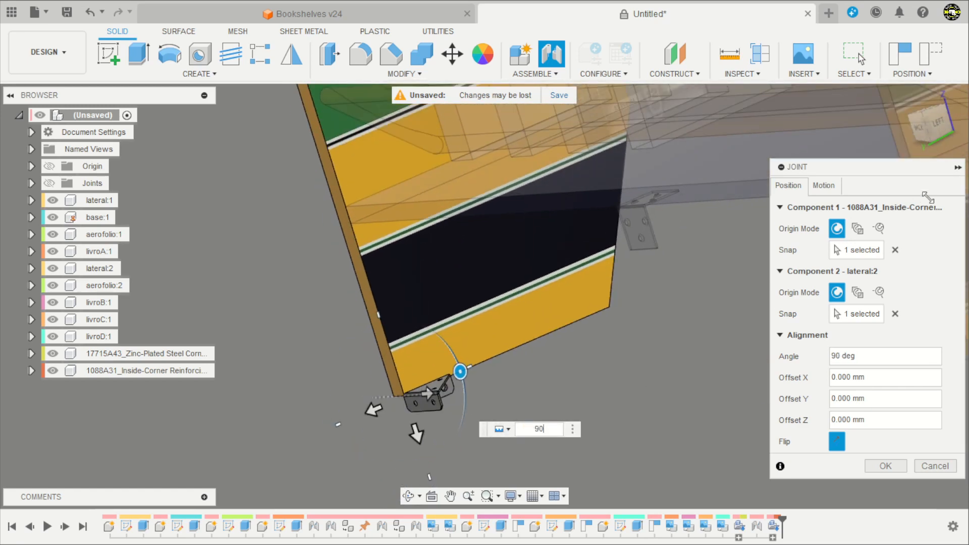
Offset the inside-corner bracket joint about -147 mm in Y, up to the base's underside, and finish the joint
left_click(914, 128)
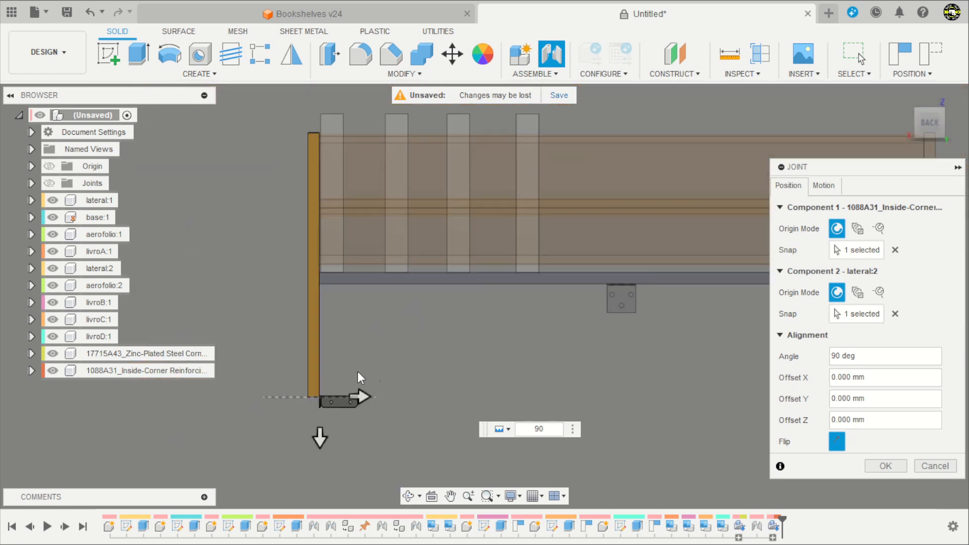
left_click_drag(299, 457, 300, 269)
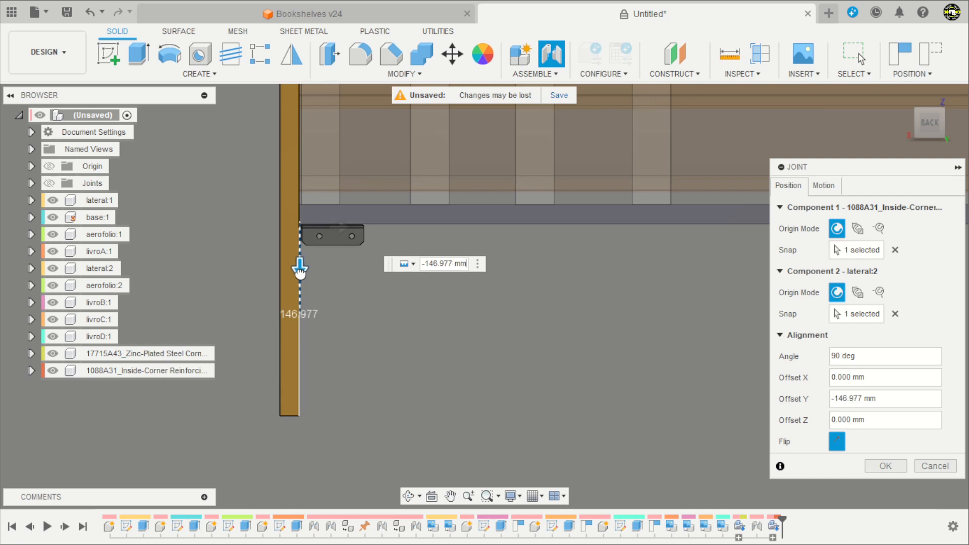
left_click(889, 466)
Duplicate the 1088A31 inside-corner bracket and move the copy about 266 mm in X along the base
scroll(415, 349, "down", 4)
mouse_move(401, 349)
middle_mouse_down("shift")
mouse_move(426, 360)
mouse_move(395, 353)
middle_mouse_up("shift")
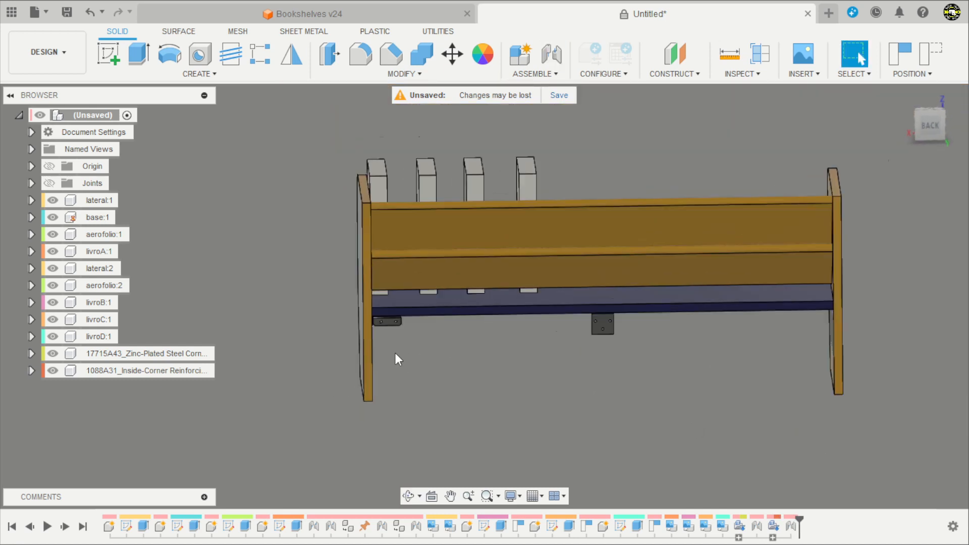
scroll(395, 353, "up", 4)
left_click(146, 370)
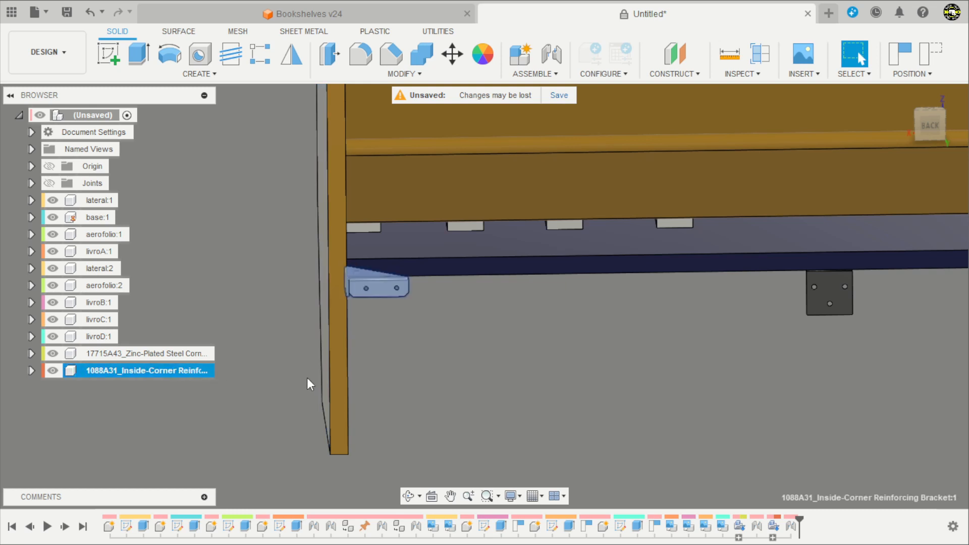
key("ctrl+c")
key("ctrl+v")
left_click_drag(406, 277, 725, 285)
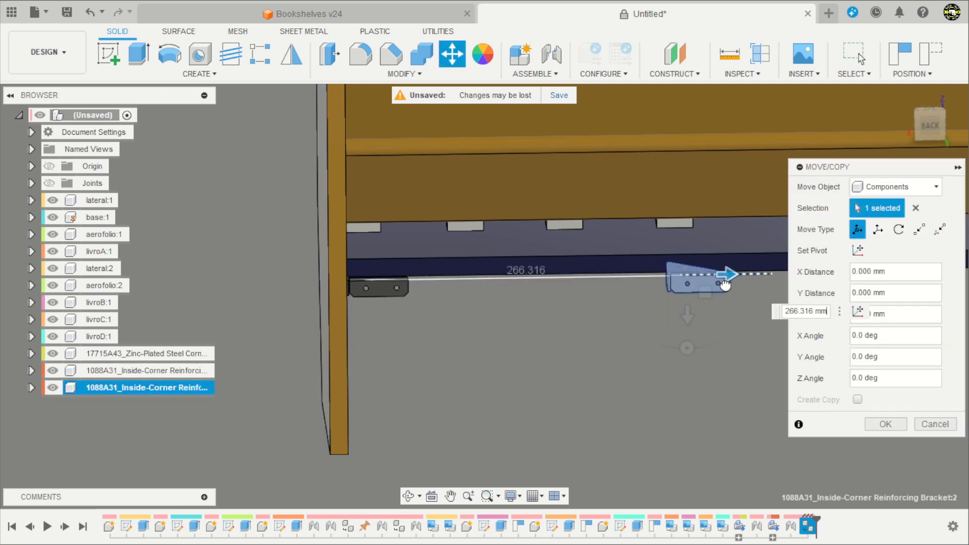
Rotate the copied inside-corner bracket -90 deg about Y
scroll(485, 395, "down", 5)
middle_click_drag(619, 433, 609, 458, "shift")
scroll(594, 399, "up", 2)
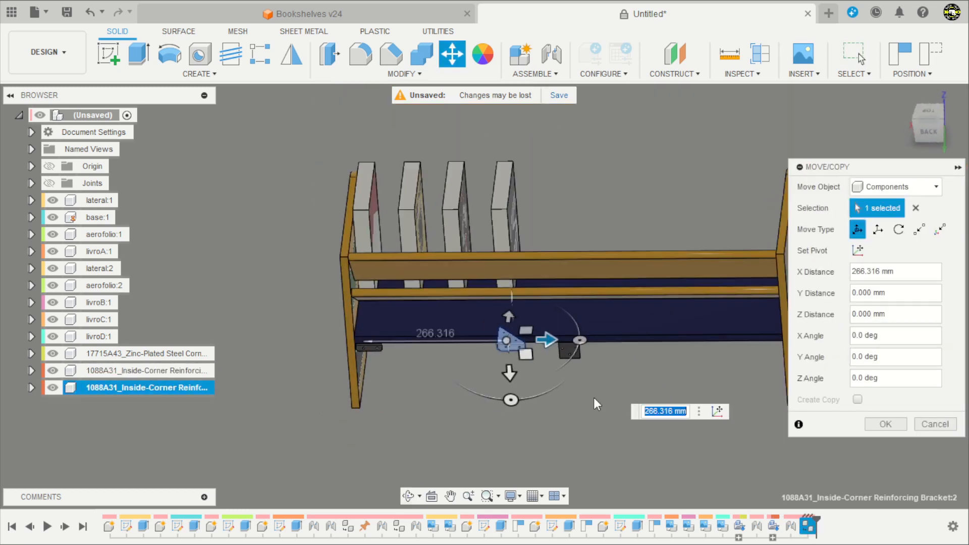
left_click_drag(579, 340, 510, 267)
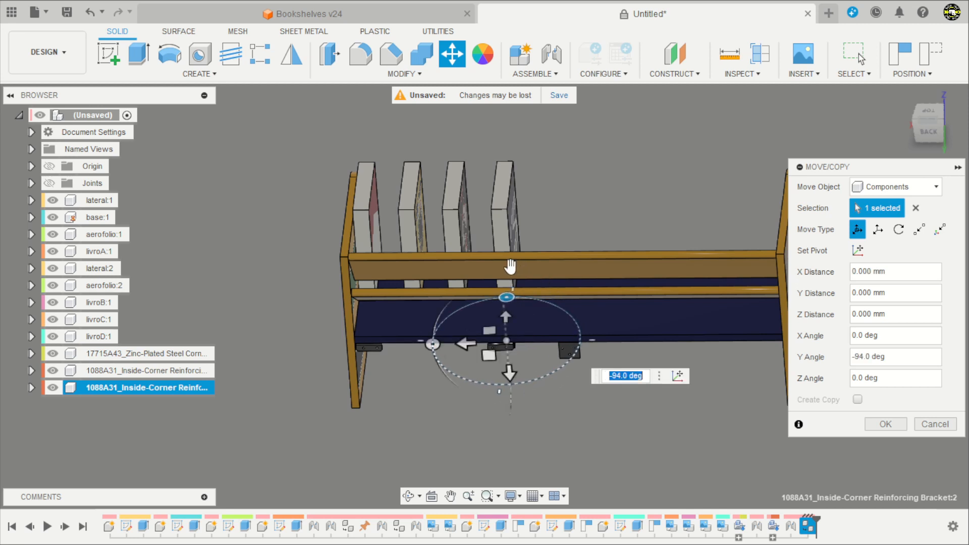
type("-90")
key("Return")
Move the copied bracket about -499.6 mm in Z to the inner face of the opposite side panel and finish the move
scroll(580, 326, "down", 3)
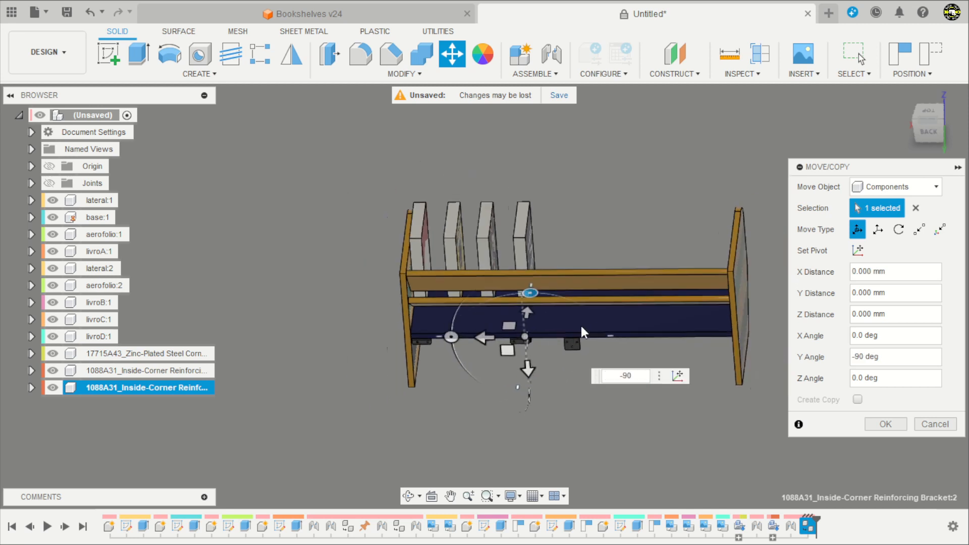
left_click(929, 133)
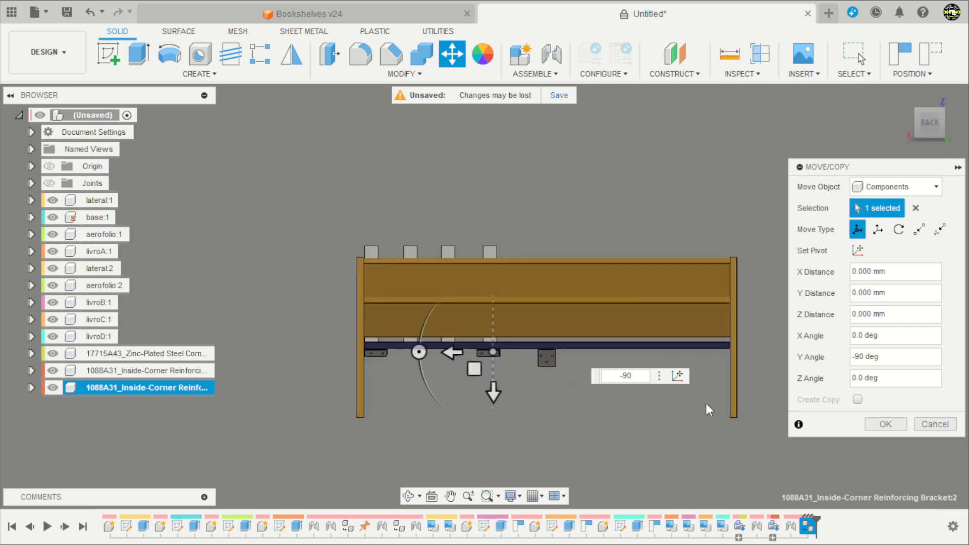
left_click_drag(363, 336, 679, 344)
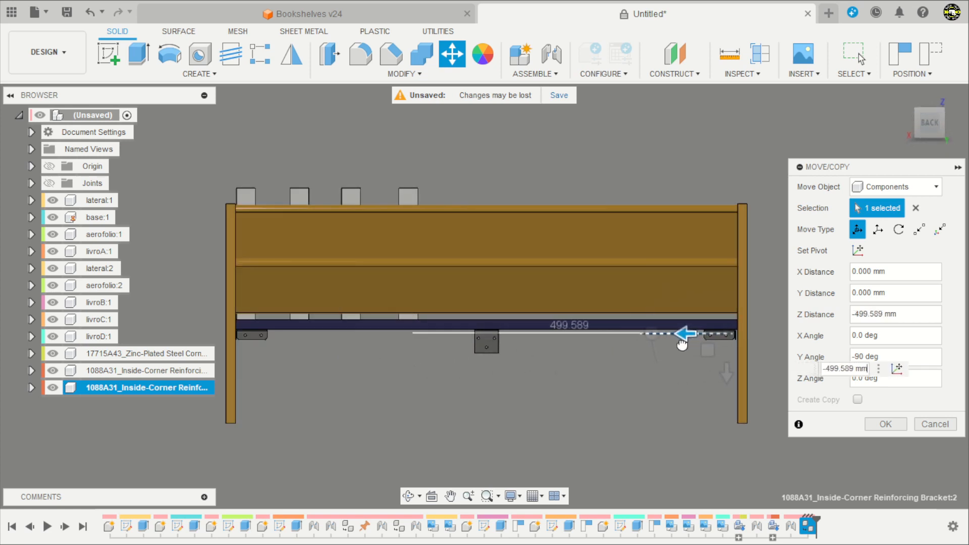
left_click(877, 423)
Insert McMaster-Carr corner bracket 1556A24 as a 3-D STEP model, moved about -422 mm in Y in front of the bookshelf
scroll(635, 419, "down", 2)
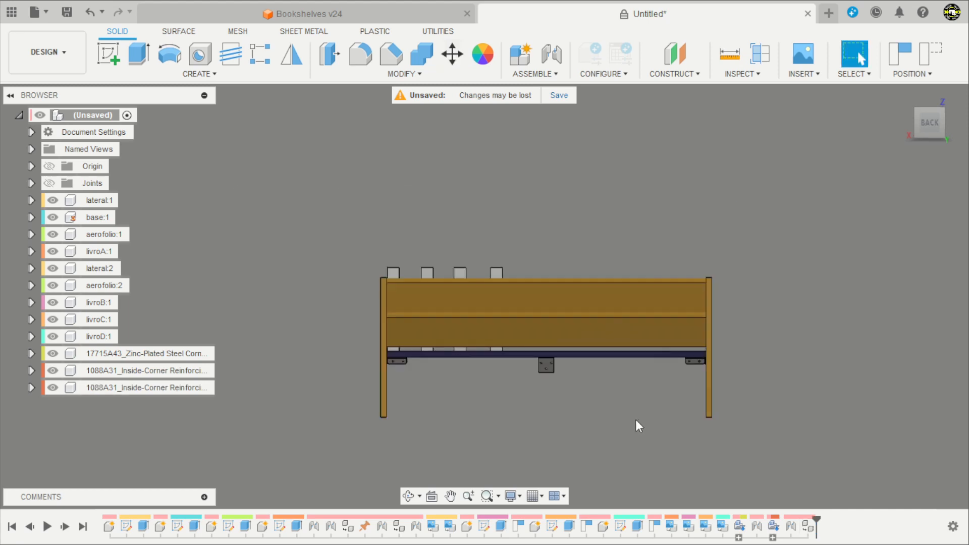
mouse_move(635, 420)
middle_mouse_down("shift")
mouse_move(527, 409)
mouse_move(558, 411)
middle_mouse_up("shift")
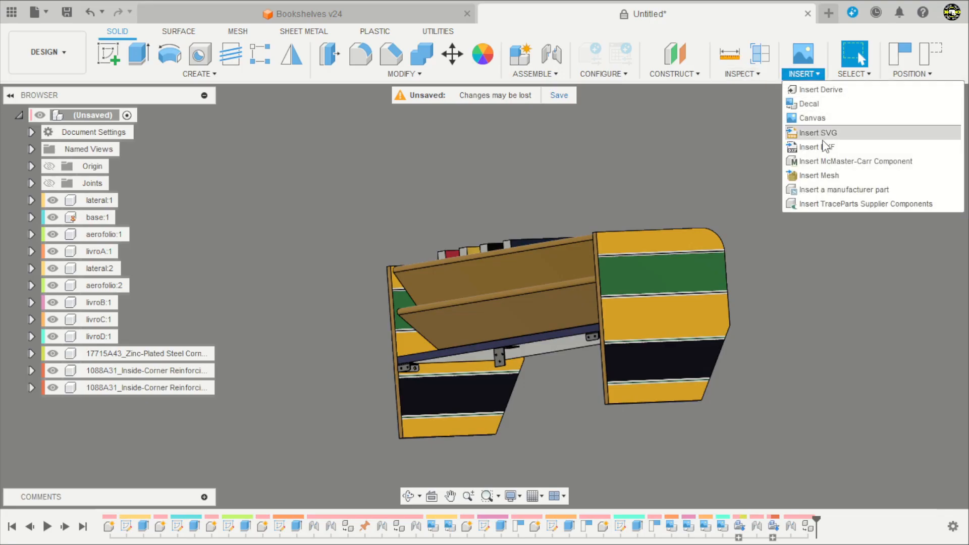
left_click(825, 168)
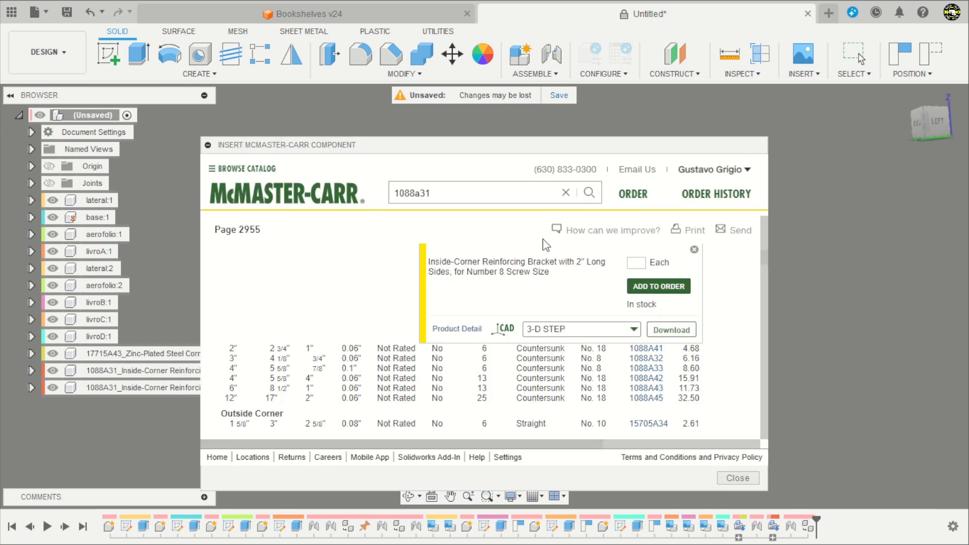
left_click(453, 194)
key("ctrl+v")
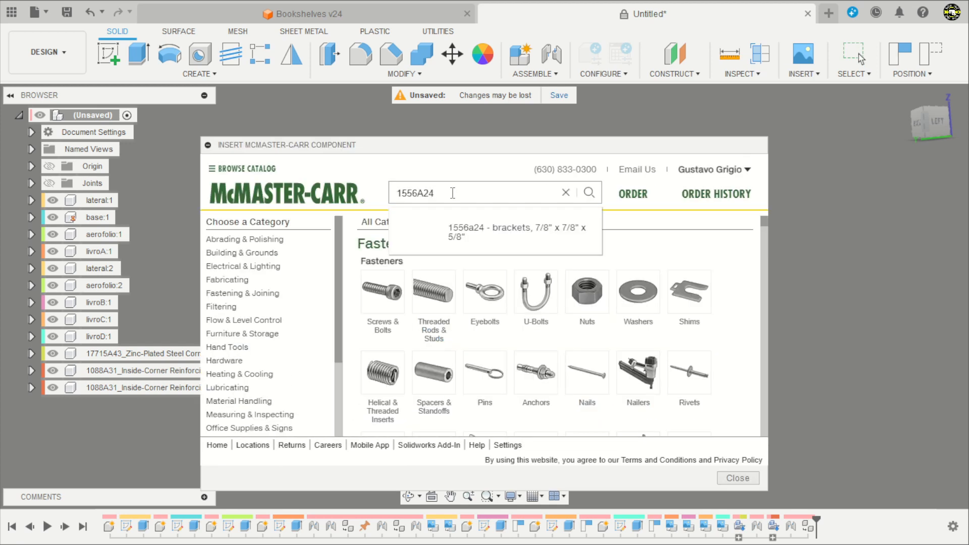
key("Return")
scroll(586, 368, "down", 1)
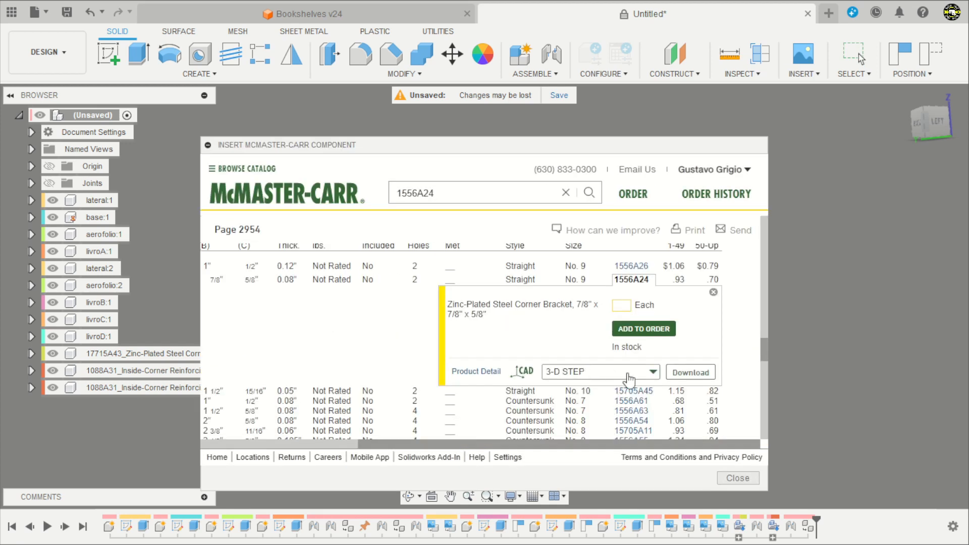
left_click(676, 373)
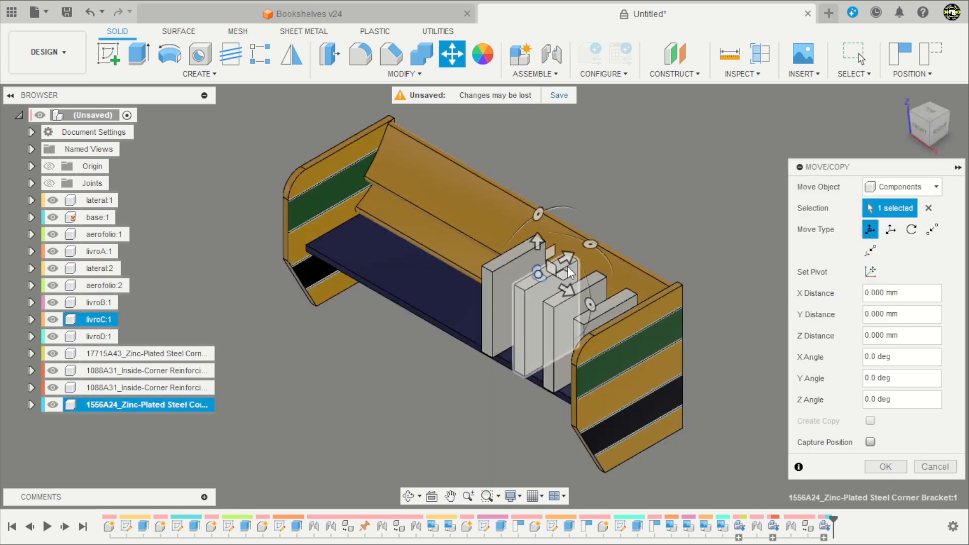
left_click_drag(569, 257, 578, 399)
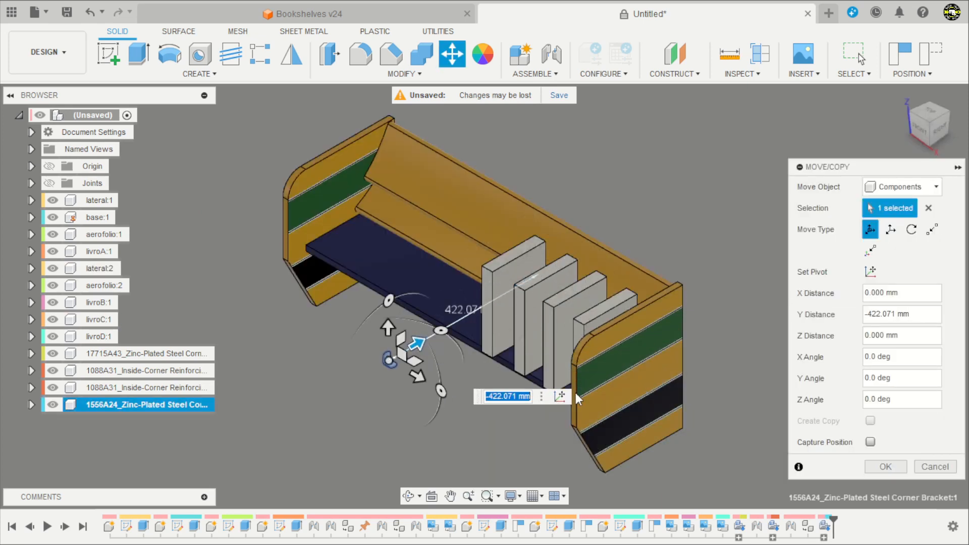
left_click(885, 466)
Join the 1556A24 bracket to the base's underside at the lateral:1 front corner, angle 0 deg, offset about 17.9 mm in X and 4 mm in Y
scroll(410, 398, "up", 10)
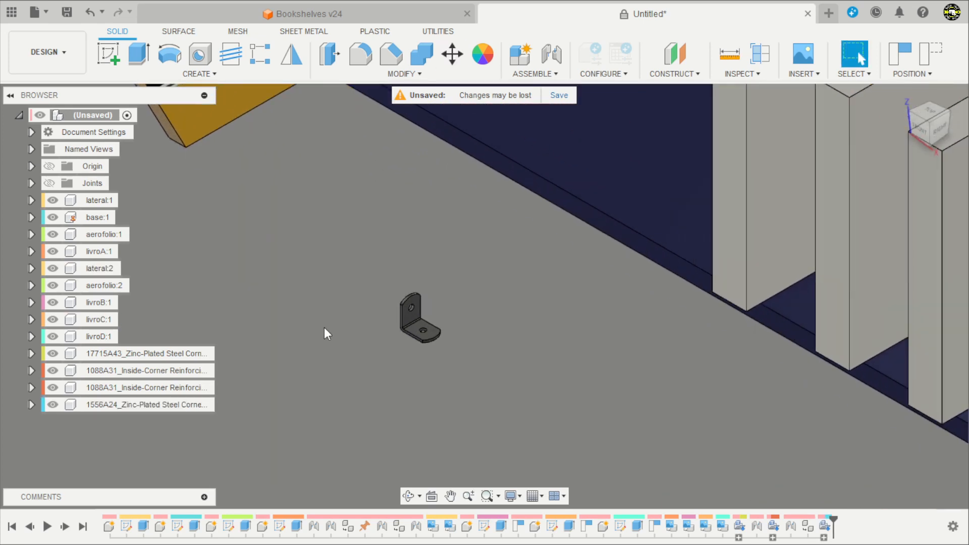
scroll(646, 424, "down", 3)
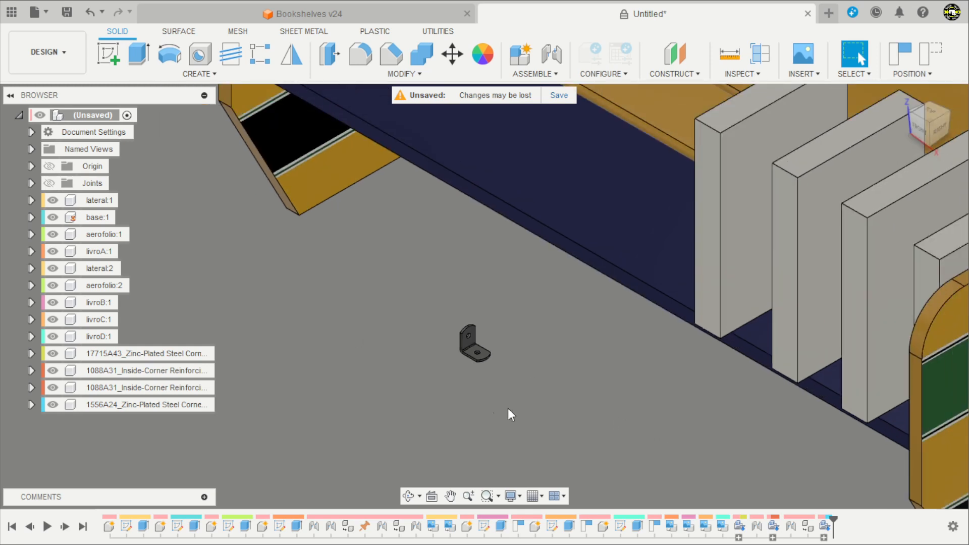
key("j")
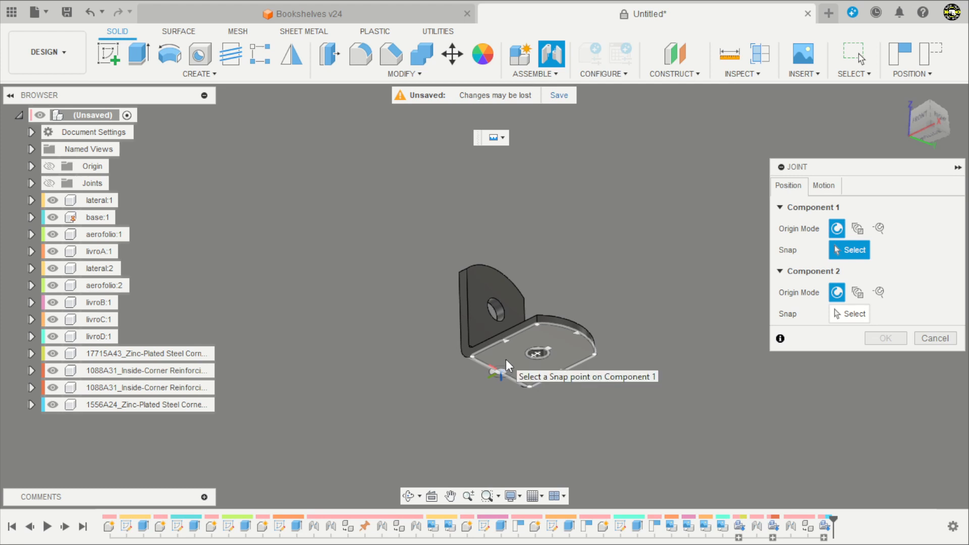
left_click(507, 359)
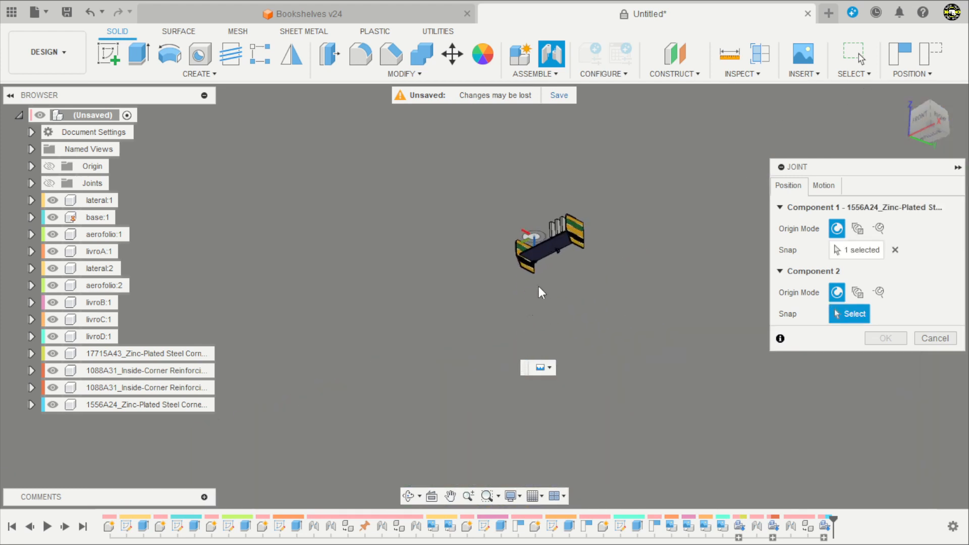
scroll(520, 280, "up", 8)
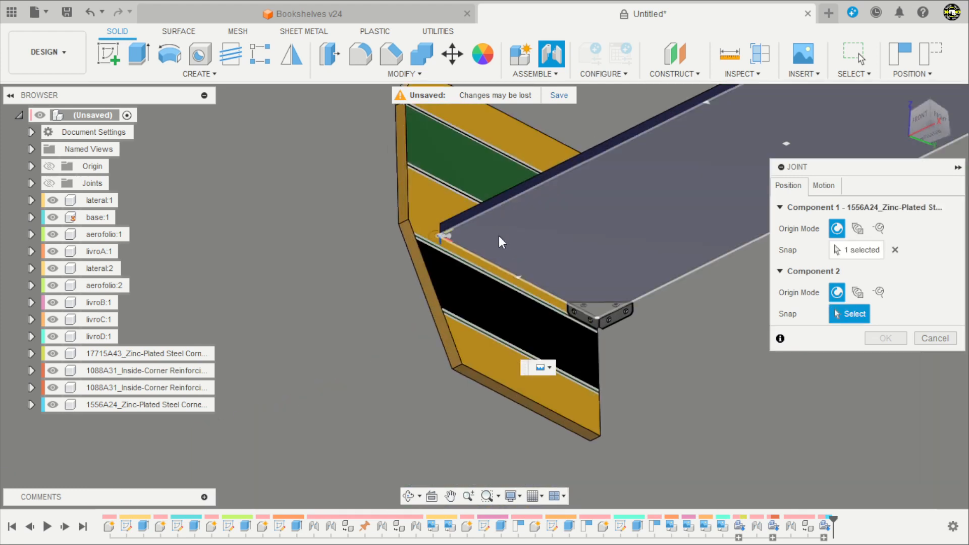
left_click(492, 236)
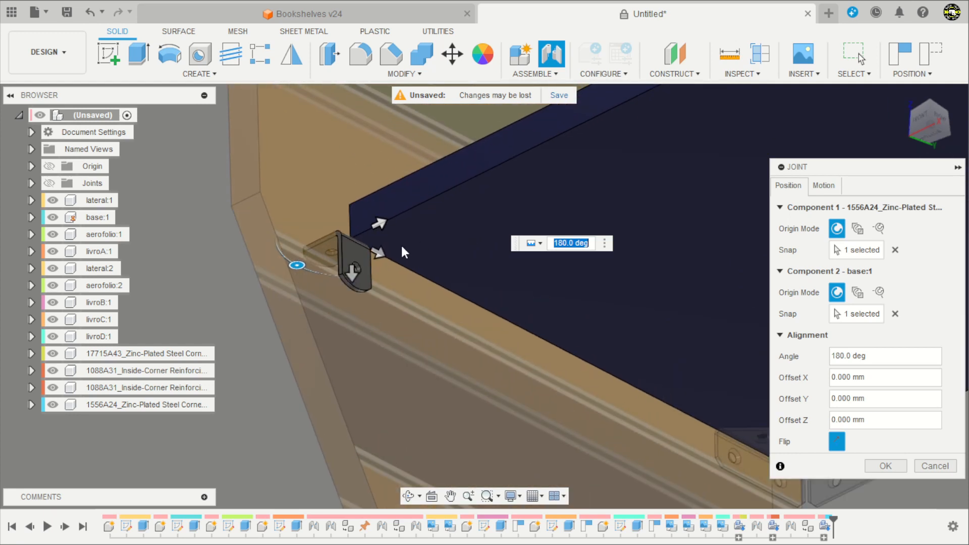
left_click_drag(301, 265, 419, 235)
key("Return")
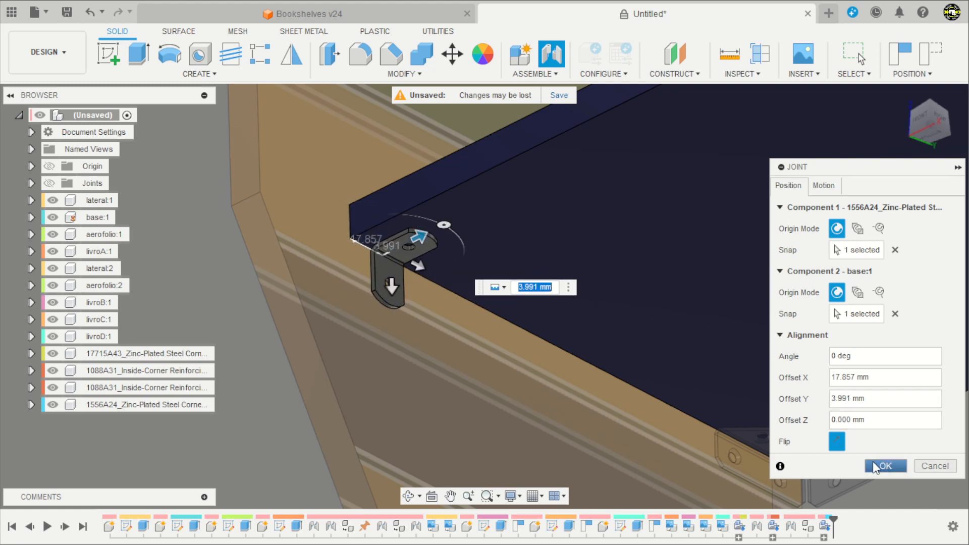
left_click(873, 463)
Duplicate the 1556A24 bracket and move the copy about -290.9 mm in Y, past the rear of the side panel
scroll(423, 263, "down", 6)
middle_click_drag(629, 335, 613, 348, "shift")
left_click(143, 406)
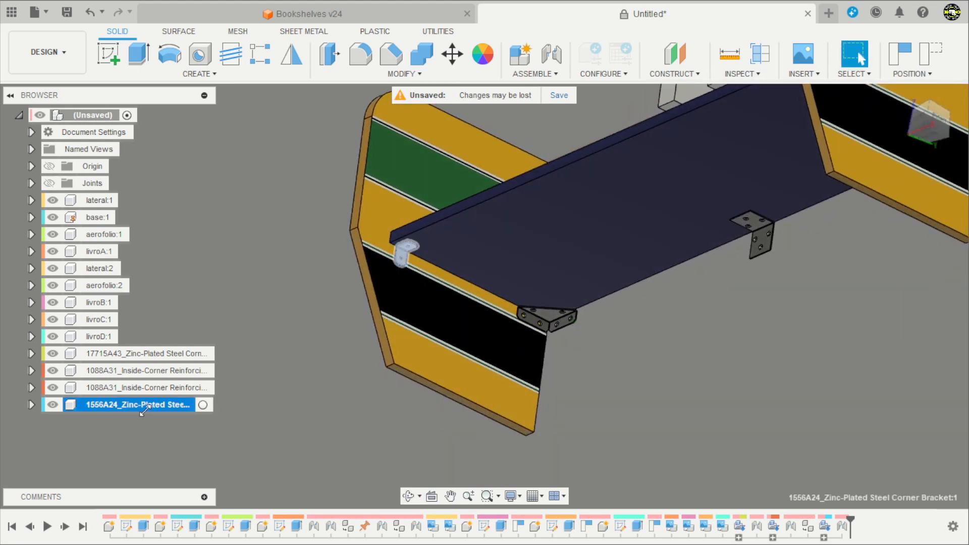
key("ctrl+c")
key("ctrl+v")
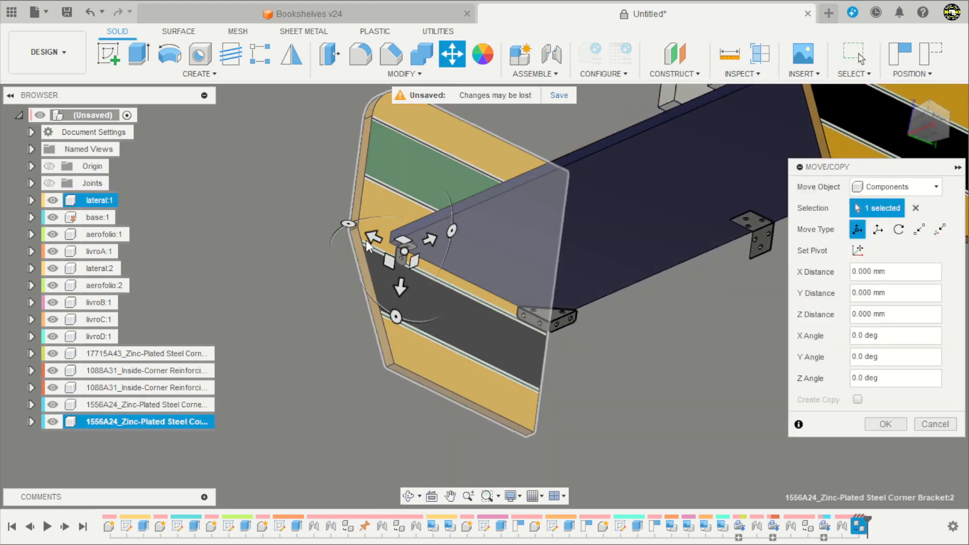
left_click_drag(372, 237, 559, 329)
middle_click_drag(644, 365, 550, 394, "shift")
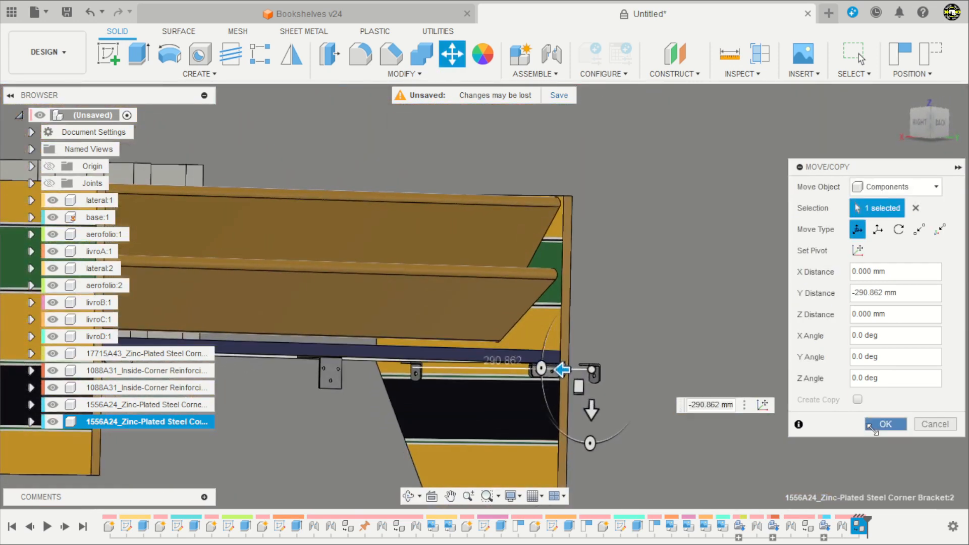
left_click(872, 427)
Join the copied 1556A24 bracket to the slanted end edge of aerofolio:1, offset about 3.7 mm in Y
scroll(618, 402, "up", 6)
key("j")
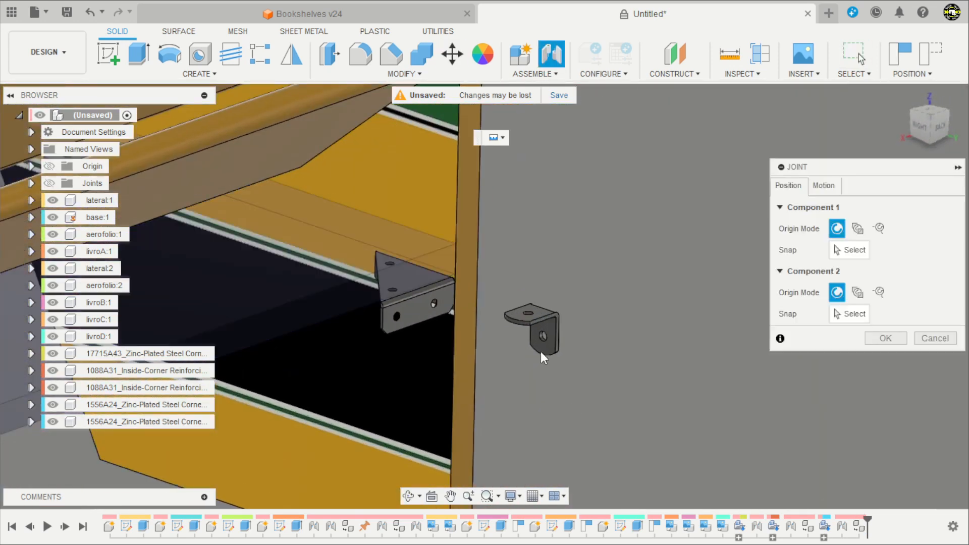
scroll(534, 330, "up", 4)
left_click(549, 284)
scroll(552, 284, "down", 8)
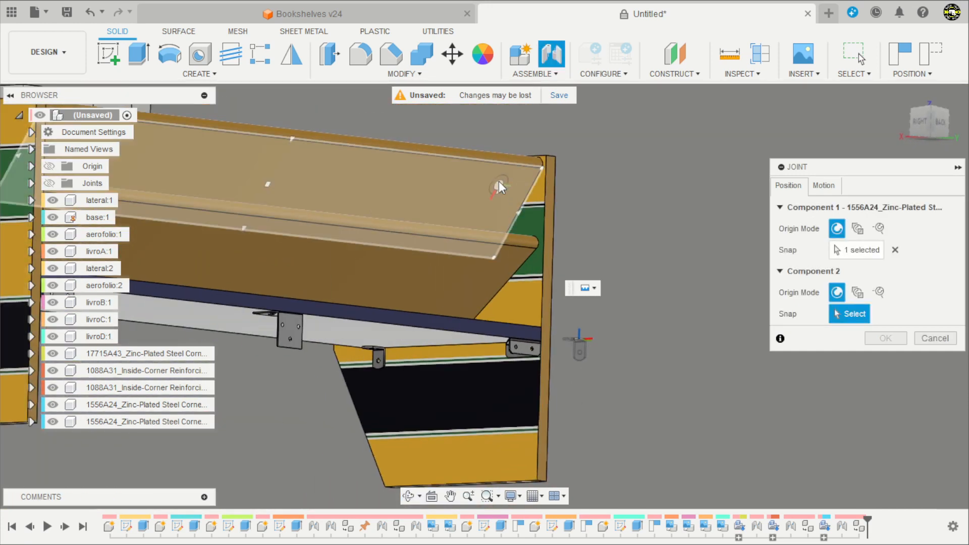
scroll(504, 197, "up", 3)
left_click(509, 217)
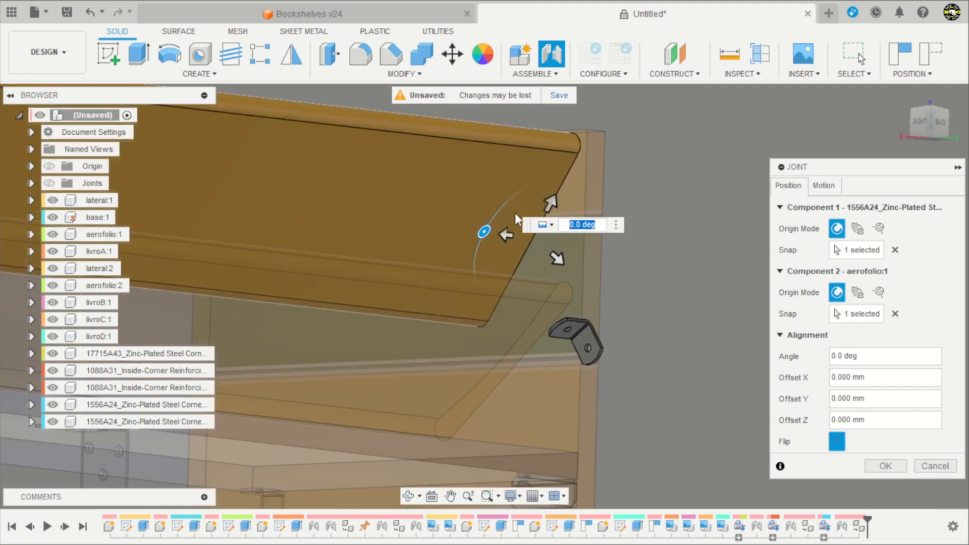
scroll(585, 248, "up", 3)
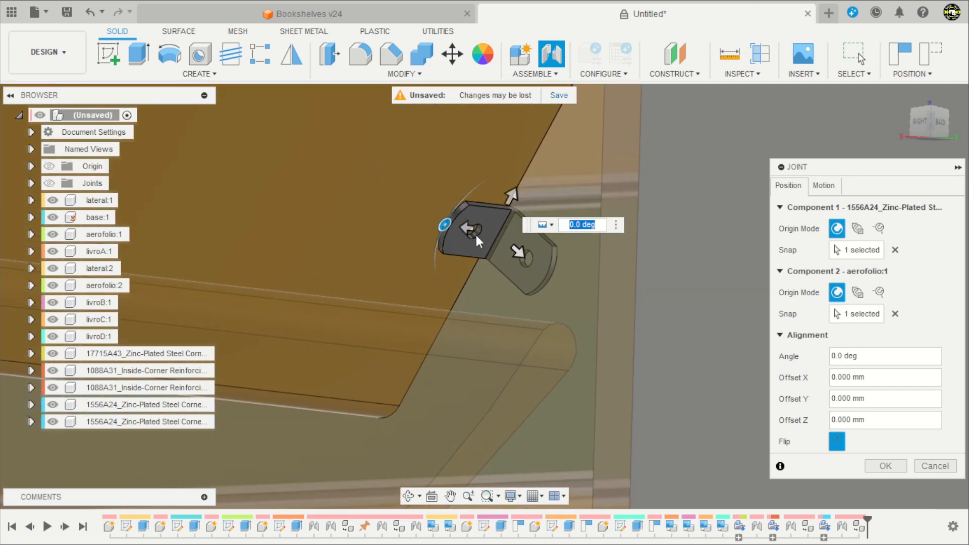
left_click_drag(470, 228, 460, 228)
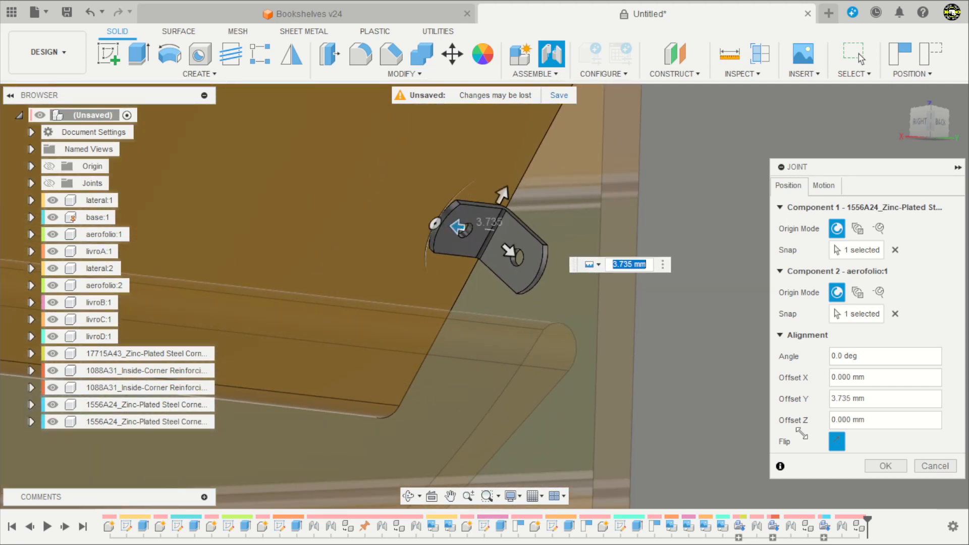
left_click(885, 466)
Duplicate the bracket on aerofolio:1 and move the copy about 86 mm in Z toward the lower board
middle_click_drag(716, 303, 692, 384, "shift")
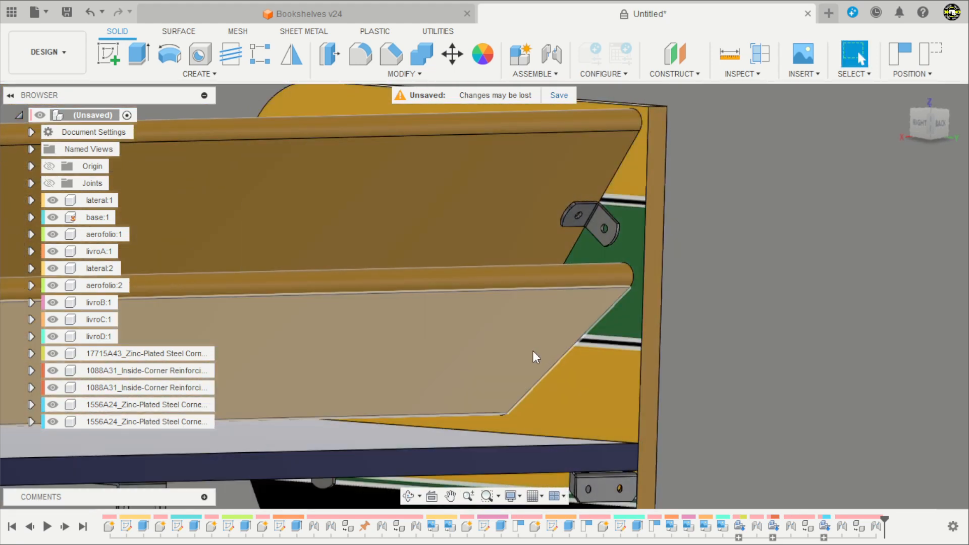
left_click(156, 421)
key("ctrl+c")
key("ctrl+v")
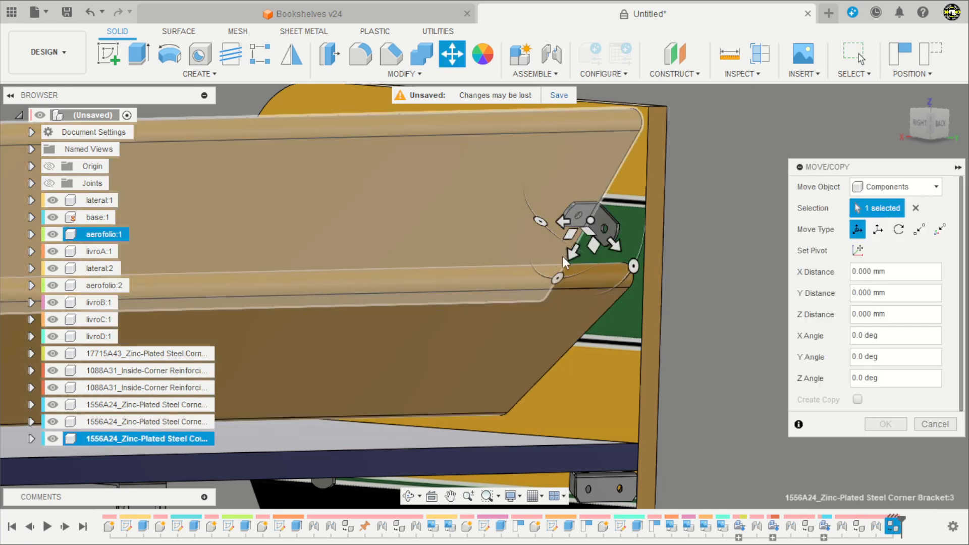
left_click_drag(613, 243, 782, 395)
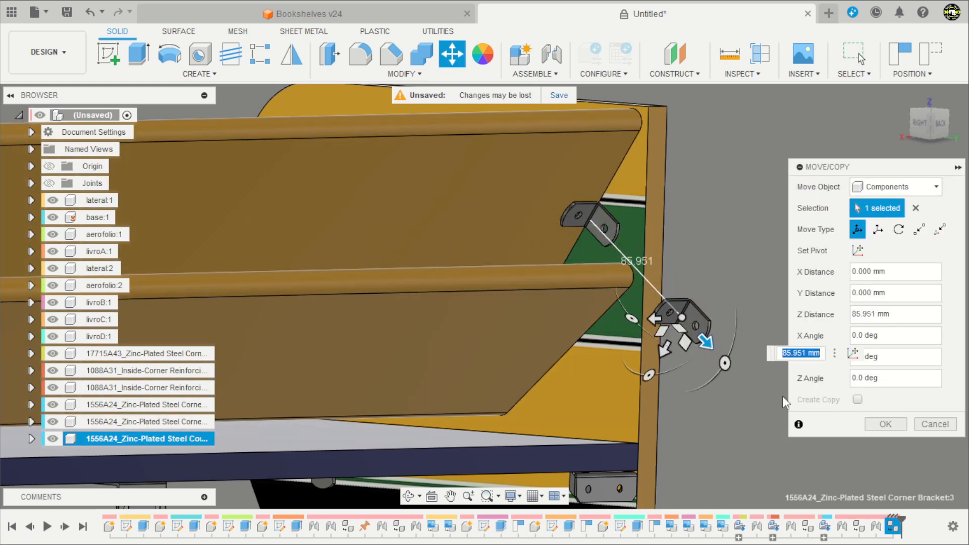
left_click(873, 426)
Snap the newest 1556A24 bracket with a joint to the slanted end edge of aerofolio:2
middle_click_drag(813, 394, 704, 354, "shift")
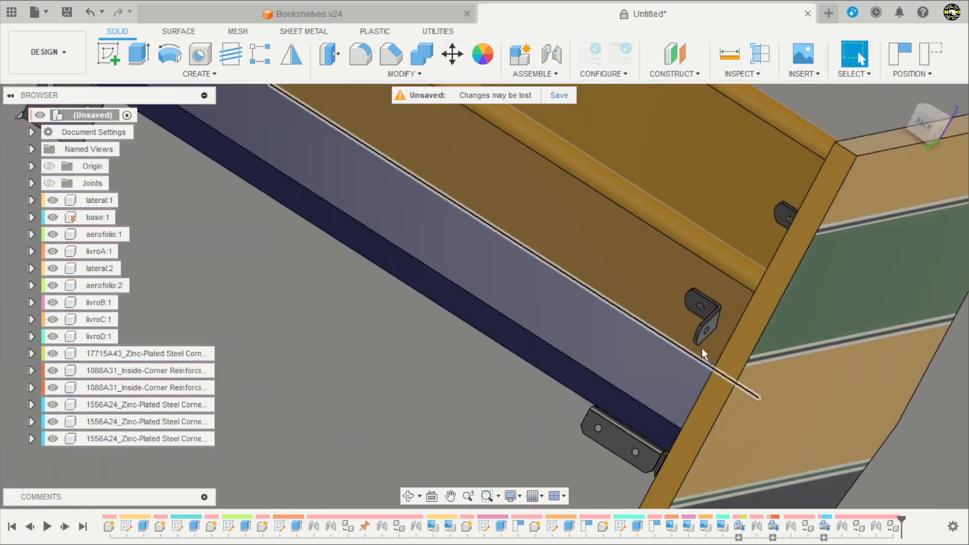
scroll(706, 341, "up", 3)
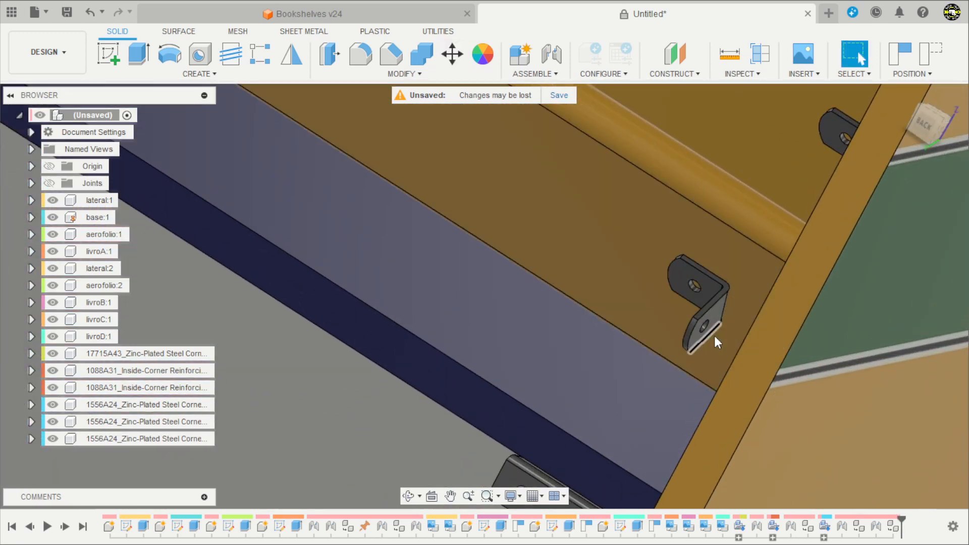
key("j")
scroll(716, 323, "up", 3)
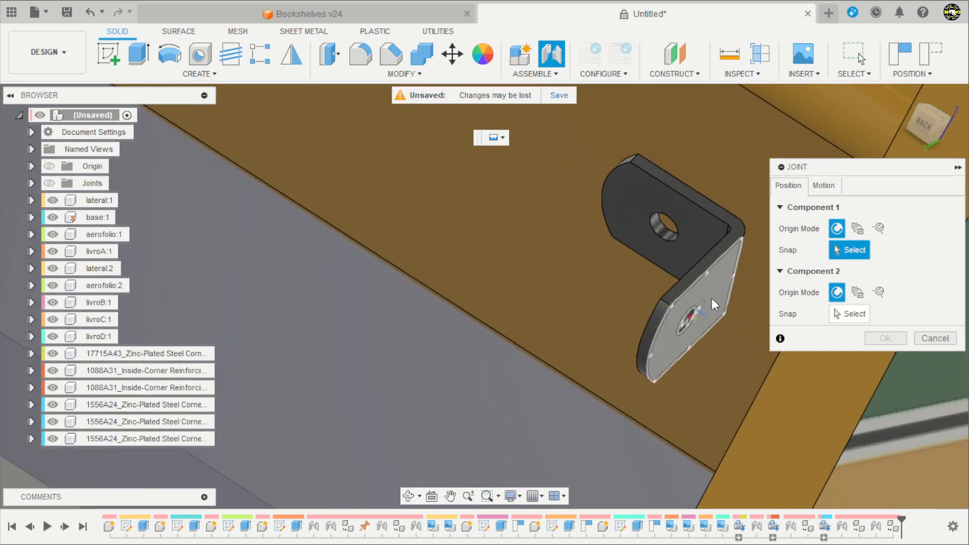
left_click(731, 291)
scroll(570, 425, "down", 3)
middle_click_drag(571, 425, 663, 377, "shift")
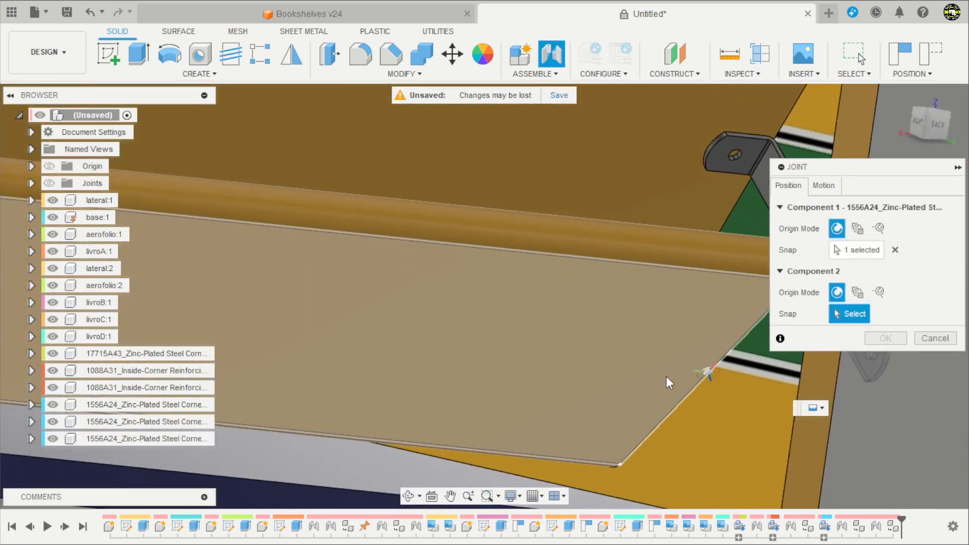
left_click(666, 377)
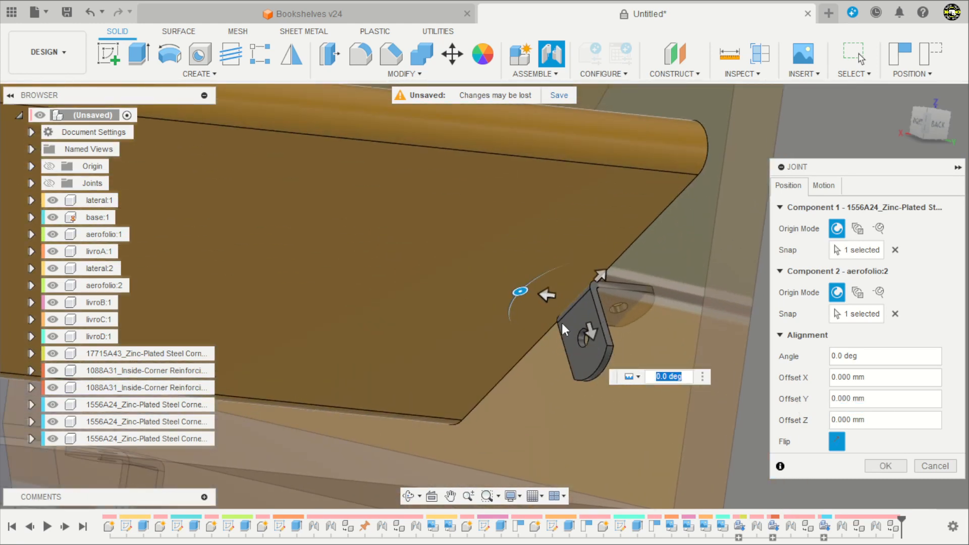
Try joint alignment angles of 0 and 90 deg for the bracket on aerofolio:2
left_click_drag(523, 290, 602, 326)
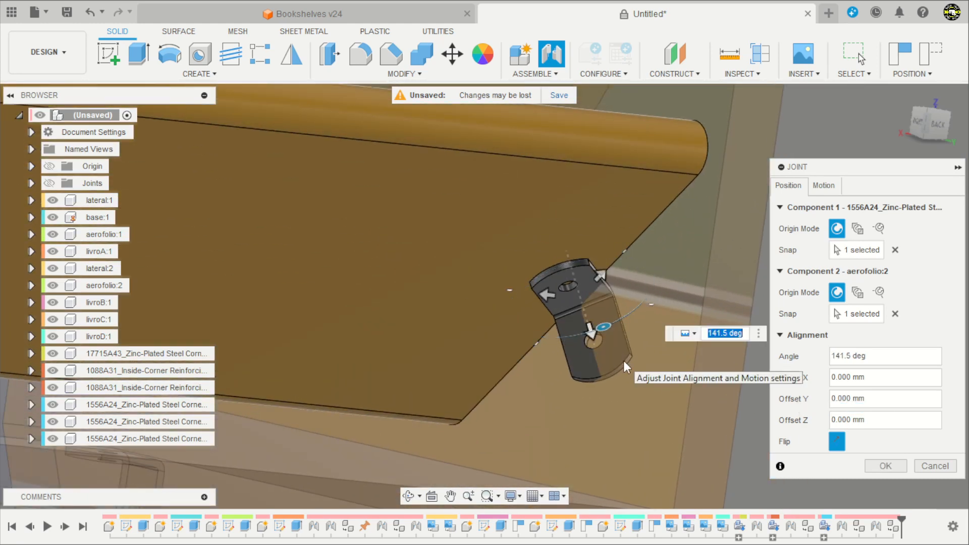
type("0")
key("Return")
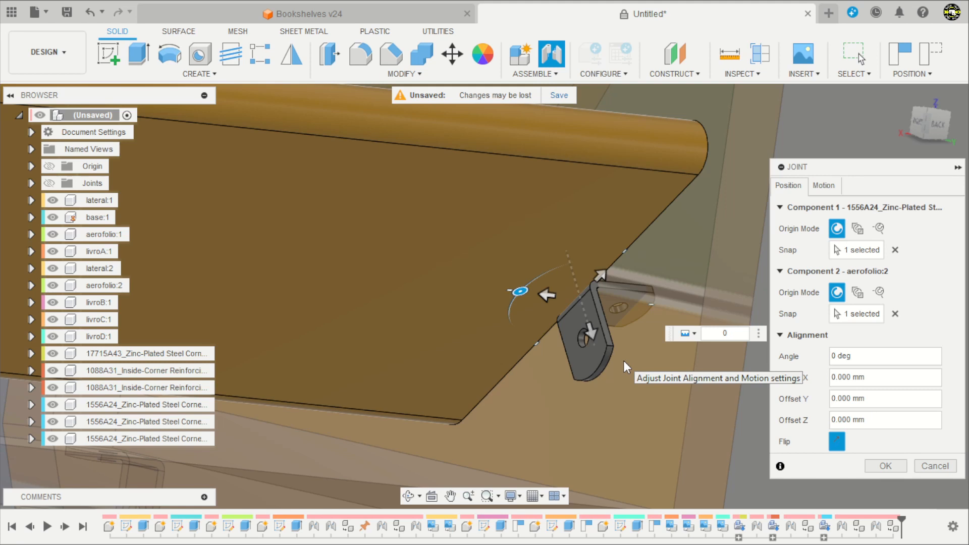
key("BackSpace")
type("90")
key("Return")
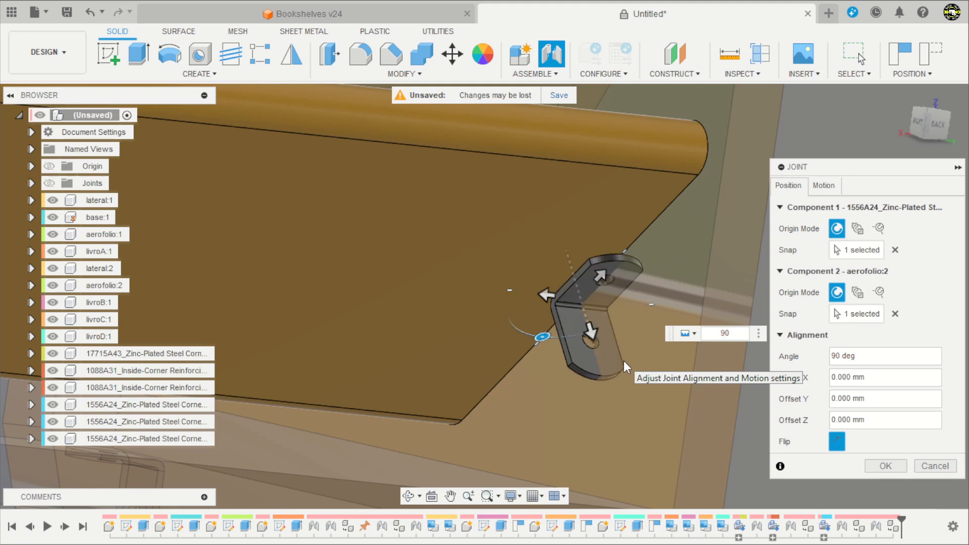
Set the aerofolio:2 bracket's joint angle to 180 deg with an offset of about 3.3 mm in Y and finish the joint
key("BackSpace")
key("BackSpace")
type("180")
key("Return")
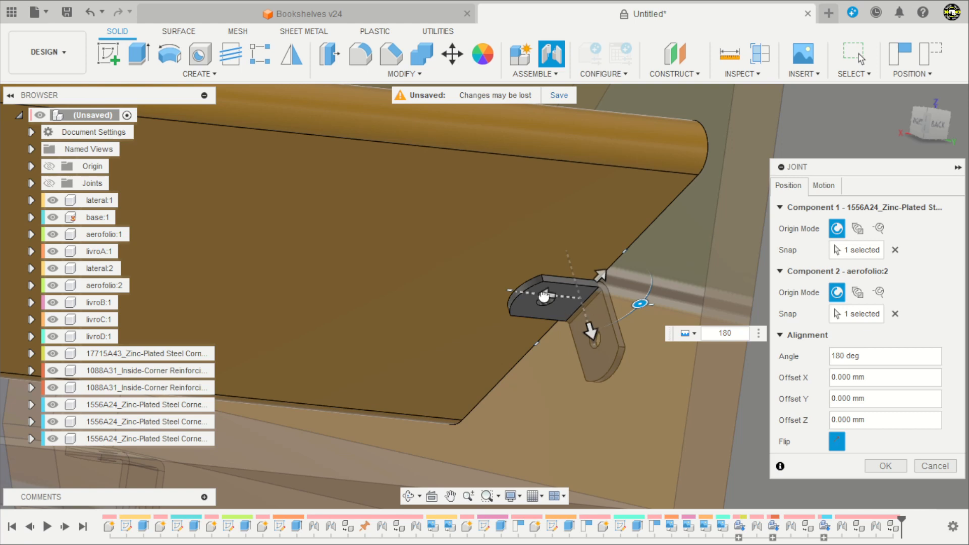
left_click_drag(544, 296, 535, 294)
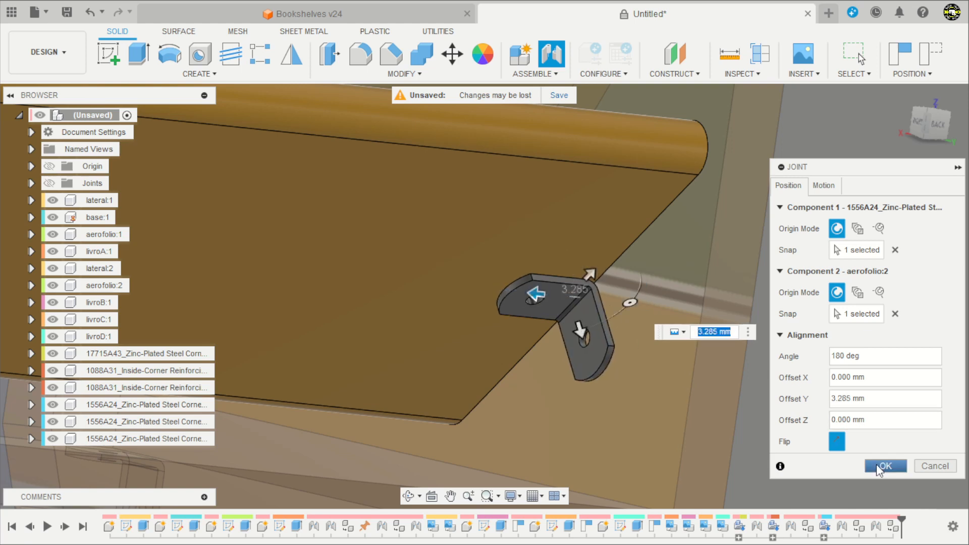
left_click(876, 464)
Duplicate the aerofolio:2 bracket and move the copy about 744 mm in Z to the board's opposite end
scroll(708, 144, "down", 8)
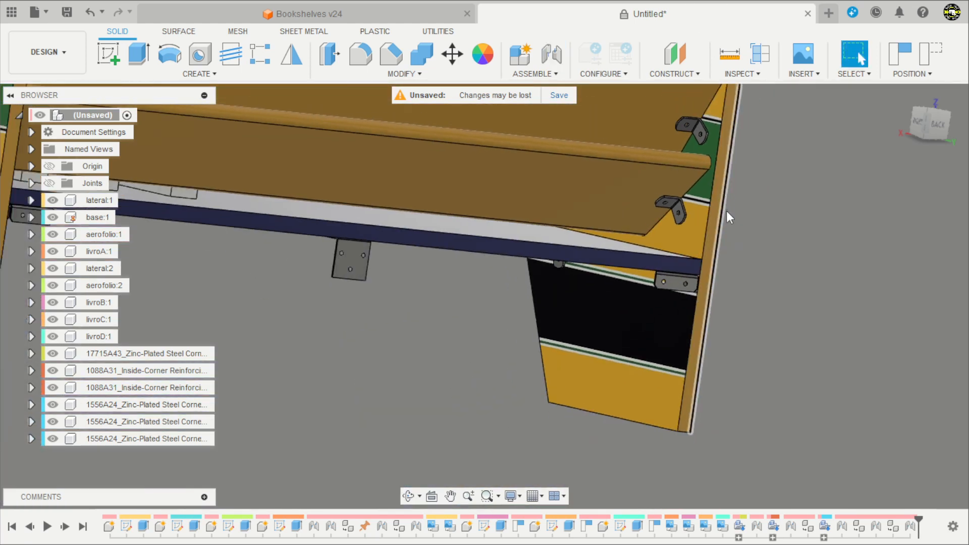
middle_click_drag(726, 211, 717, 160, "shift")
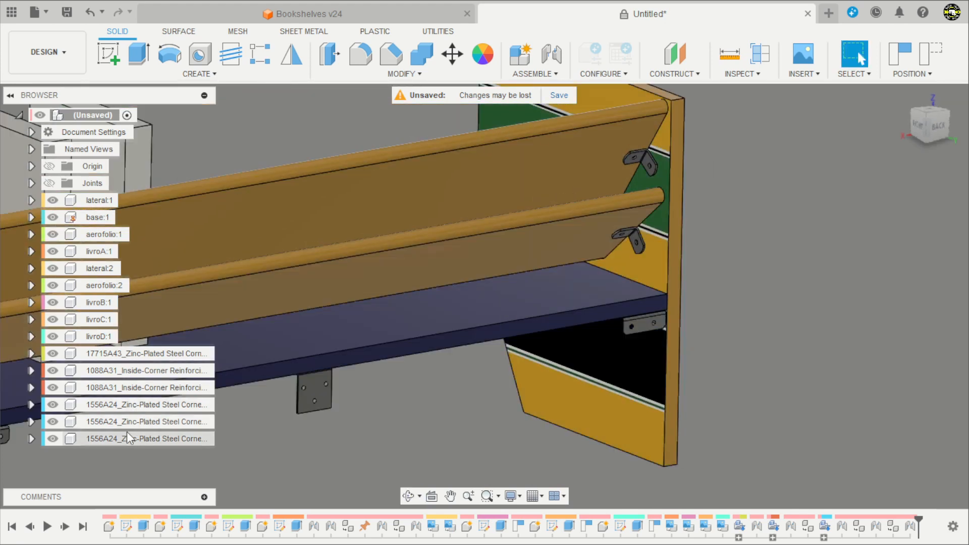
left_click(138, 437)
key("ctrl+c")
key("ctrl+v")
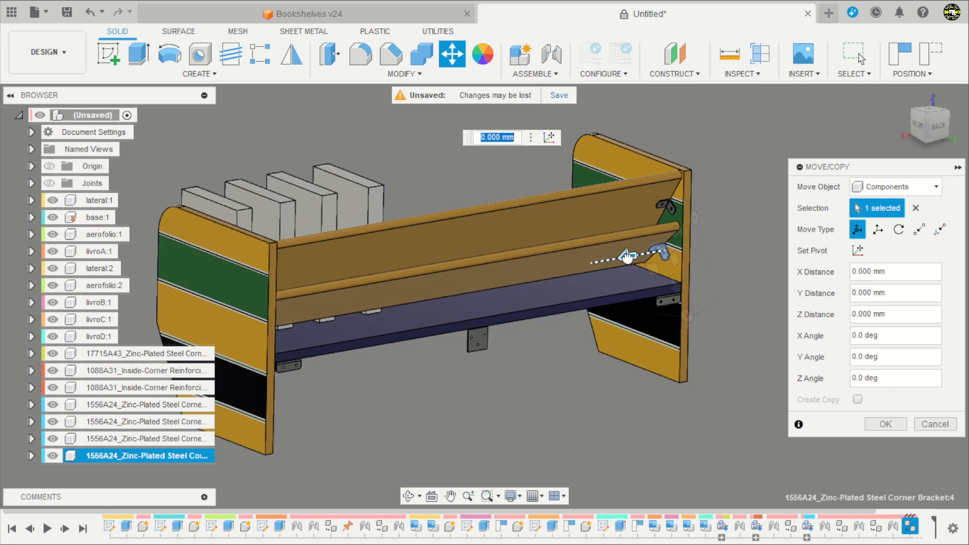
left_click_drag(627, 258, 255, 304)
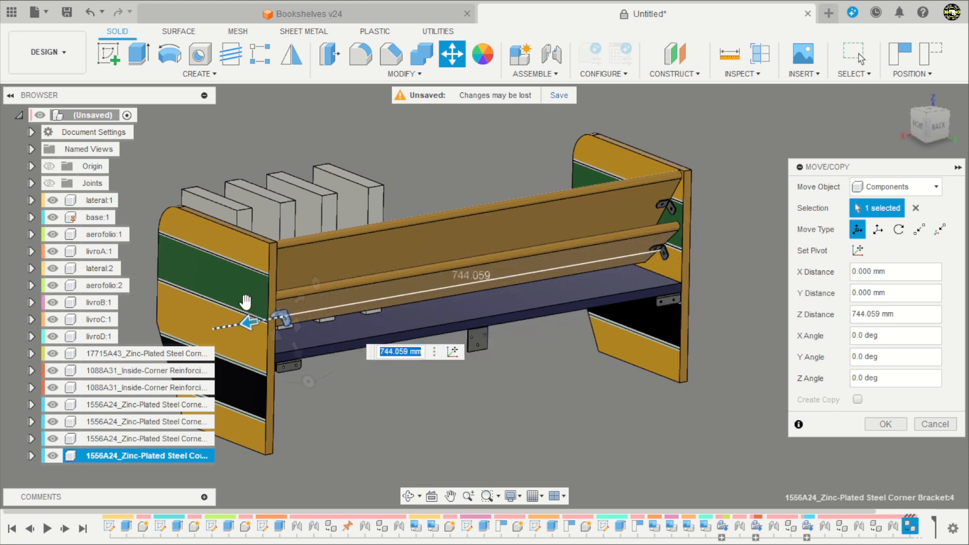
Rotate the copied 1556A24 bracket at the far end of aerofolio:2 by 180 deg about X
middle_click_drag(323, 378, 348, 389, "shift")
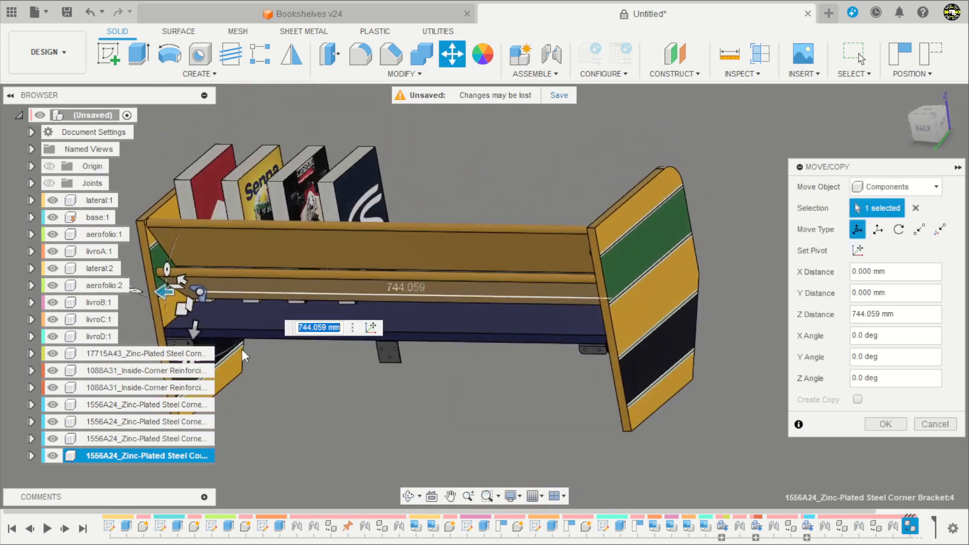
scroll(153, 304, "down", 1)
scroll(143, 294, "up", 5)
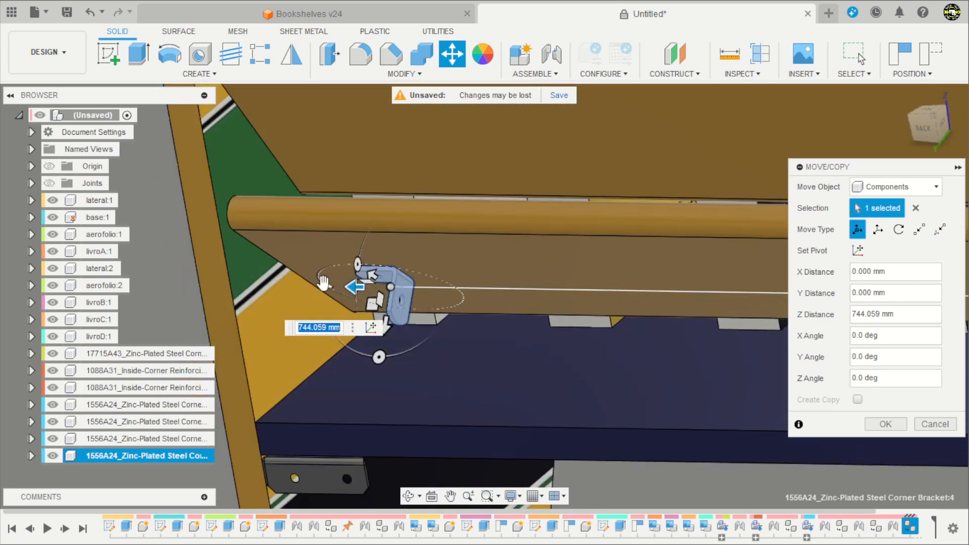
left_click_drag(325, 286, 466, 272)
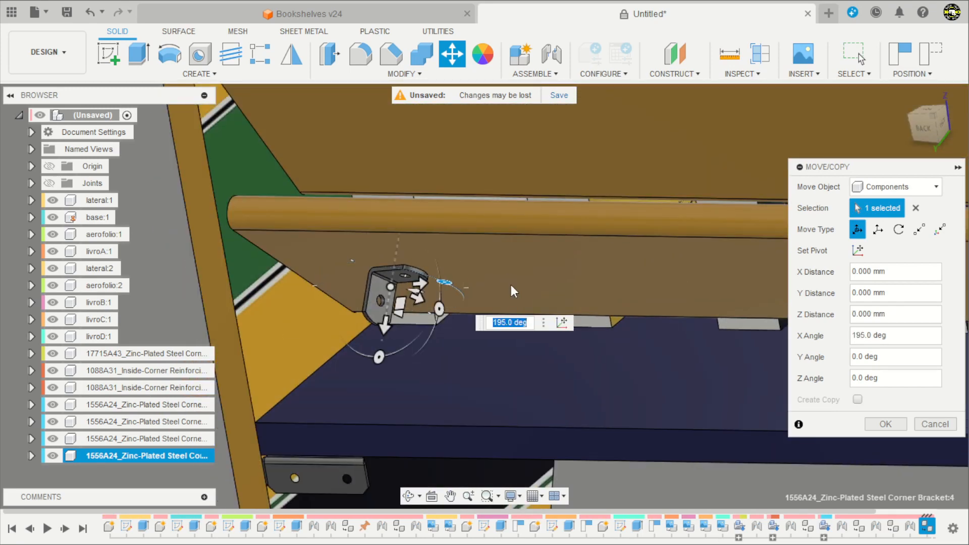
type("0")
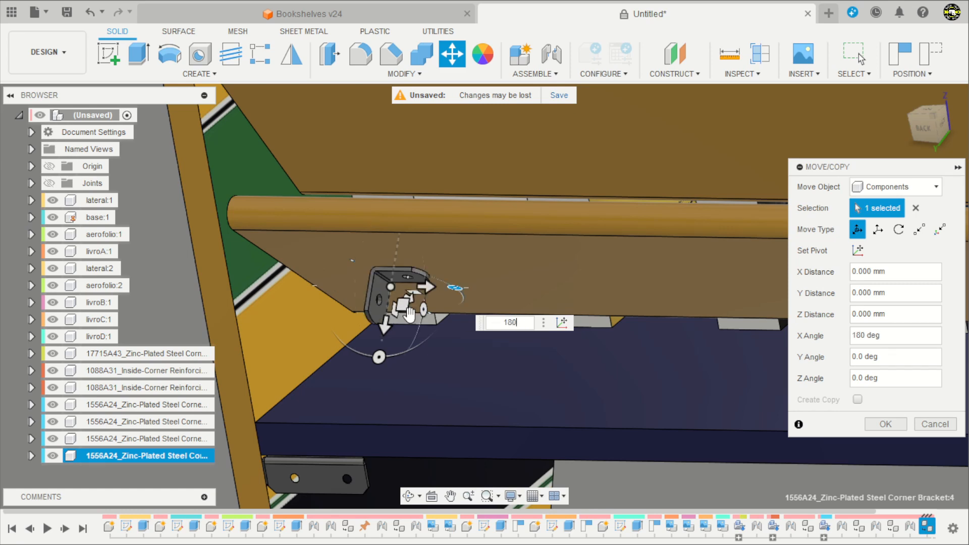
scroll(270, 289, "up", 2)
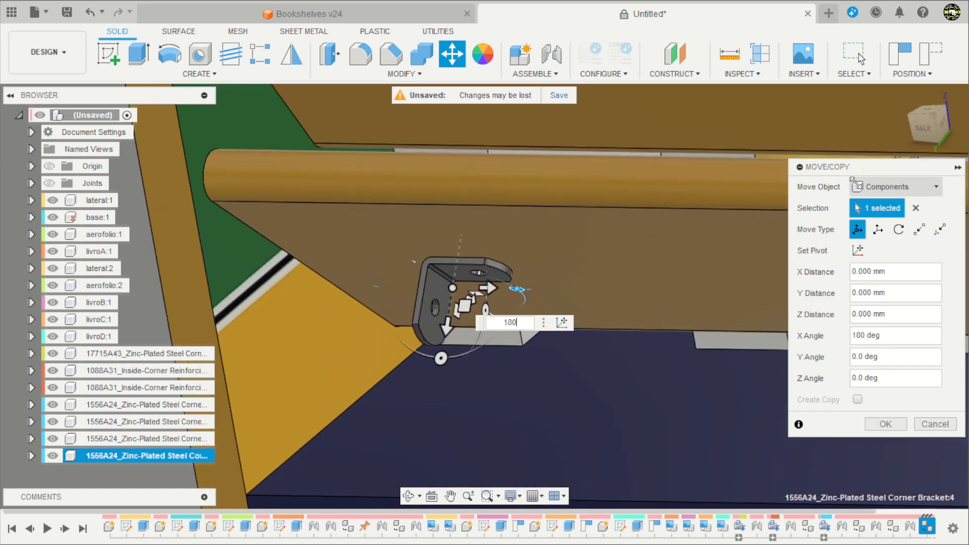
Move the rotated bracket about -42 mm in Z to sit against the side panel's inner face and finish the move
left_click(926, 136)
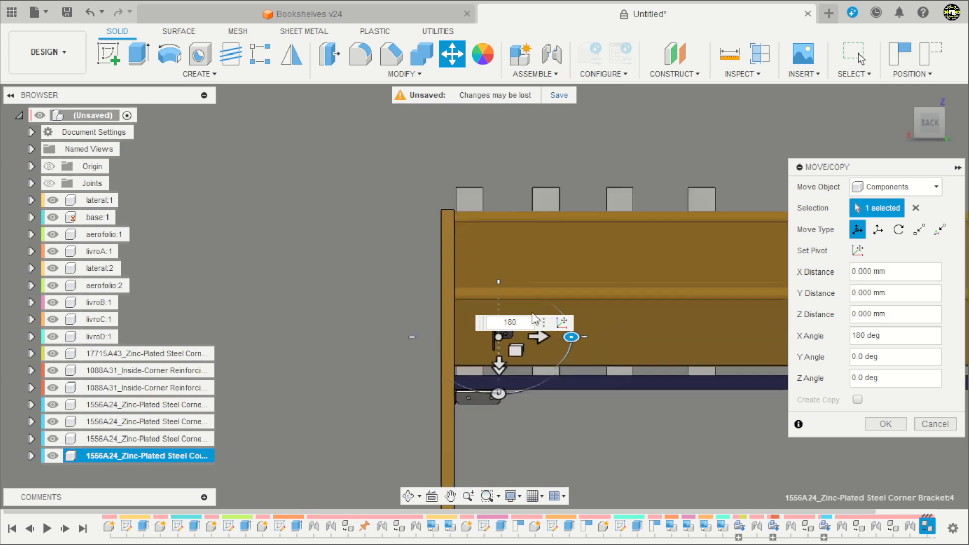
scroll(533, 319, "up", 3)
left_click_drag(496, 364, 392, 359)
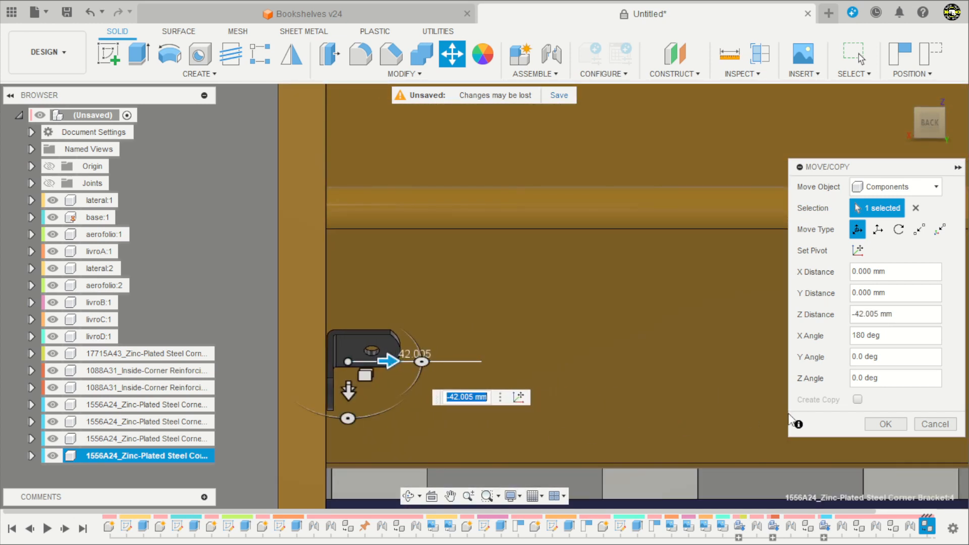
scroll(532, 324, "down", 3)
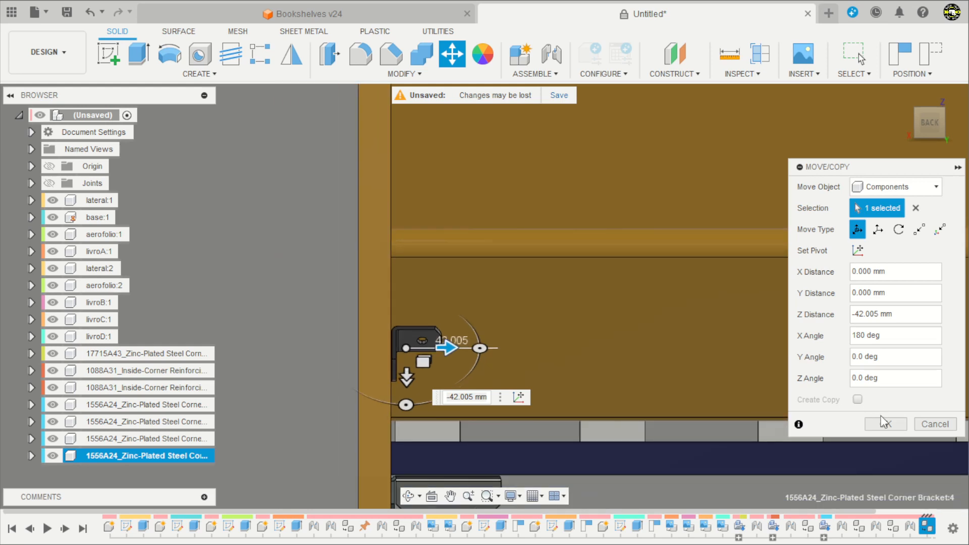
left_click(884, 423)
Duplicate the rotated bracket and move the copy about -155 mm in Y, clear of the lower aerofolio board
middle_click_drag(816, 408, 247, 284, "shift")
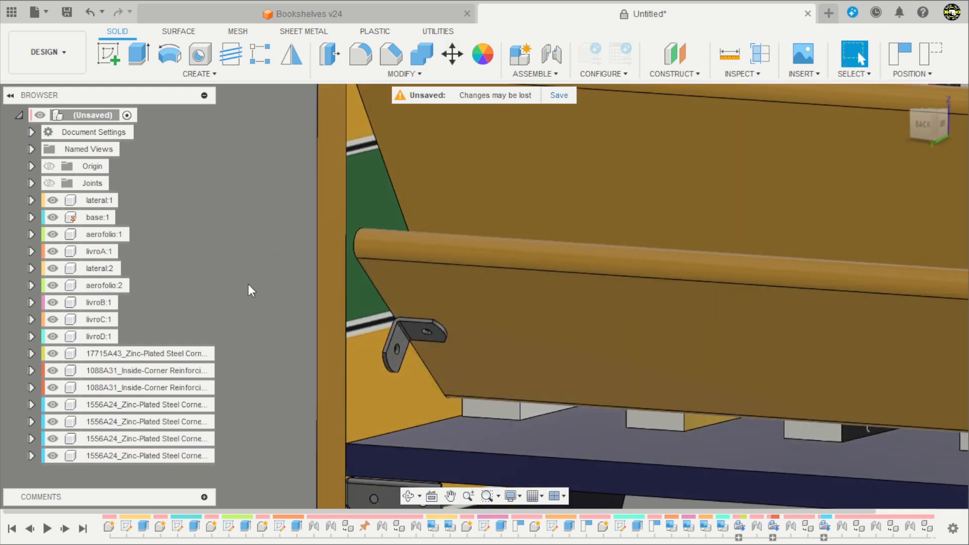
left_click(171, 454)
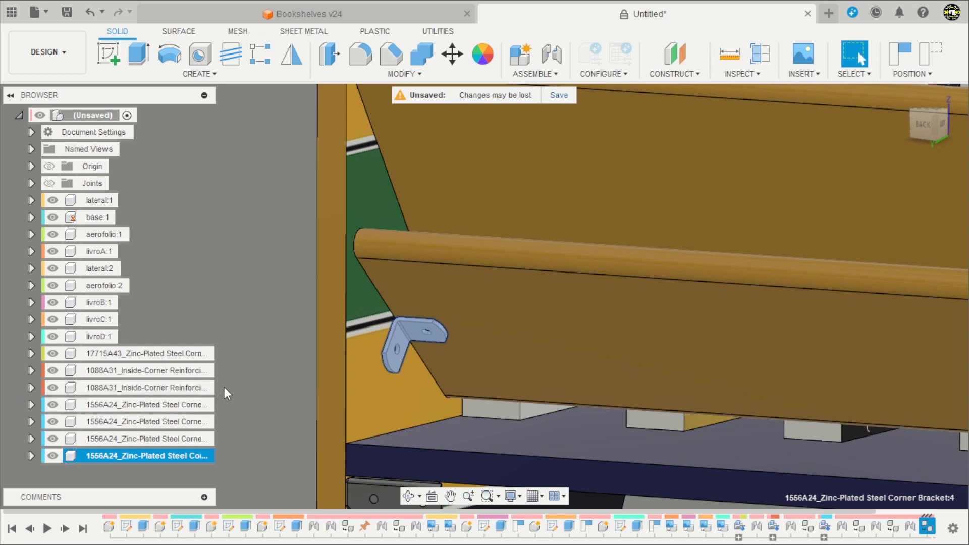
key("ctrl+v")
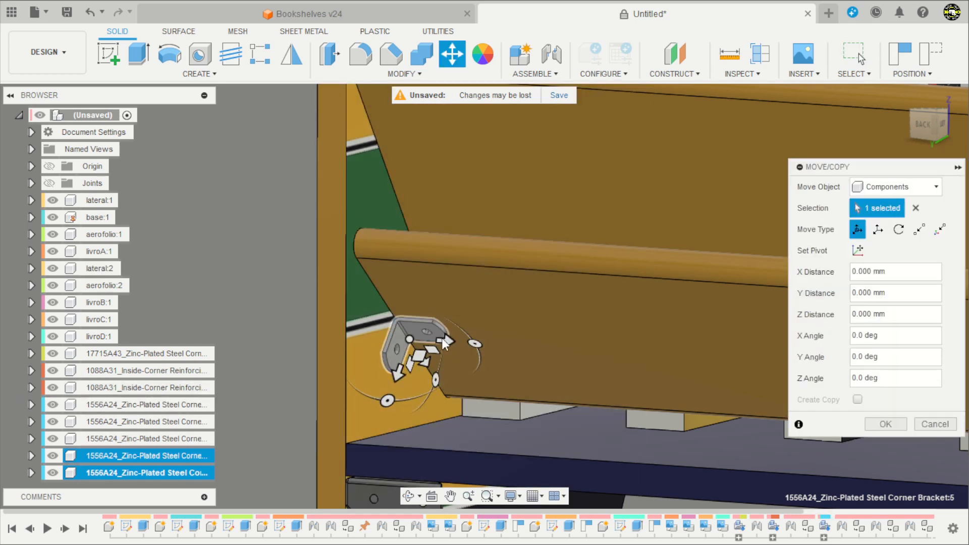
left_click_drag(413, 349, 319, 201)
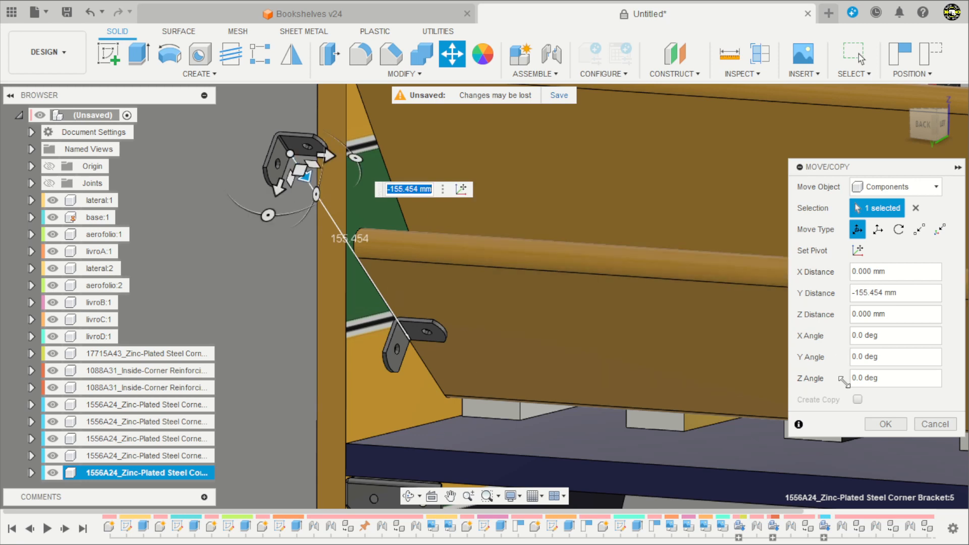
left_click(880, 426)
Snap the copied bracket with a joint to the slanted end edge of aerofolio:1, offset it slightly from the side panel and finish the joint
middle_click_drag(431, 259, 376, 338, "shift")
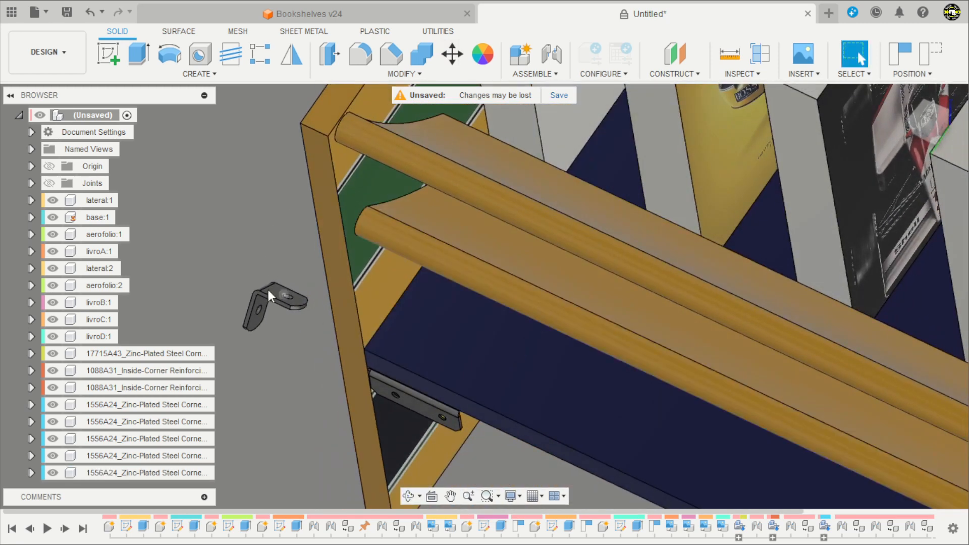
scroll(255, 294, "up", 5)
key("j")
left_click(299, 292)
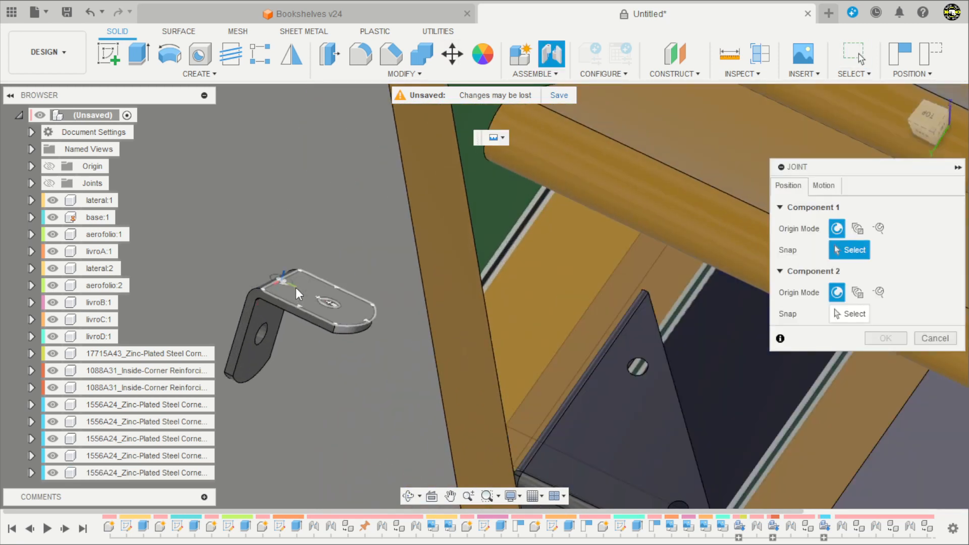
middle_click_drag(389, 286, 482, 214, "shift")
scroll(459, 407, "down", 5)
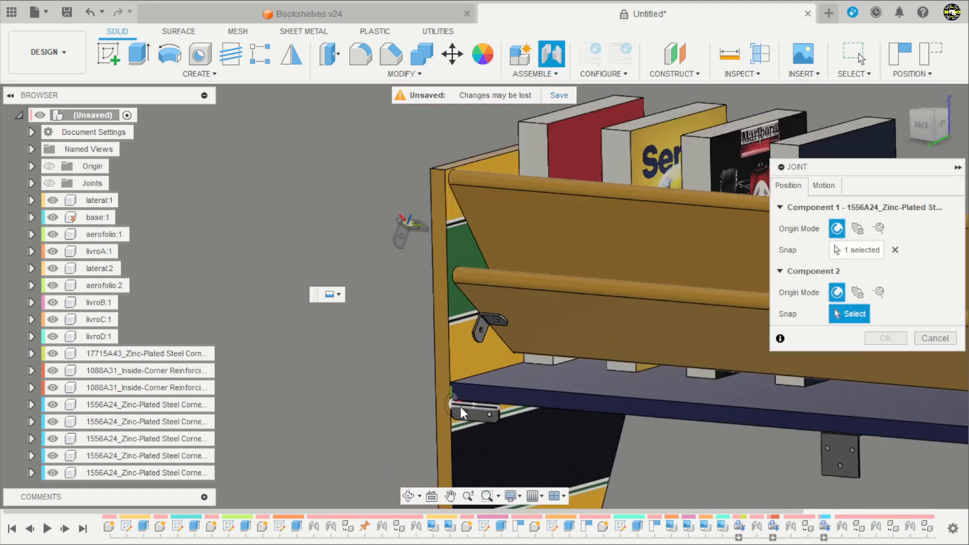
scroll(456, 223, "up", 3)
left_click(509, 216)
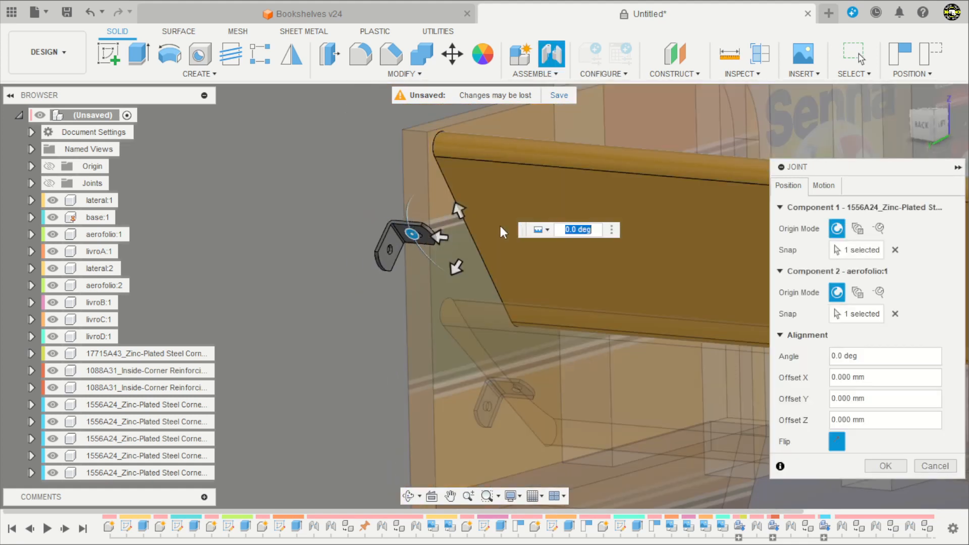
scroll(434, 286, "up", 2)
left_click_drag(399, 261, 417, 260)
left_click(885, 465)
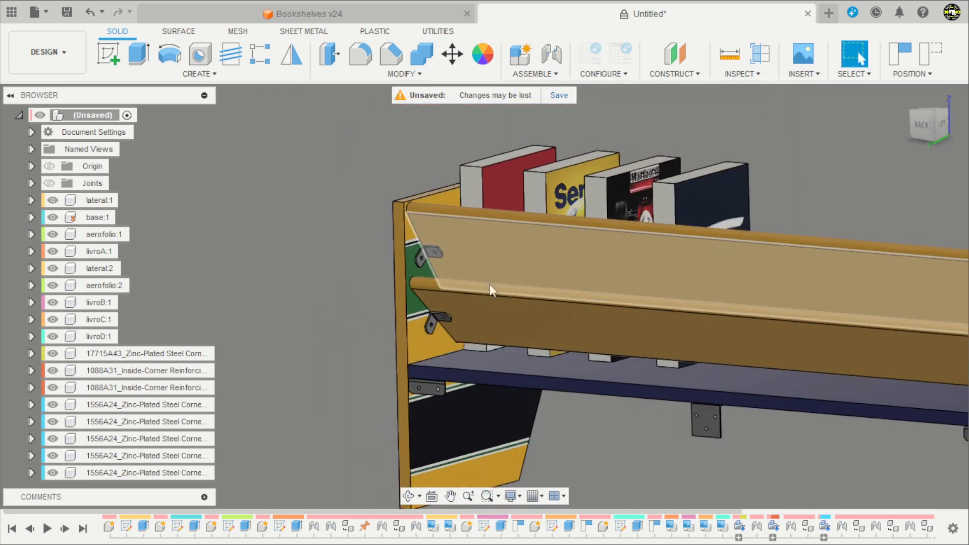
Duplicate the aerofolio:1 bracket and move the copy about 285 mm in Y to below the base
scroll(492, 359, "up", 2)
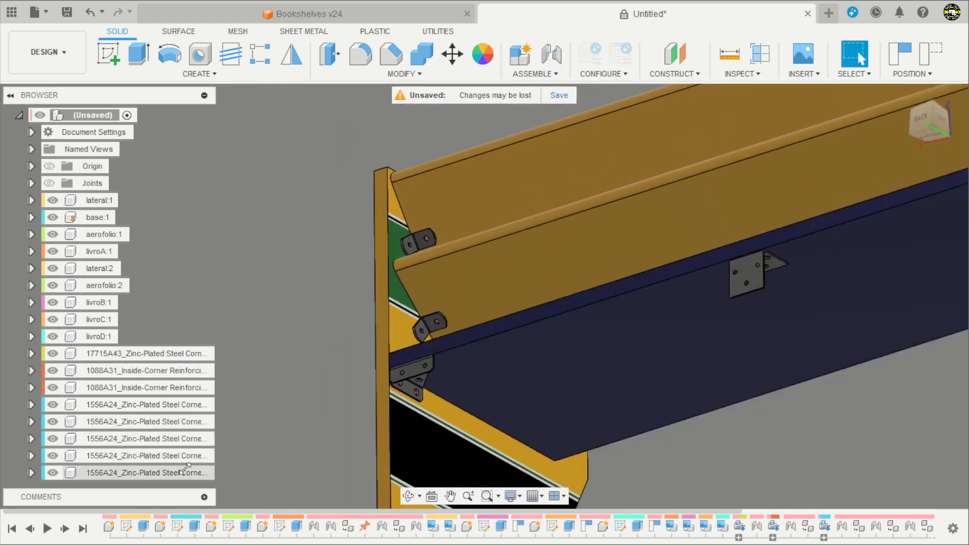
key("m")
scroll(368, 242, "down", 2)
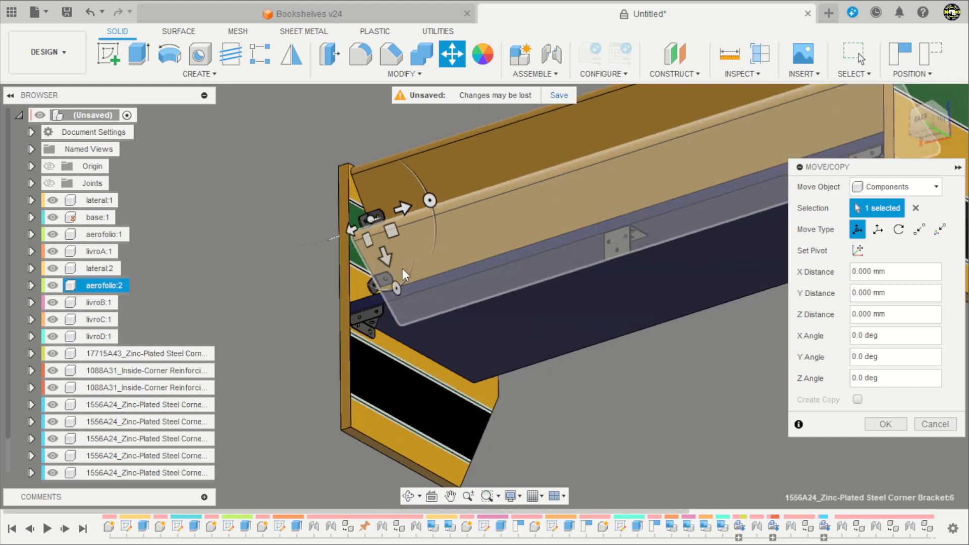
left_click_drag(387, 258, 562, 448)
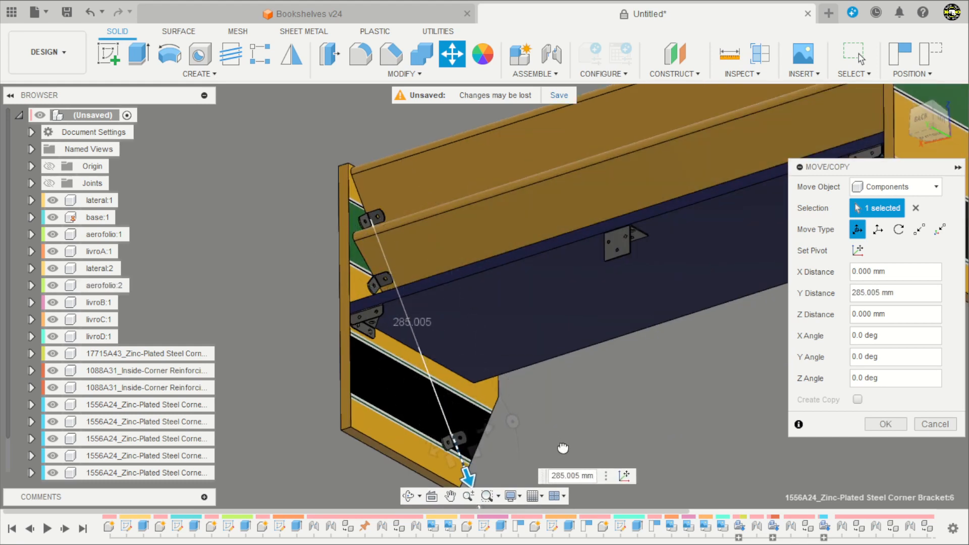
left_click(886, 423)
Snap the newest 1556A24 bracket with a joint to the end edge of the base's underside
middle_click_drag(656, 440, 605, 471, "shift")
scroll(598, 478, "up", 6)
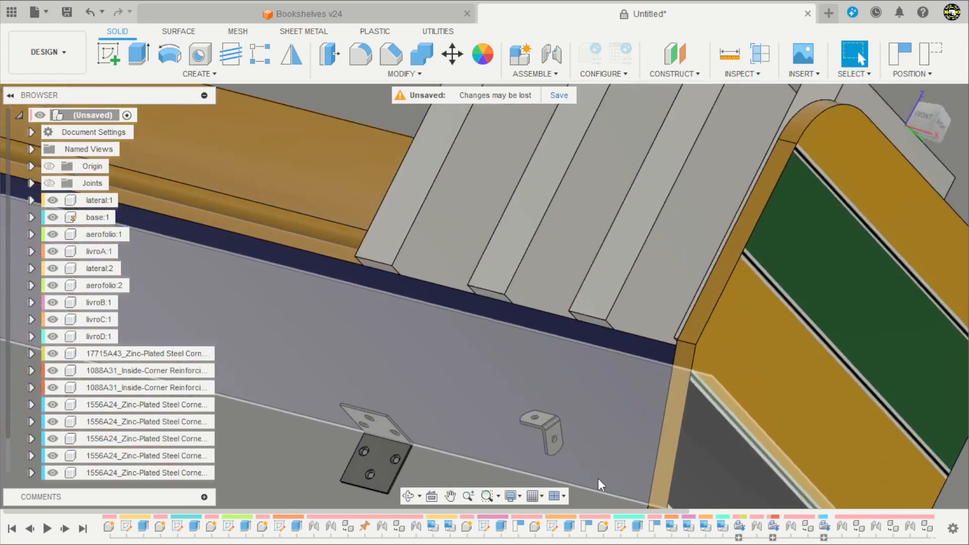
scroll(558, 473, "up", 5)
key("j")
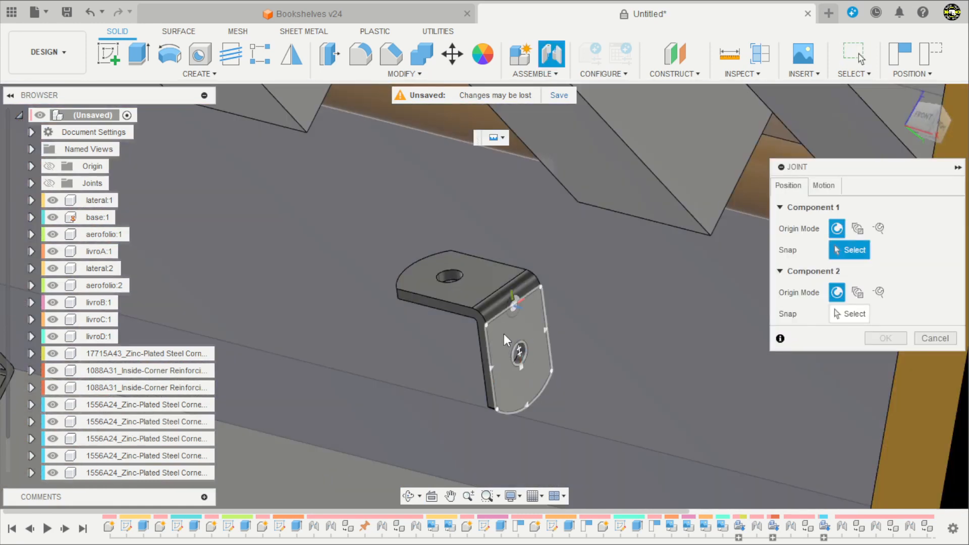
left_click(506, 327)
scroll(504, 323, "down", 8)
middle_click_drag(498, 319, 690, 371, "shift")
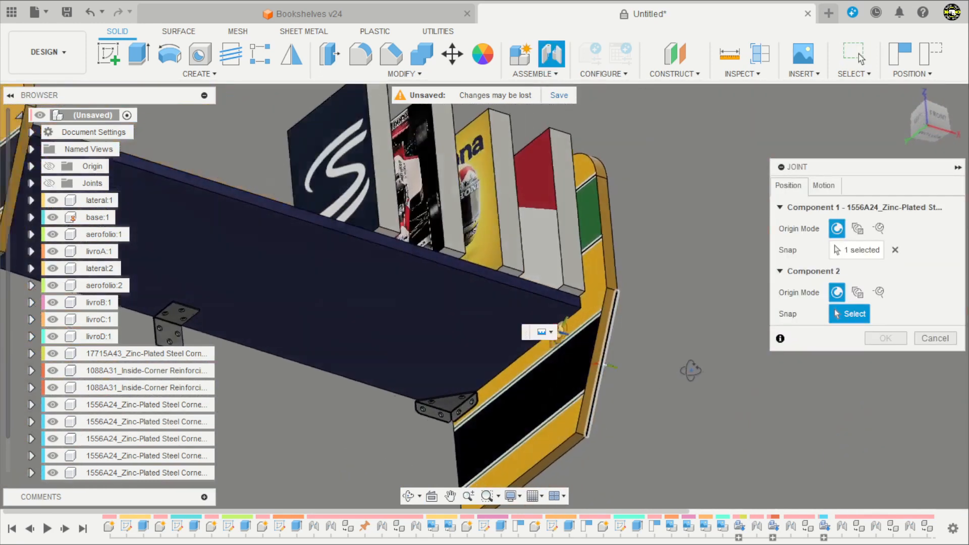
scroll(610, 358, "up", 6)
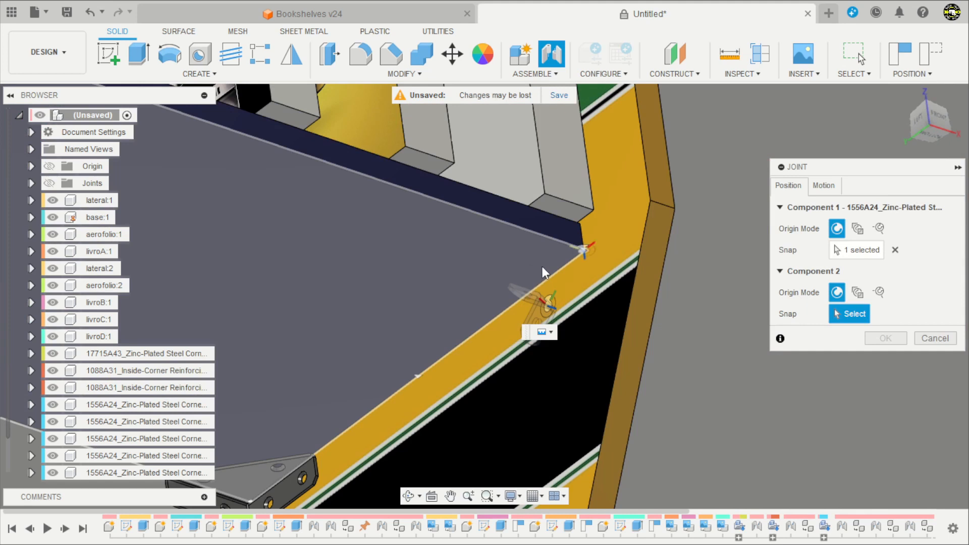
left_click(541, 272)
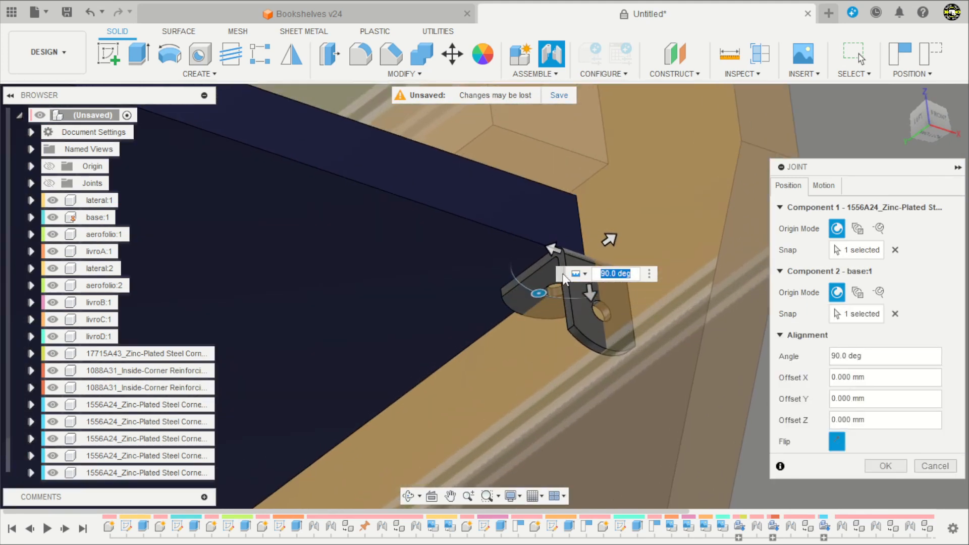
Set the base bracket's joint angle to 0 deg, offset it about 3 mm in Y, slide it along the base's edge and finish the joint
left_click_drag(539, 294, 567, 249)
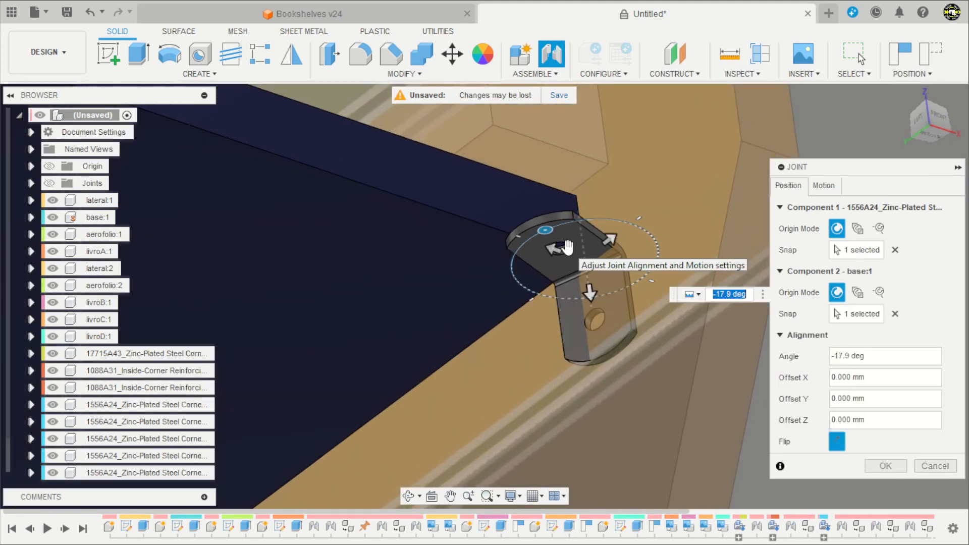
key("Return")
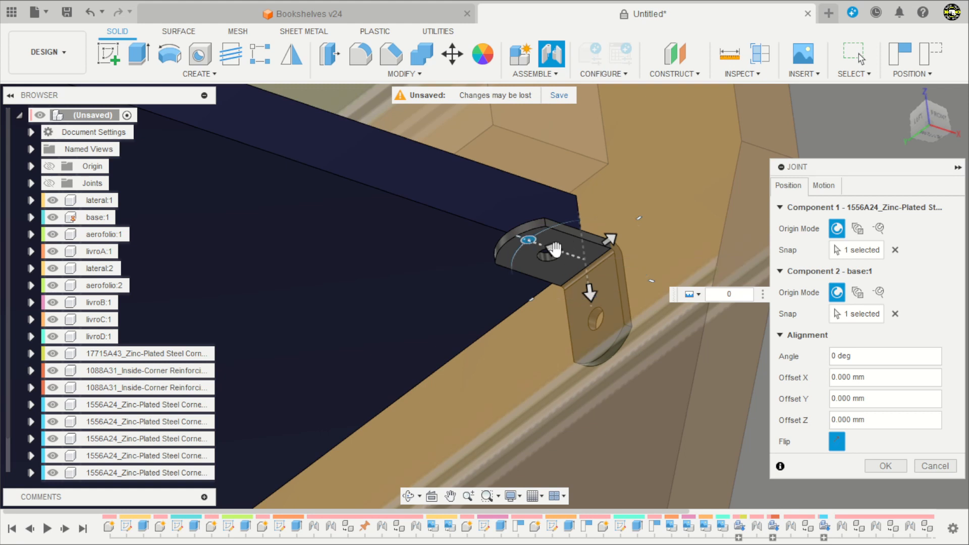
left_click_drag(554, 249, 542, 247)
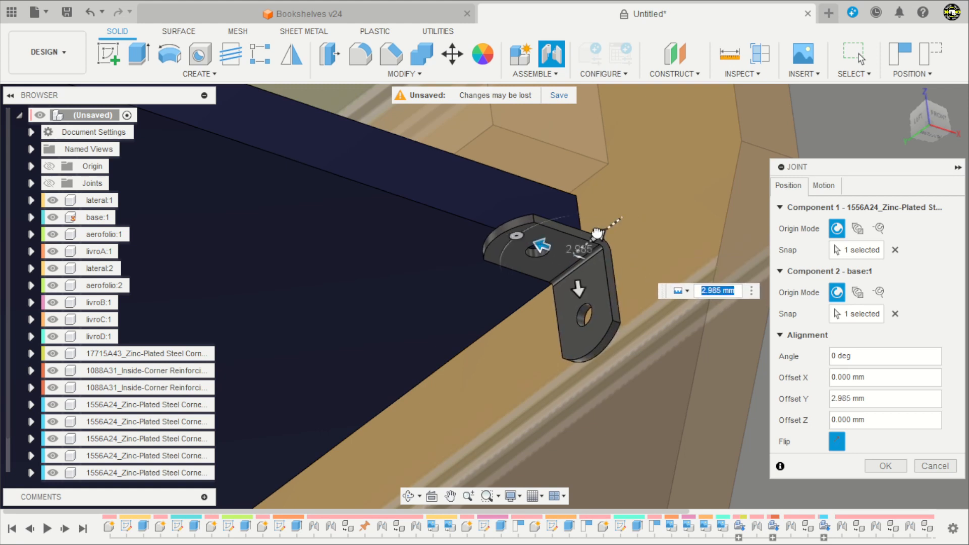
left_click_drag(597, 233, 524, 293)
left_click(880, 460)
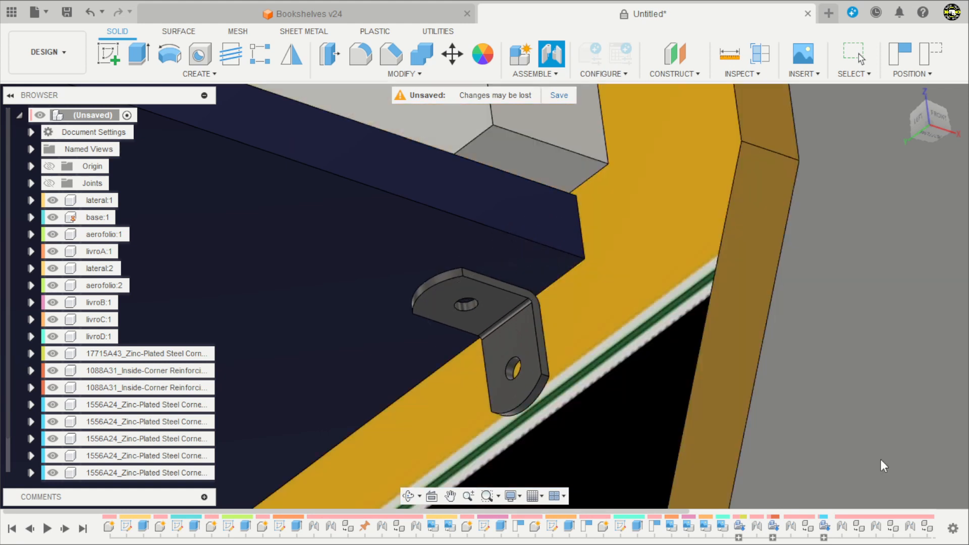
Move the livroB:1 component about 53.6 mm in X to stand beside the book nearest the side panel
scroll(643, 279, "down", 10)
mouse_move(742, 301)
middle_mouse_down("shift")
mouse_move(758, 311)
mouse_move(746, 371)
mouse_move(752, 308)
middle_mouse_up("shift")
scroll(773, 223, "up", 3)
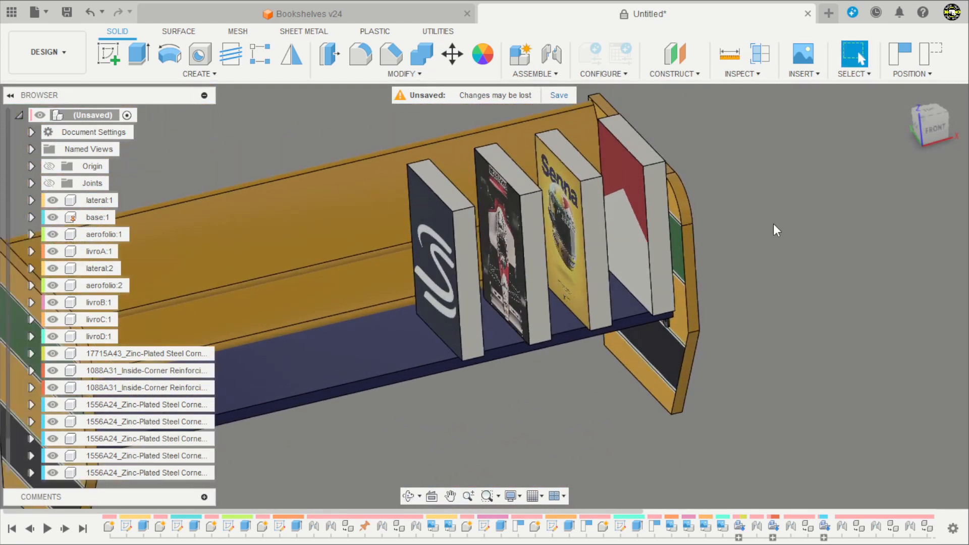
scroll(773, 223, "up", 2)
left_click(936, 132)
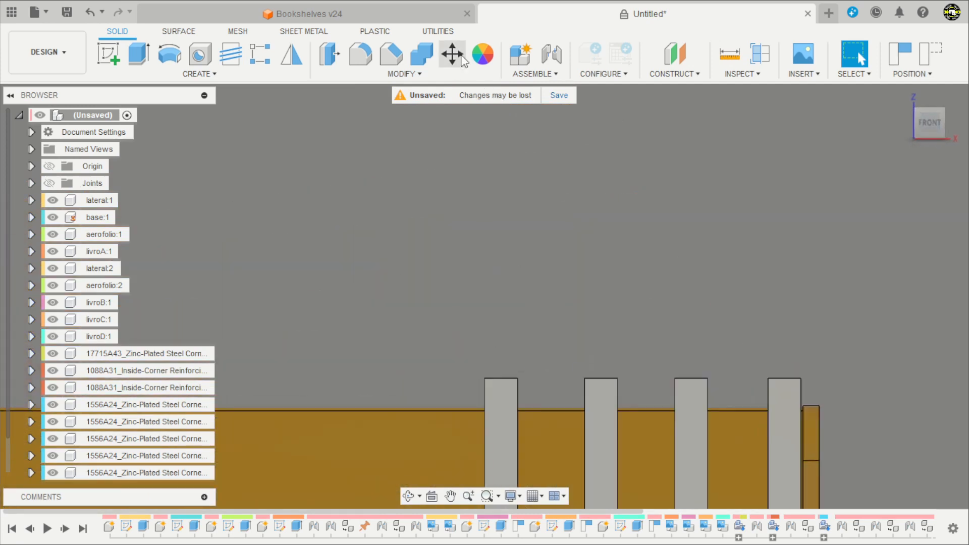
left_click(452, 54)
scroll(626, 244, "up", 3)
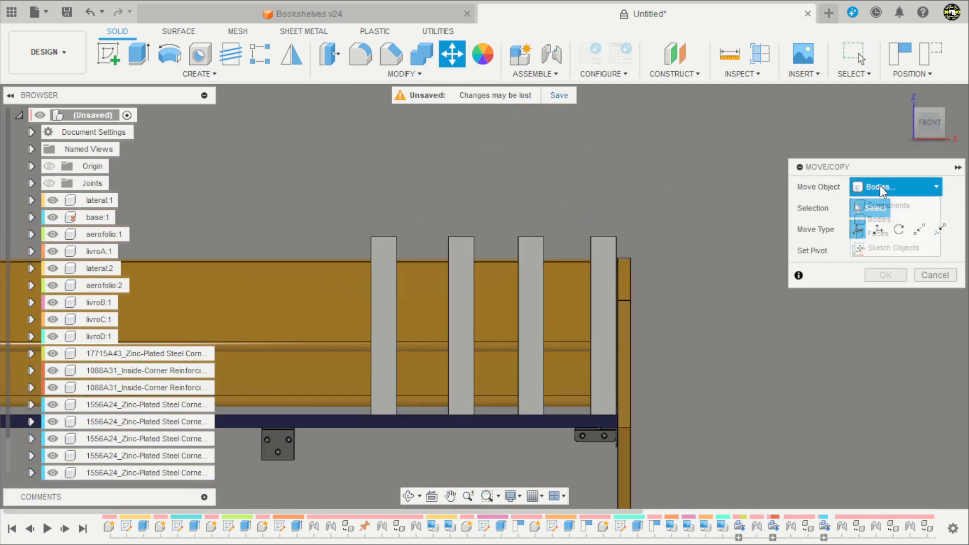
left_click(888, 206)
scroll(565, 338, "up", 2)
left_click(512, 334)
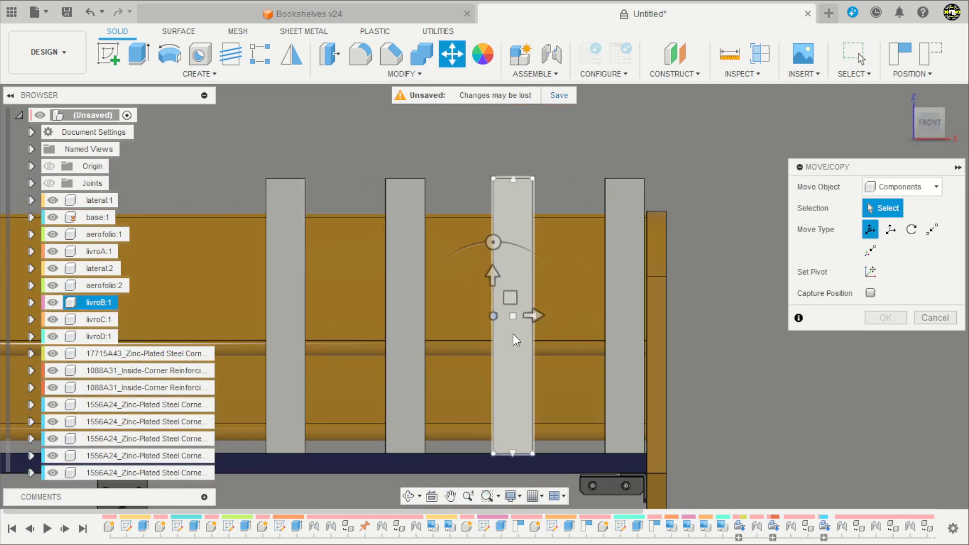
left_click_drag(530, 315, 603, 313)
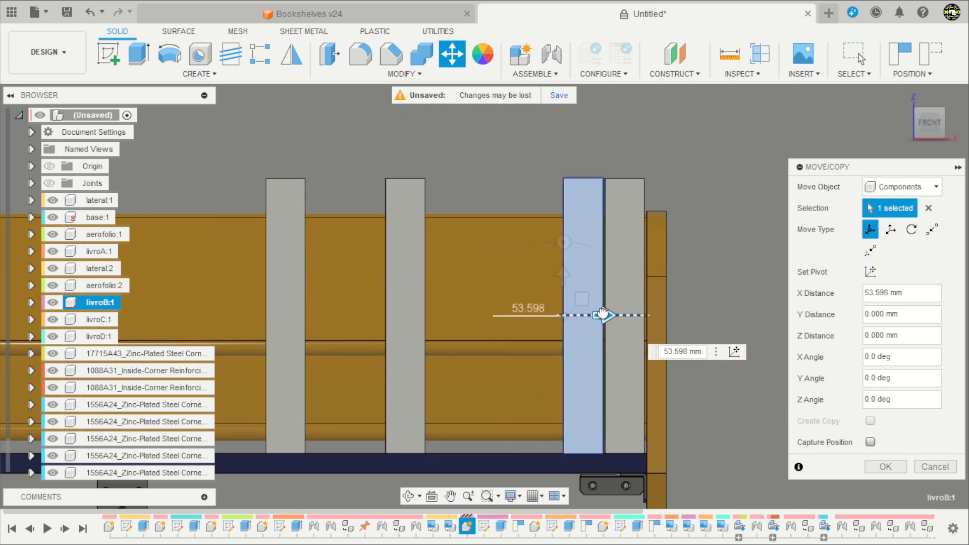
left_click(886, 467)
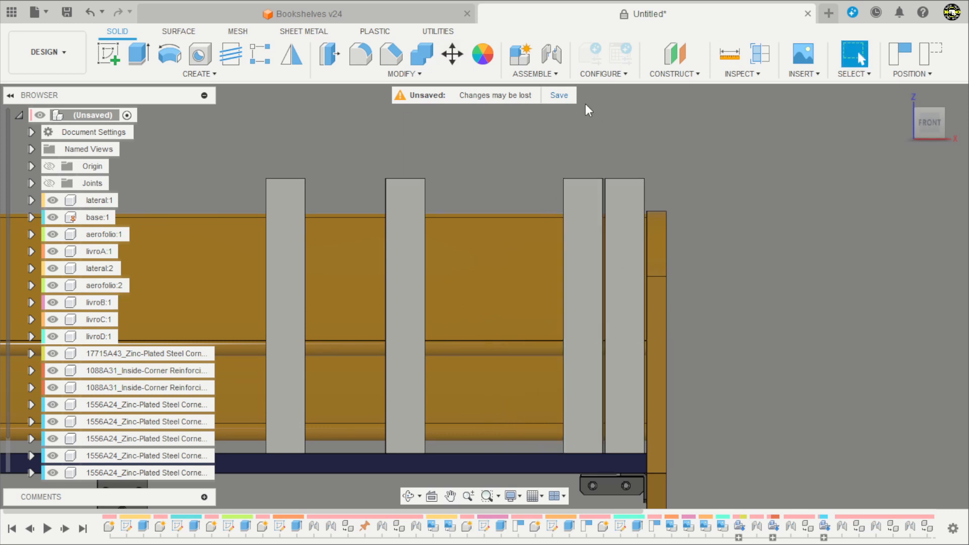
Tilt the livroC:1 book about 45 deg and move it about 60.5 mm in X and 8.4 mm in Y to lean toward the upright pair
left_click(454, 54)
left_click(407, 281)
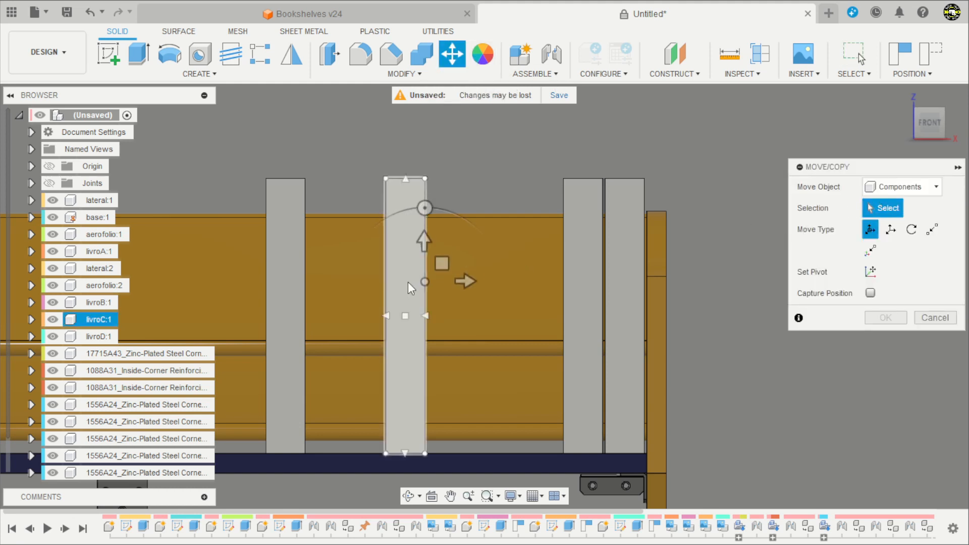
left_click_drag(423, 207, 478, 222)
left_click_drag(449, 278, 512, 330)
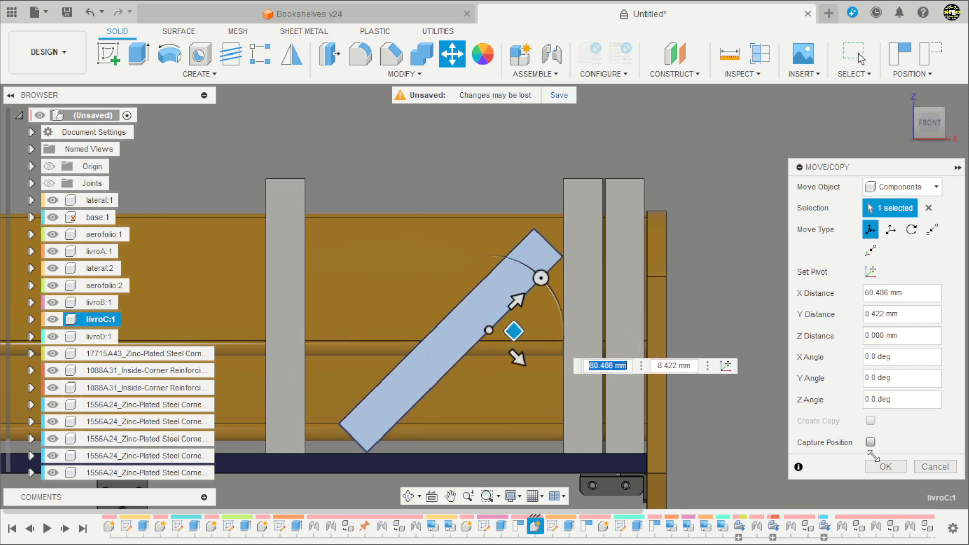
left_click(880, 465)
Move the remaining separate upright book along X toward the lower end of the leaning book
key("m")
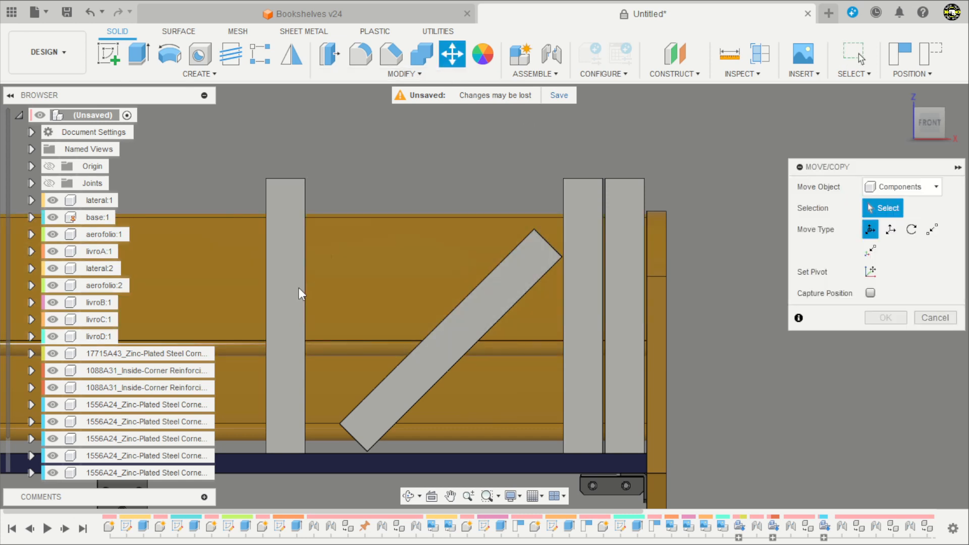
left_click(298, 287)
left_click_drag(348, 317, 380, 319)
left_click(885, 465)
Examine the finished bookshelf from the front, back and underside, checking the book arrangement and the corner brackets
middle_click_drag(757, 394, 839, 356, "shift")
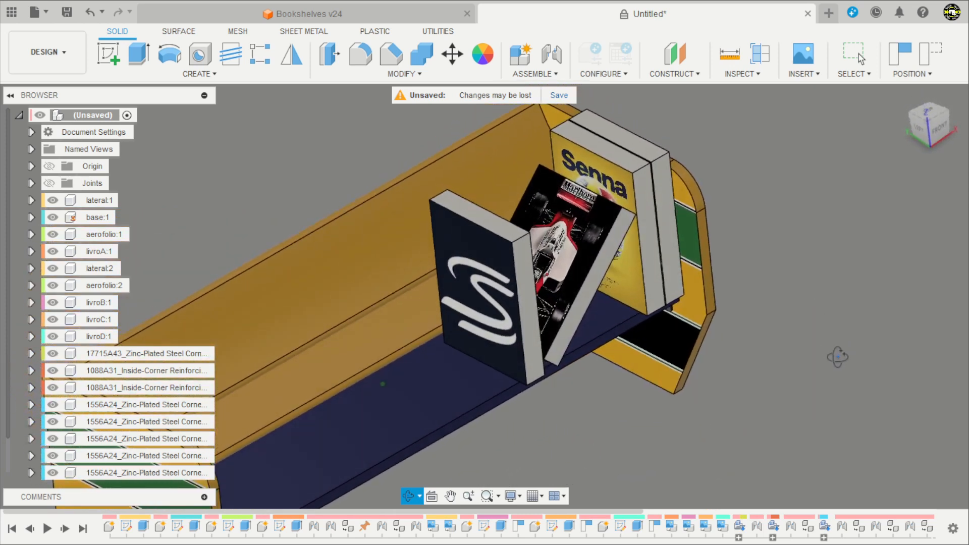
scroll(703, 313, "down", 4)
middle_click_drag(650, 372, 687, 359, "shift")
scroll(701, 364, "down", 2)
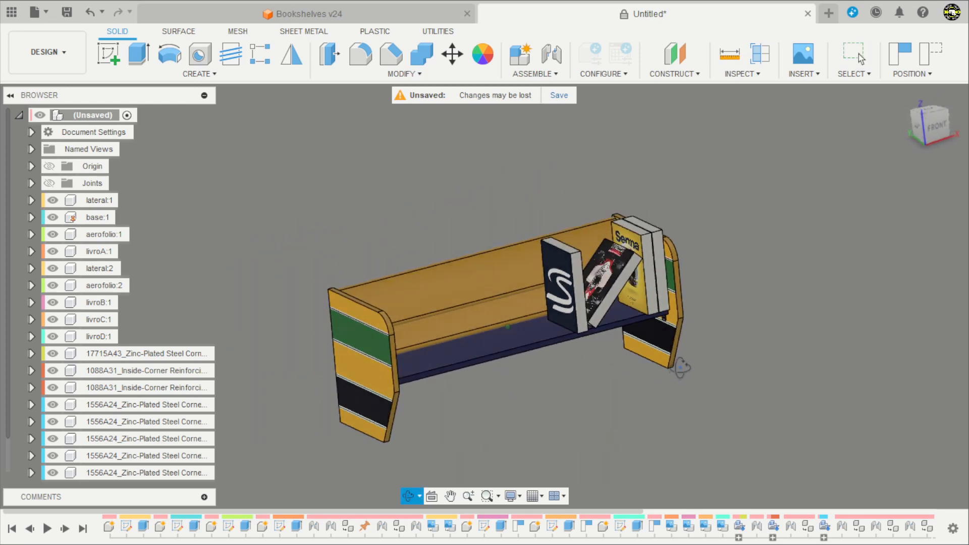
scroll(717, 362, "up", 2)
scroll(716, 358, "down", 2)
scroll(706, 356, "up", 2)
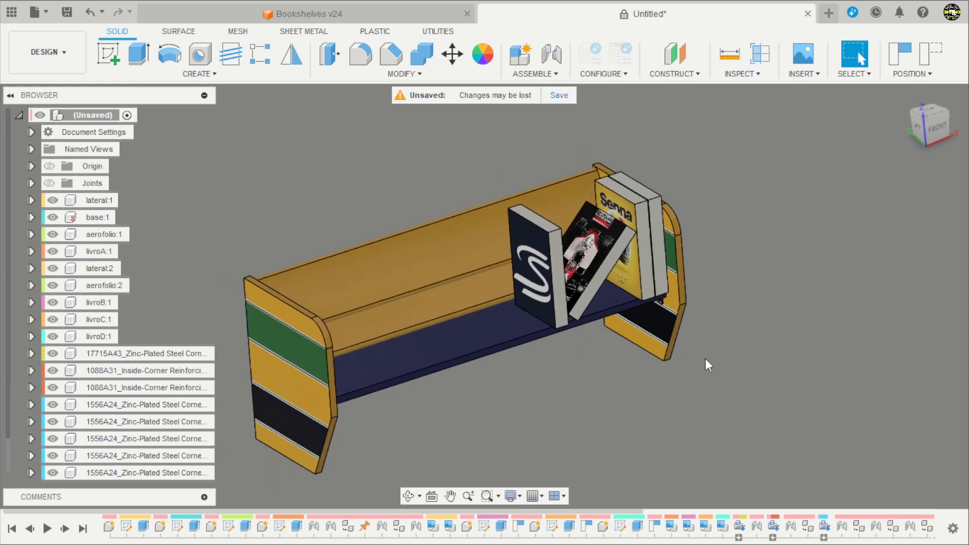
middle_click_drag(653, 413, 810, 353, "shift")
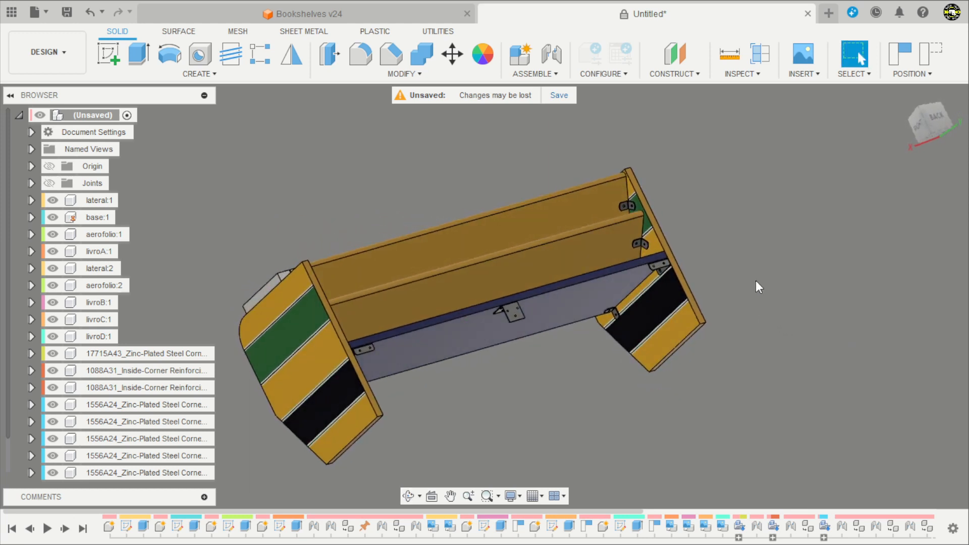
middle_click_drag(755, 281, 523, 336, "shift")
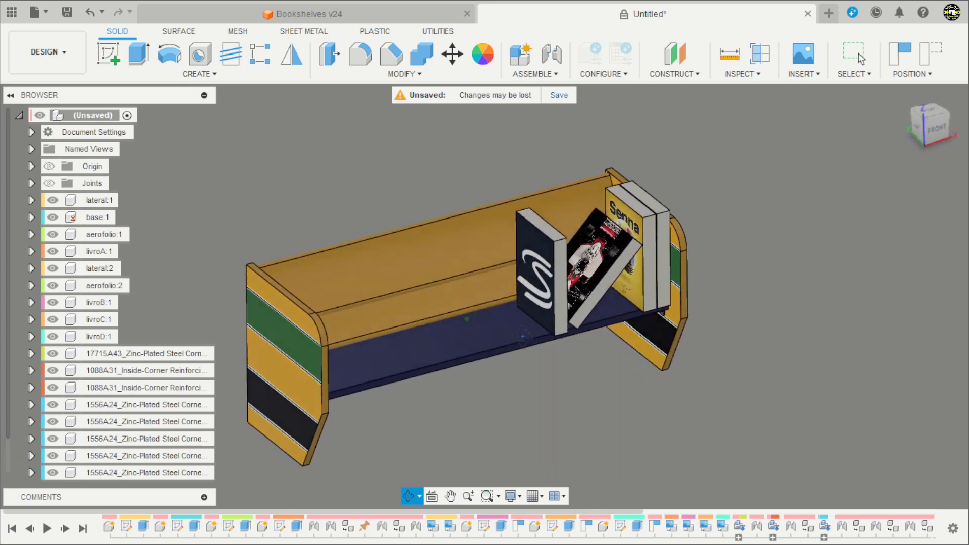